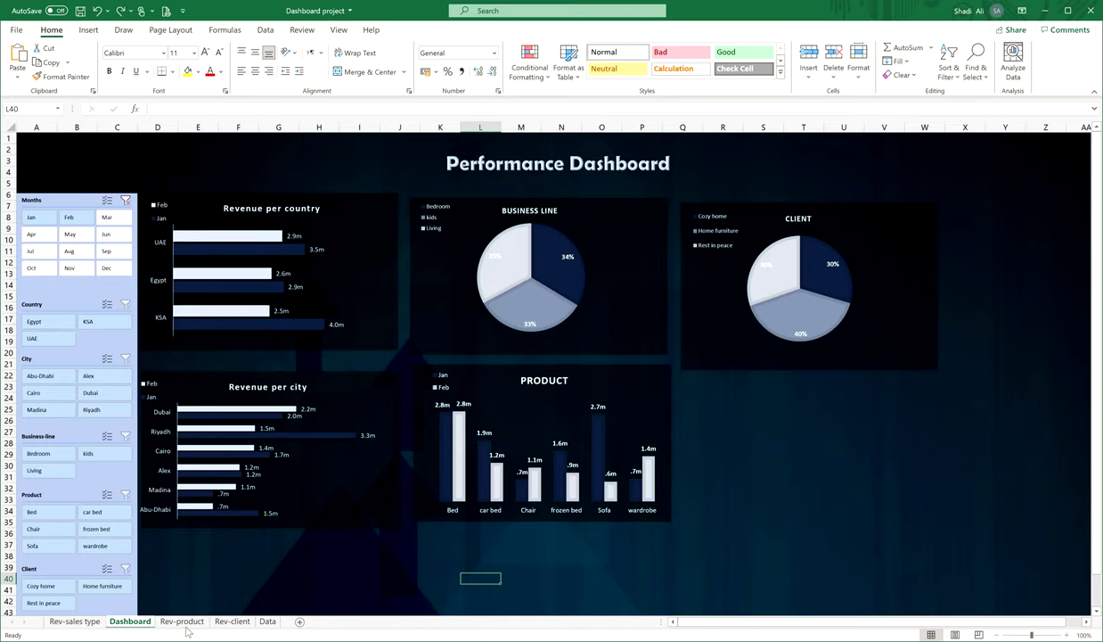
Review the Client, Sales-person and Product columns on the Data sheet.
click(269, 621)
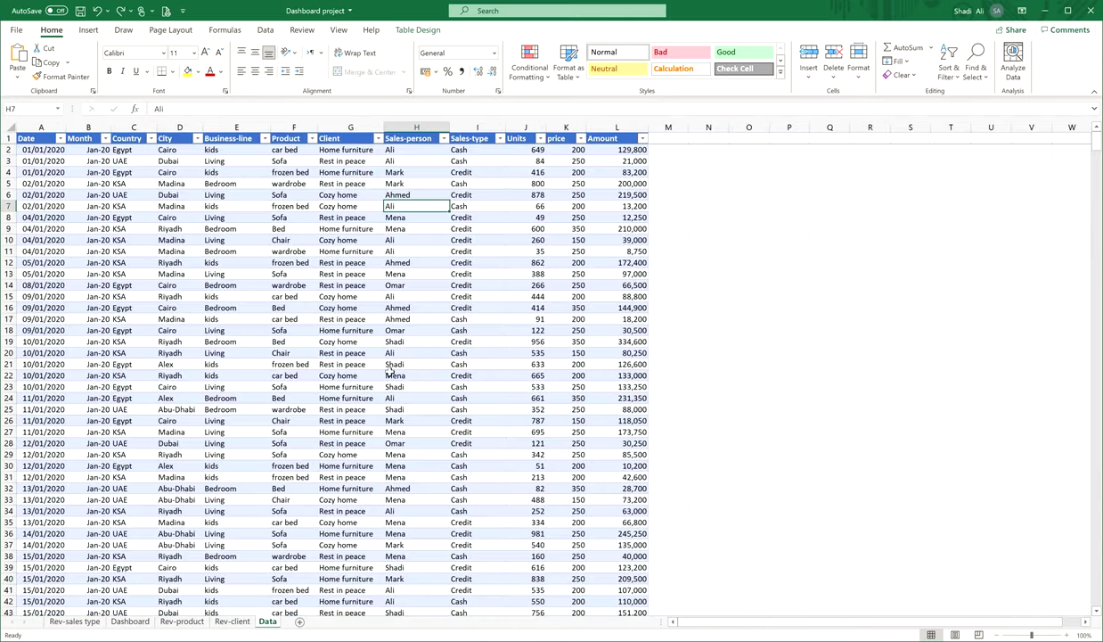
click(368, 138)
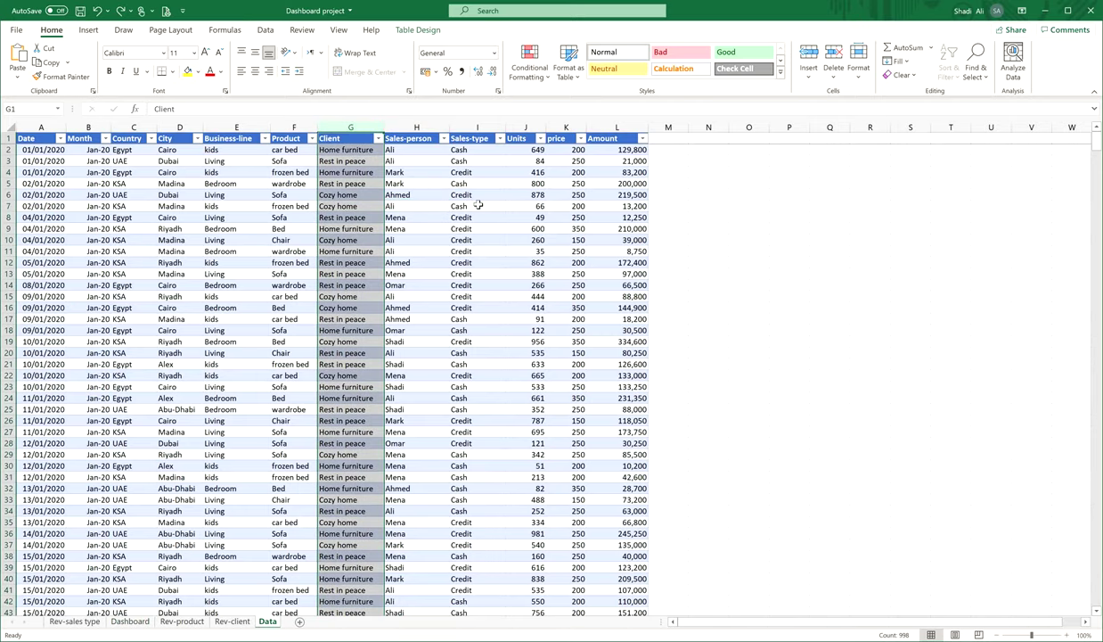
click(390, 239)
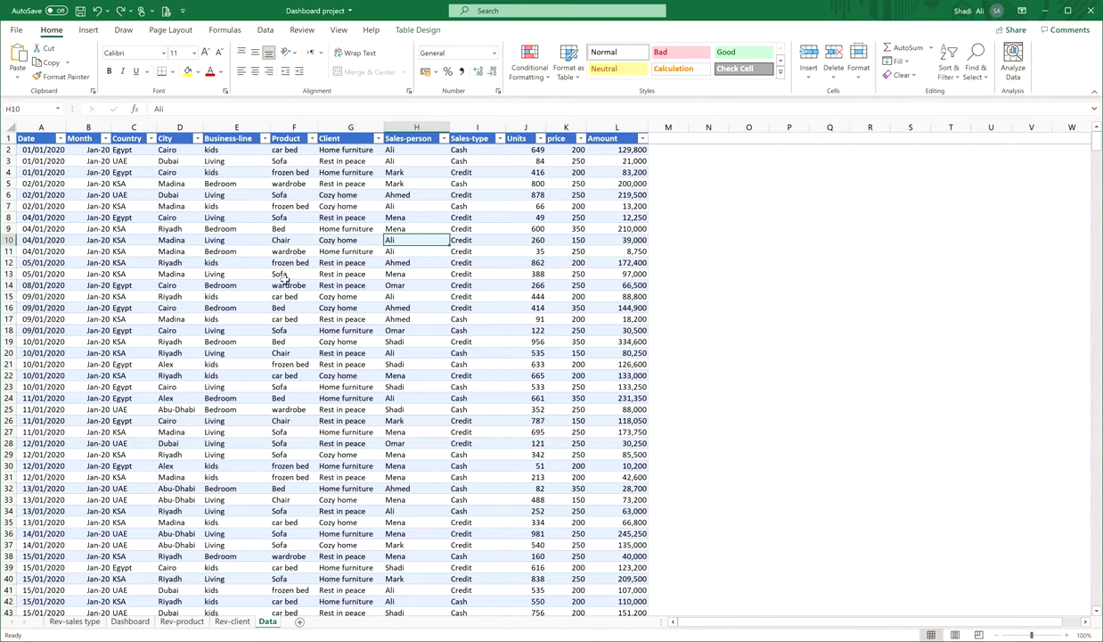
click(280, 228)
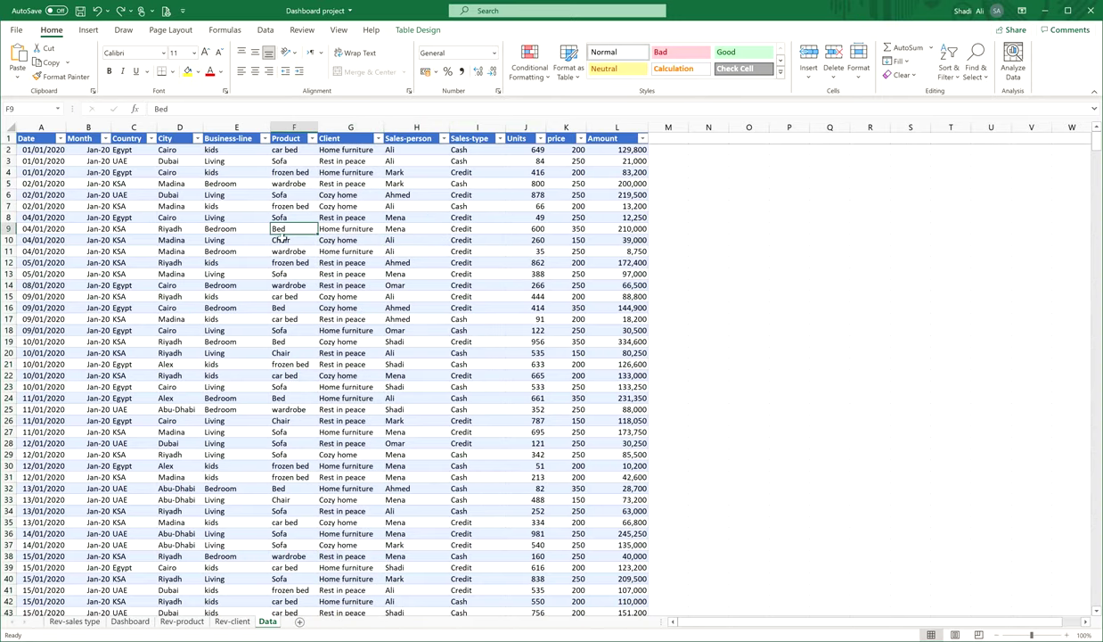
Create a copy of the Rev-product sheet at the start of the workbook.
click(179, 621)
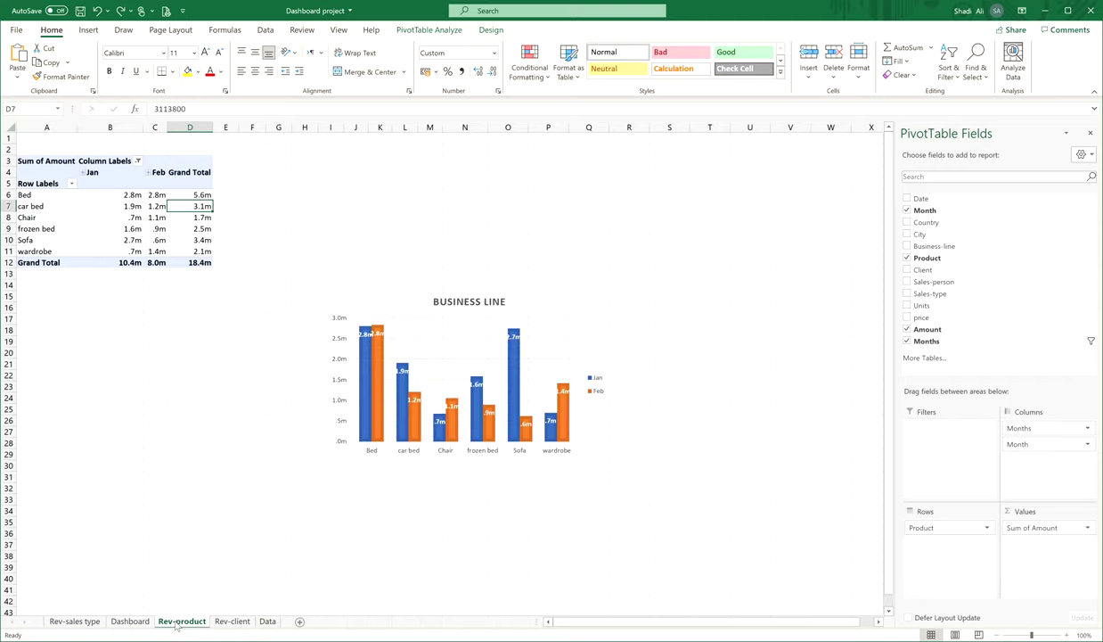
right_click(178, 624)
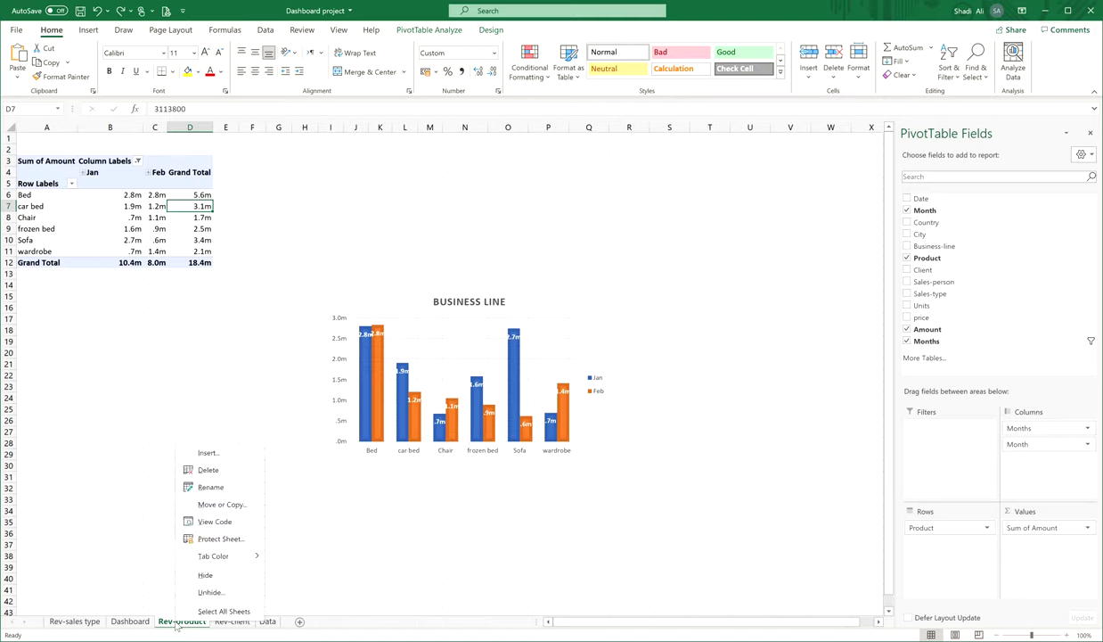
click(218, 504)
click(155, 558)
click(238, 581)
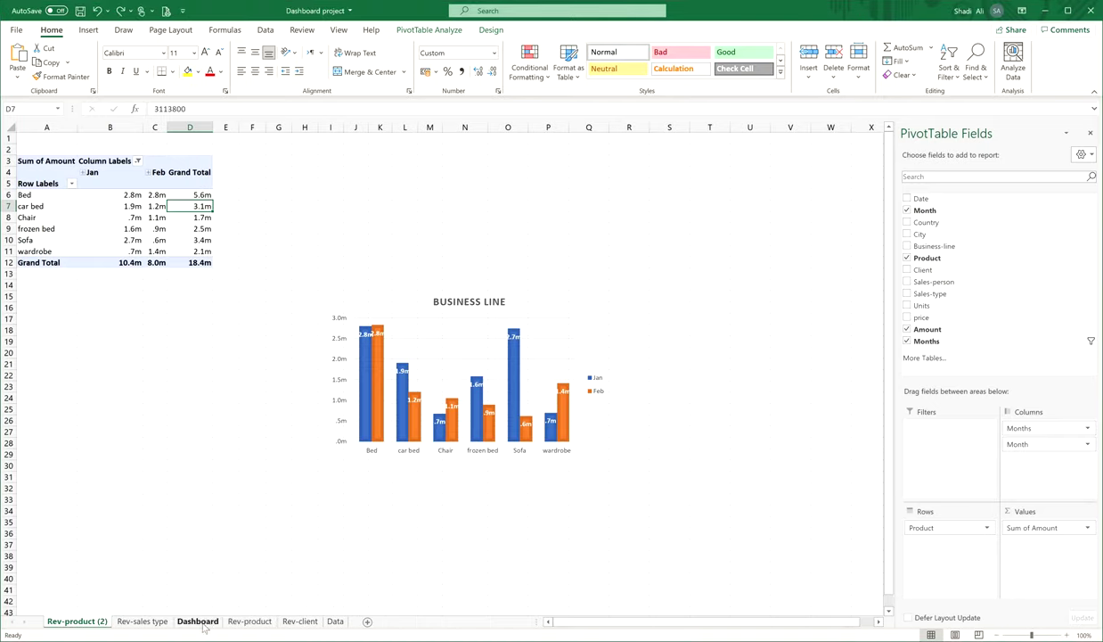
Rename the copied sheet to Rev-sales person.
double_click(104, 621)
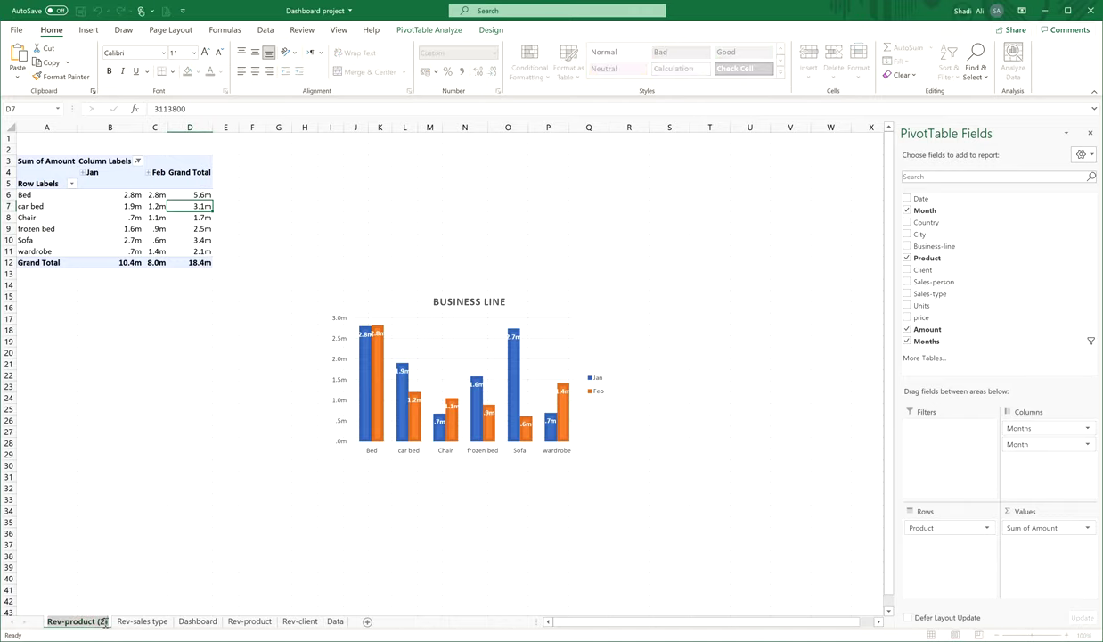
drag(106, 622, 66, 628)
text(sales person)
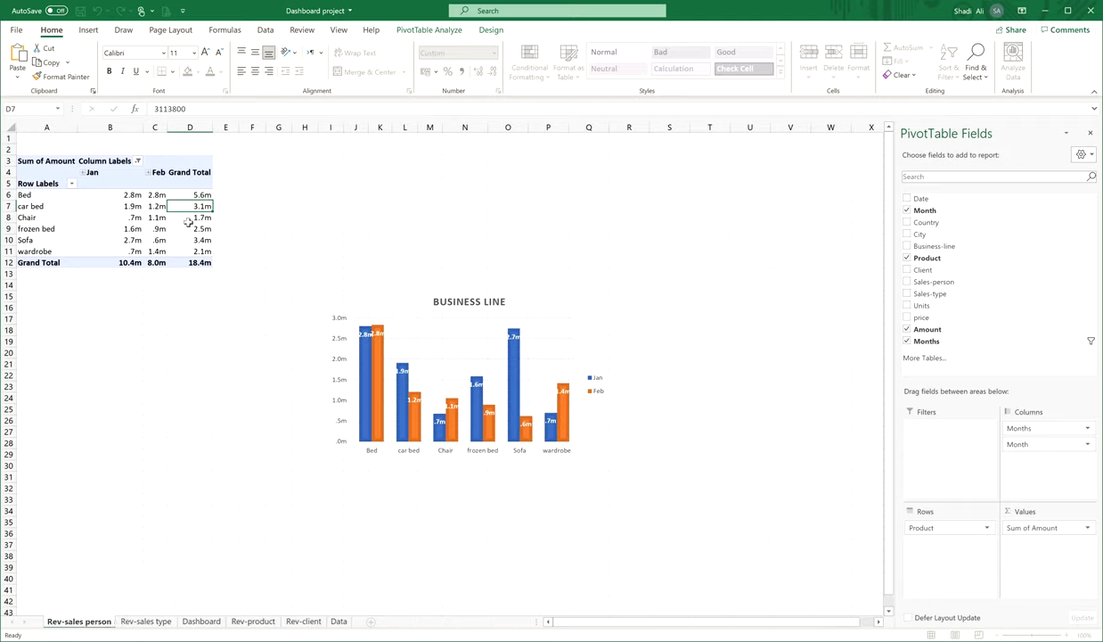
Rename the copied sheet's PivotTable to Rev-sales person.
click(429, 32)
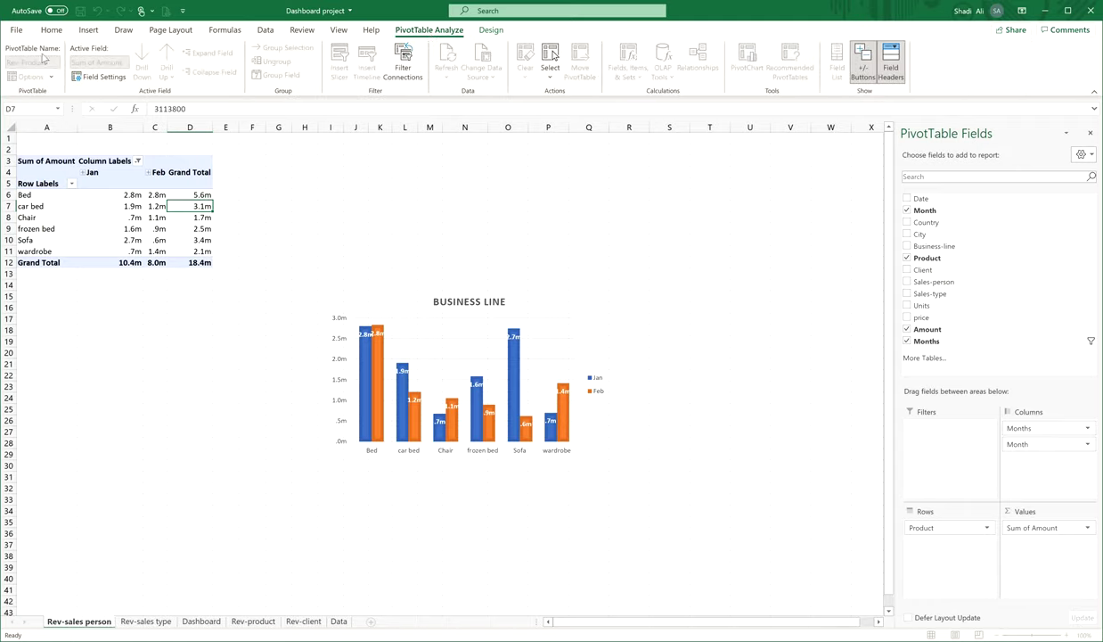
click(125, 226)
click(50, 61)
drag(50, 62, 26, 64)
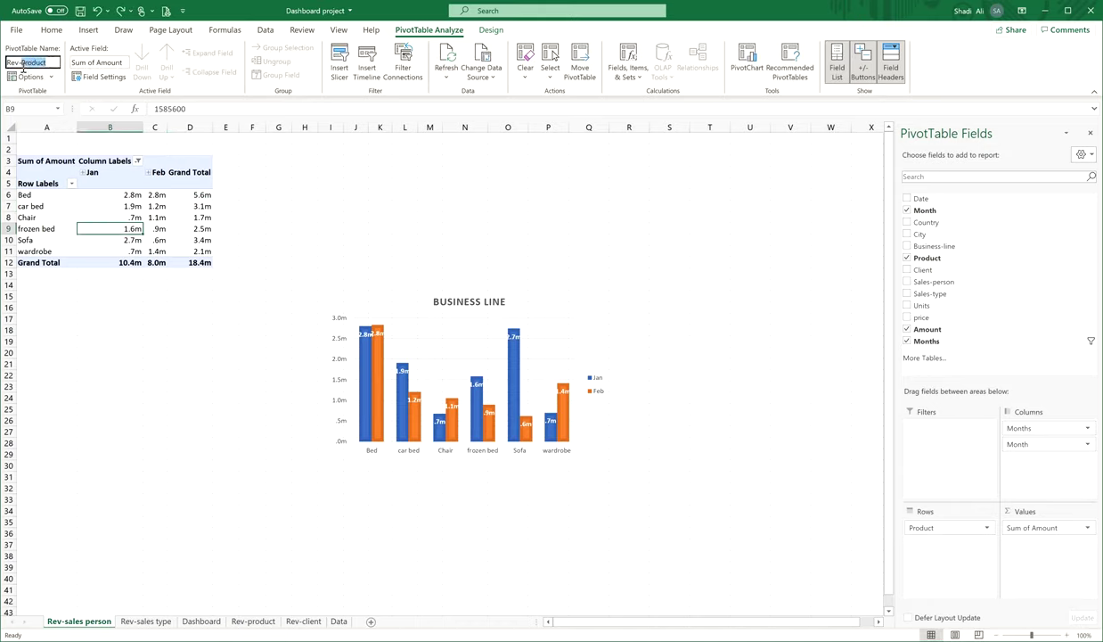
text(sales person)
click(156, 217)
Replace the Product field with Sales-person in the PivotTable's rows.
drag(926, 527, 824, 416)
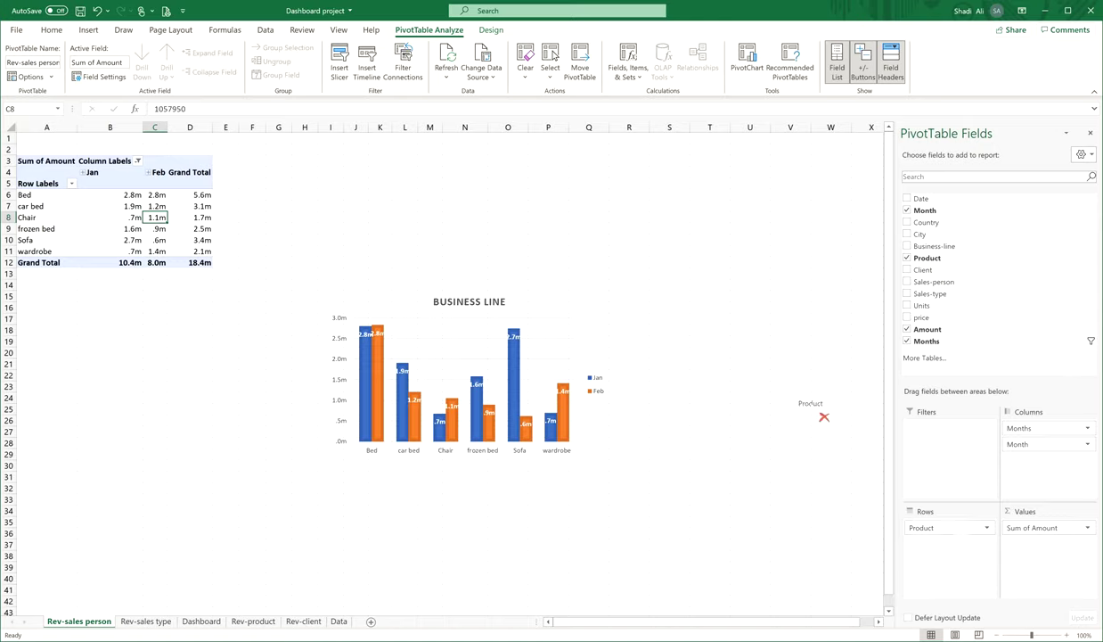
drag(938, 281, 941, 553)
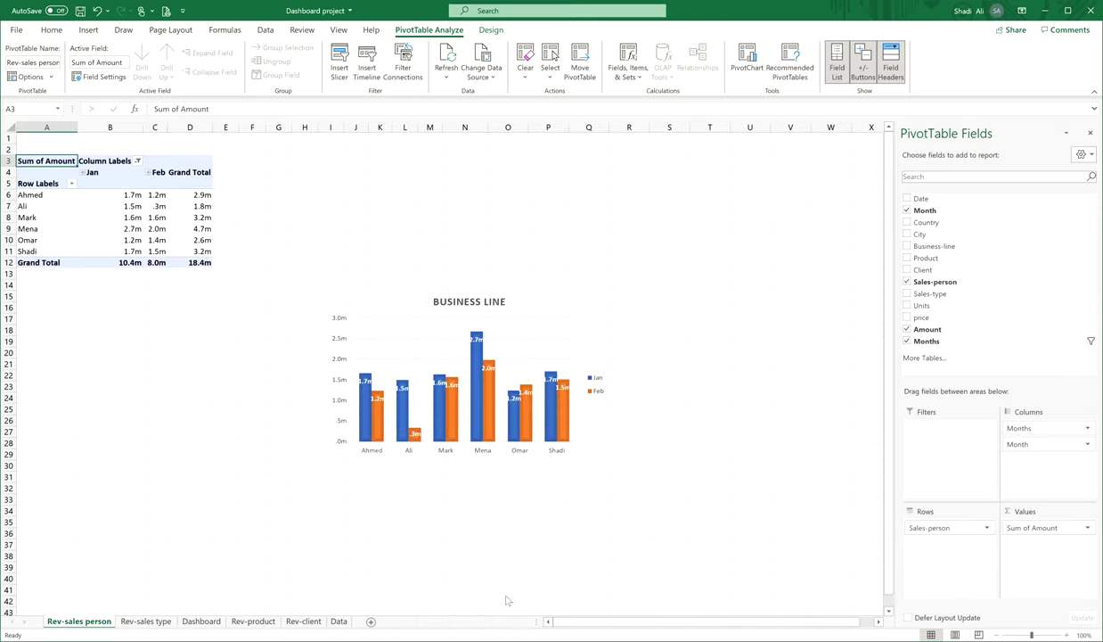
Apply chart Style 4 to the column chart on the Rev-sales person sheet.
click(525, 320)
click(533, 290)
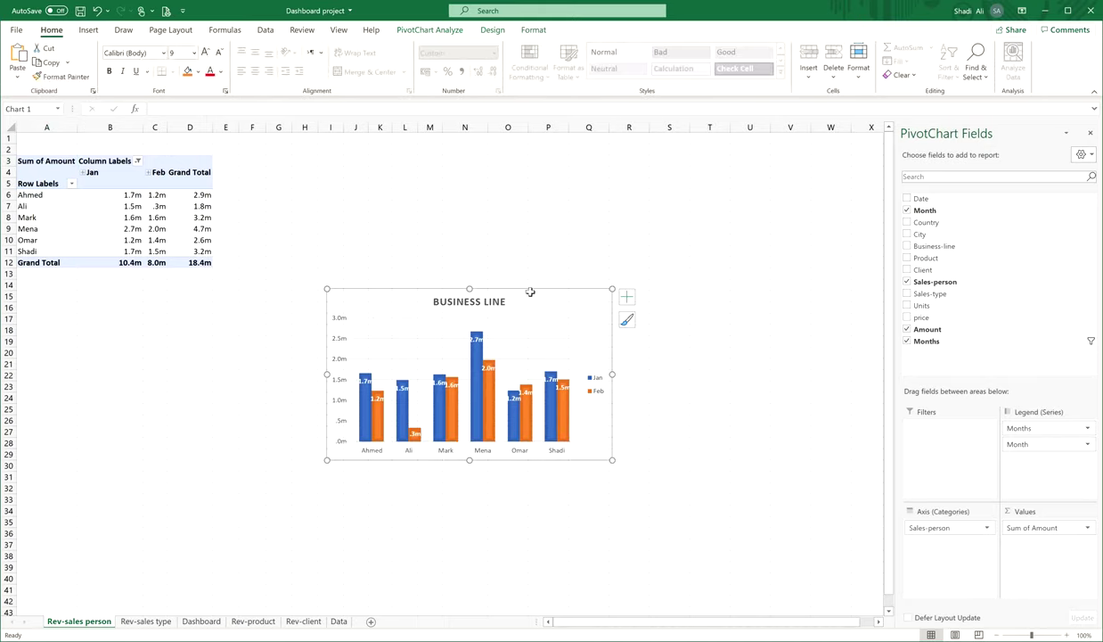
click(496, 32)
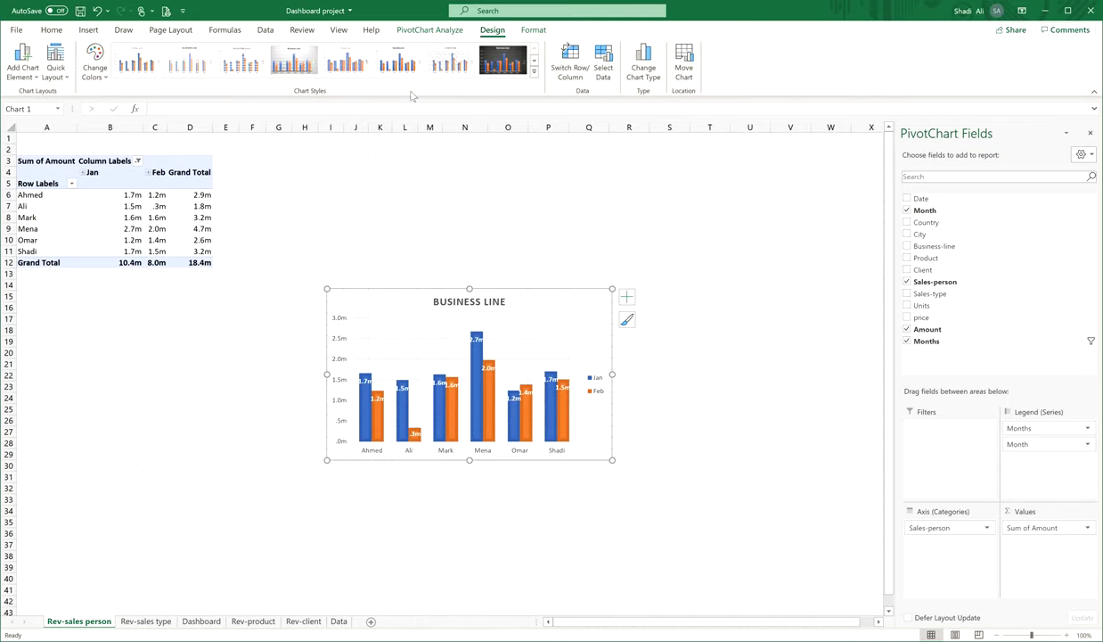
click(293, 64)
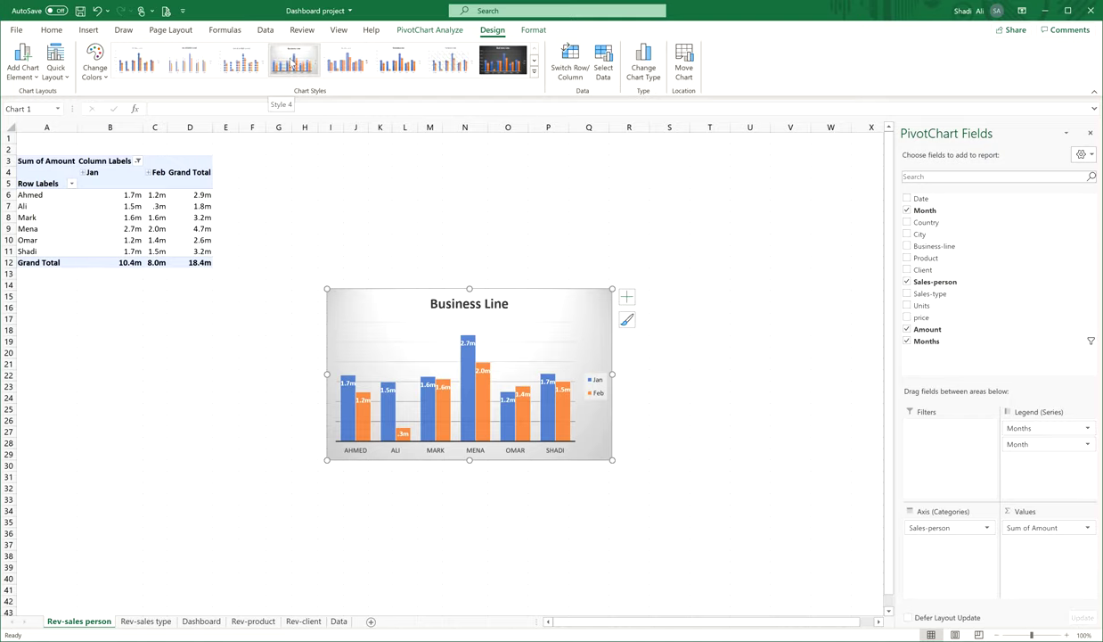
Set the chart area's shape fill to No Fill and its outline to No Outline.
click(533, 31)
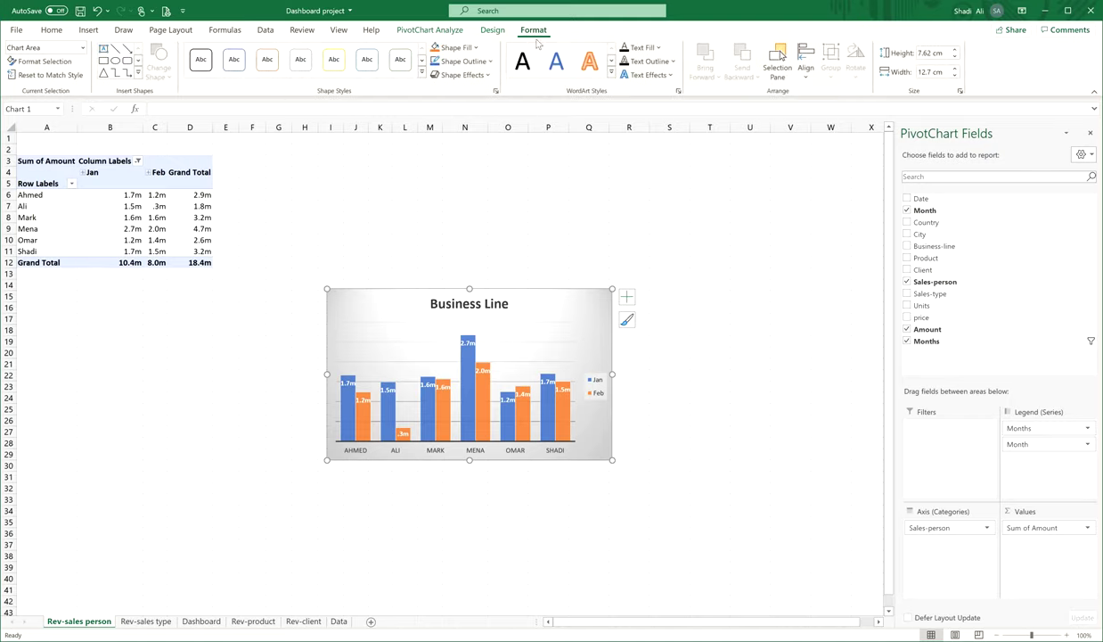
click(477, 48)
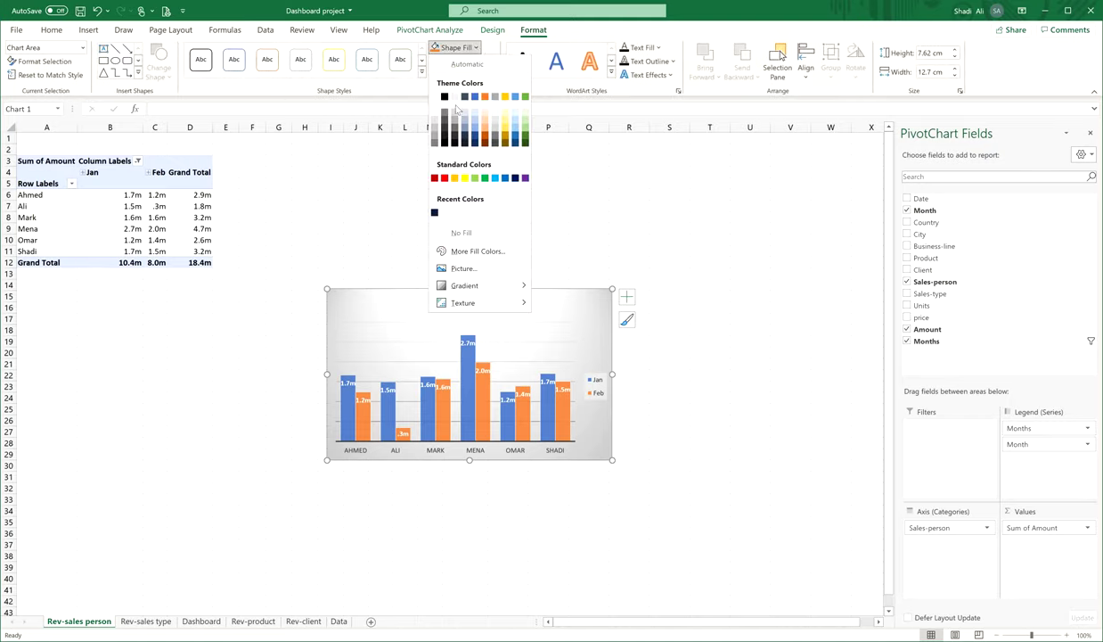
click(475, 233)
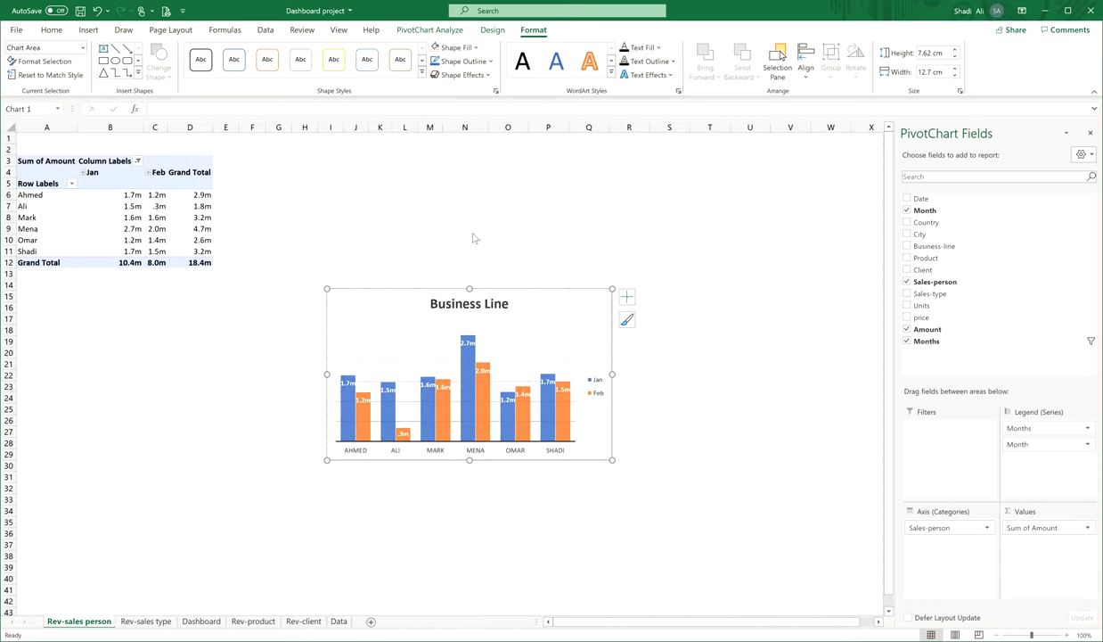
click(462, 61)
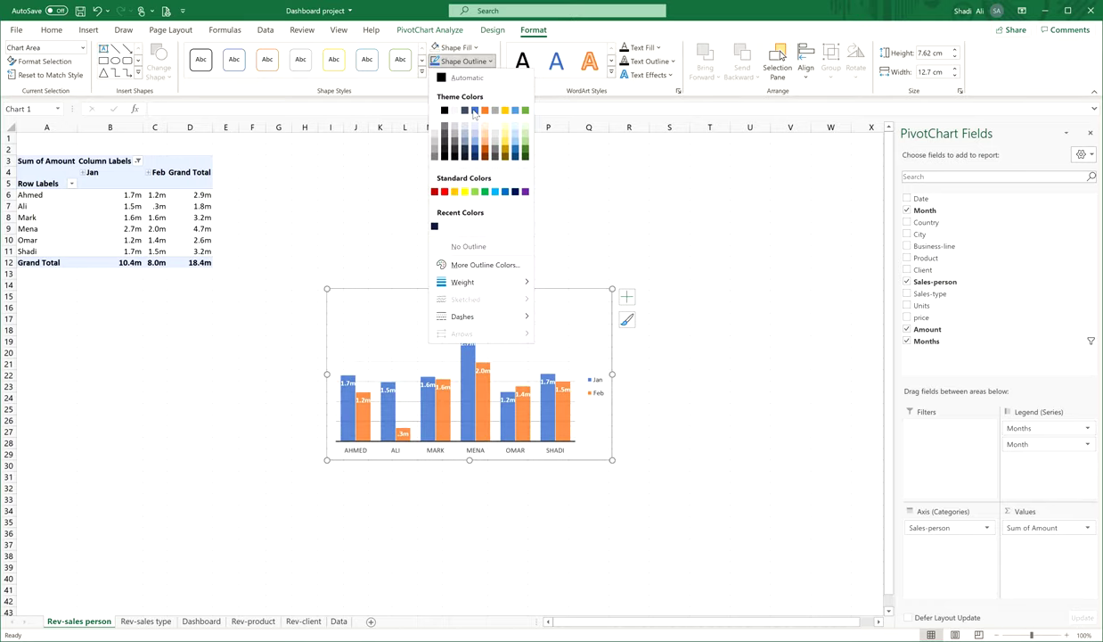
click(479, 248)
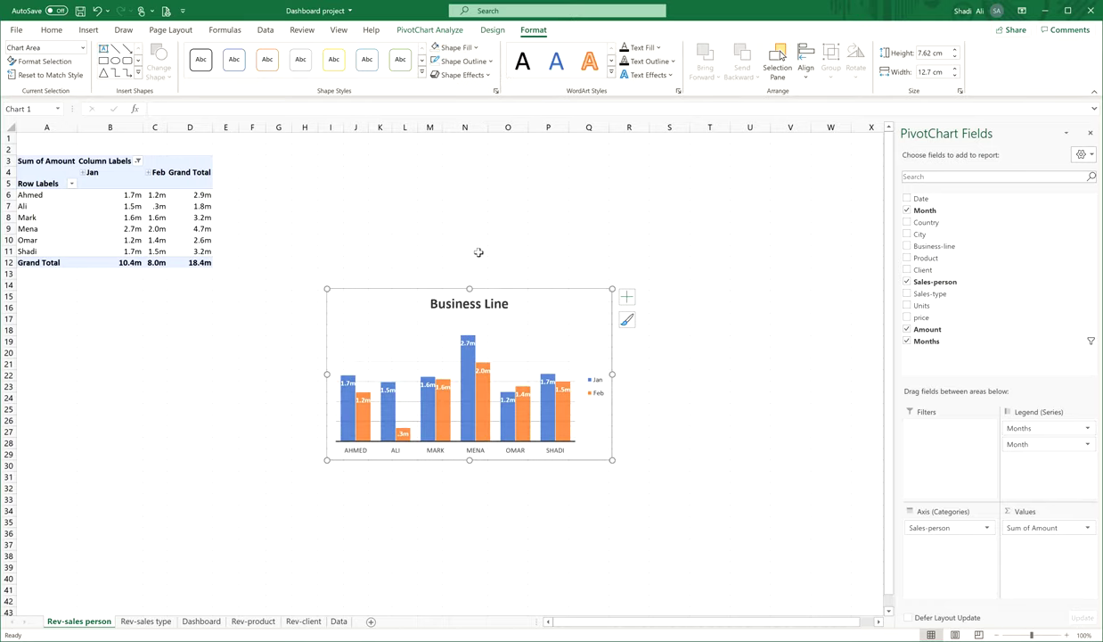
Delete the chart's major gridlines and move the legend to the chart's upper-left corner.
click(568, 346)
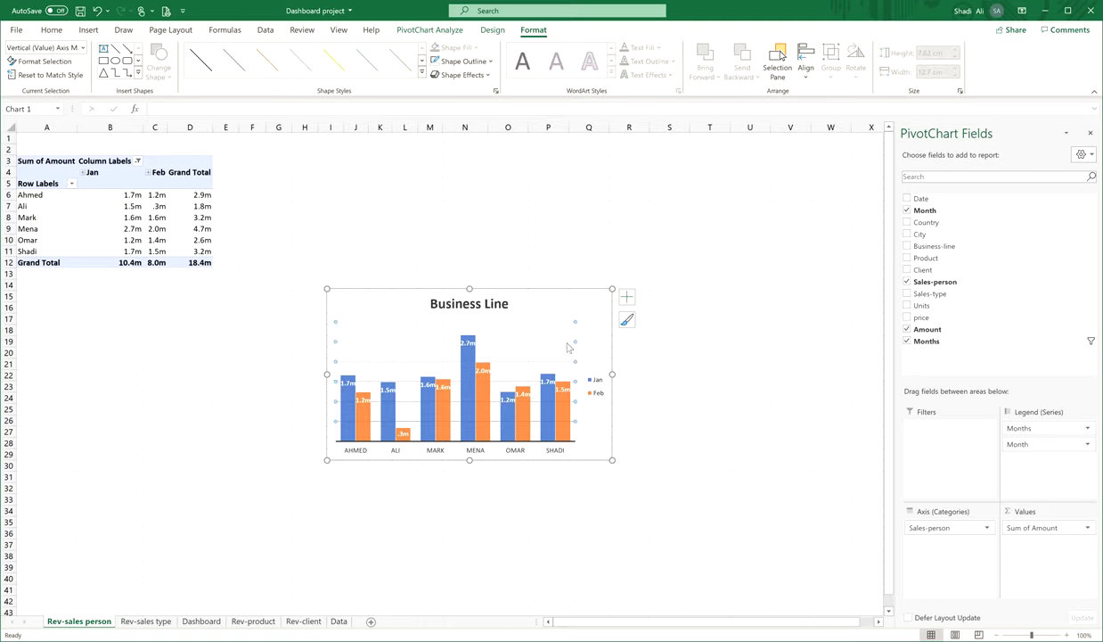
click(594, 386)
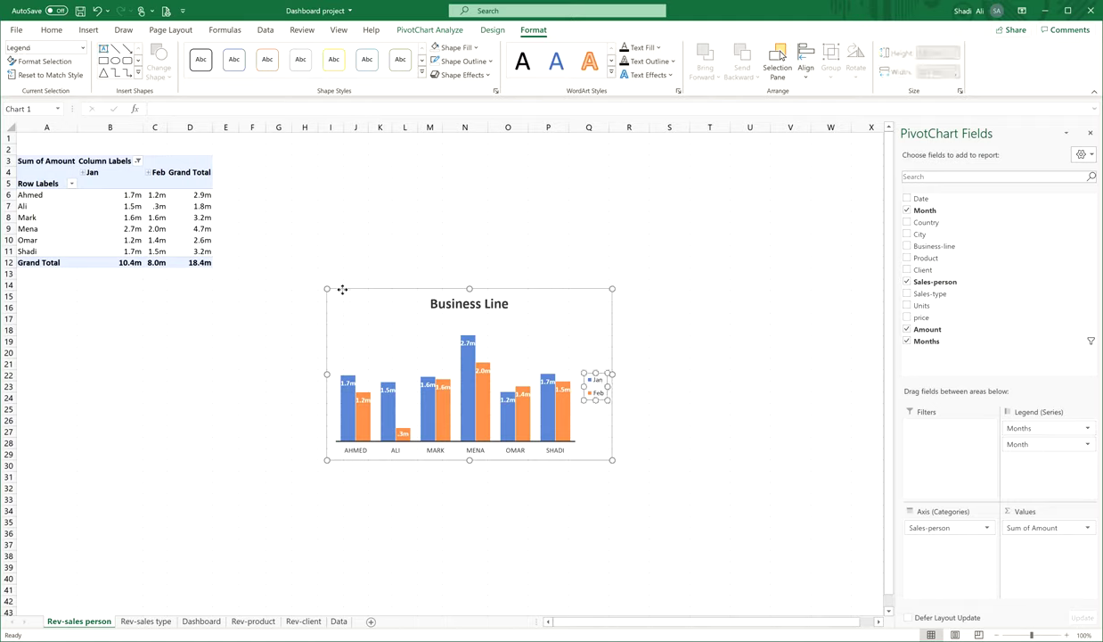
drag(342, 289, 343, 295)
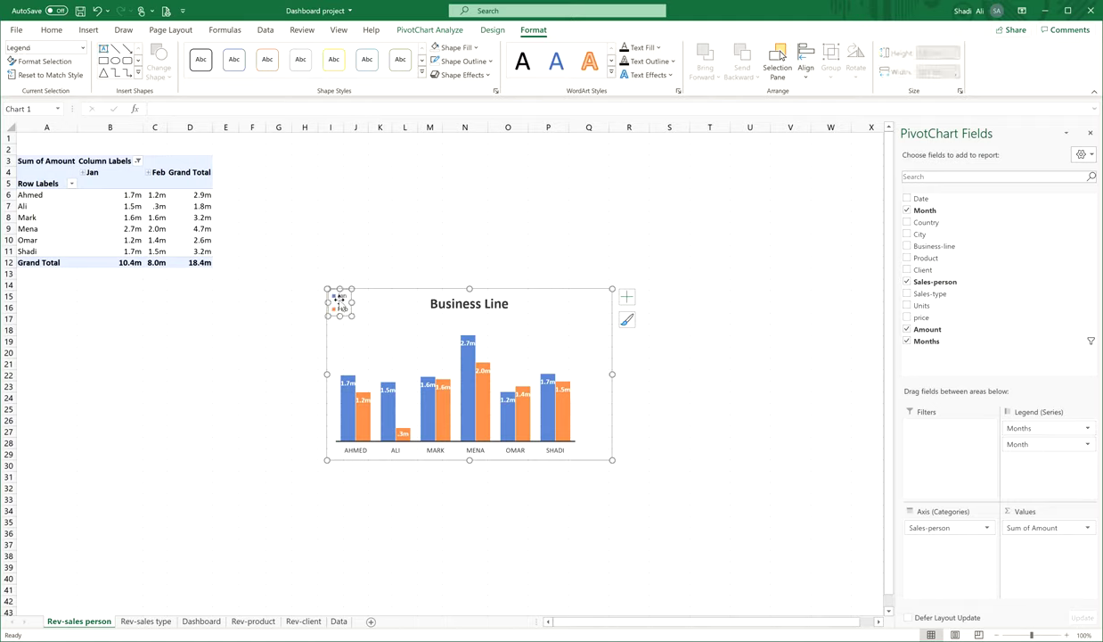
Set the chart legend's shape fill to No Fill.
click(473, 47)
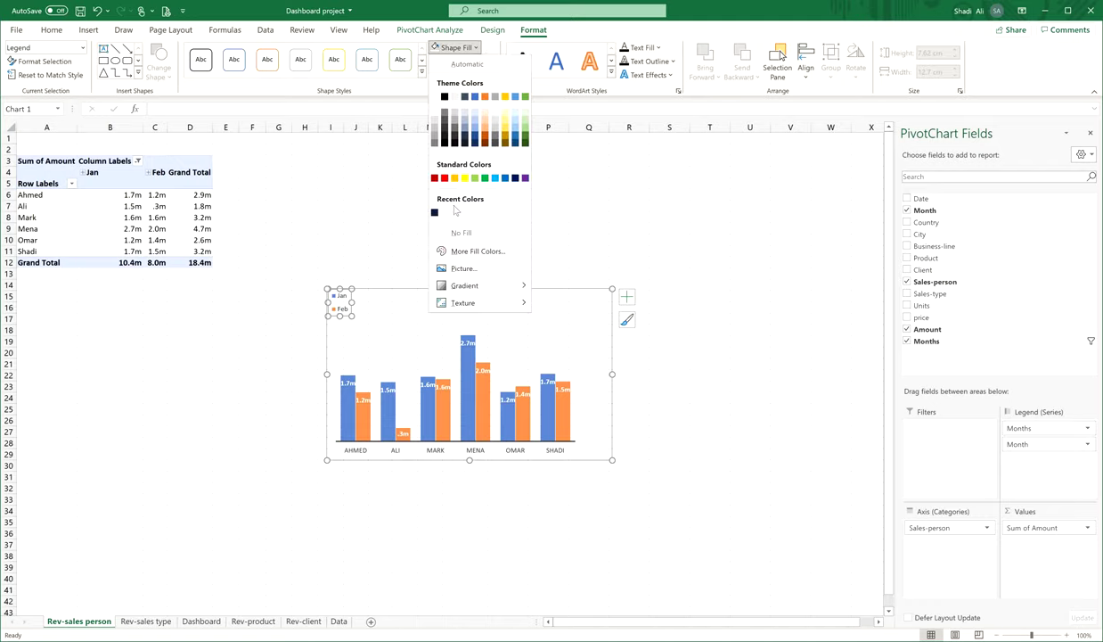
click(461, 232)
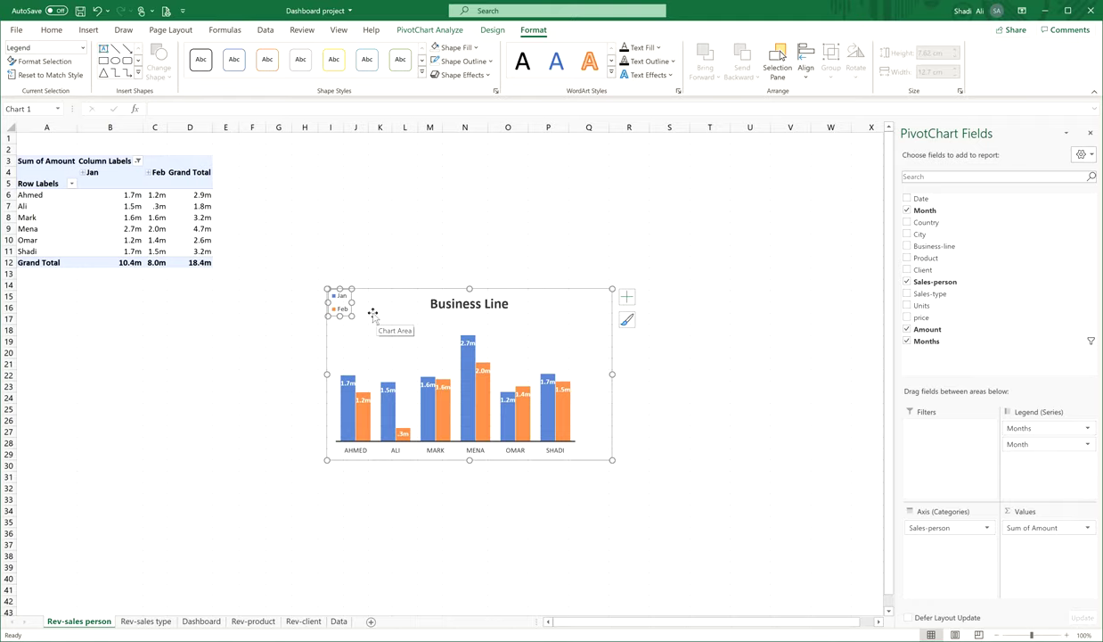
click(373, 314)
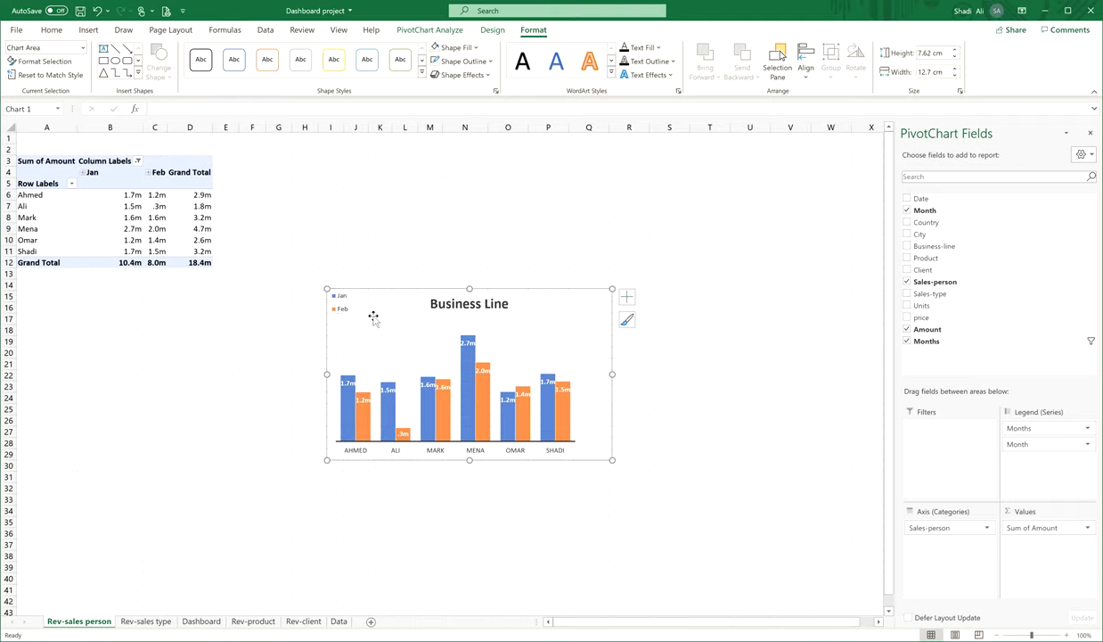
Change the chart title to "Sales person".
click(486, 402)
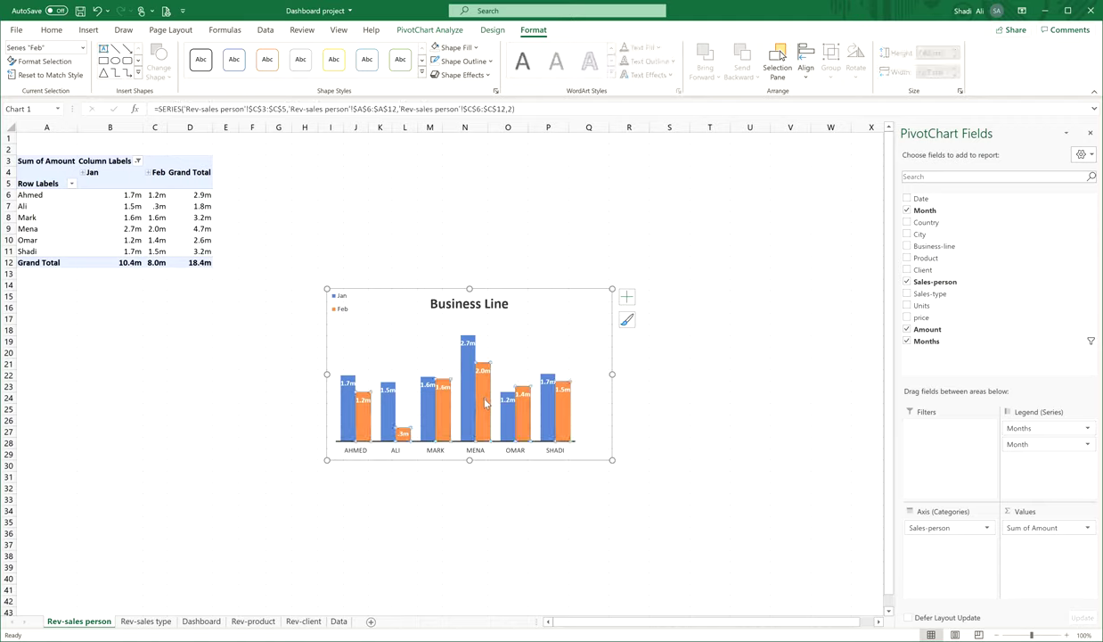
click(515, 295)
click(493, 301)
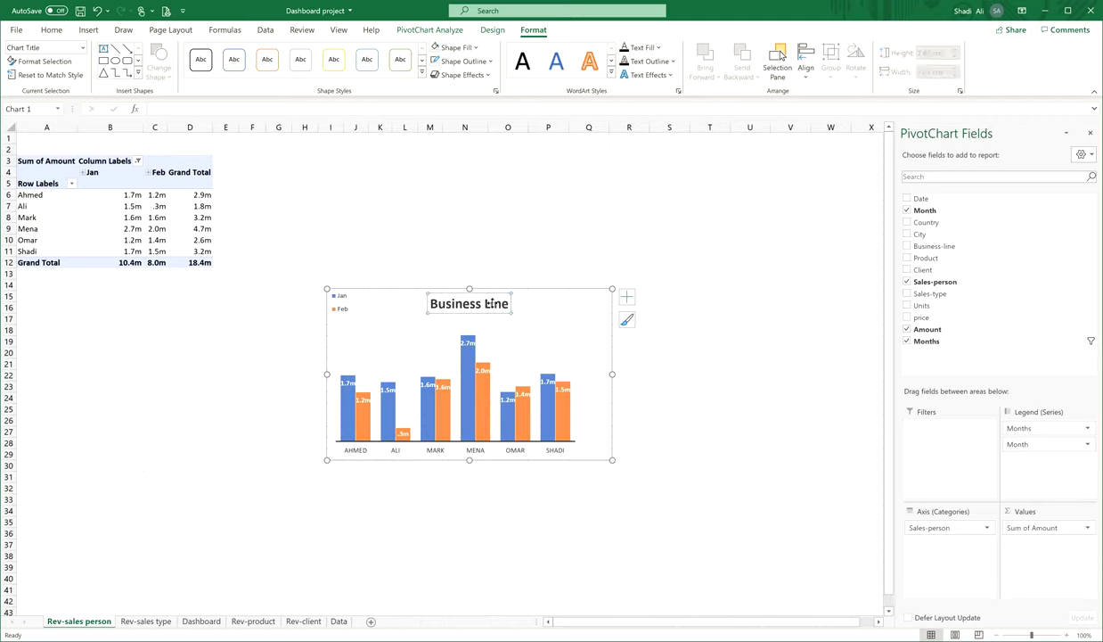
triple_click(493, 303)
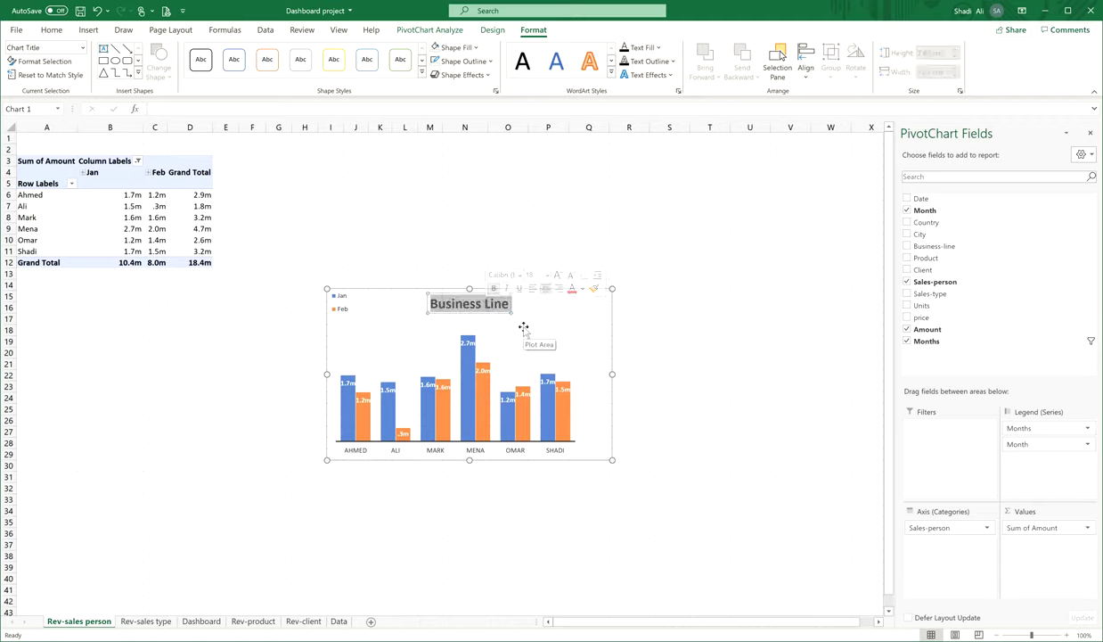
text(Sales person)
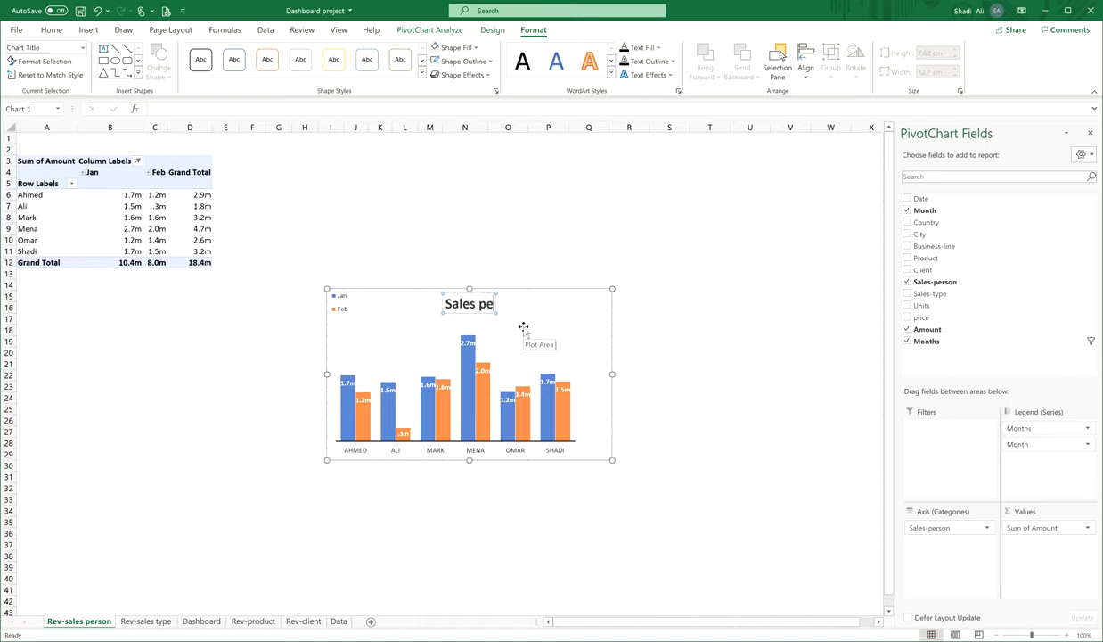
Copy the Sales person chart onto the Dashboard sheet and place it below the Client pie chart, overlapping the Product chart's edge.
click(567, 290)
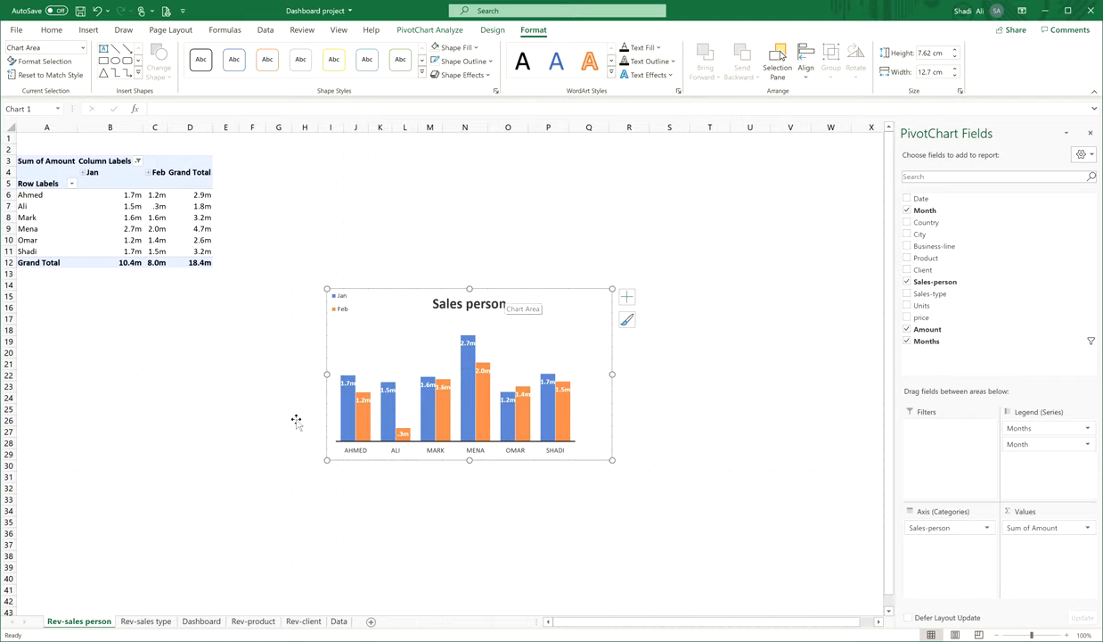
click(202, 621)
click(807, 452)
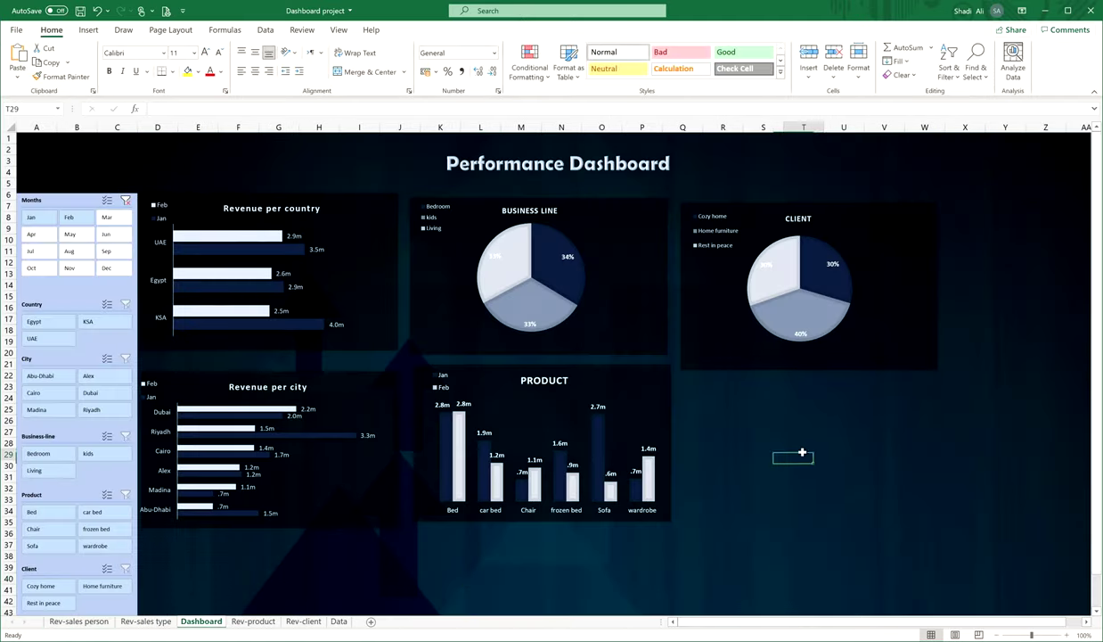
key(ctrl+v)
drag(802, 468, 597, 419)
Set the text fill of the whole Sales person chart to white.
click(533, 34)
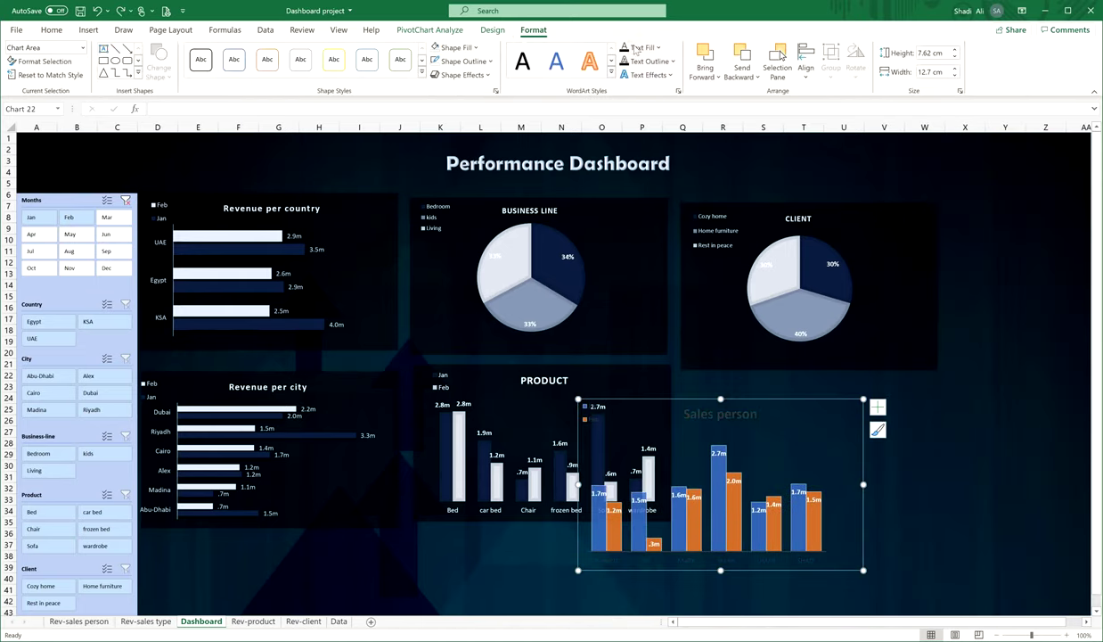
click(658, 48)
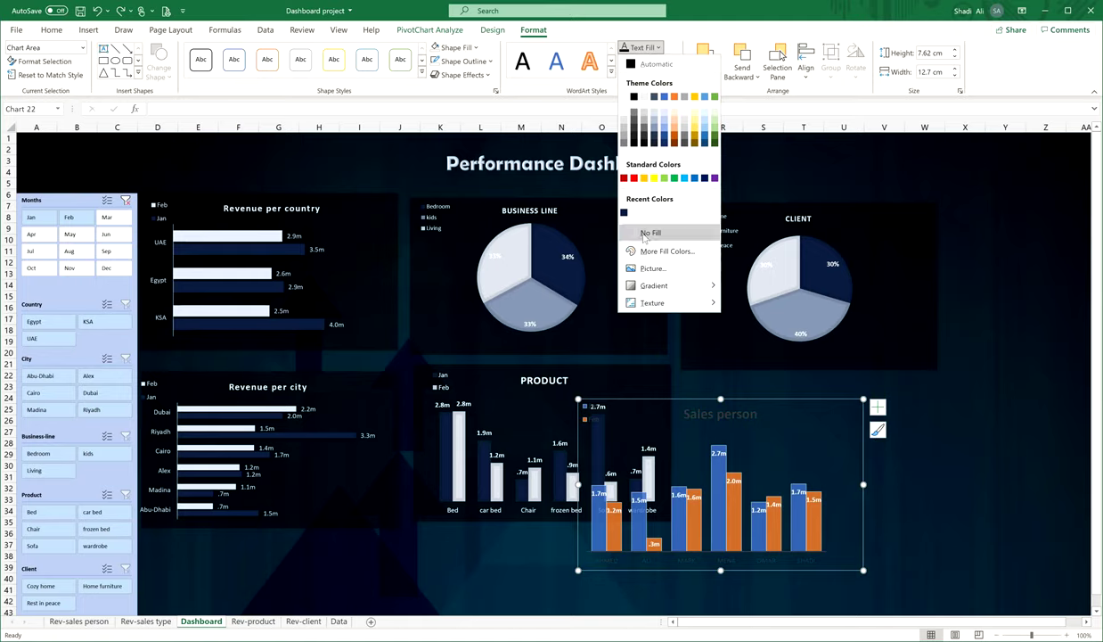
click(606, 110)
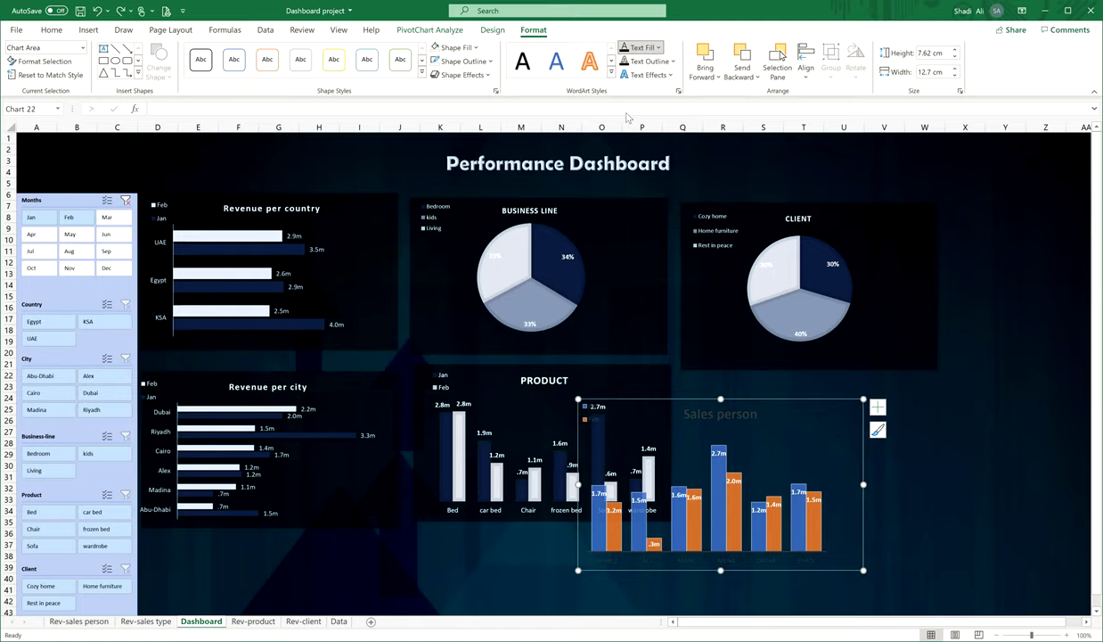
Set the Sales person chart title's font size to 12 and move the chart further right, beneath the Client chart.
click(731, 417)
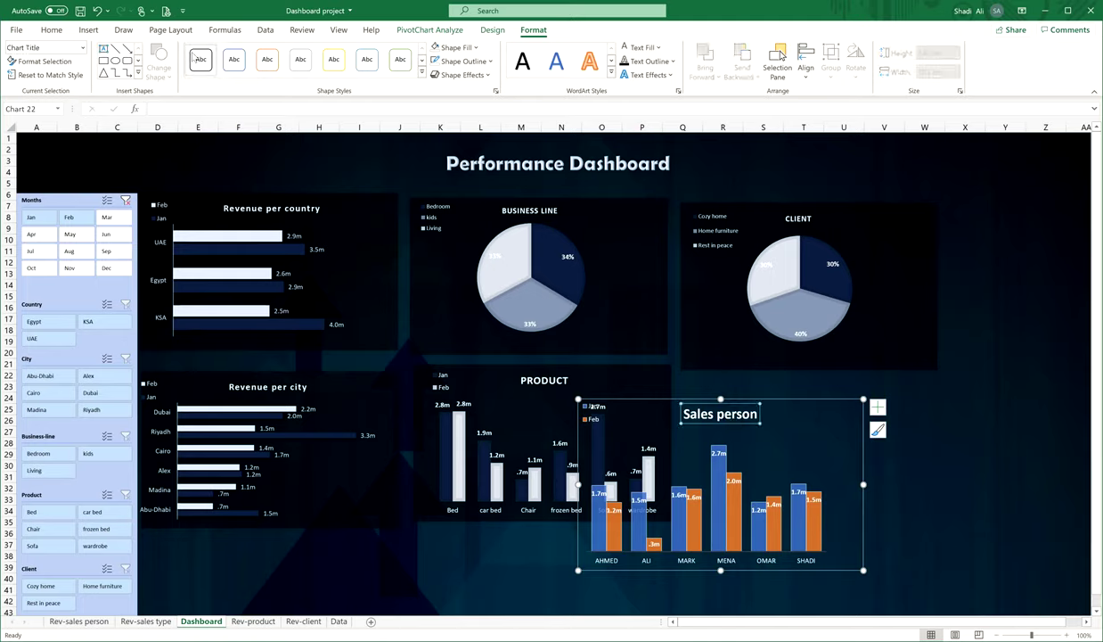
click(51, 29)
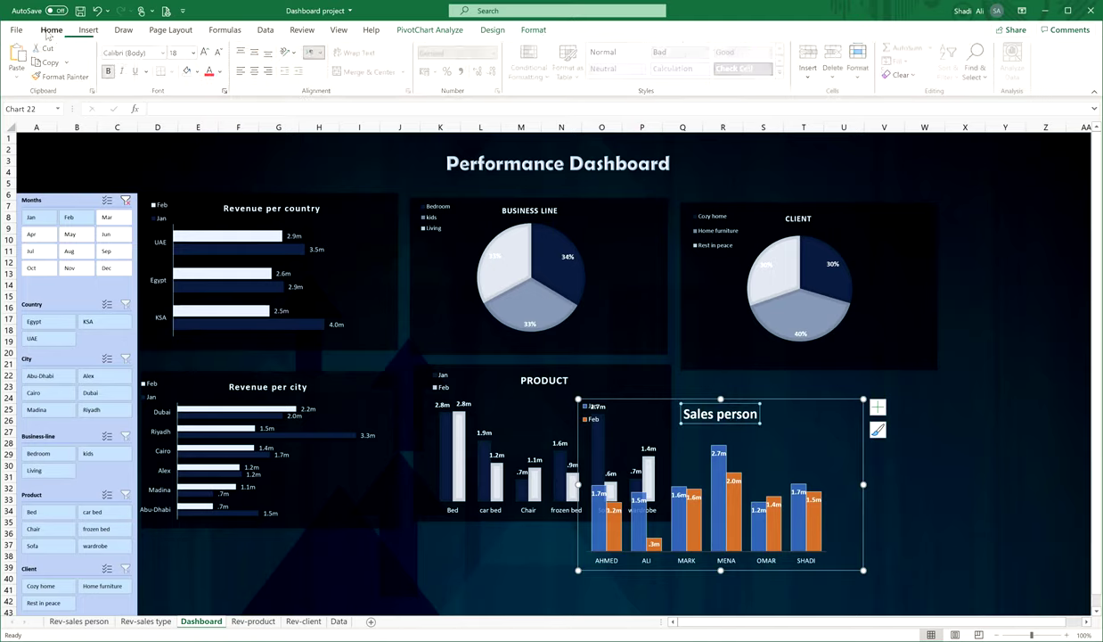
click(218, 53)
click(218, 52)
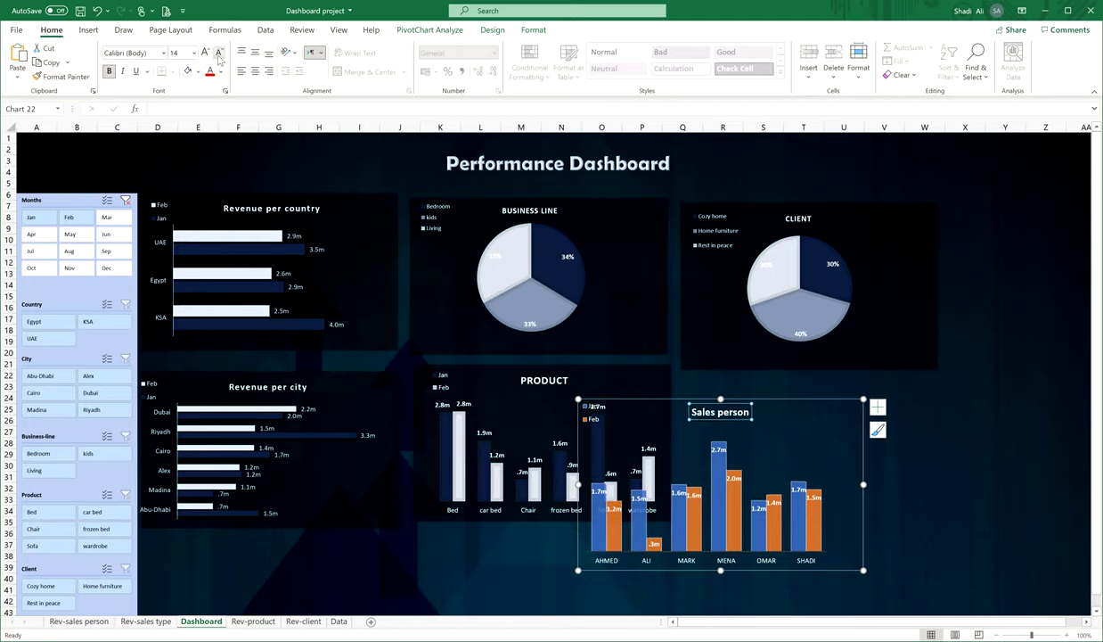
click(218, 53)
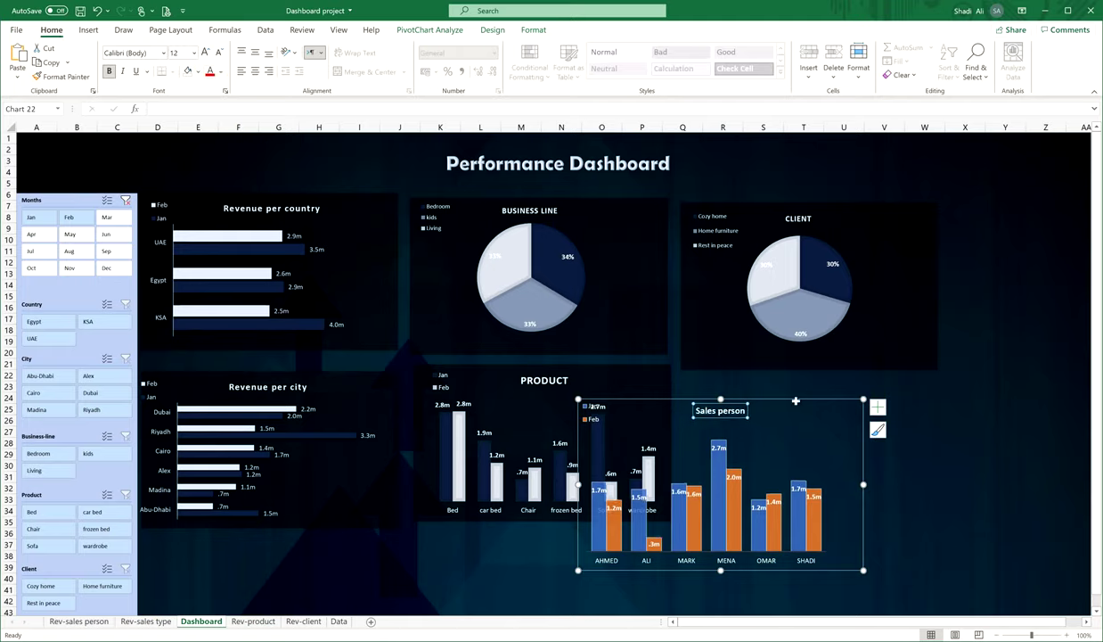
drag(804, 398, 857, 386)
Fill the Sales person chart's Feb columns with a pale blue-grey theme colour and its Jan columns with the recent dark navy.
click(797, 484)
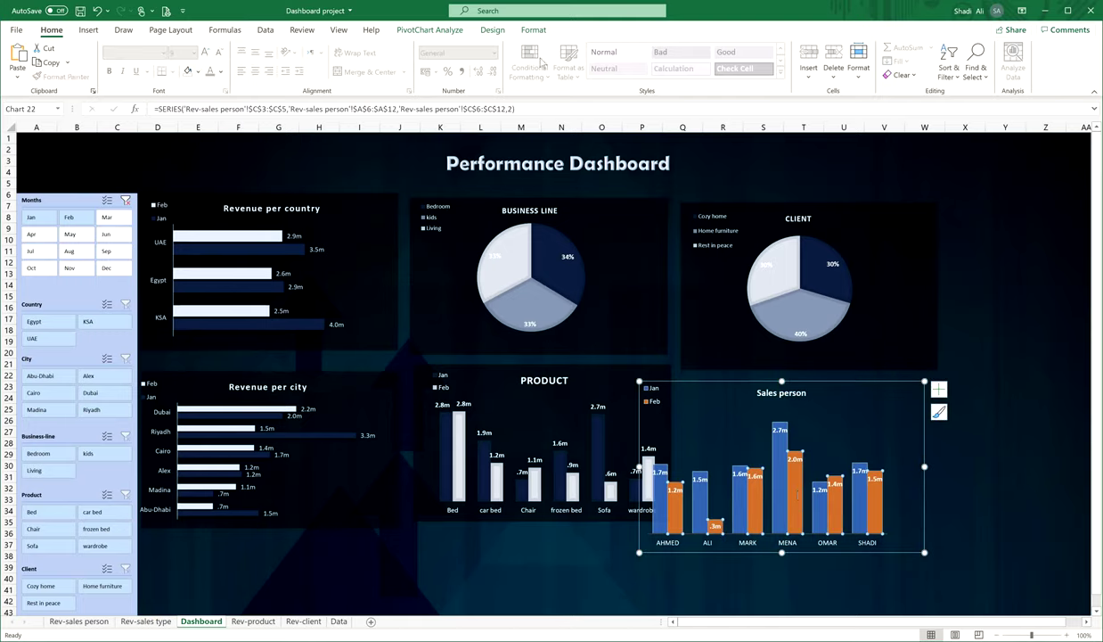
click(525, 31)
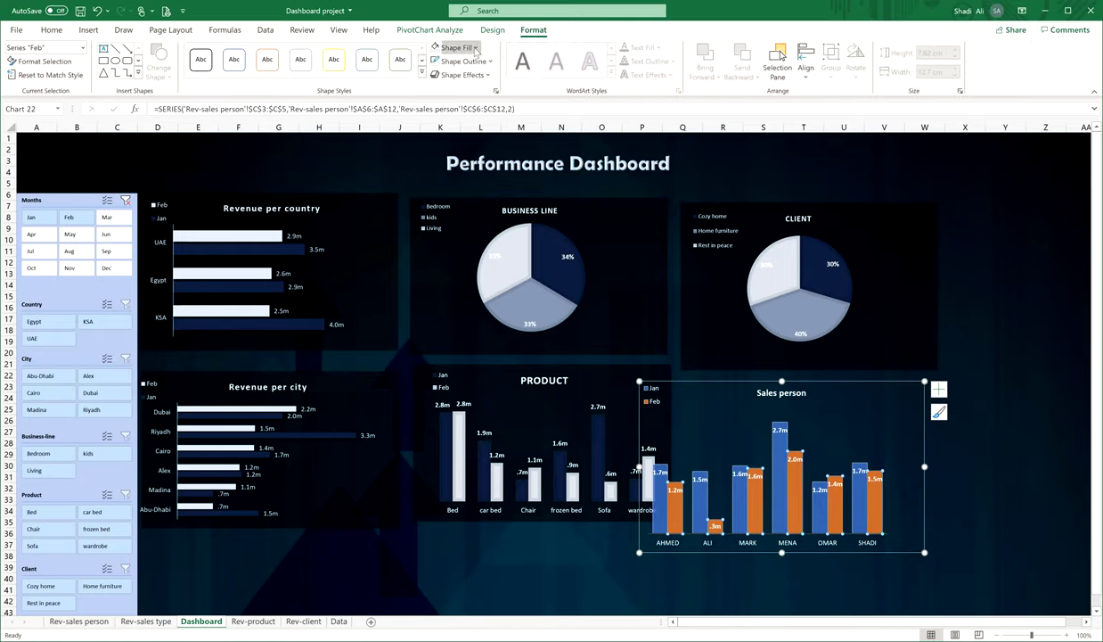
click(475, 49)
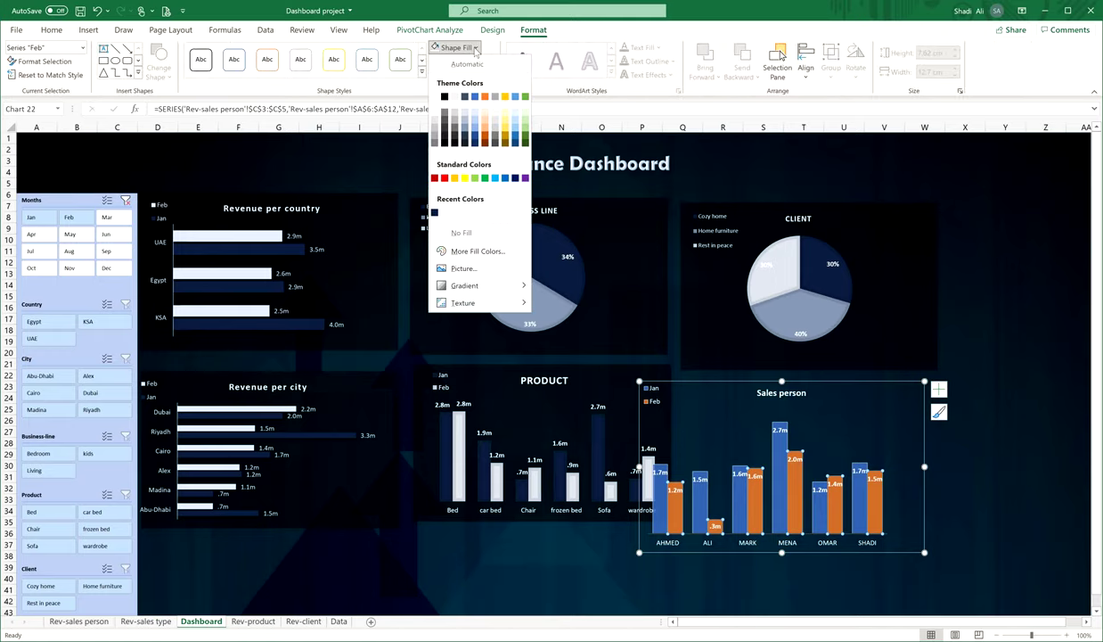
click(466, 114)
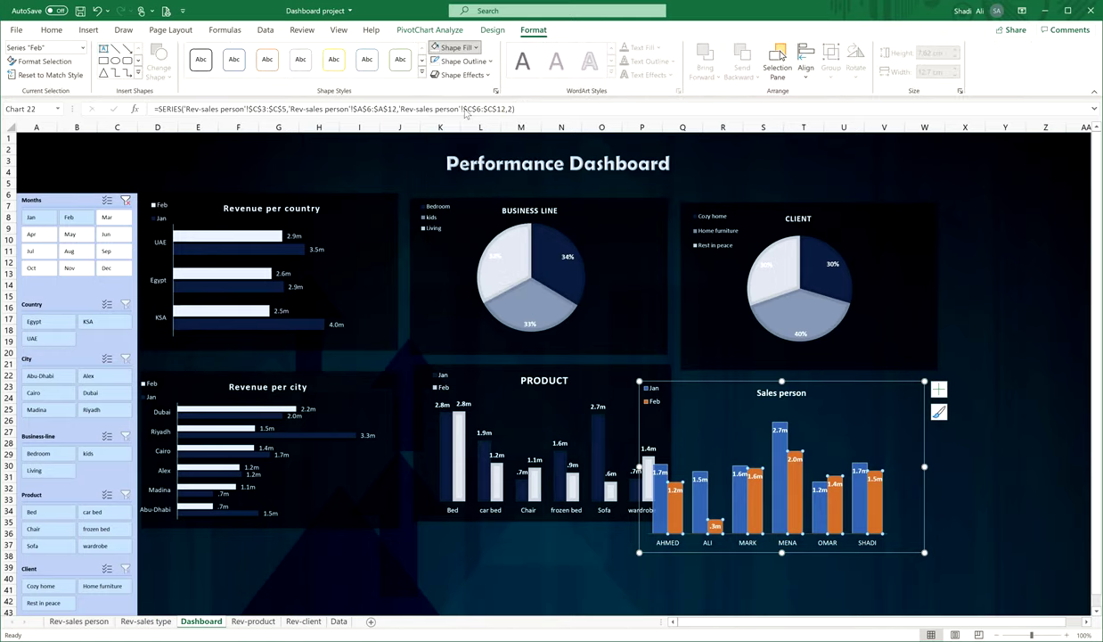
click(777, 452)
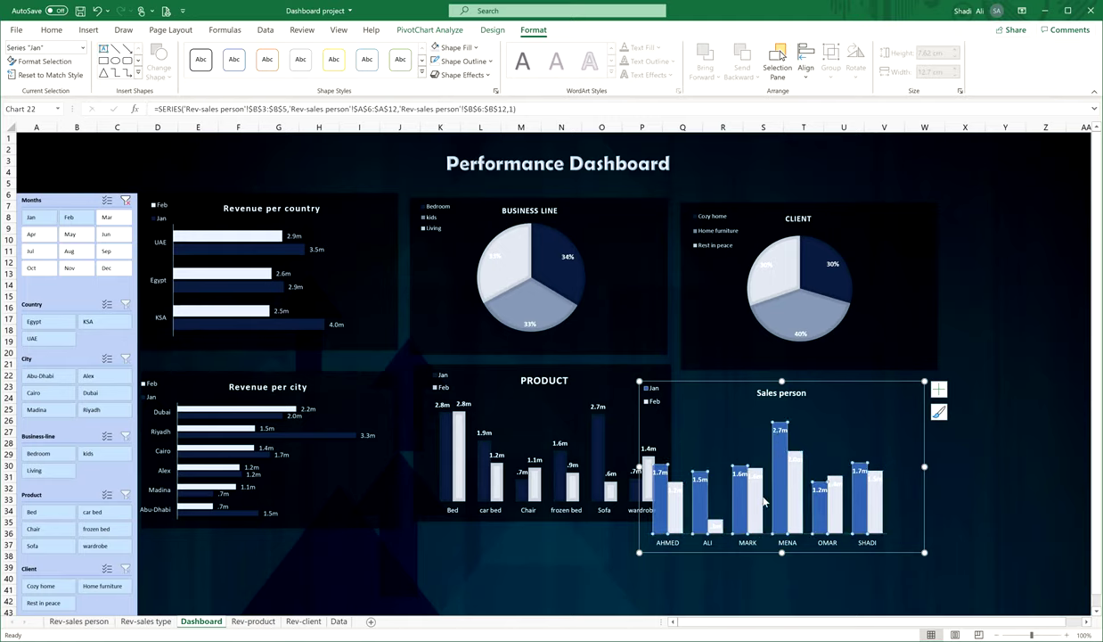
click(475, 48)
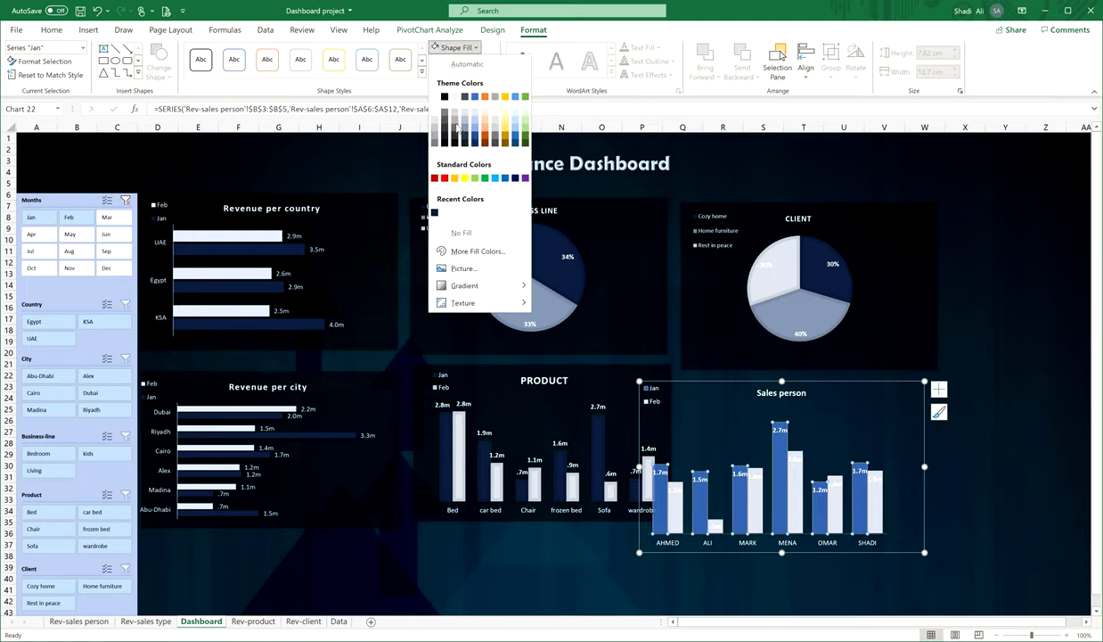
click(435, 213)
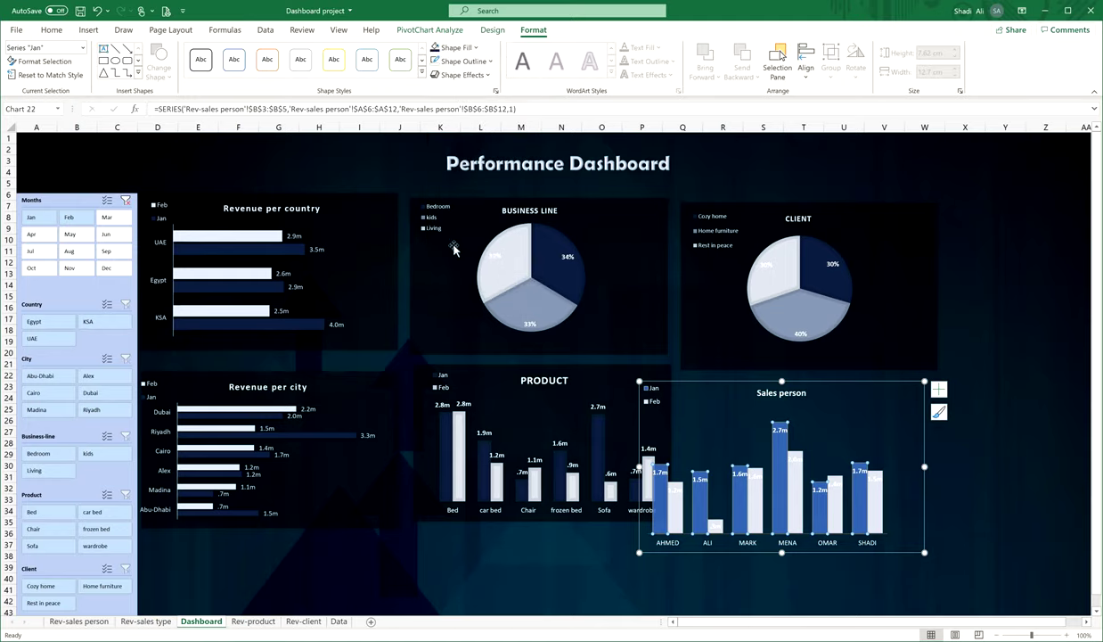
Widen the Sales person chart's plot area to the chart's right edge and extend it slightly downward.
click(820, 416)
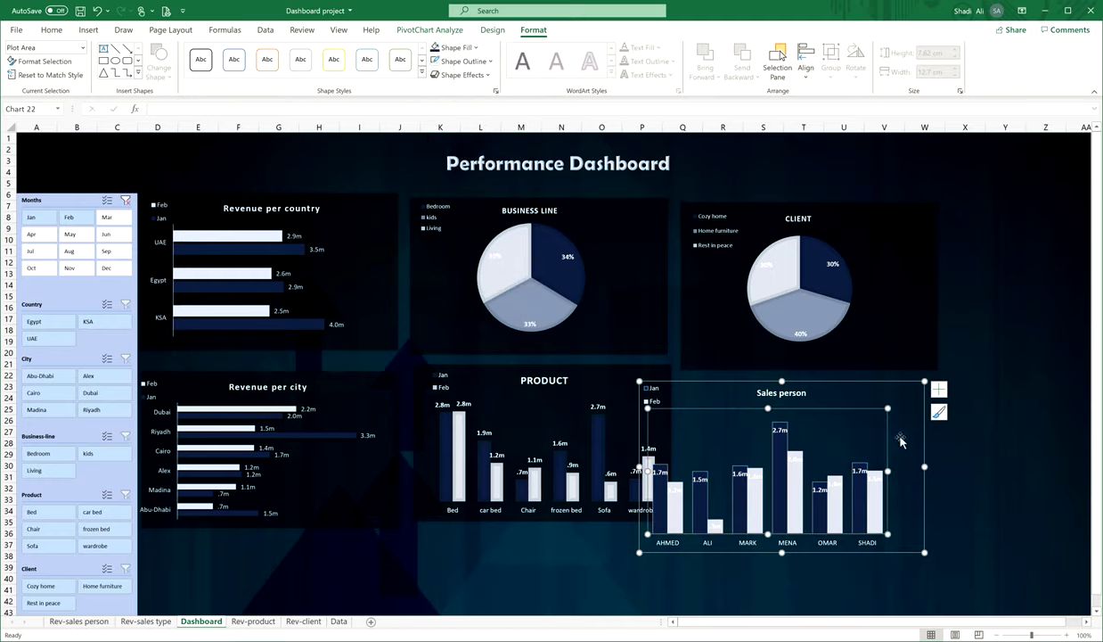
click(953, 488)
click(832, 443)
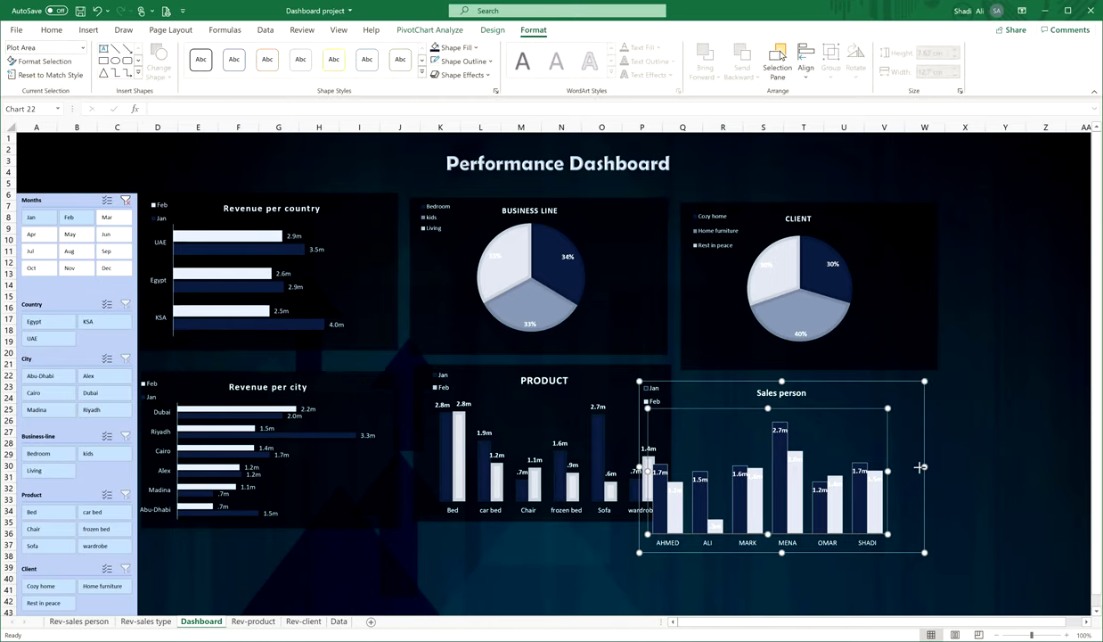
drag(922, 467, 923, 466)
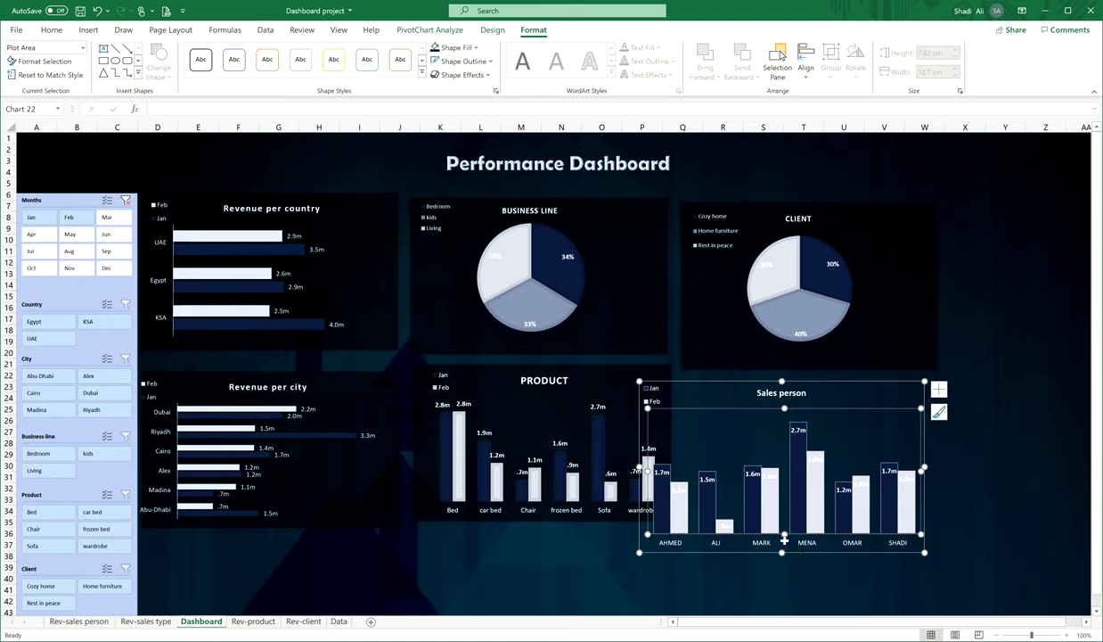
drag(784, 534, 785, 539)
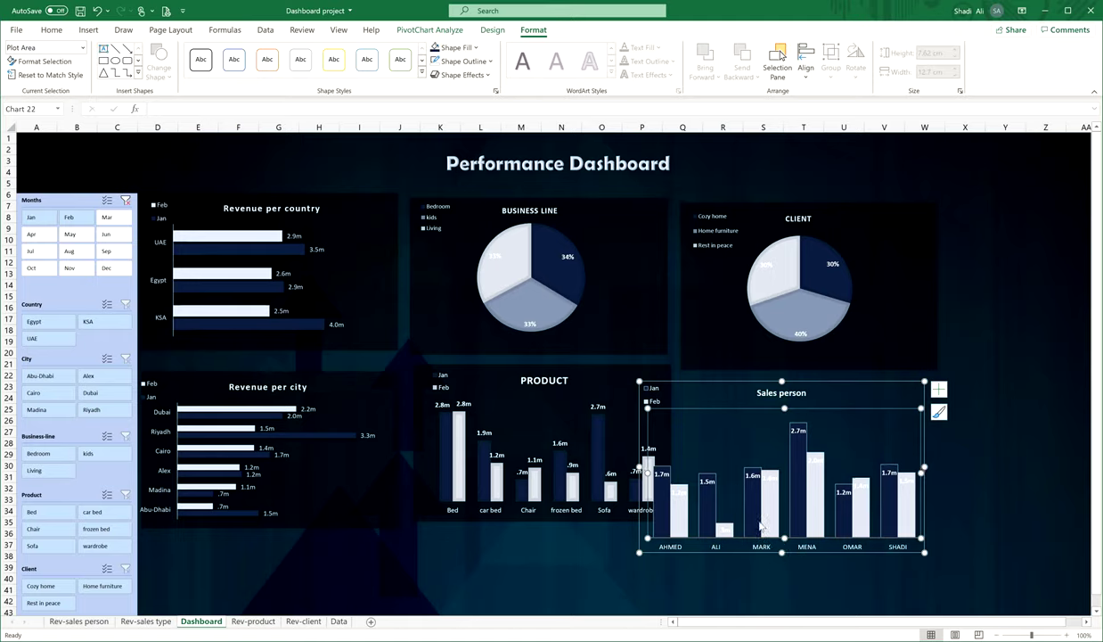
click(833, 577)
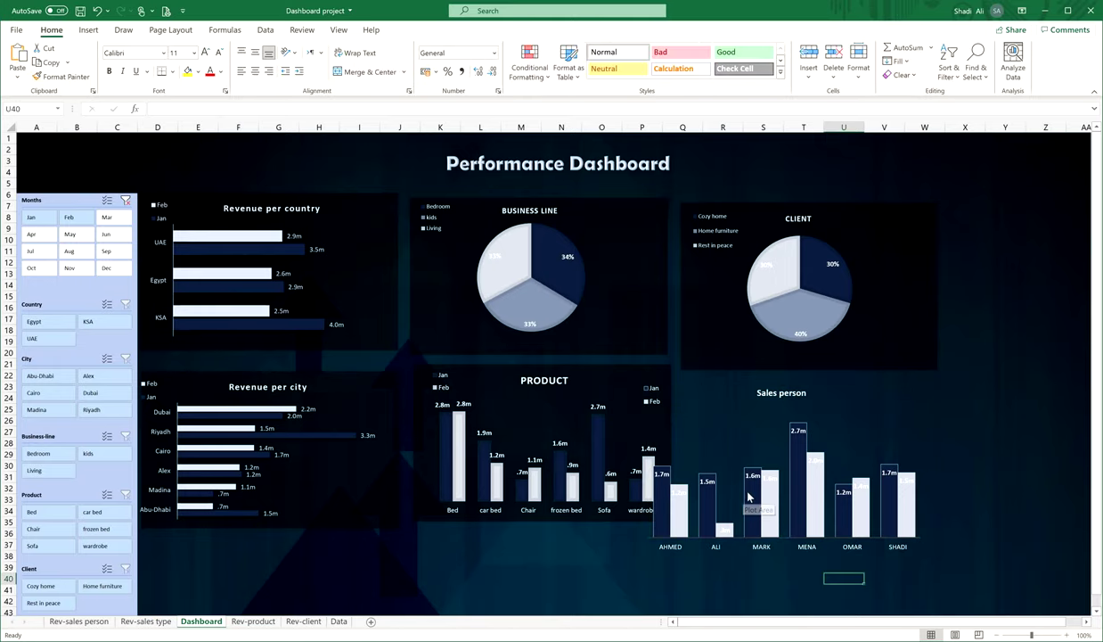
Set the border of the Sales person chart's Jan series to No line.
click(754, 507)
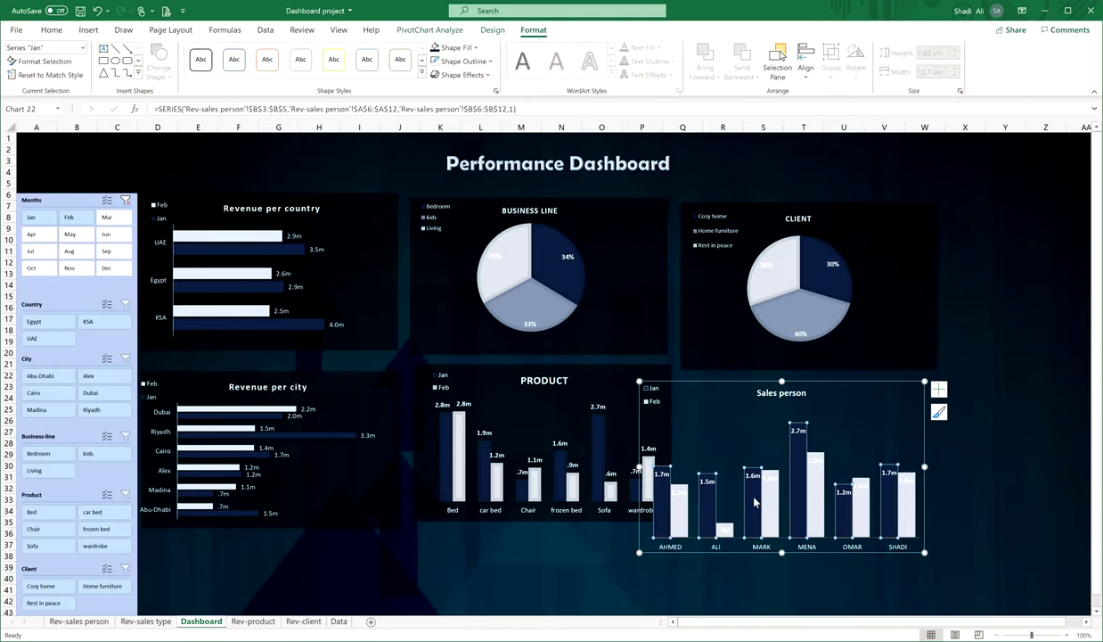
right_click(754, 502)
click(793, 488)
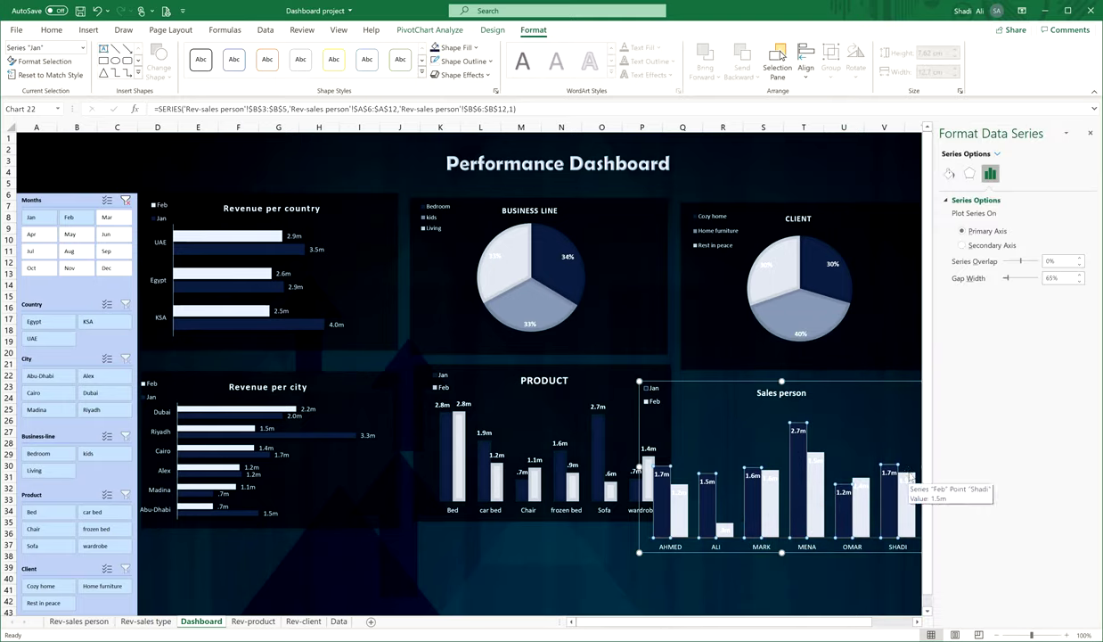
click(949, 175)
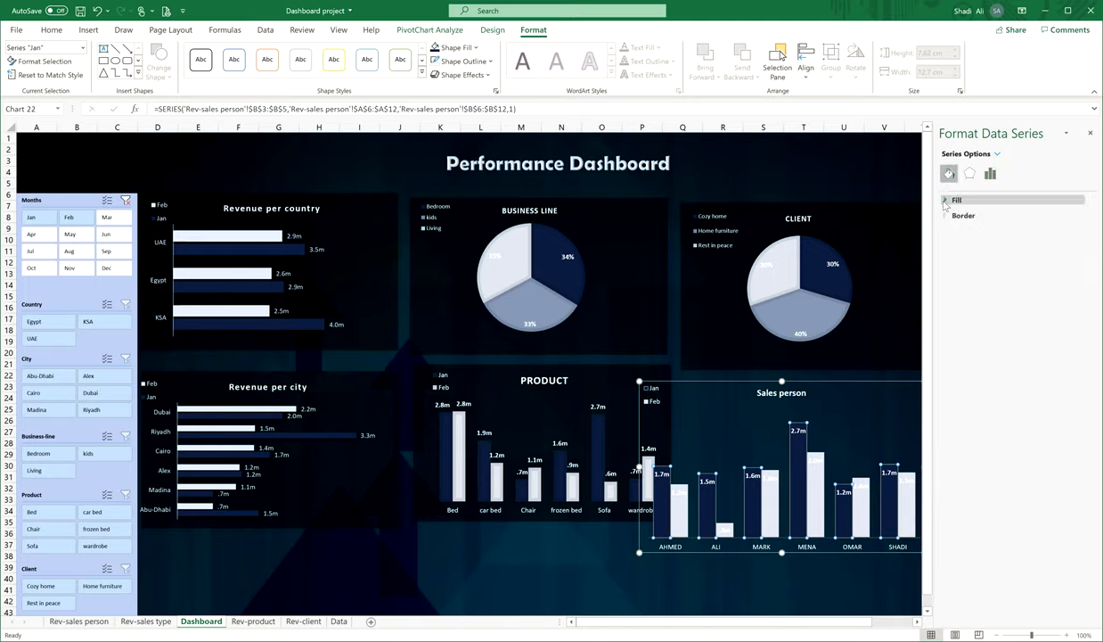
click(961, 215)
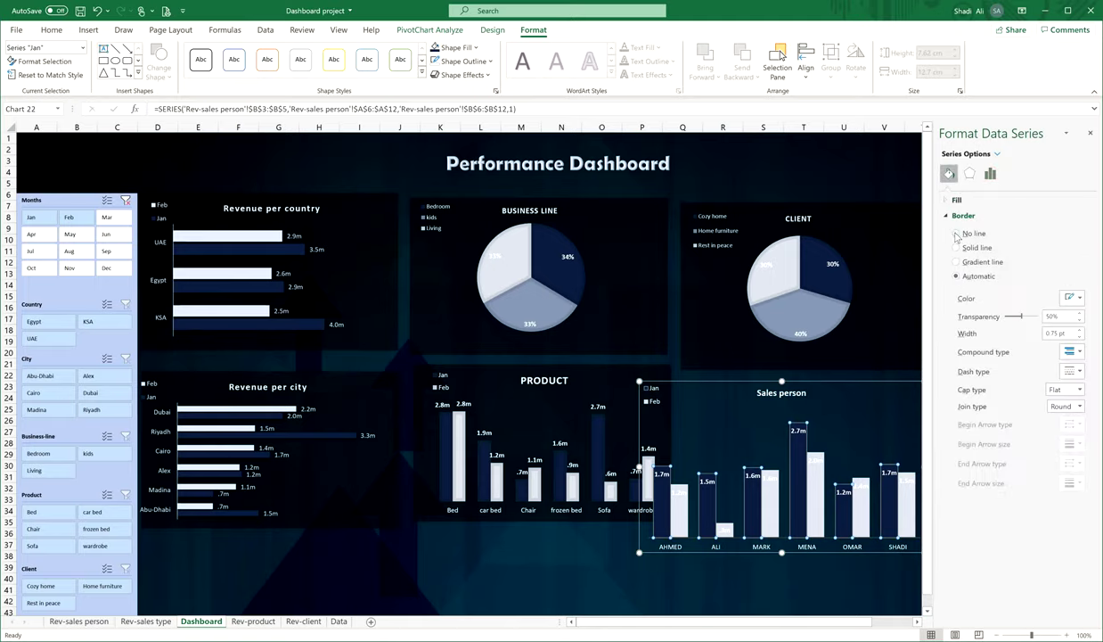
click(634, 578)
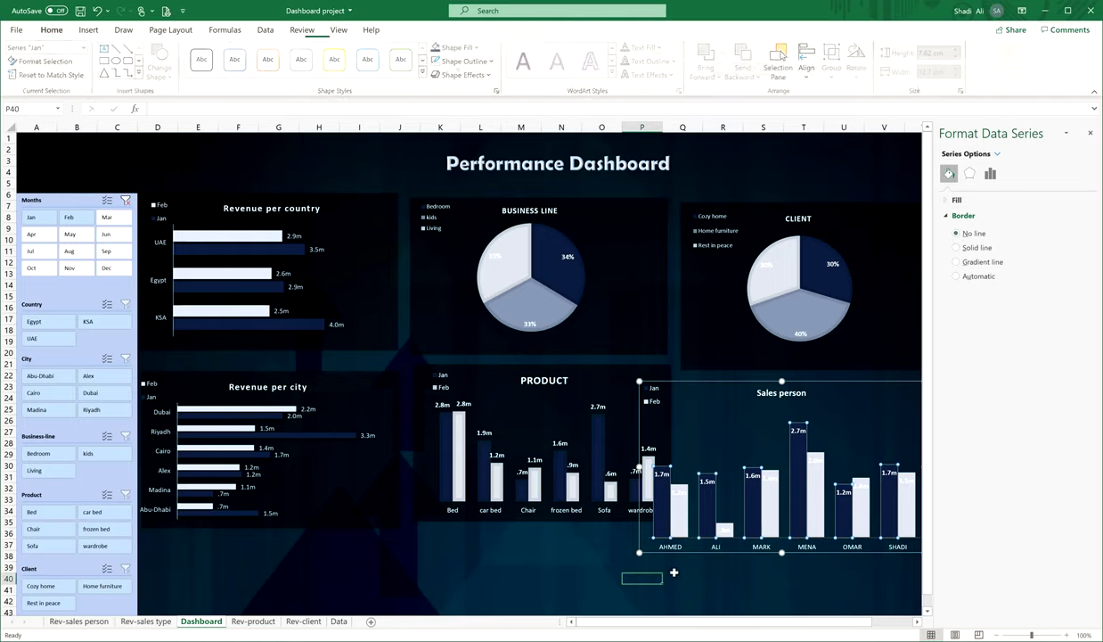
click(1092, 134)
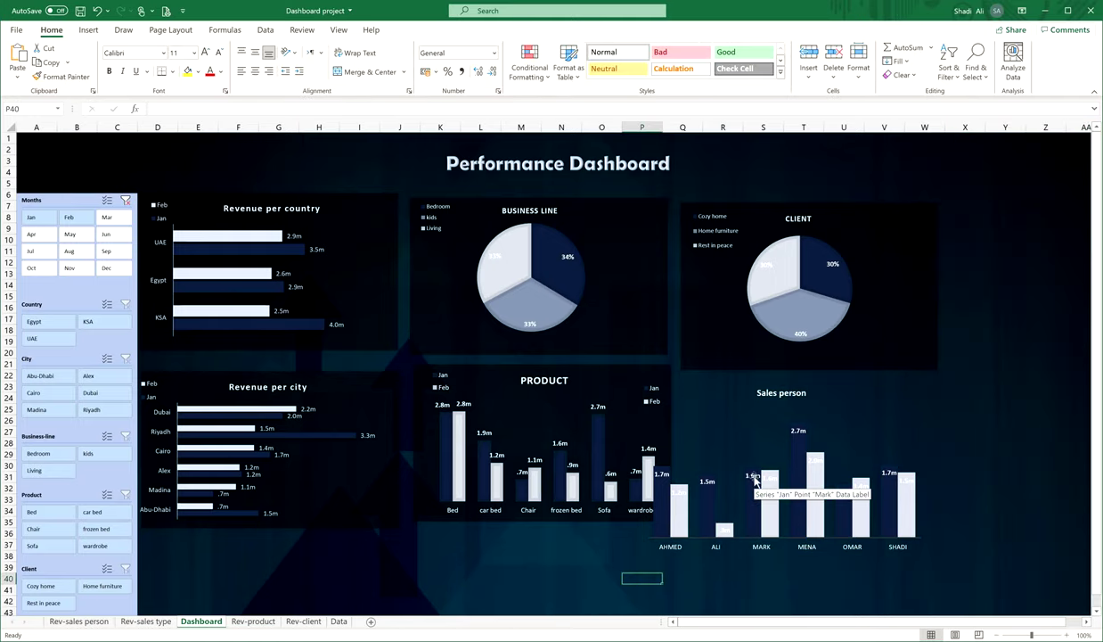
Set the label position to Outside End for both the Jan and Feb data labels in the Sales person chart.
click(797, 432)
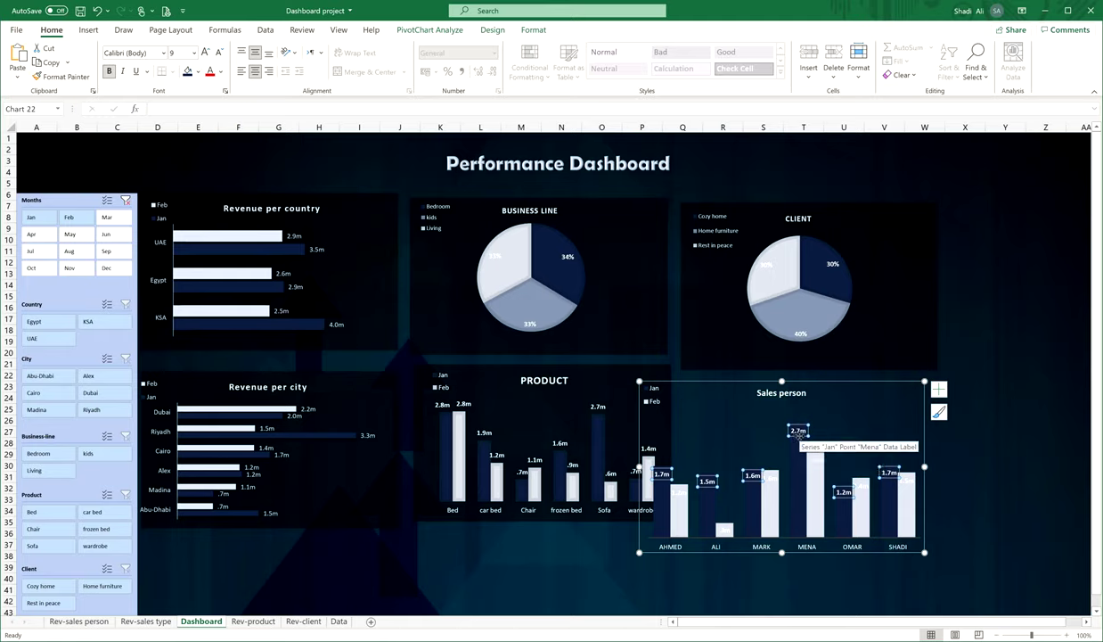
right_click(798, 433)
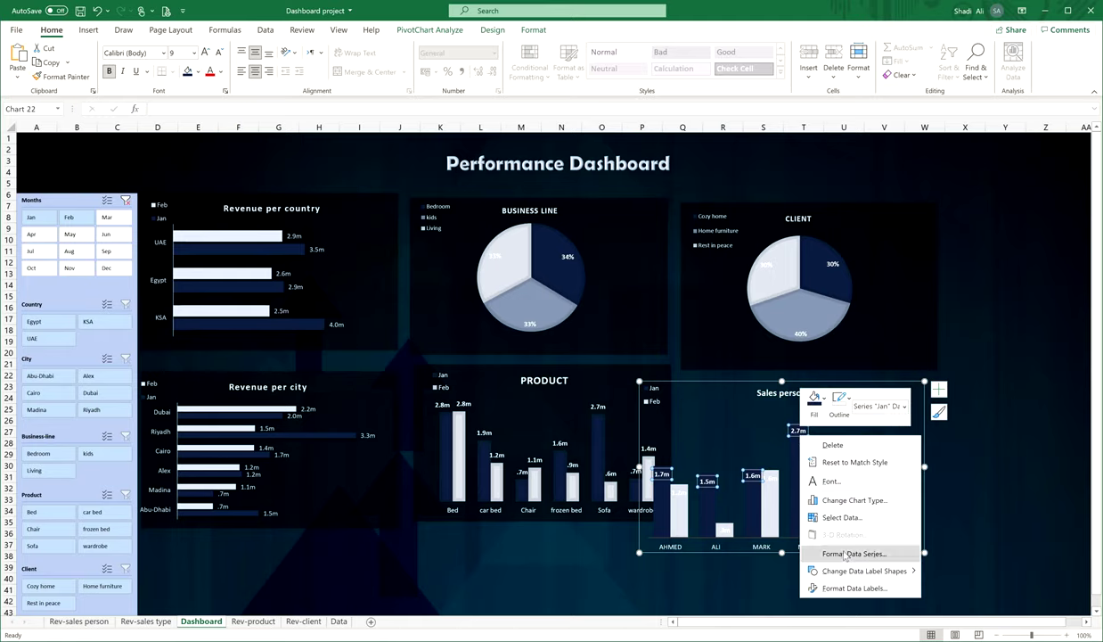
click(851, 587)
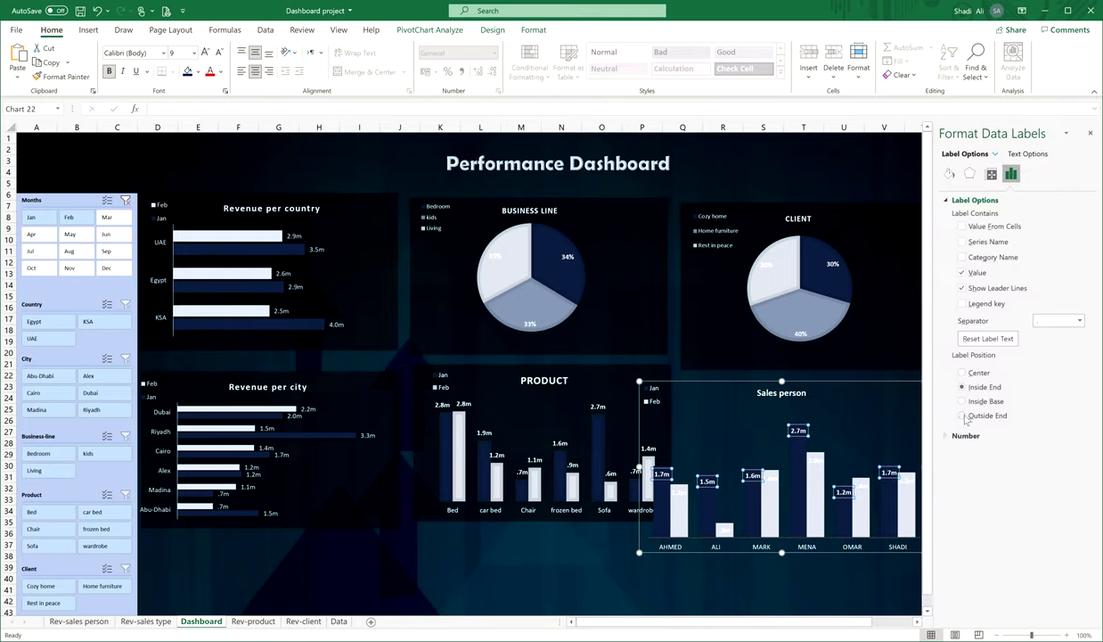
click(962, 415)
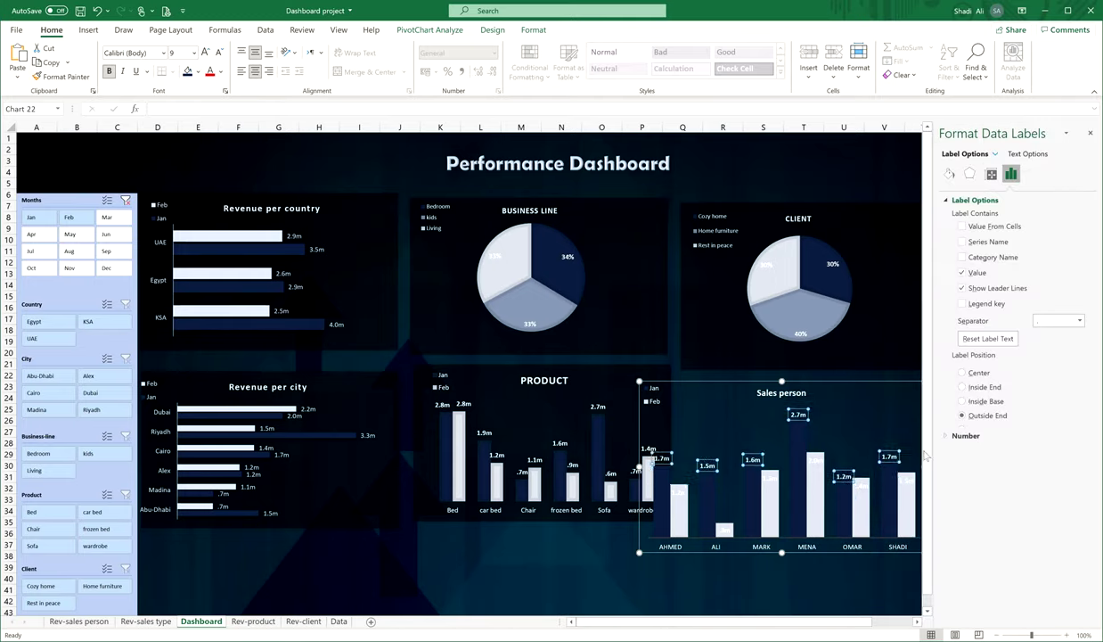
click(813, 461)
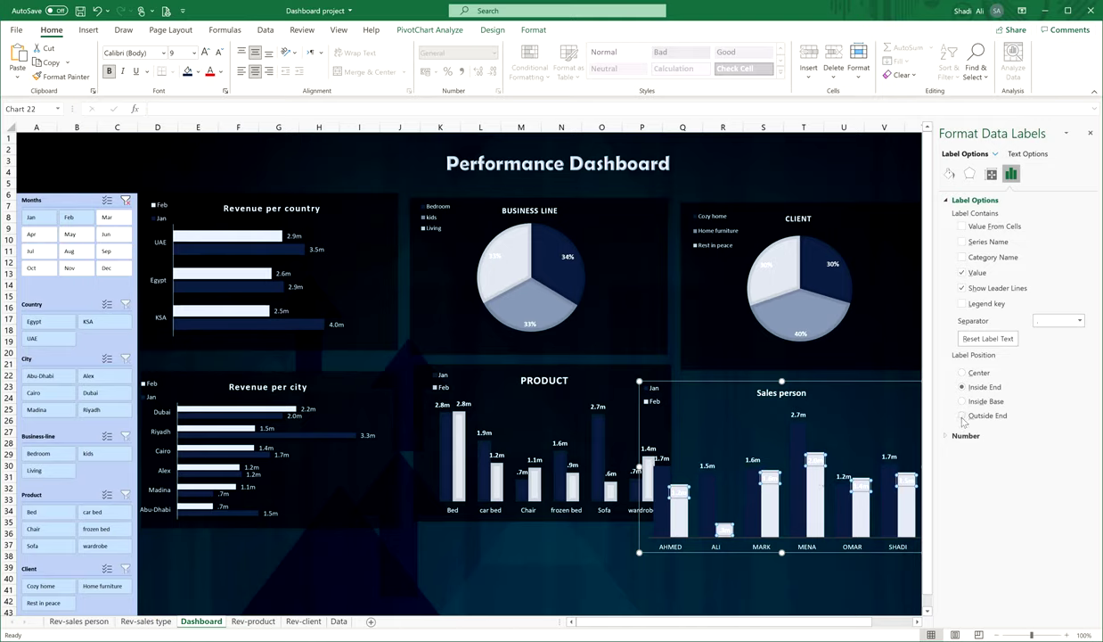
click(763, 589)
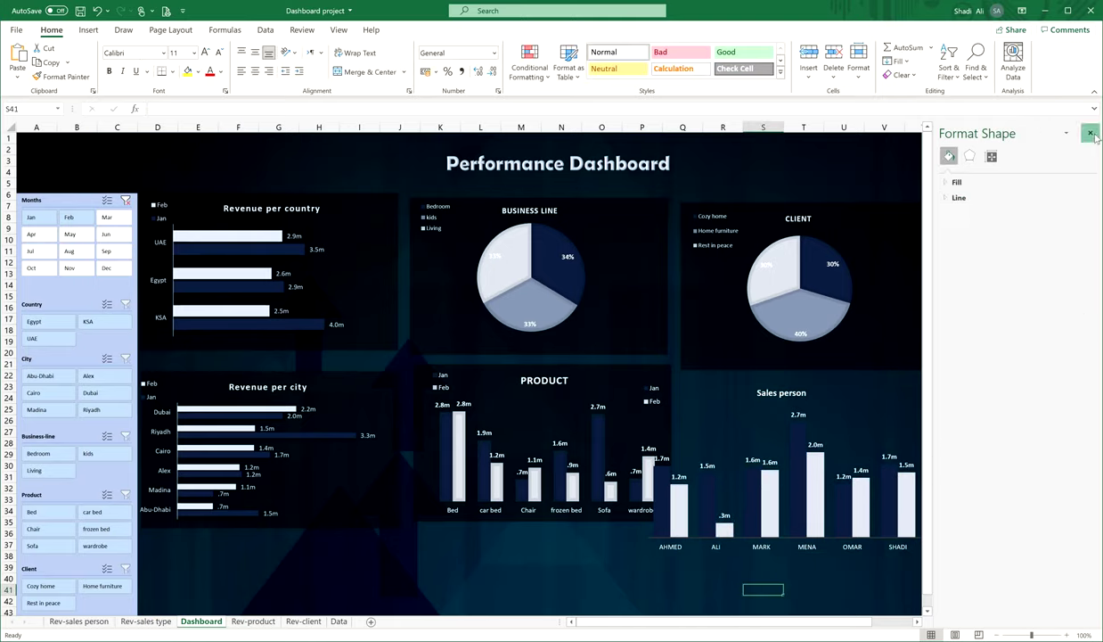
click(1089, 133)
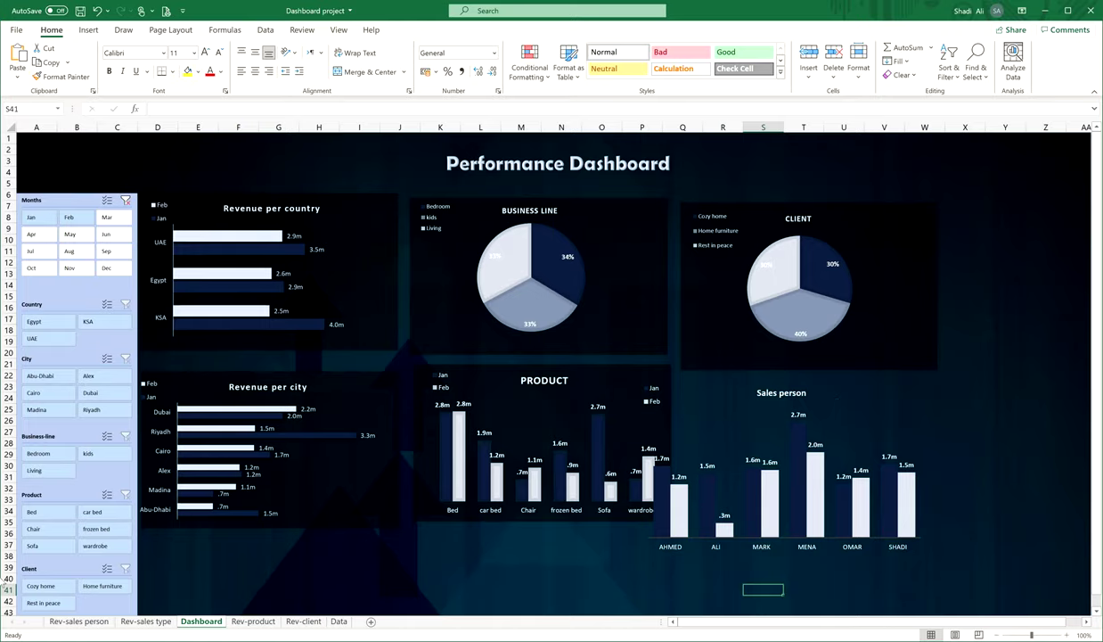
Check the Sales-type column in the Data sheet and place a copy of the Rev-client sheet before Rev-sales person.
click(338, 622)
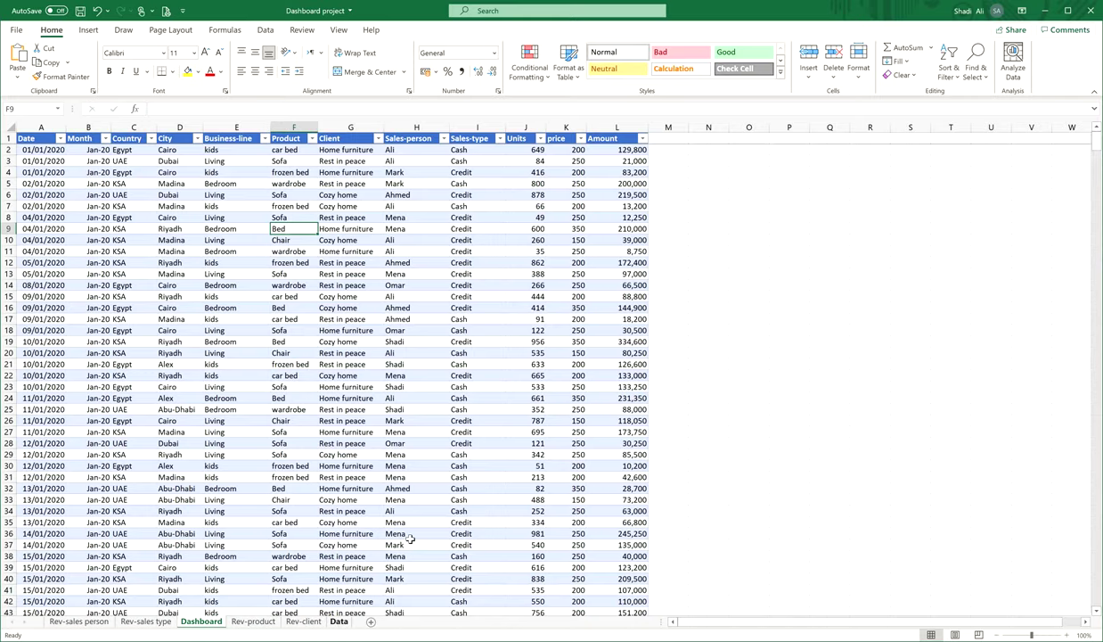
click(477, 127)
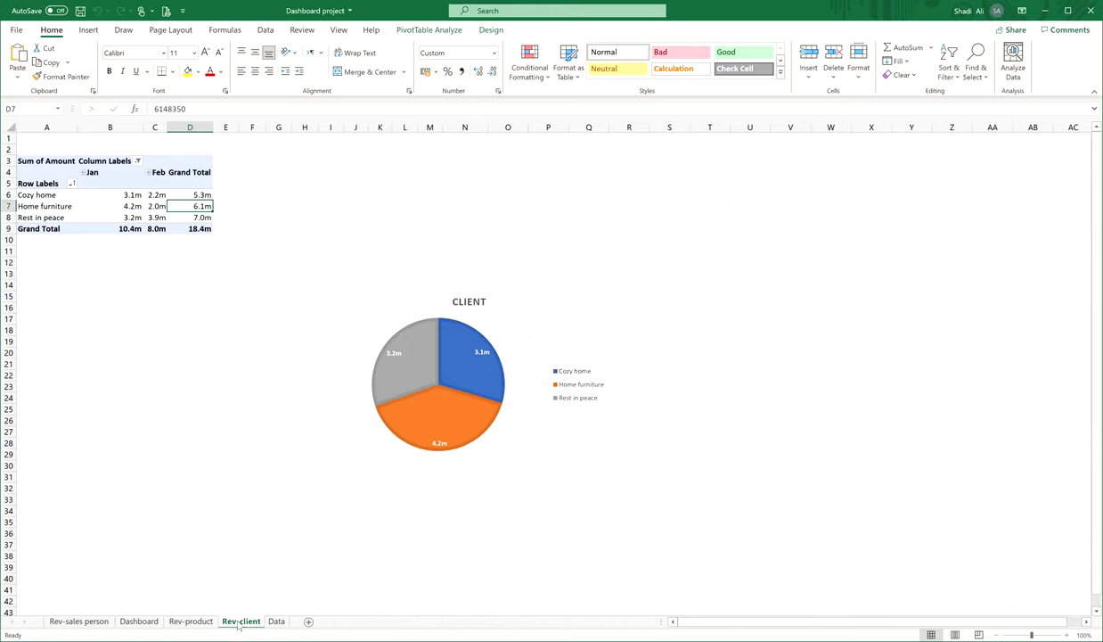
right_click(239, 623)
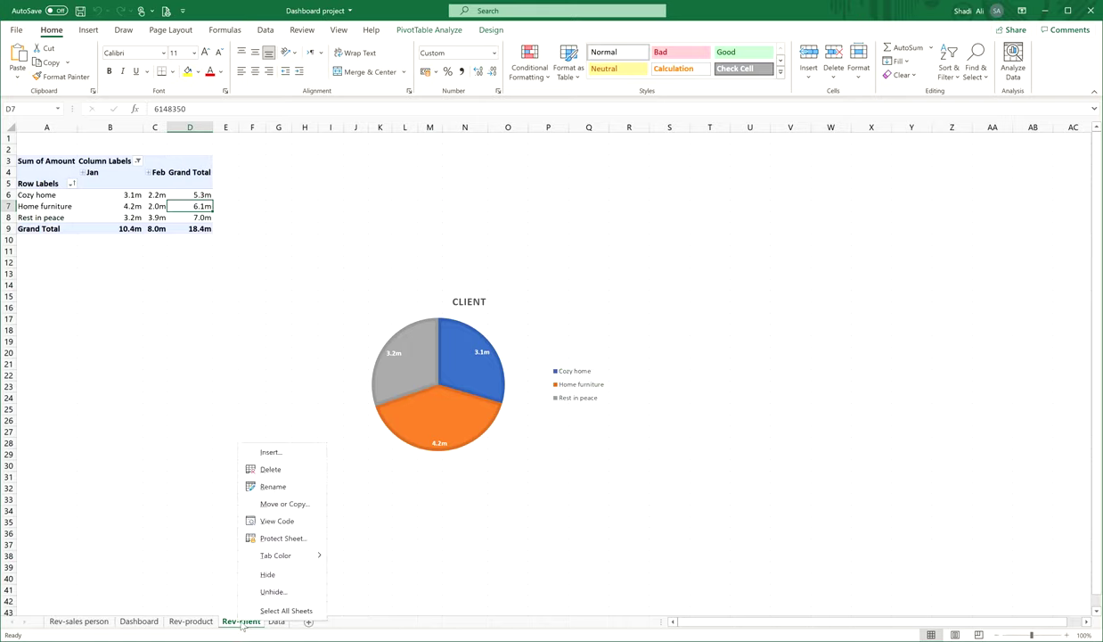
click(283, 504)
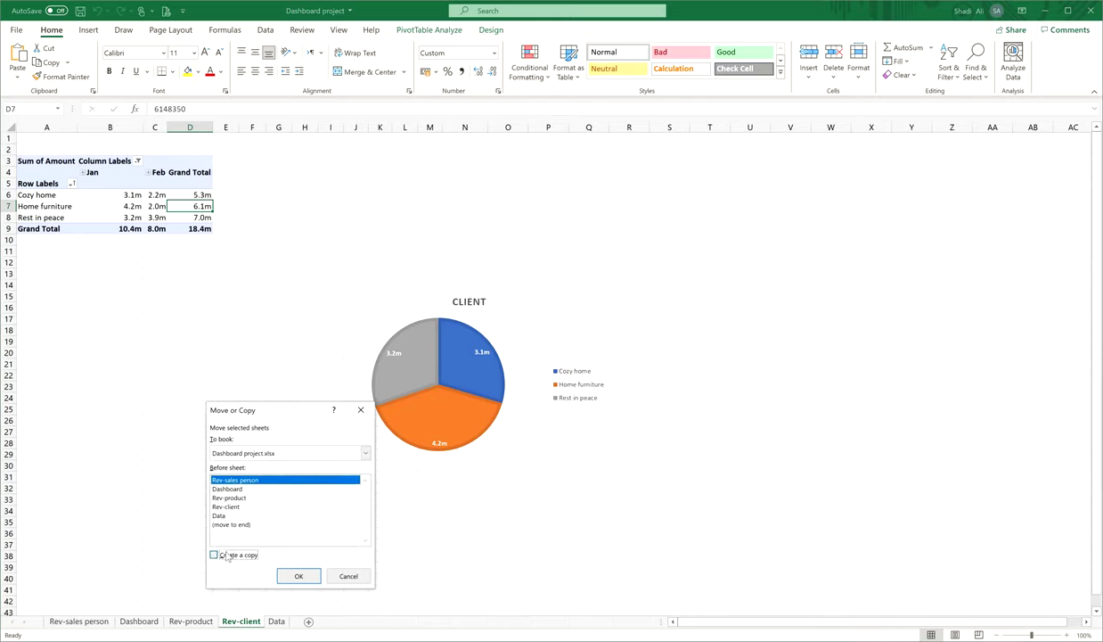
click(227, 557)
click(298, 576)
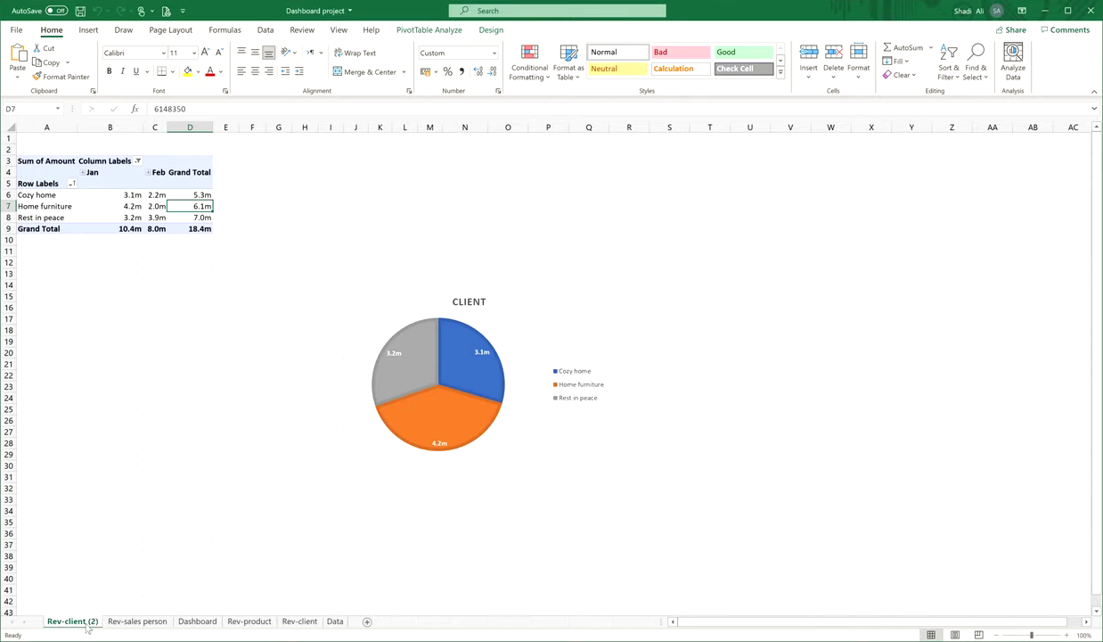
Rename the copied Rev-client sheet as Rev-sales type.
double_click(90, 621)
drag(99, 621, 74, 626)
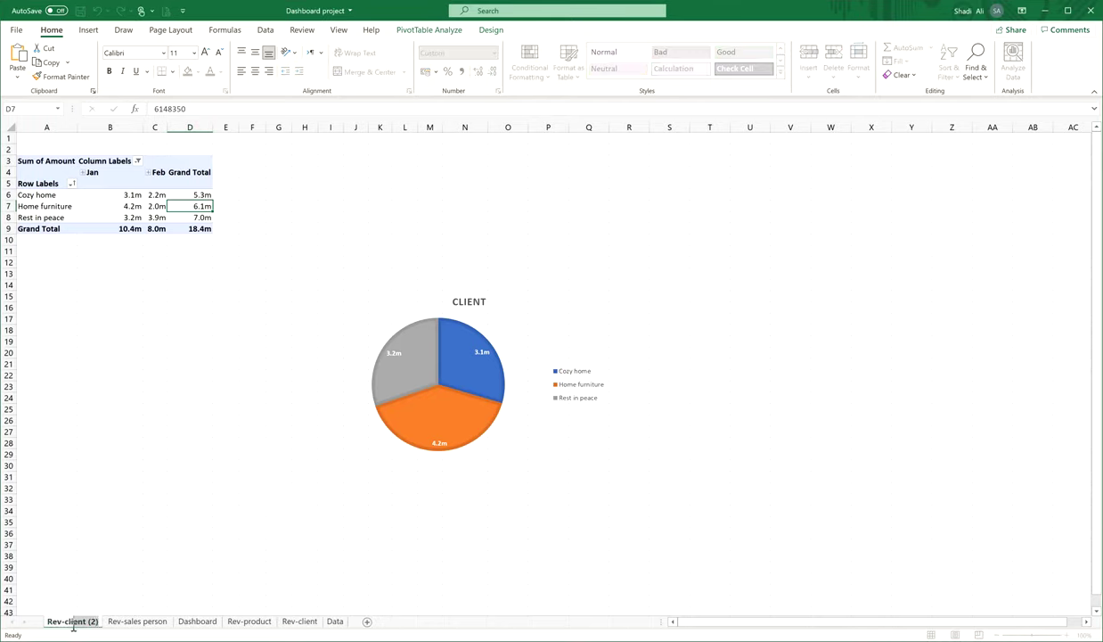
text(sales typ)
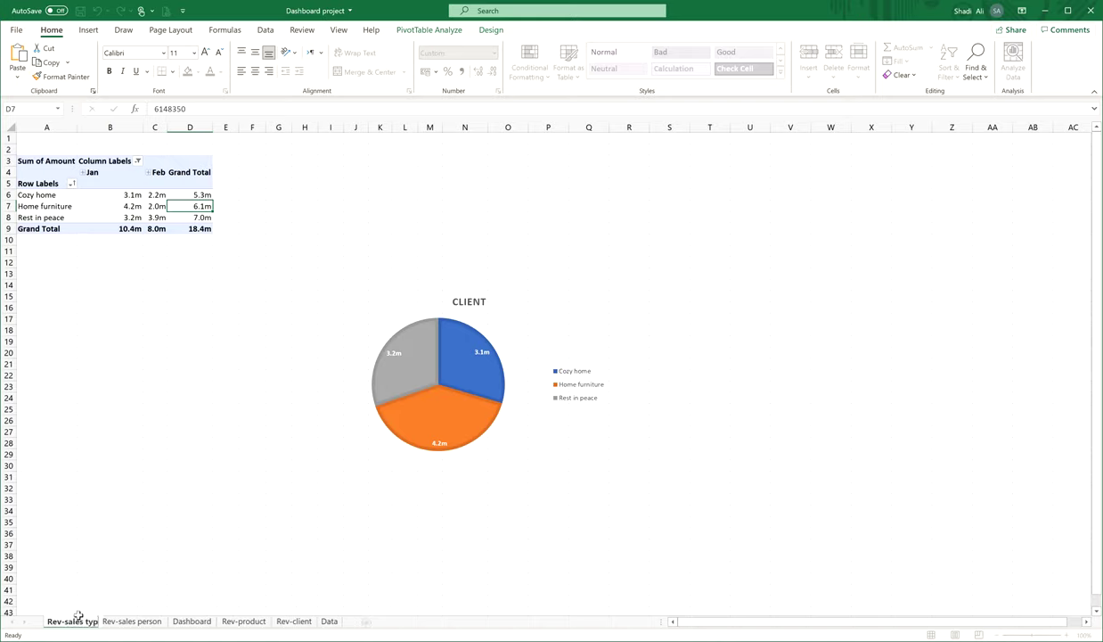
text(e)
key(Return)
Name the PivotTable on the Rev-sales type sheet Rev-sales type.
click(152, 206)
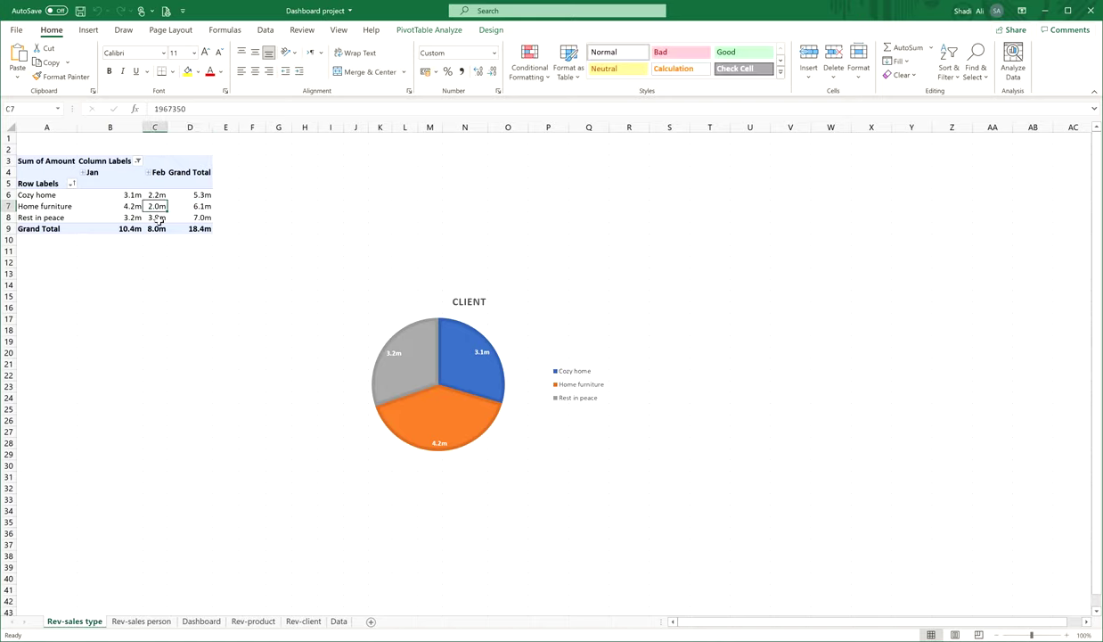
click(429, 33)
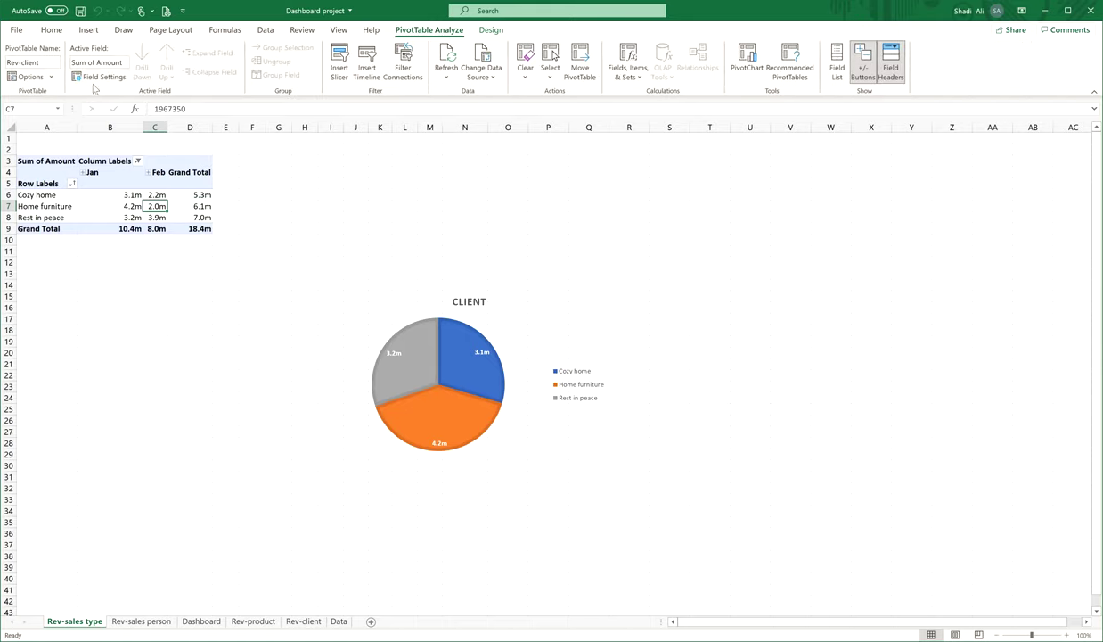
click(40, 63)
click(44, 63)
drag(39, 62, 25, 63)
text(sales type)
click(105, 206)
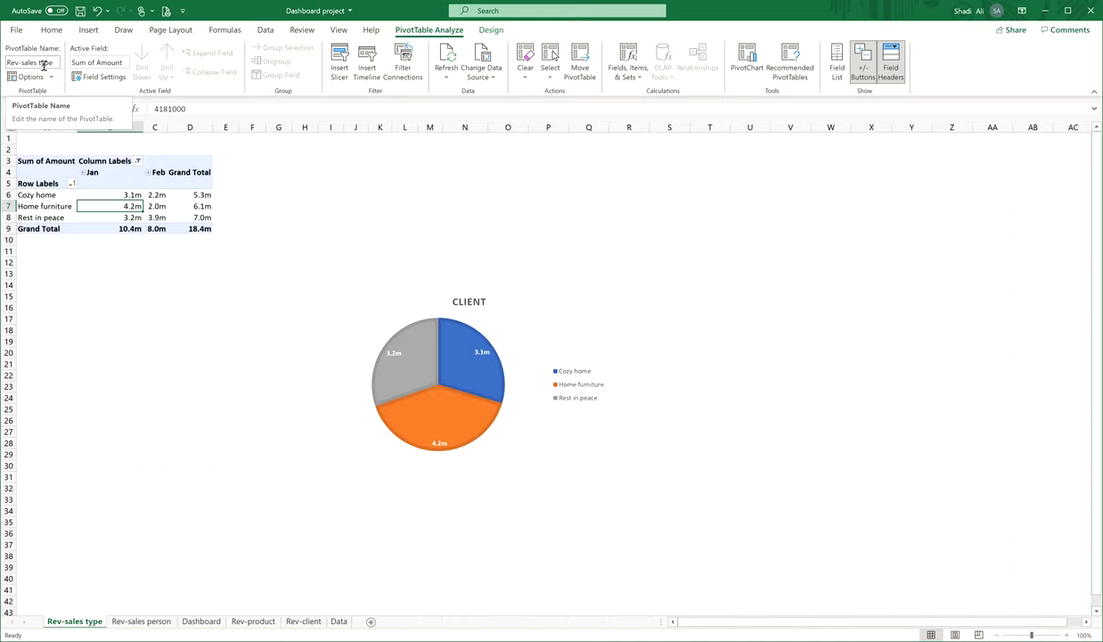
Replace the Client field with Sales-type in the rows of the Rev-sales type PivotTable.
mouse_move(115, 216)
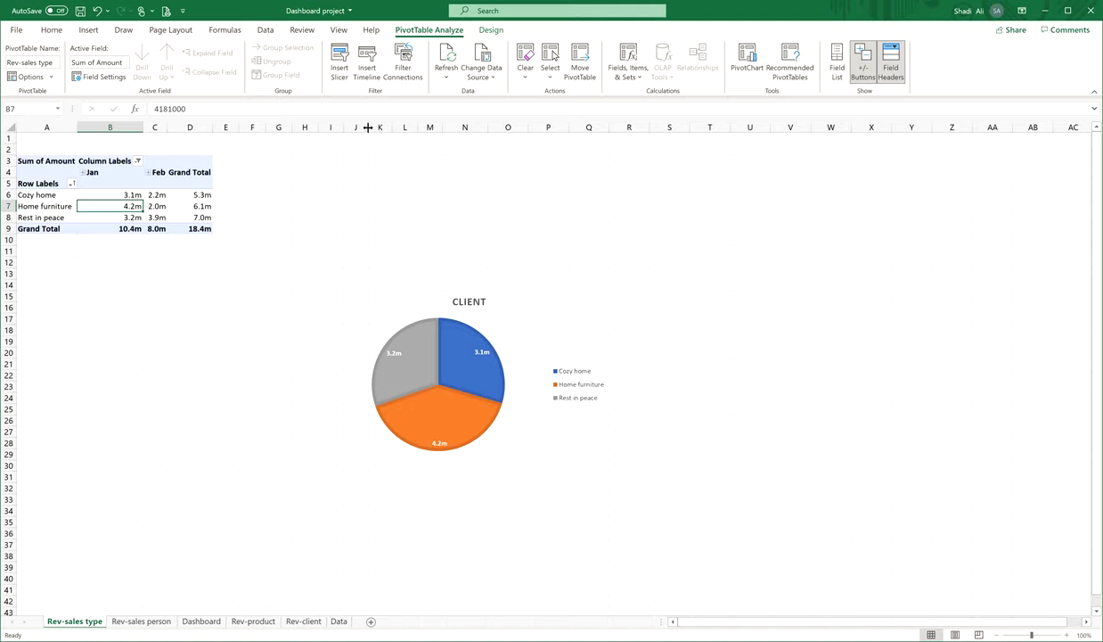
click(836, 67)
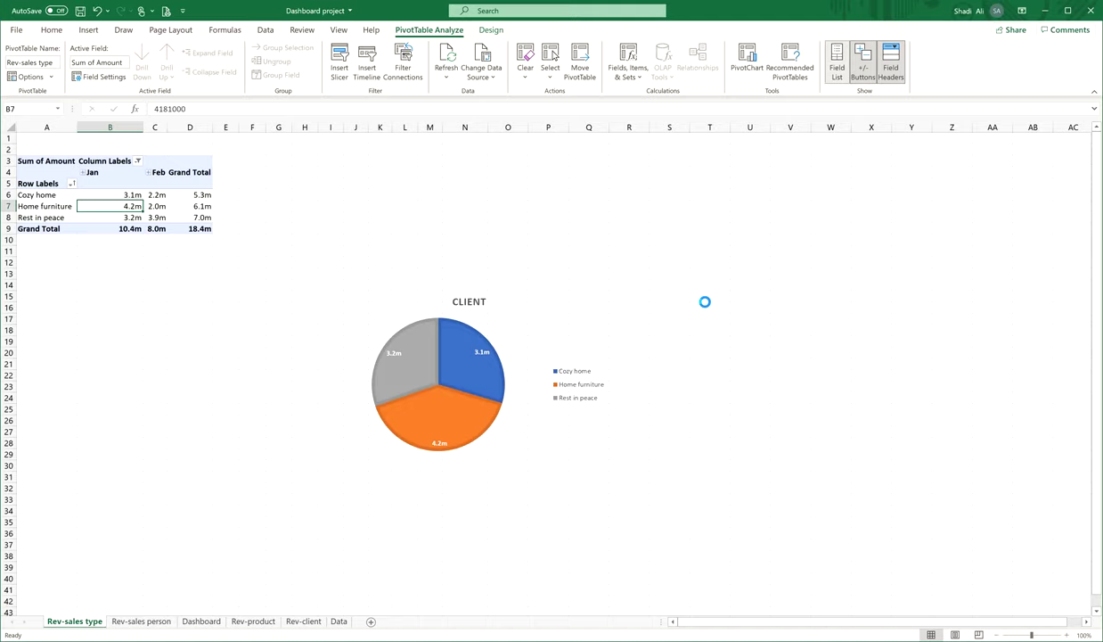
drag(925, 526, 726, 456)
drag(959, 301, 931, 529)
Change the title of the pie chart on the Rev-sales type sheet to SALES TYPE.
click(470, 299)
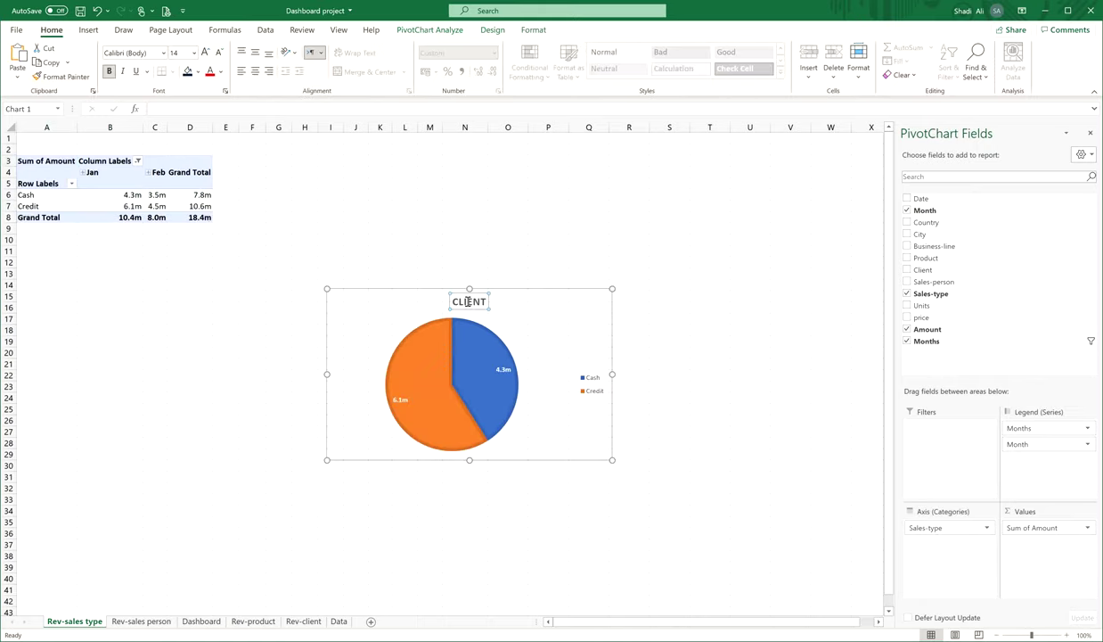
click(469, 303)
text(SALES-TYPE)
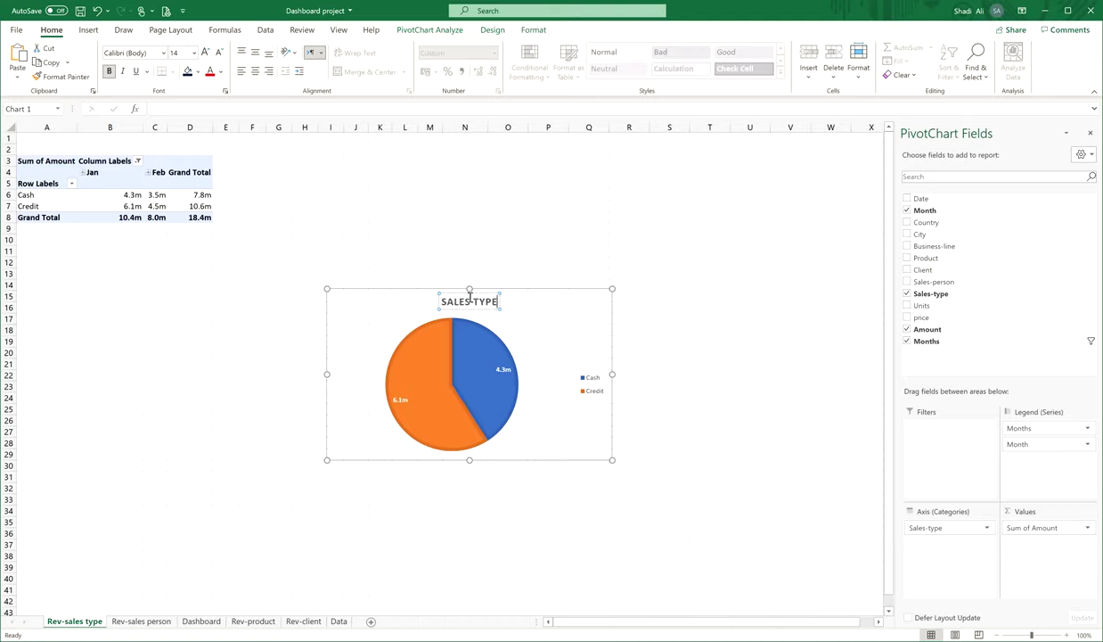
click(545, 291)
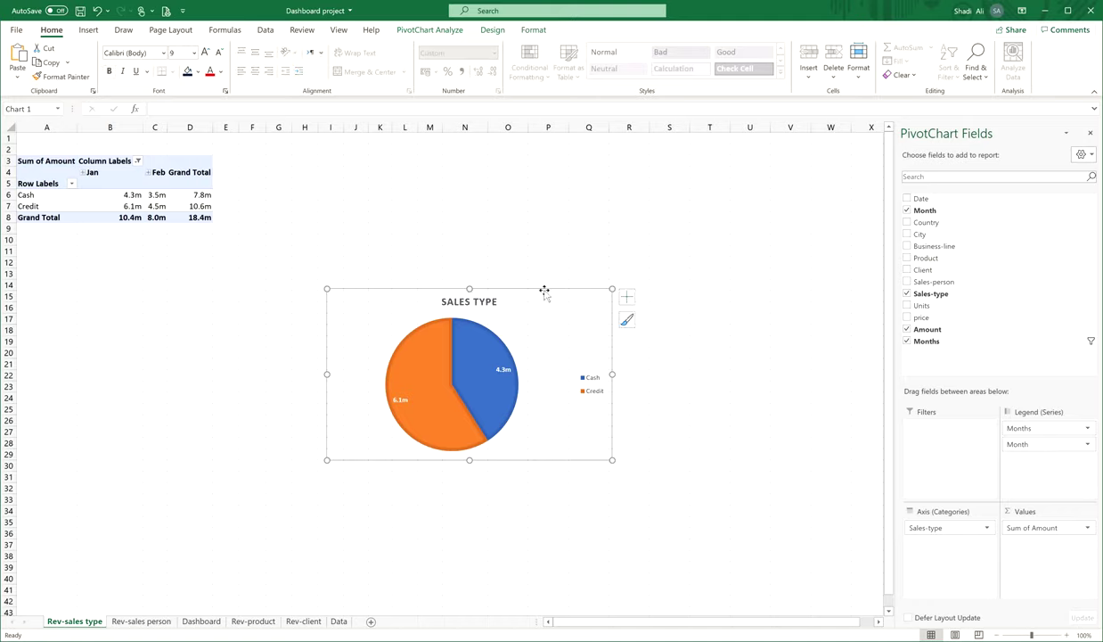
Apply the saved chart template PD - 02 to the sales type pie chart.
click(488, 29)
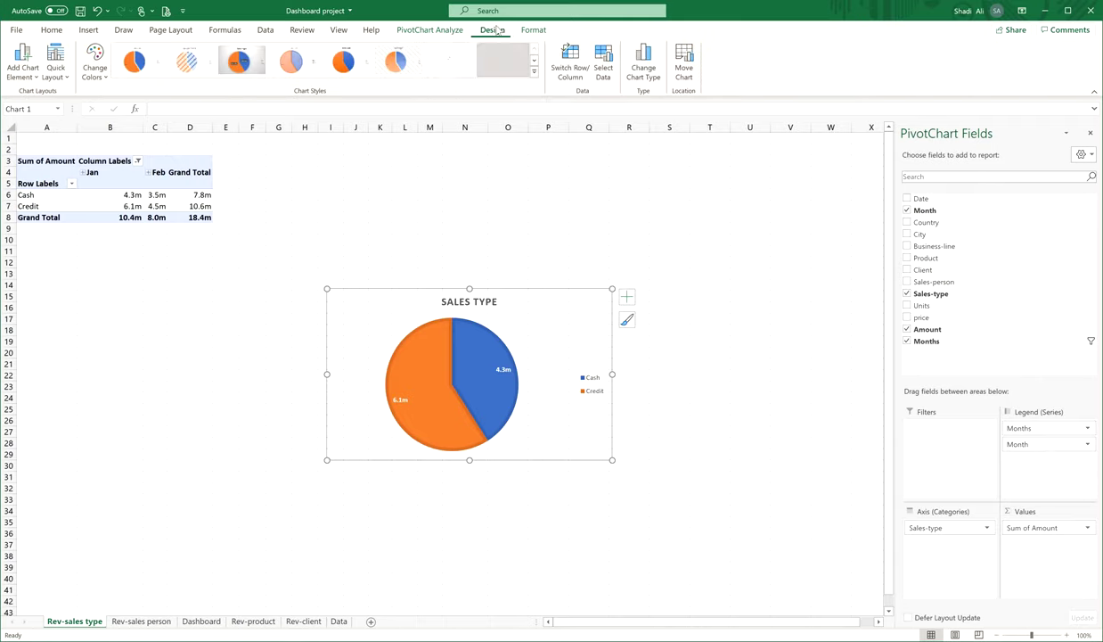
click(642, 67)
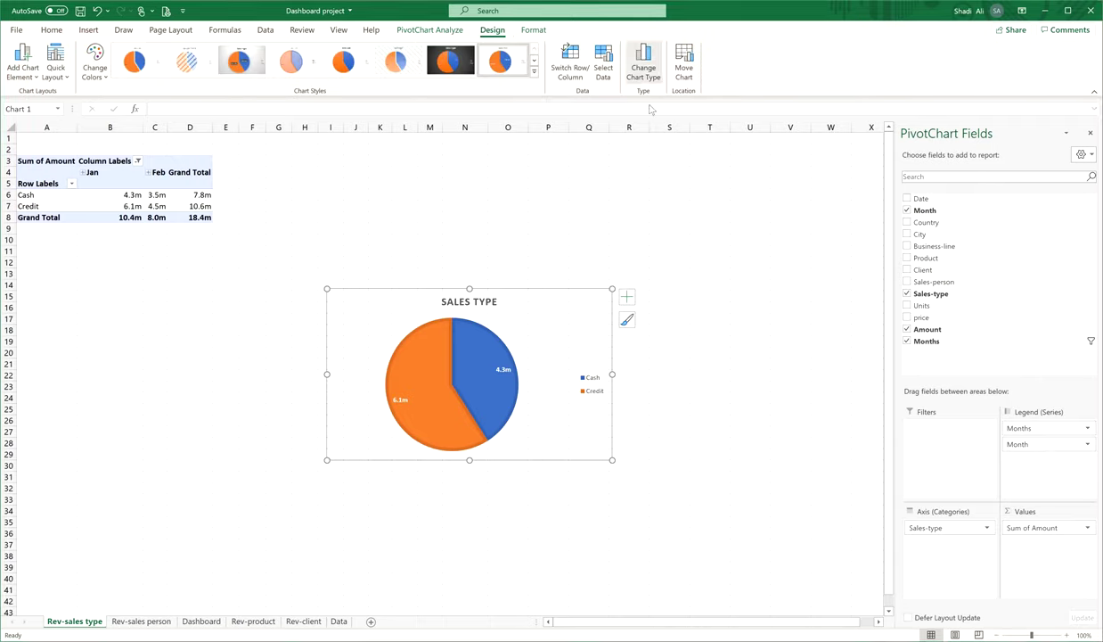
click(405, 201)
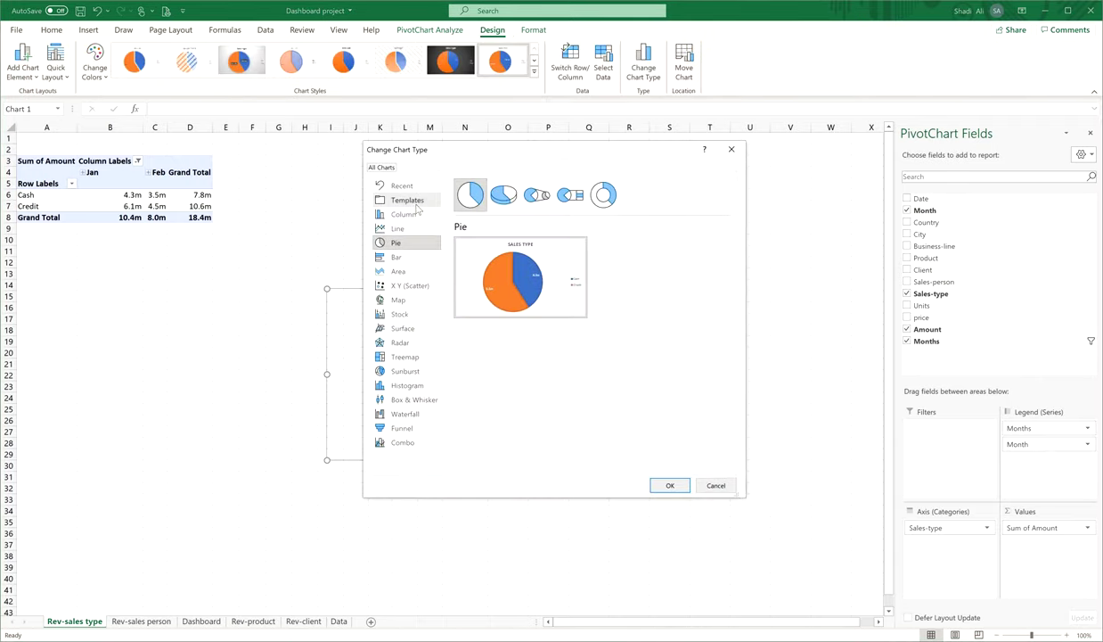
click(646, 331)
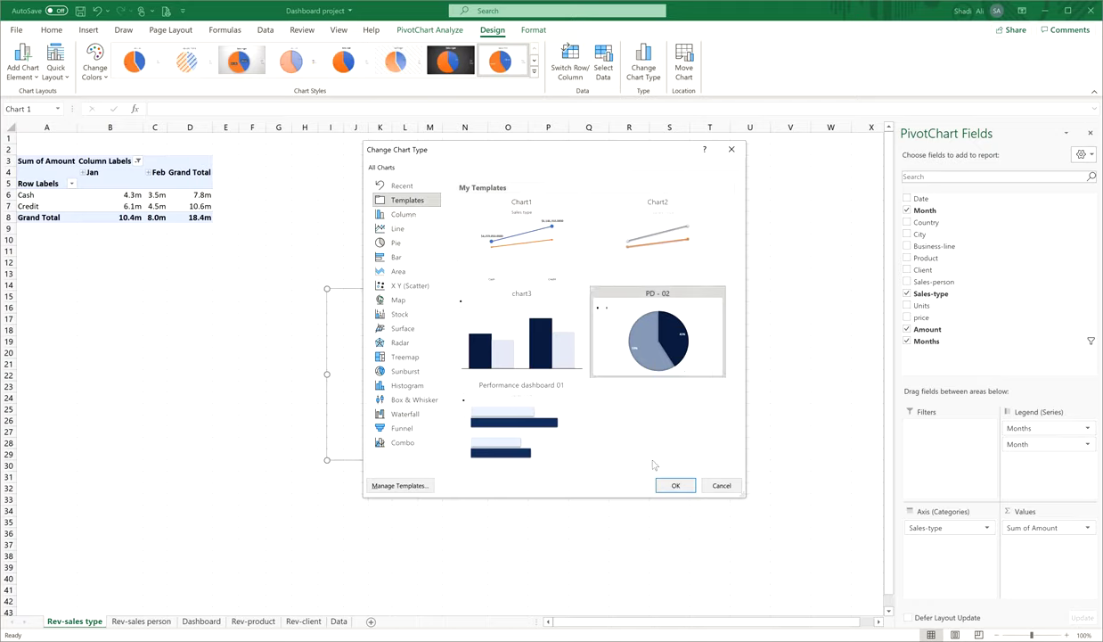
click(676, 485)
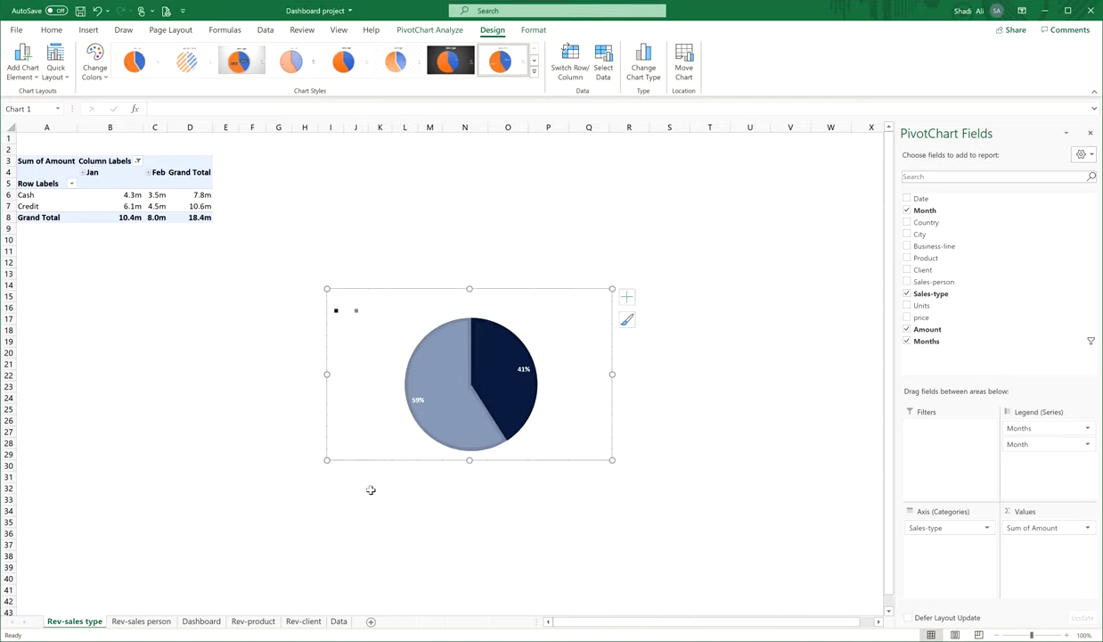
Copy the sales type pie chart to the Dashboard sheet and place it beside the Client chart, with the field list closed.
mouse_move(495, 345)
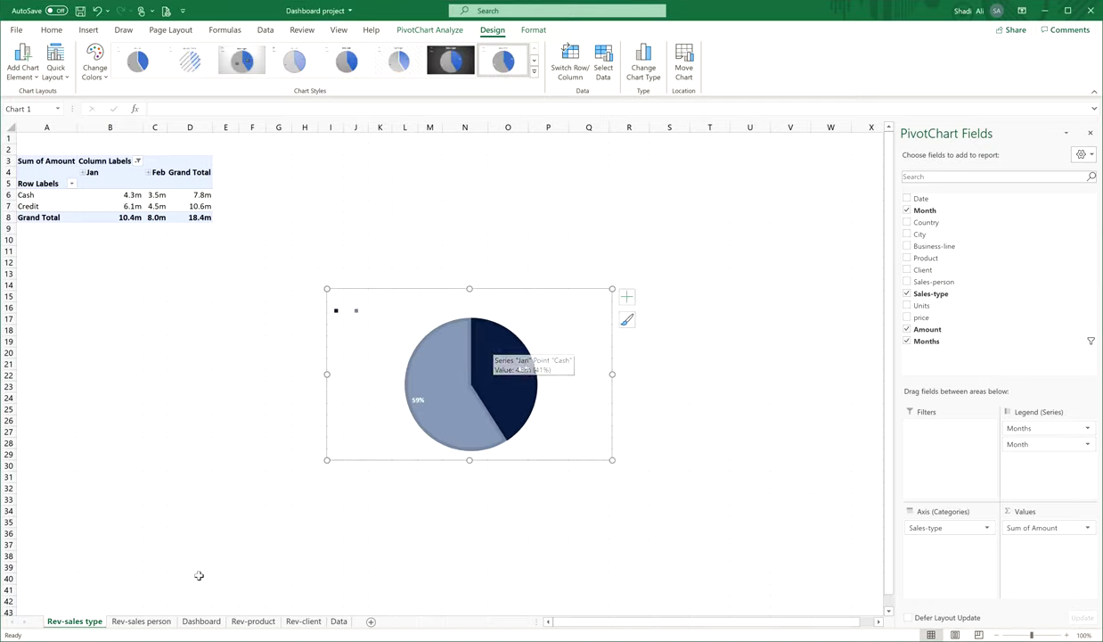
click(208, 623)
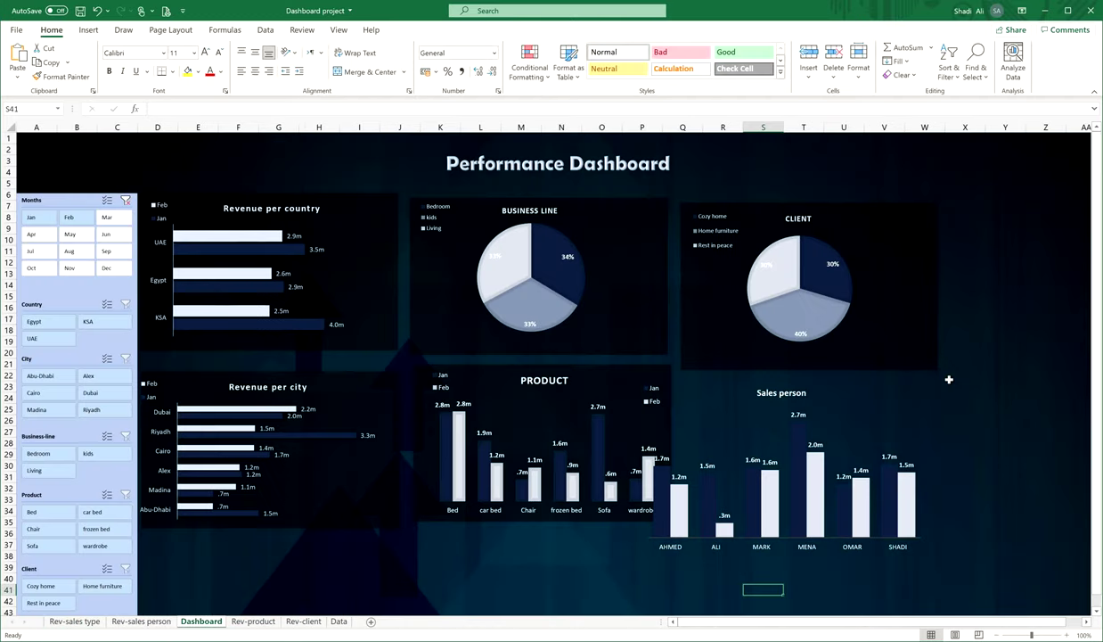
click(1023, 368)
click(922, 383)
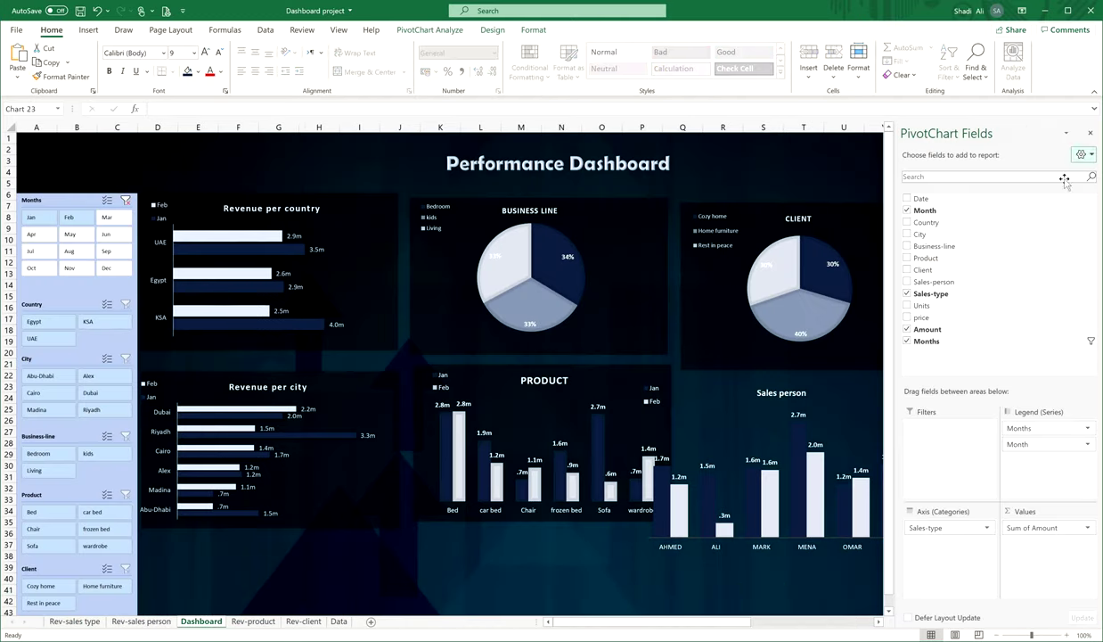
click(1090, 132)
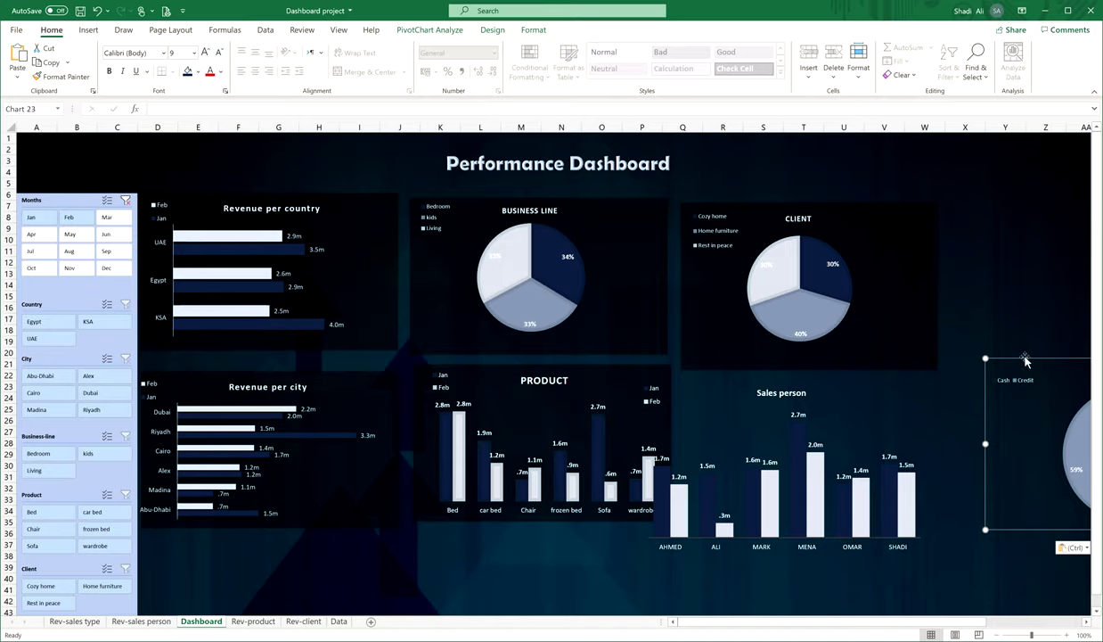
drag(991, 347, 944, 280)
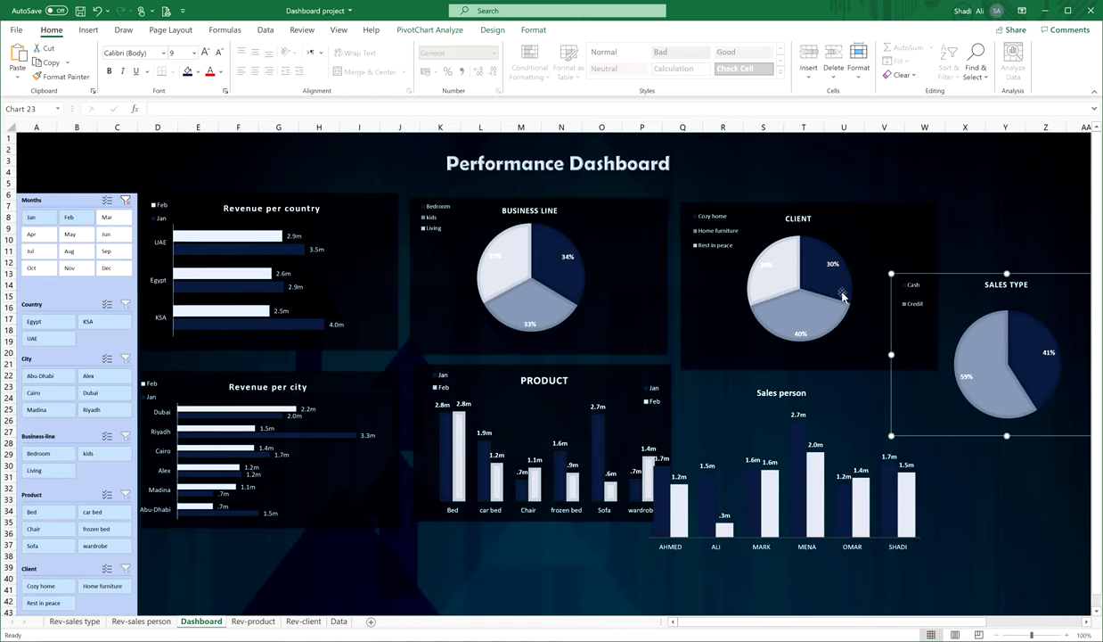
Create a copy of the Rev-product sheet at the front of the workbook.
click(339, 621)
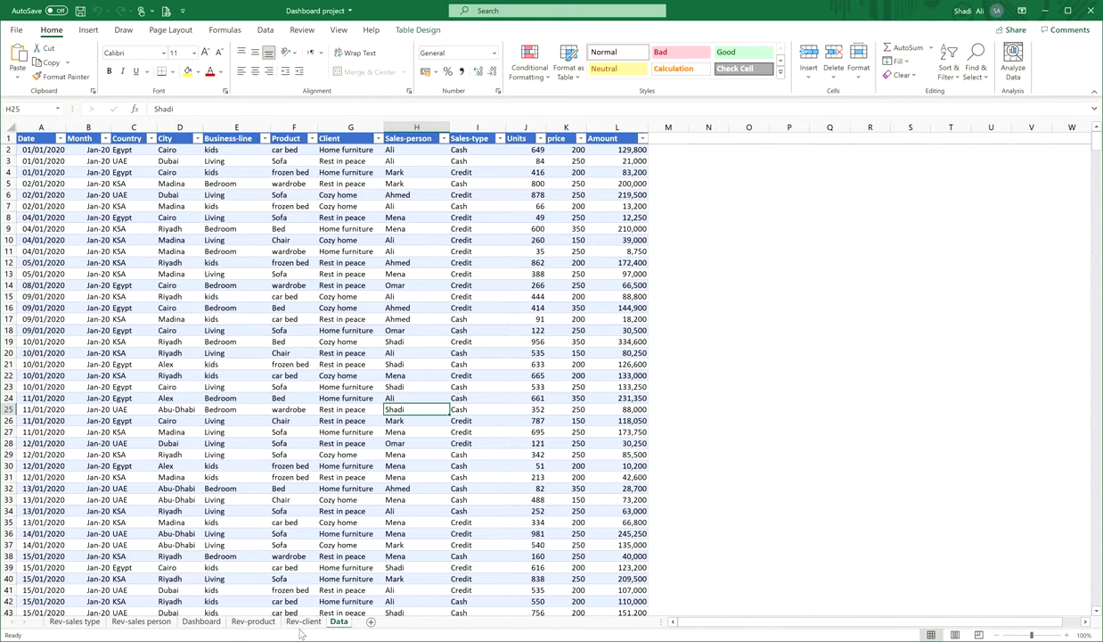
click(255, 623)
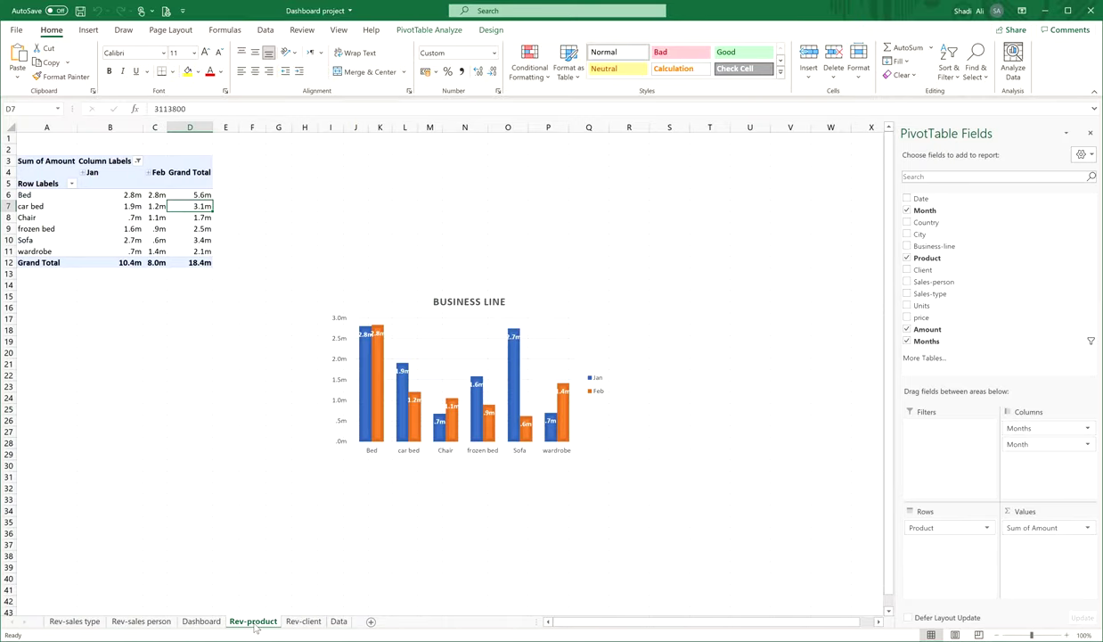
right_click(256, 627)
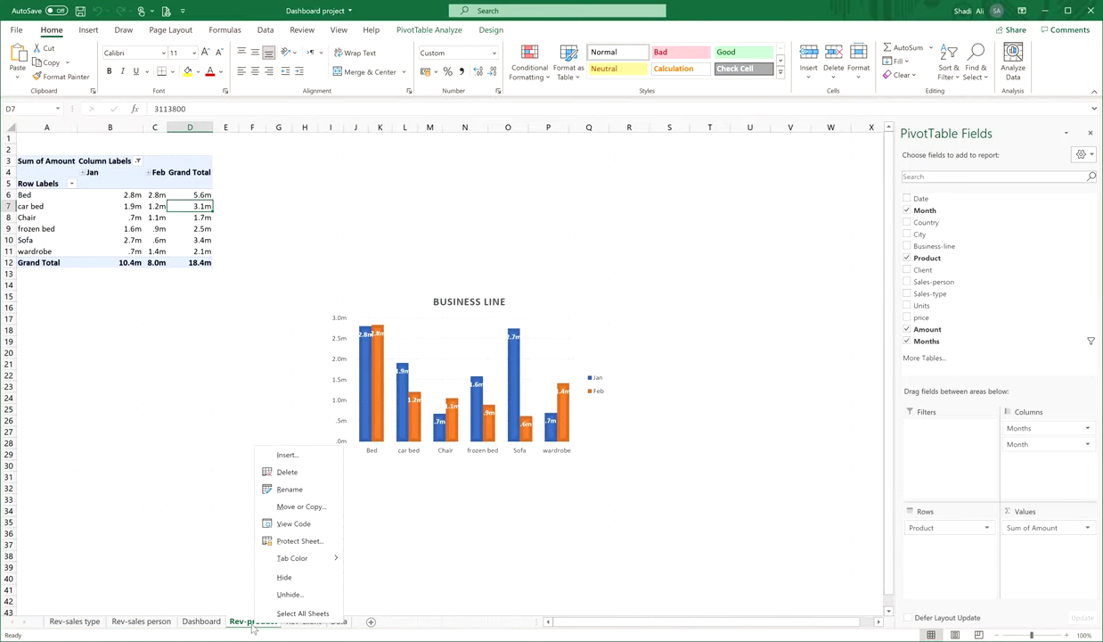
click(303, 507)
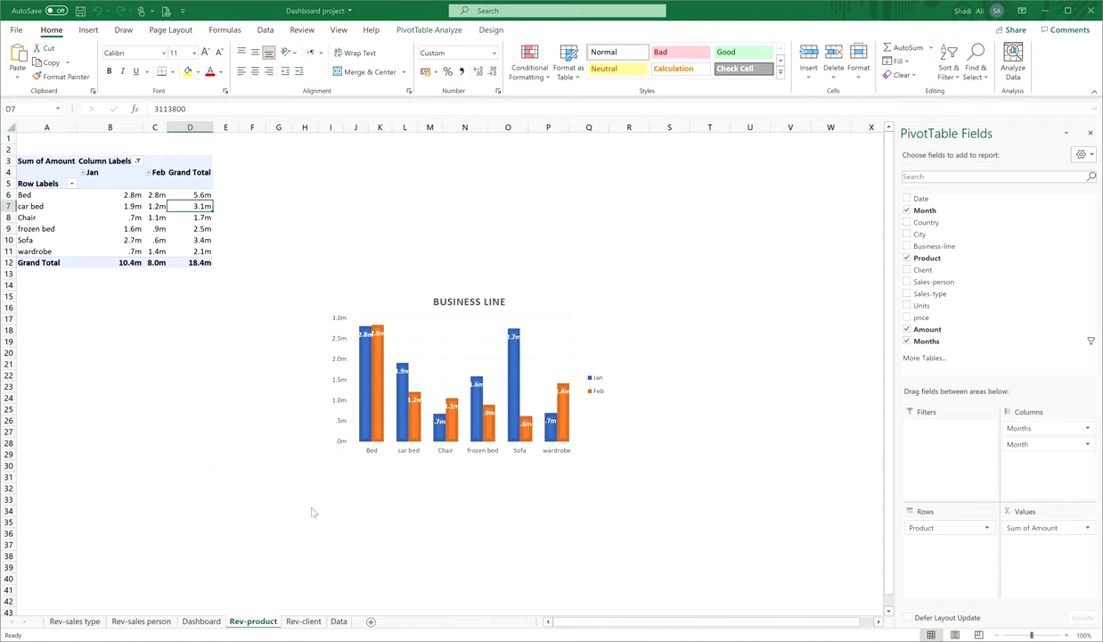
click(241, 552)
click(323, 573)
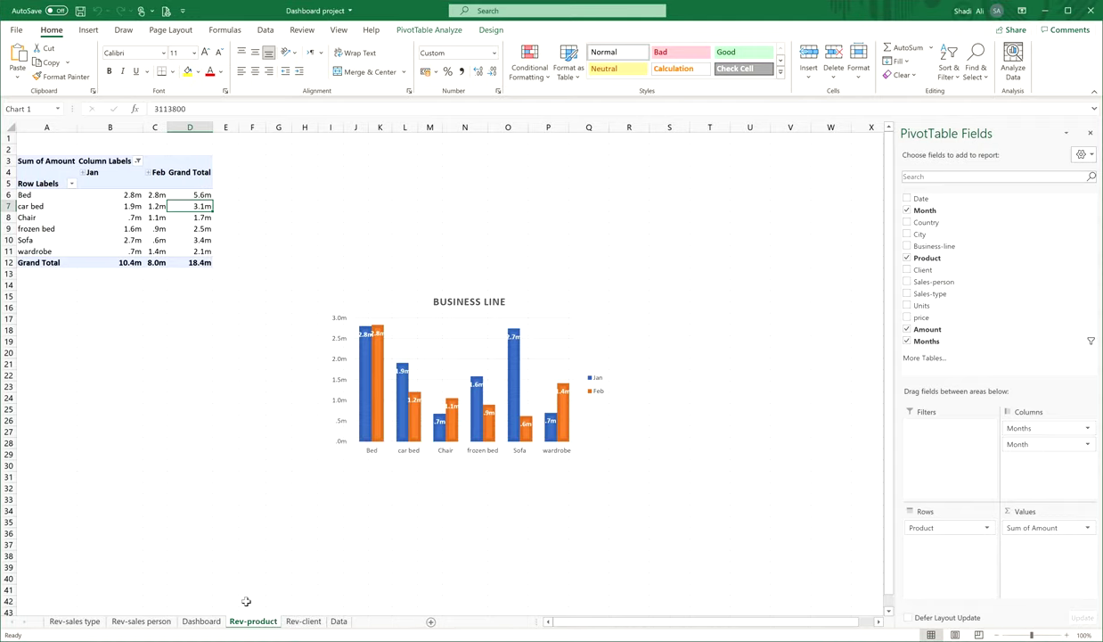
Rename the copied Rev-product sheet as Units.
double_click(89, 622)
text(Units)
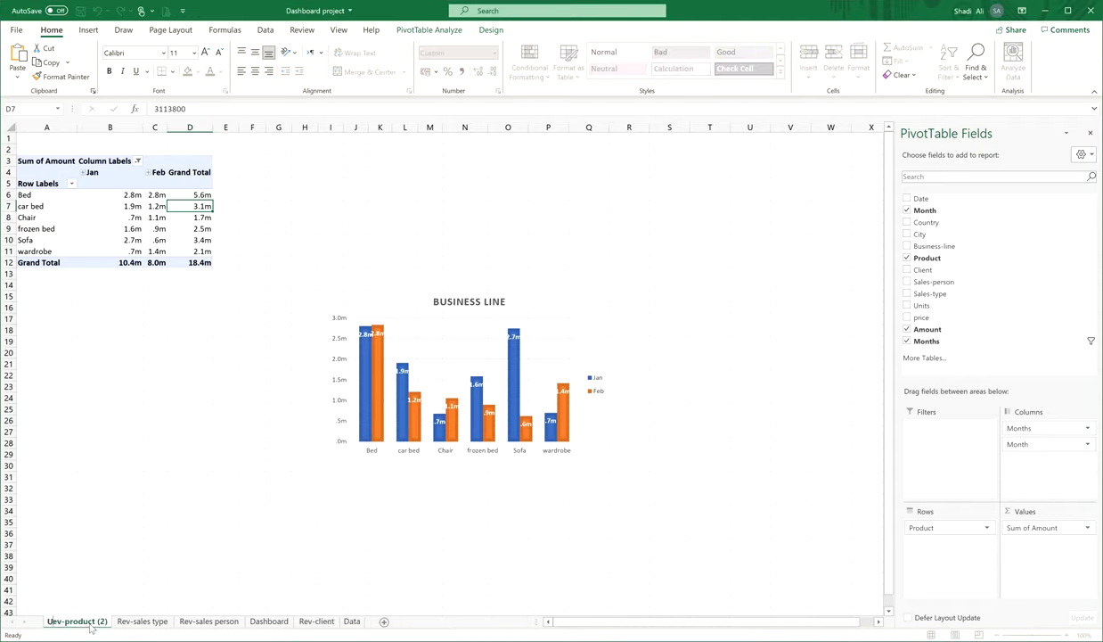
key(Return)
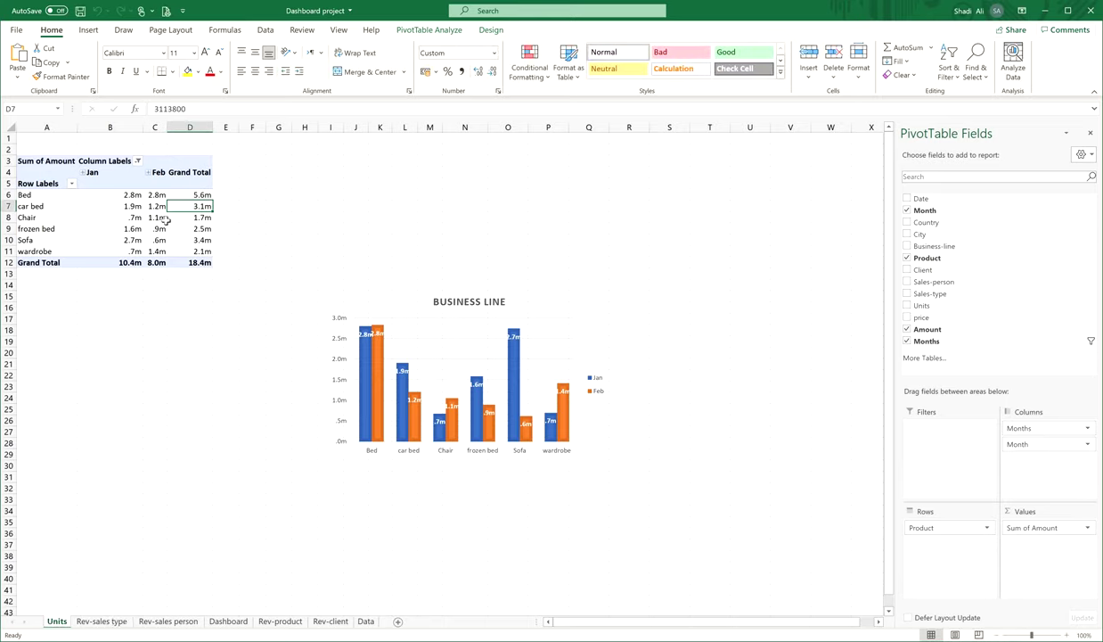
Name the PivotTable on the Units sheet units.
click(156, 228)
click(429, 30)
click(45, 63)
text(un)
key(Return)
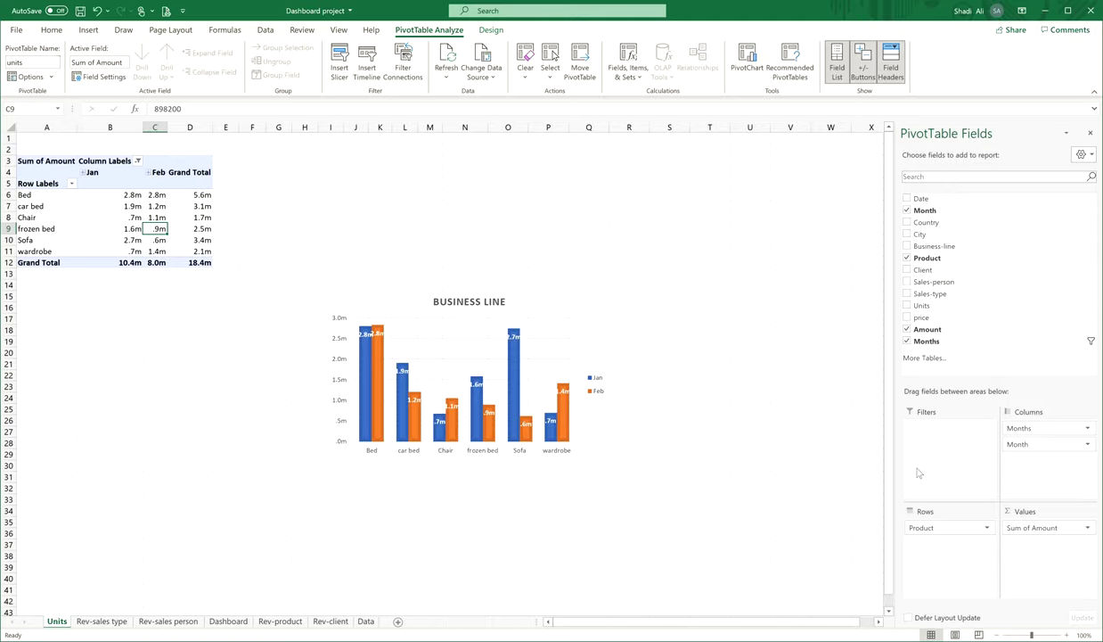
Replace Amount with Units in the values of the units PivotTable and remove Product from its rows.
drag(1038, 527, 773, 426)
drag(921, 305, 1052, 561)
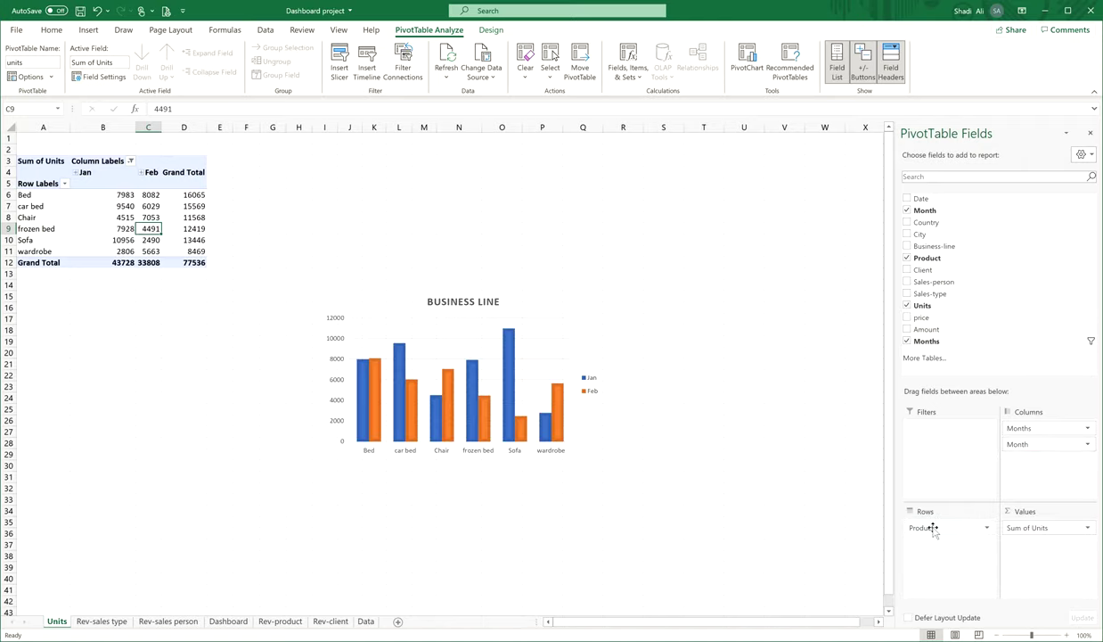
drag(932, 528, 771, 505)
click(530, 306)
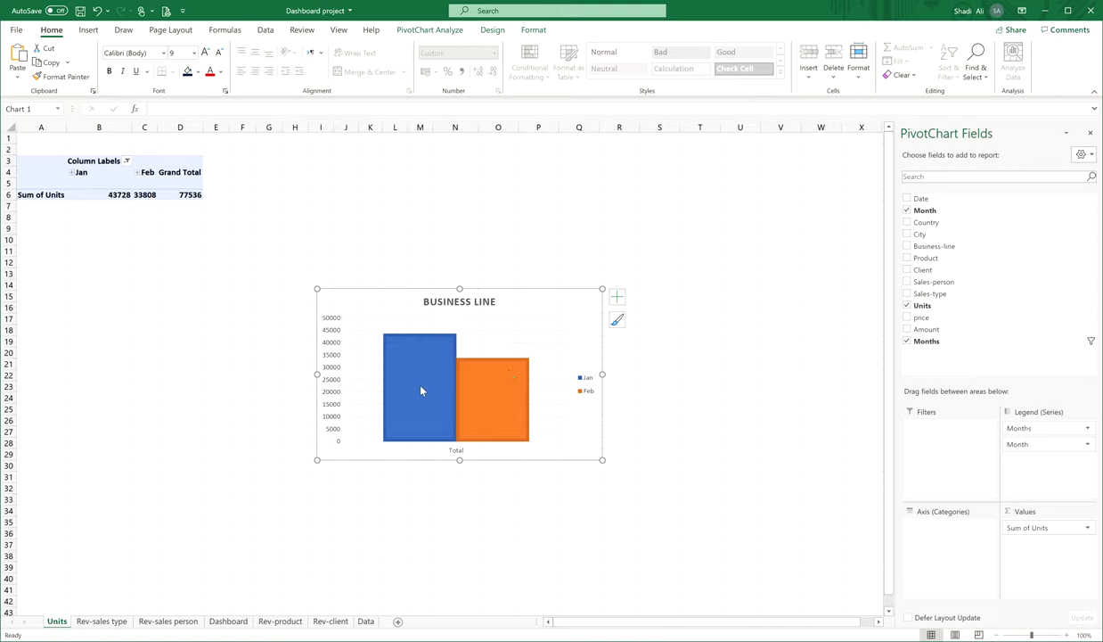
Replace the title of the chart on the Units sheet with UNITS SOLD.
double_click(527, 289)
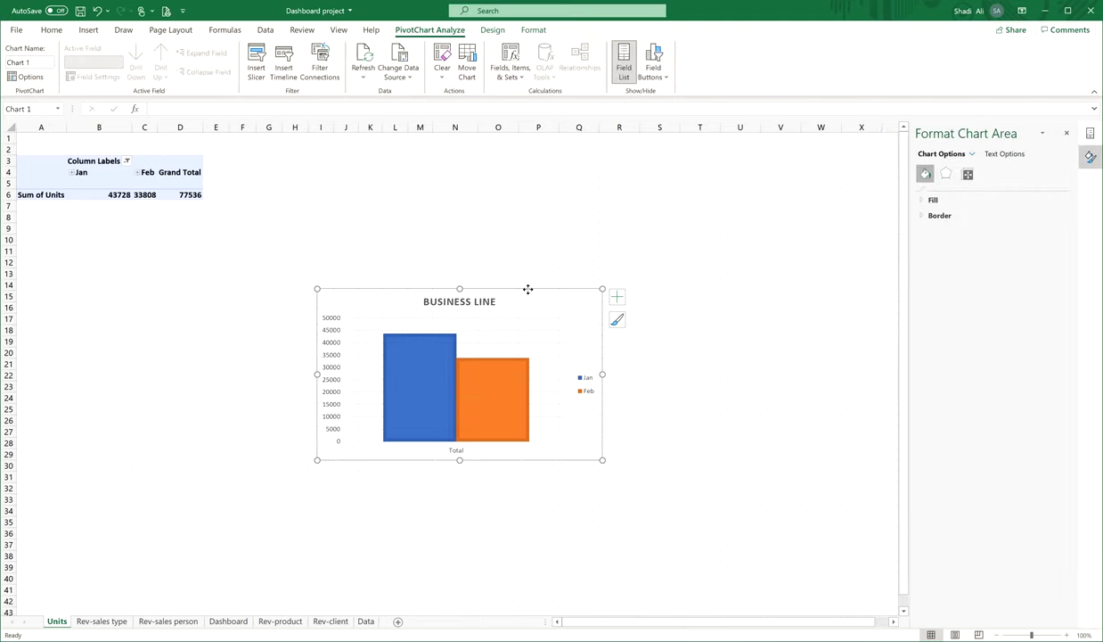
click(464, 301)
double_click(473, 303)
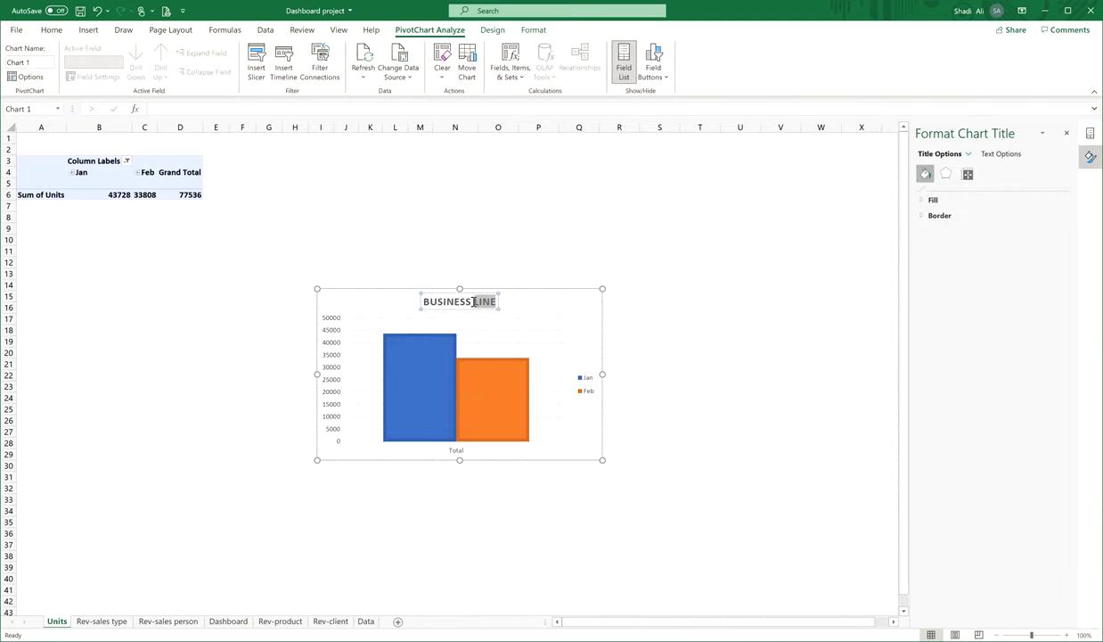
key(BackSpace)
key(BackSpace)
key(BackSpace)
key(BackSpace)
key(BackSpace)
key(BackSpace)
key(BackSpace)
key(BackSpace)
key(BackSpace)
key(BackSpace)
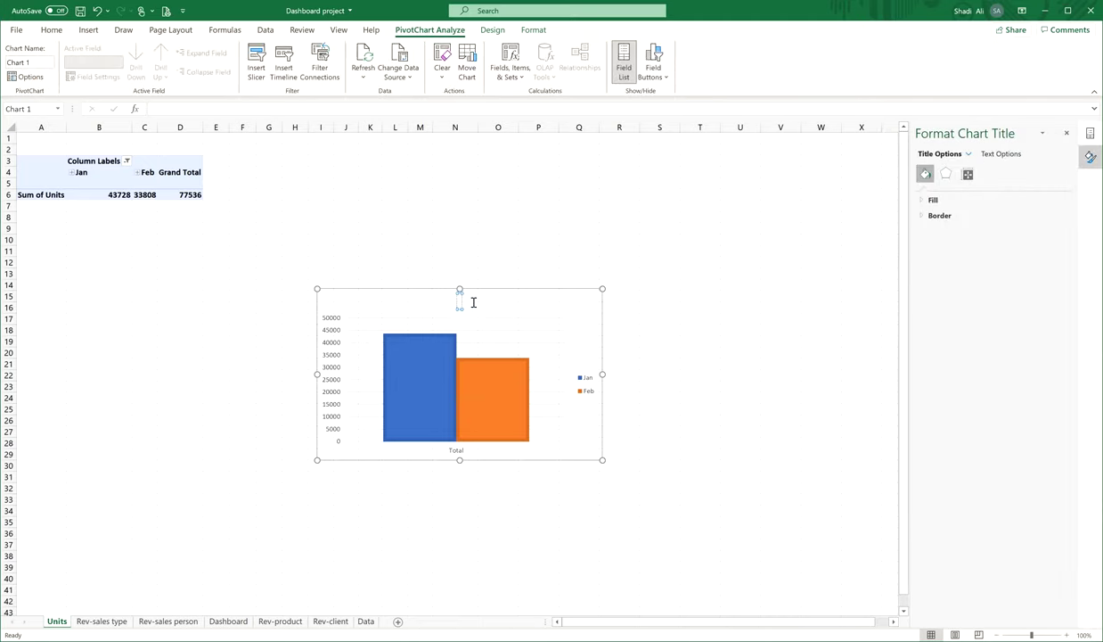
text(UNITS SOLD)
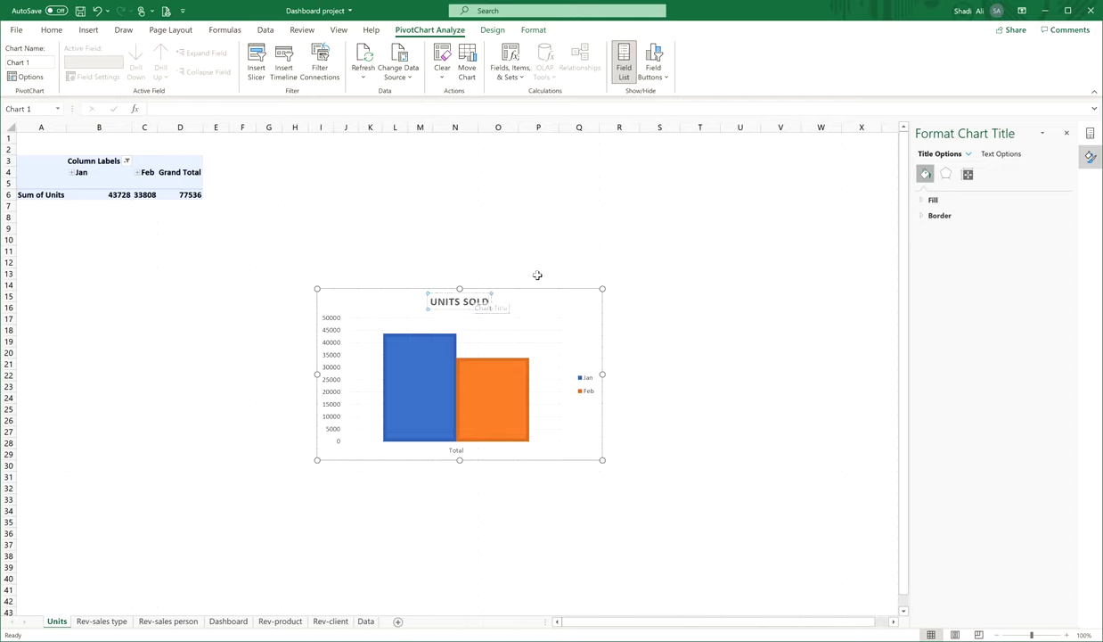
Change the units chart's type to the saved chart3 template.
click(530, 288)
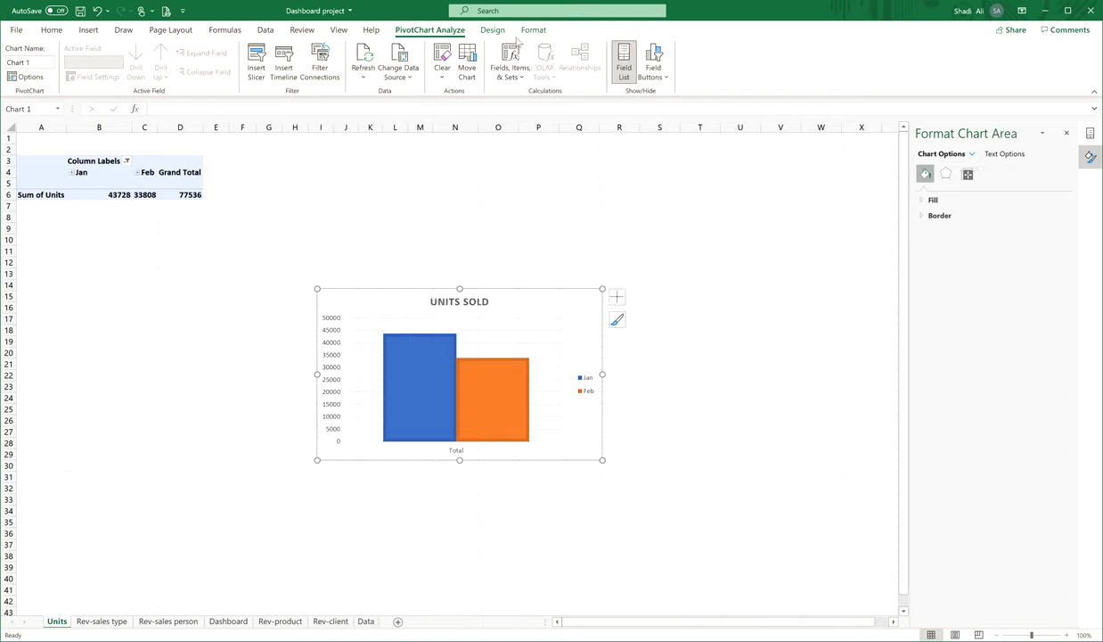
click(492, 31)
click(642, 65)
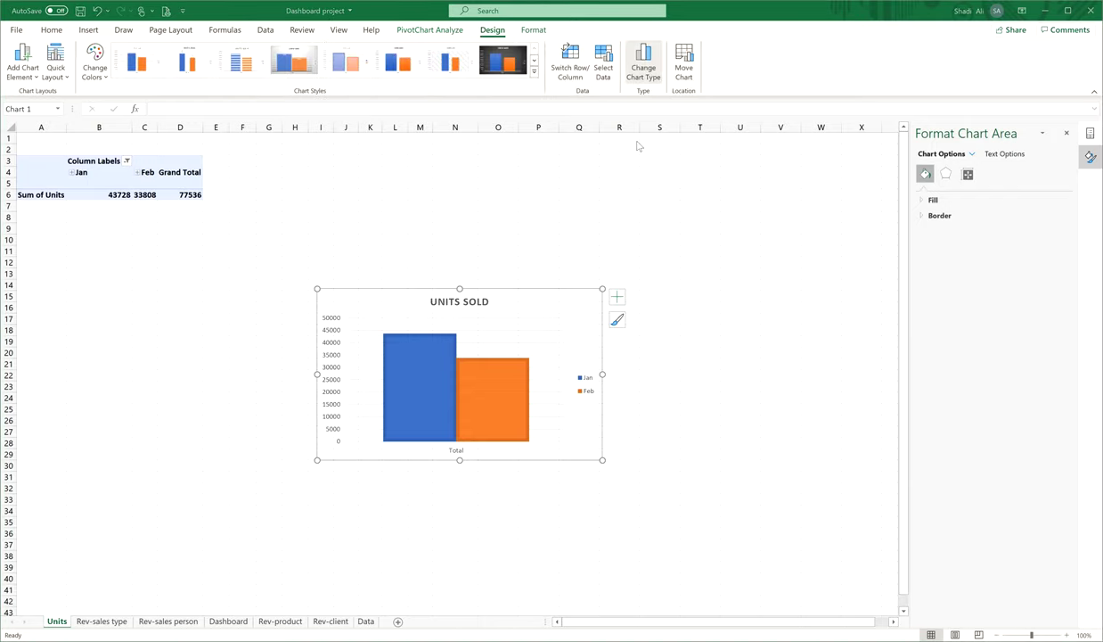
click(405, 201)
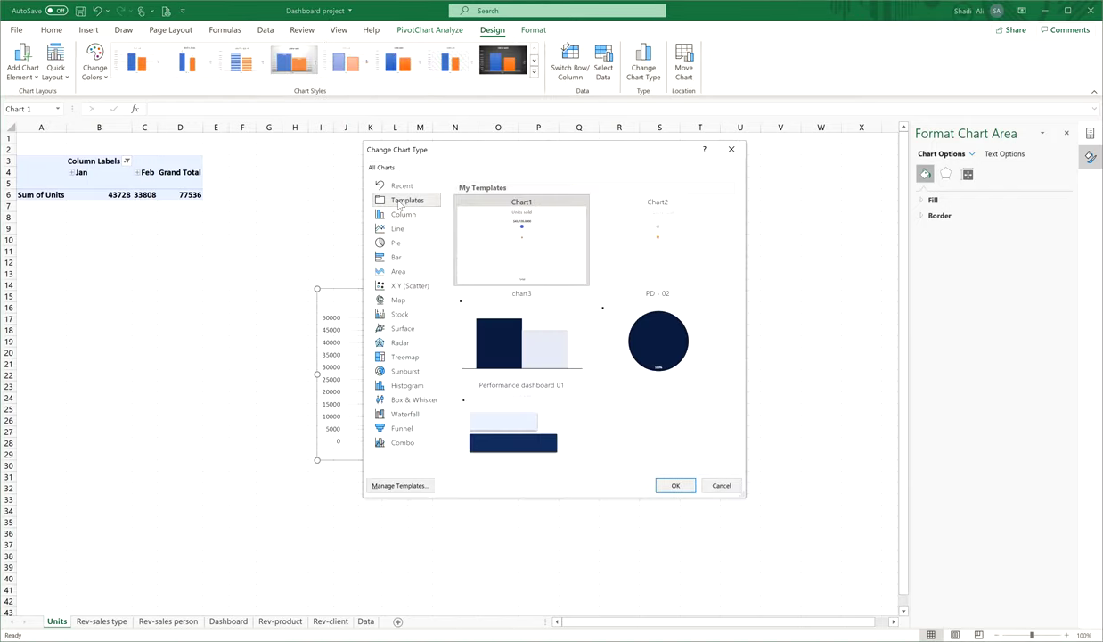
click(501, 420)
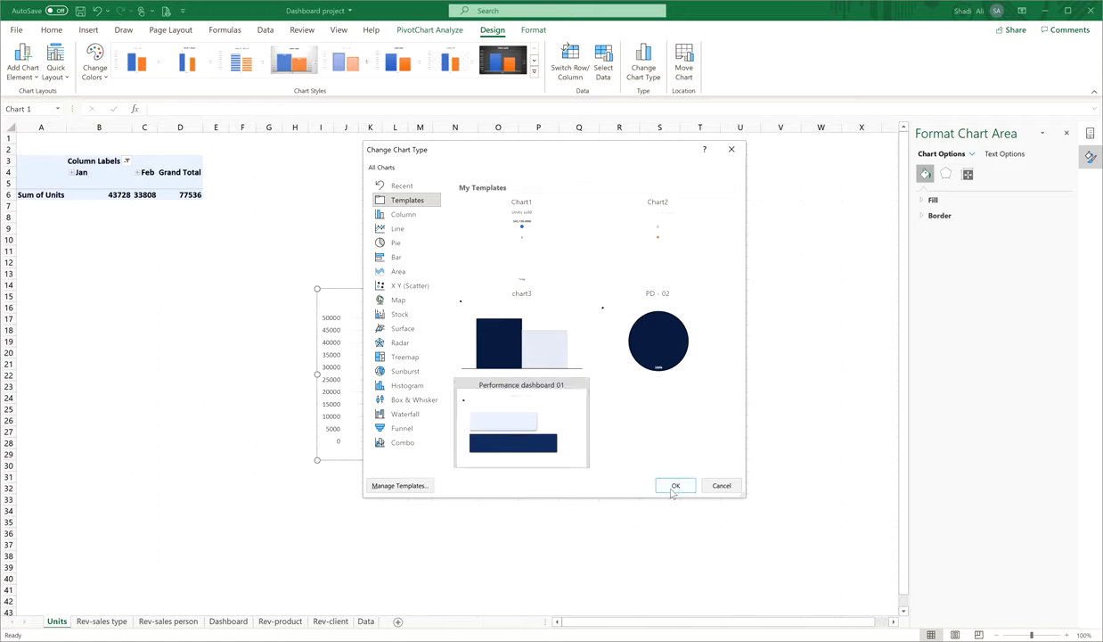
click(503, 336)
click(676, 485)
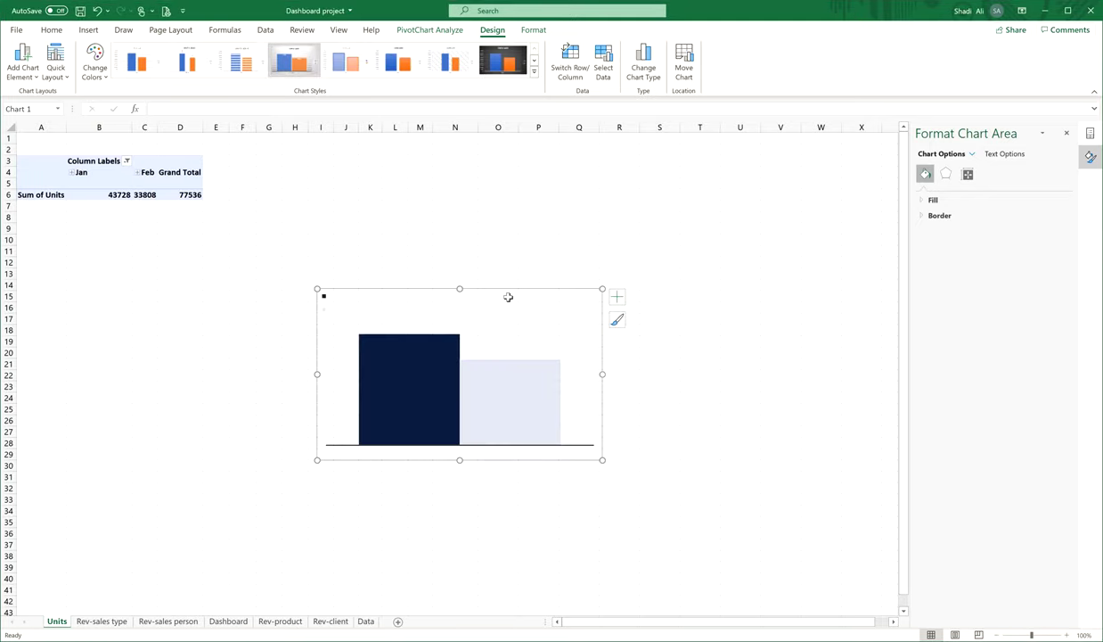
Paste a copy of the units chart onto the Dashboard sheet and place it over the upper part of the CLIENT chart.
click(228, 621)
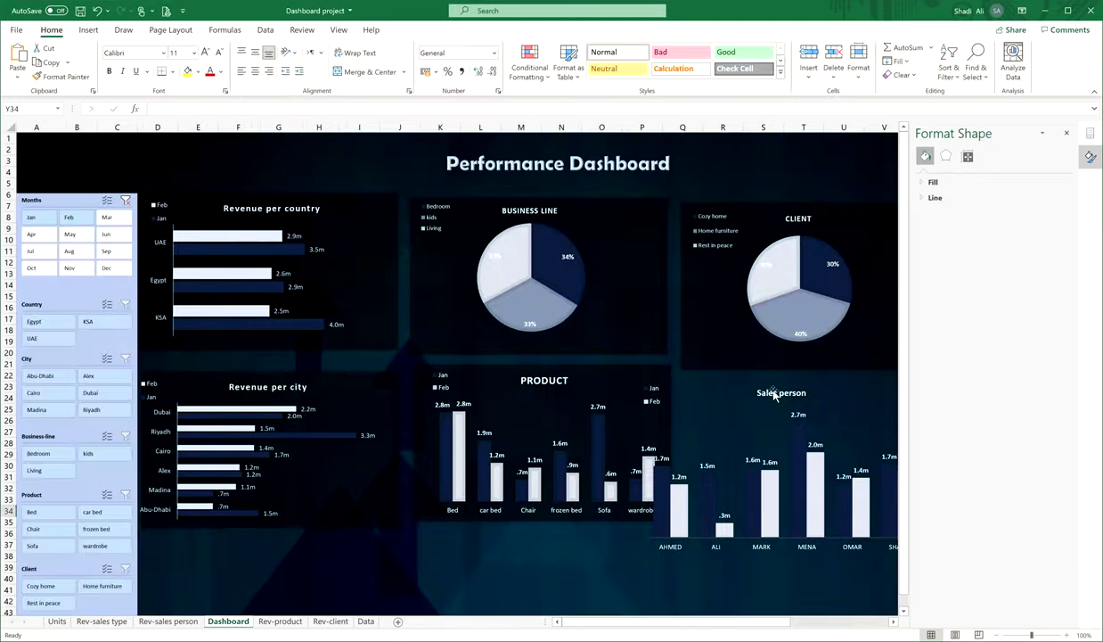
key(ctrl+v)
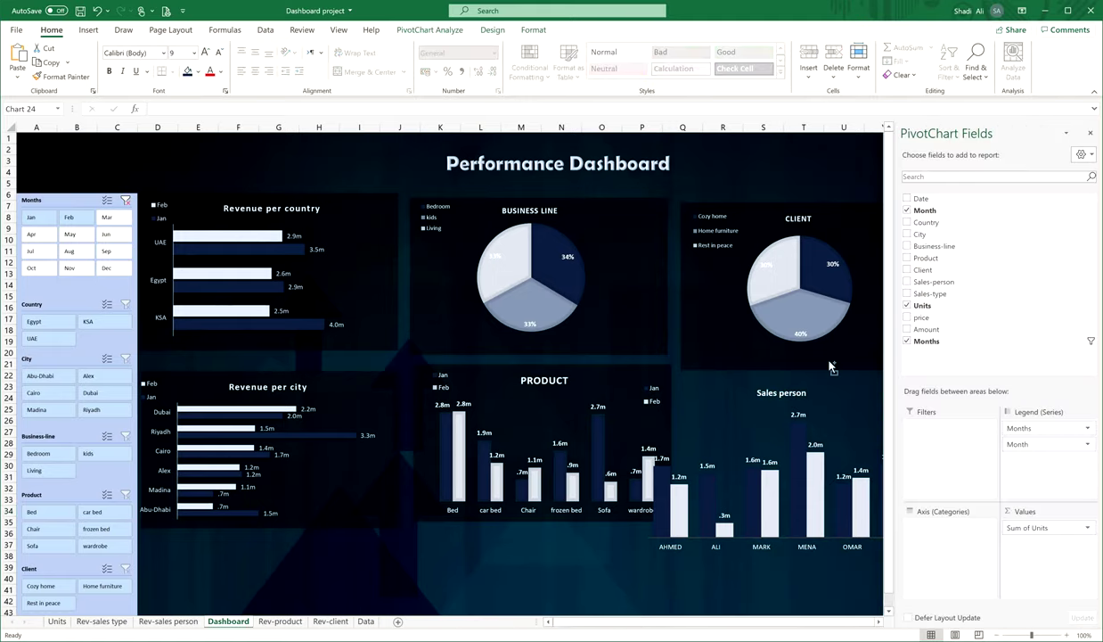
click(984, 504)
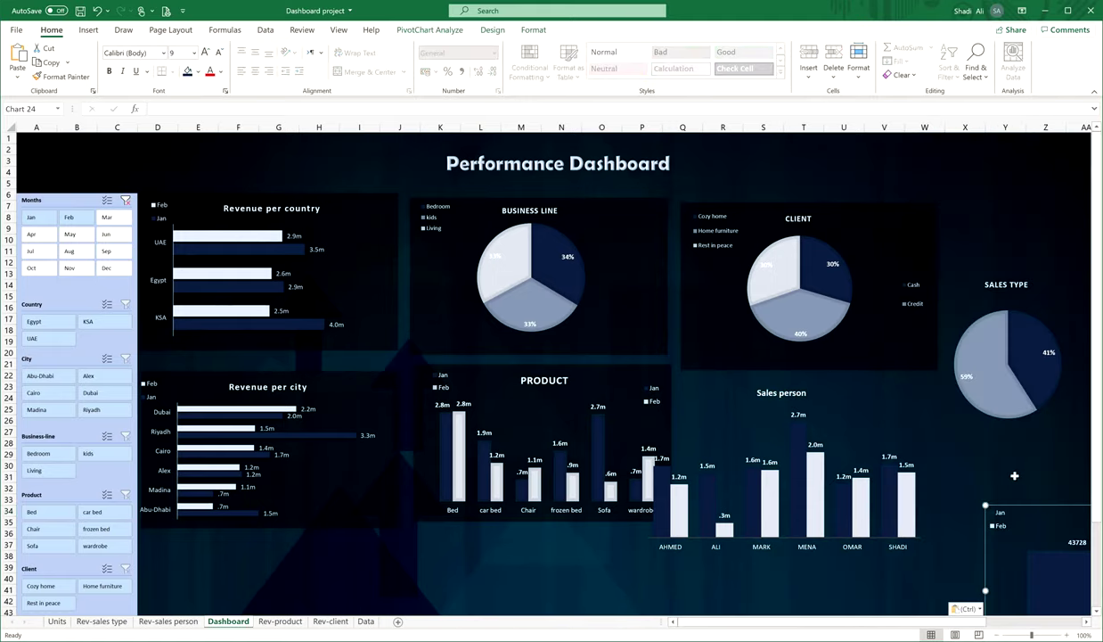
drag(1024, 508, 732, 195)
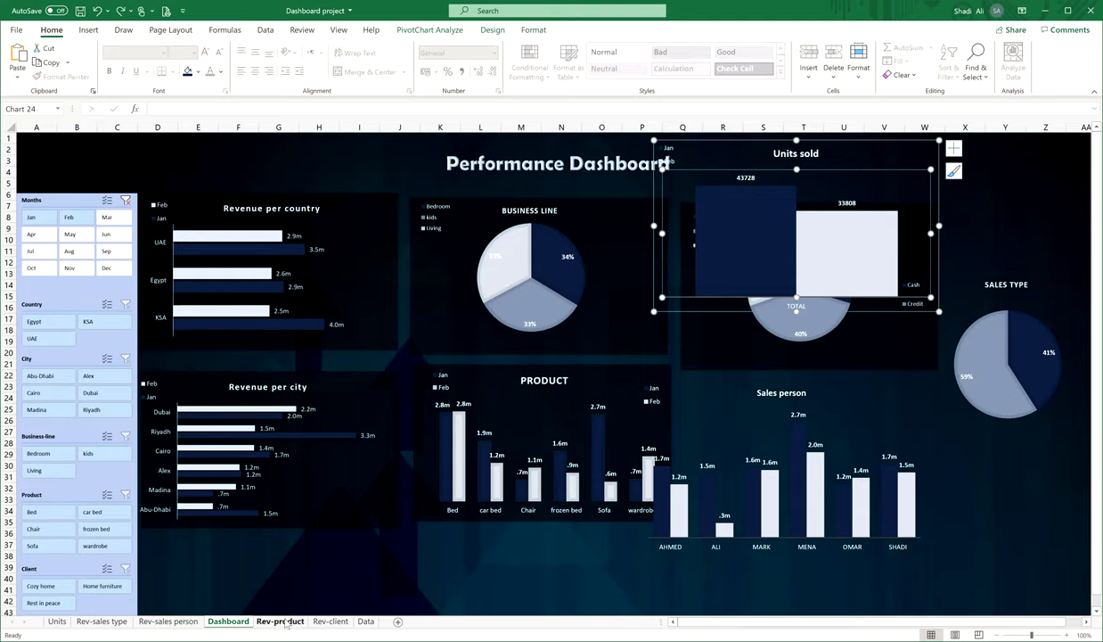
Format the unit totals in B6:D6 of the Units sheet with a thousands separator and no decimals.
click(63, 622)
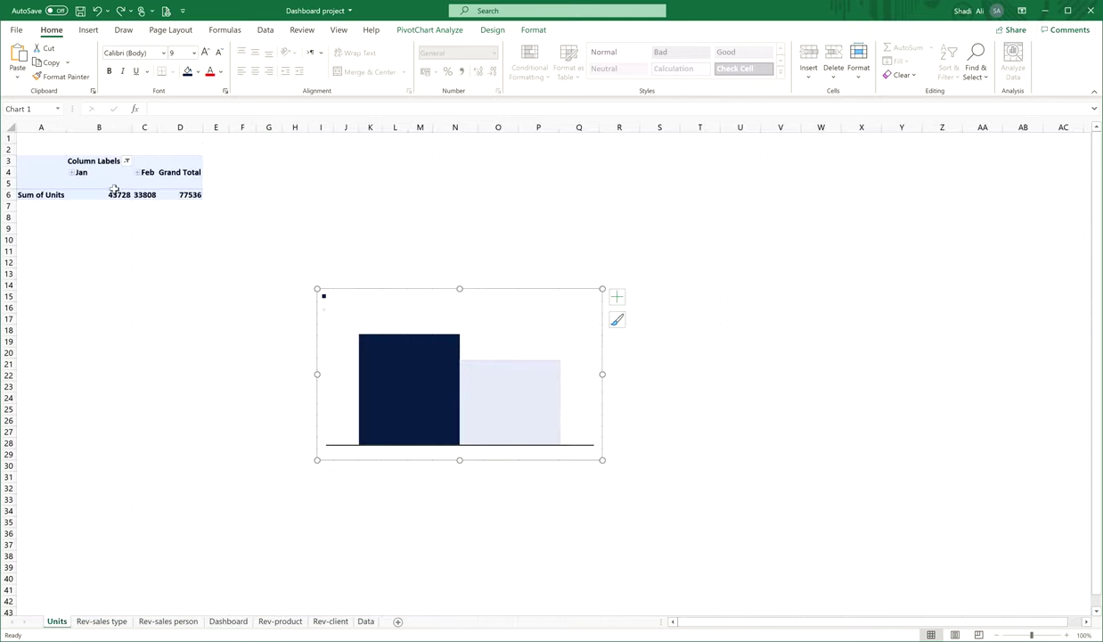
drag(103, 195, 193, 195)
right_click(194, 196)
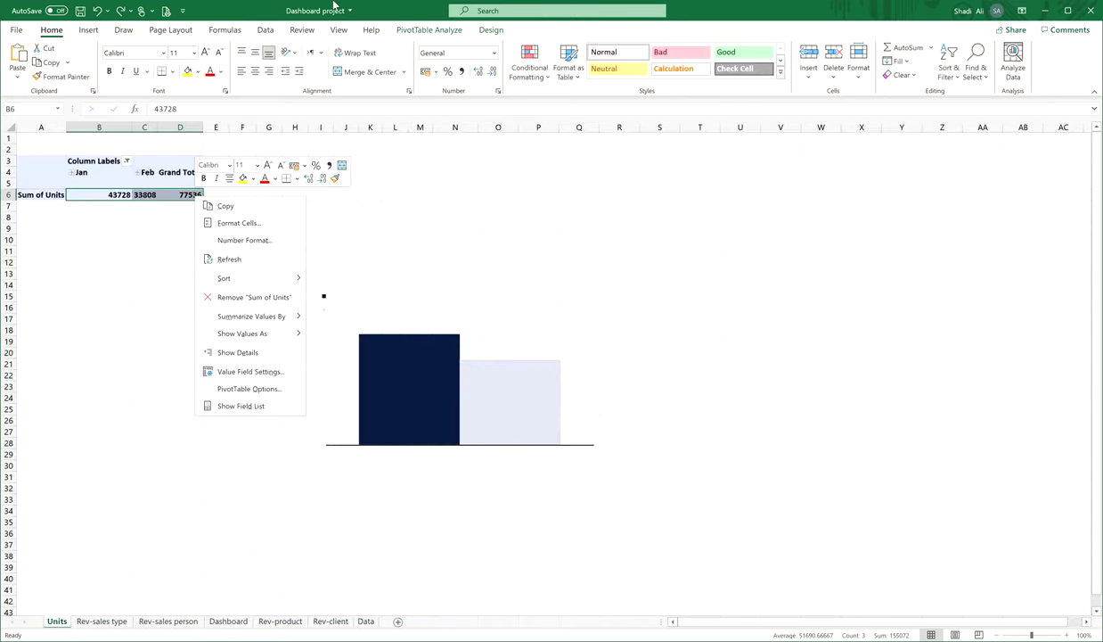
click(461, 71)
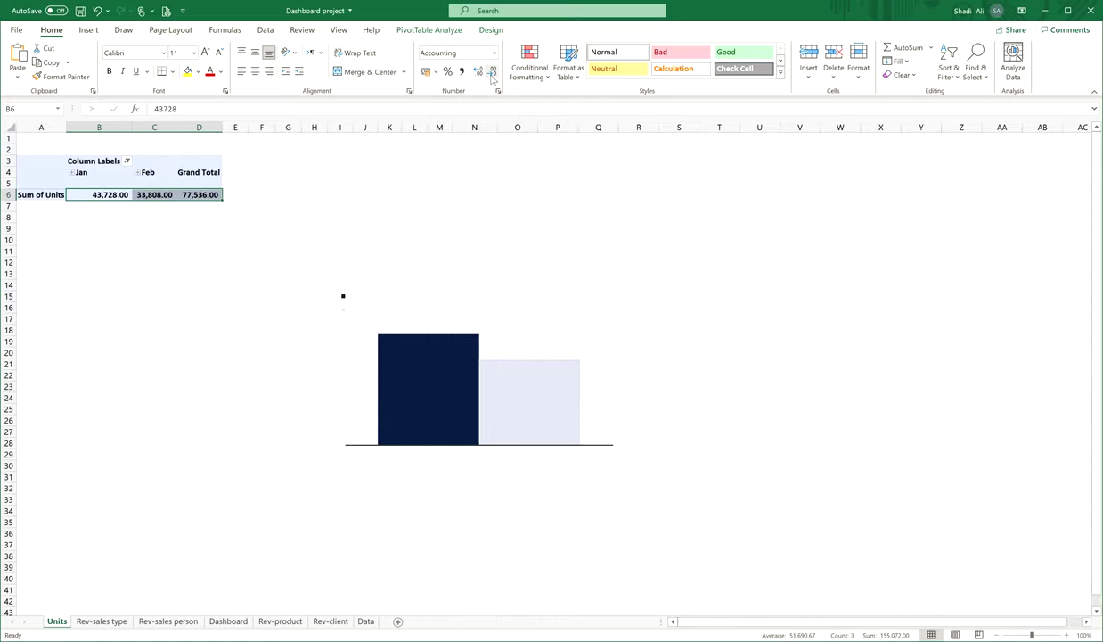
click(491, 73)
click(492, 73)
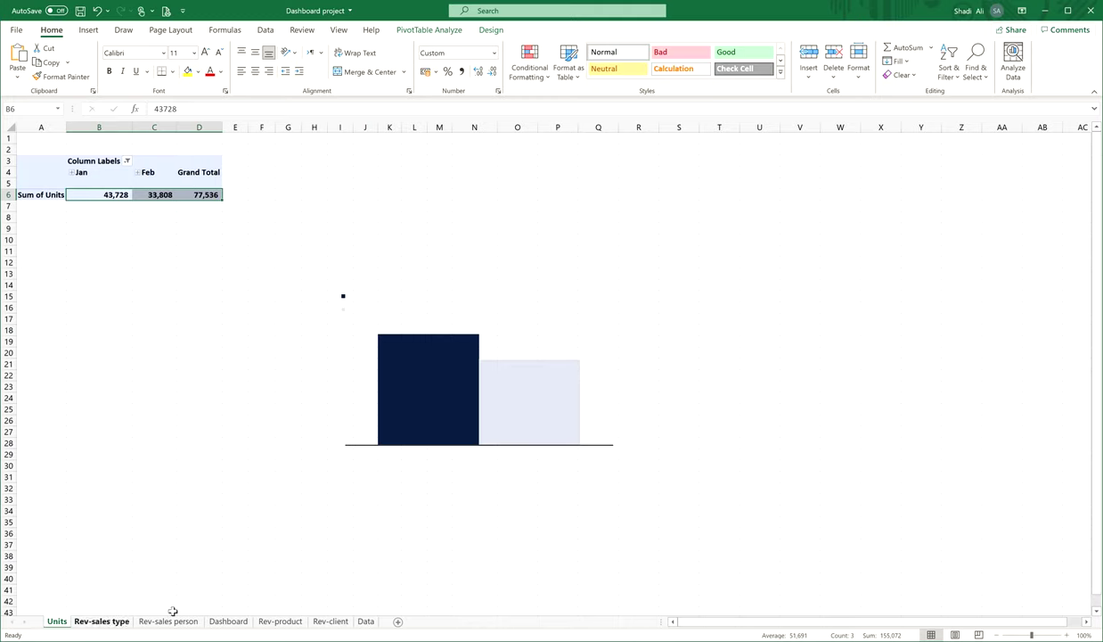
Set the Jan data label of the Dashboard's Units sold chart to the Number format with 0 decimal places and the 1000 separator.
click(228, 621)
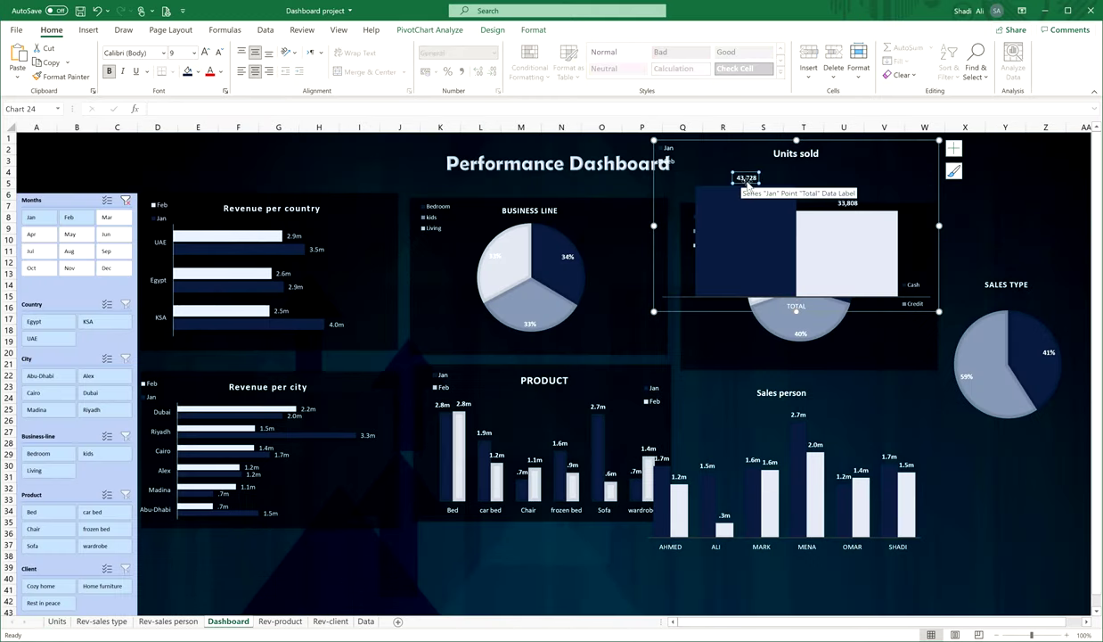
right_click(745, 178)
click(784, 334)
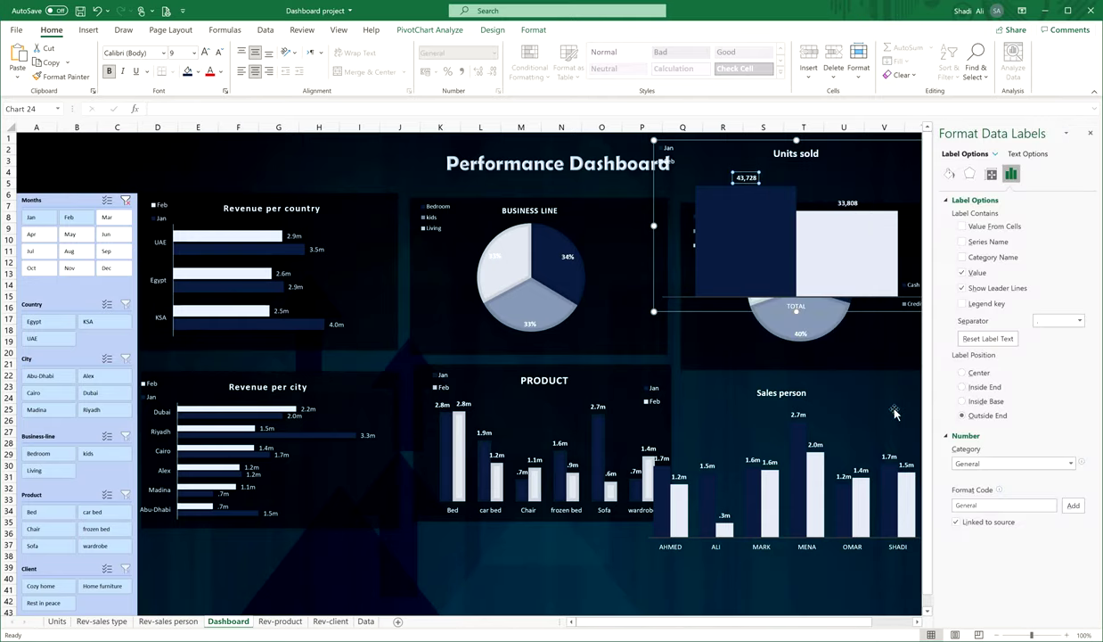
click(1057, 464)
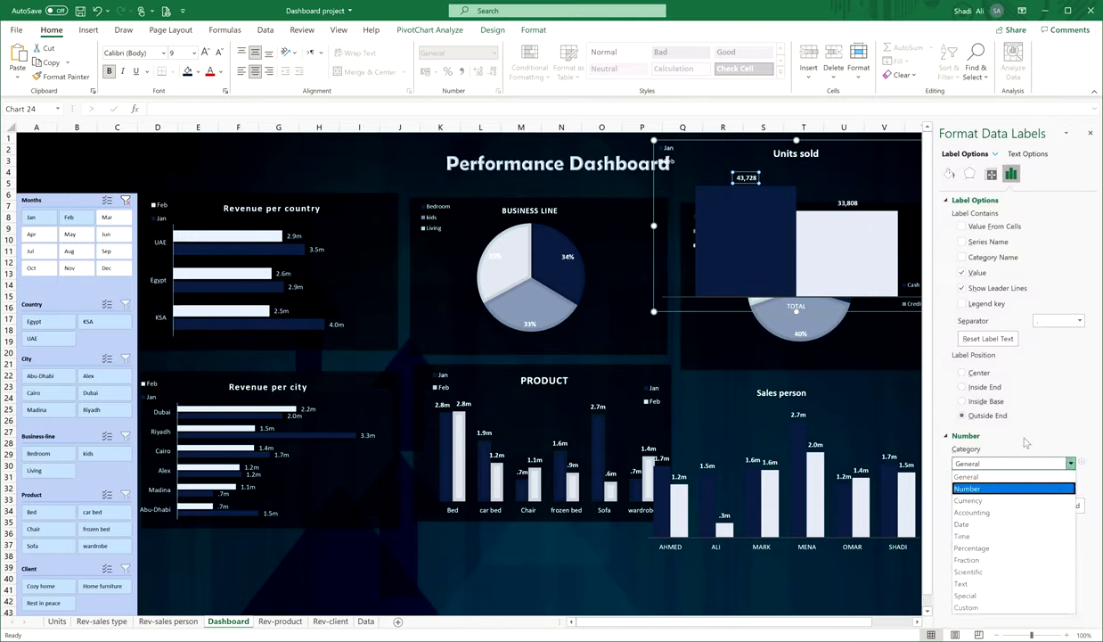
click(992, 489)
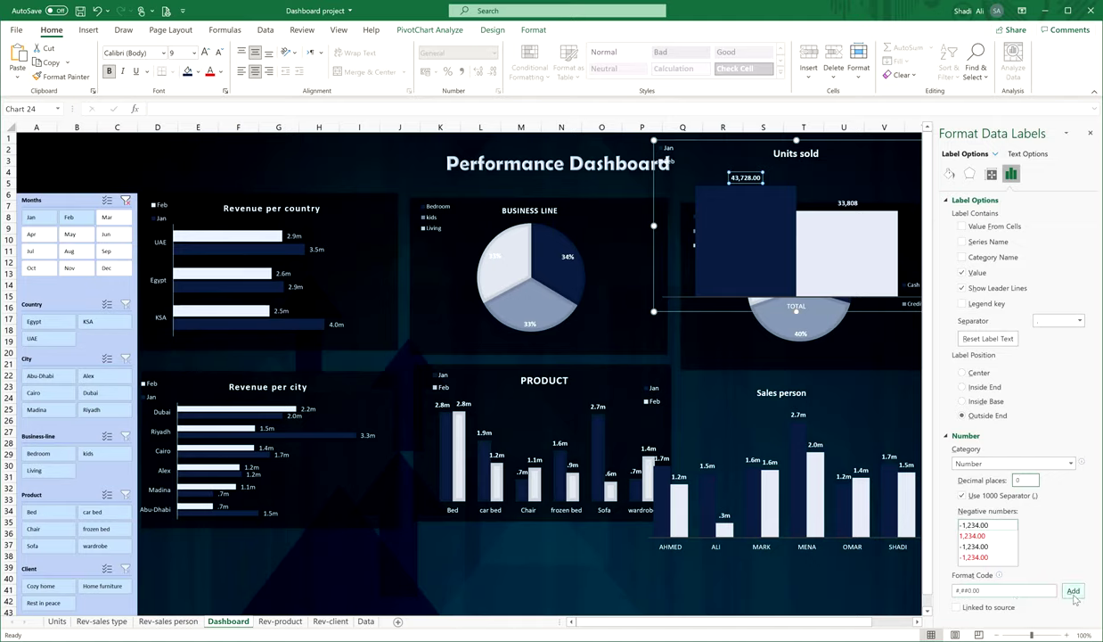
key(Return)
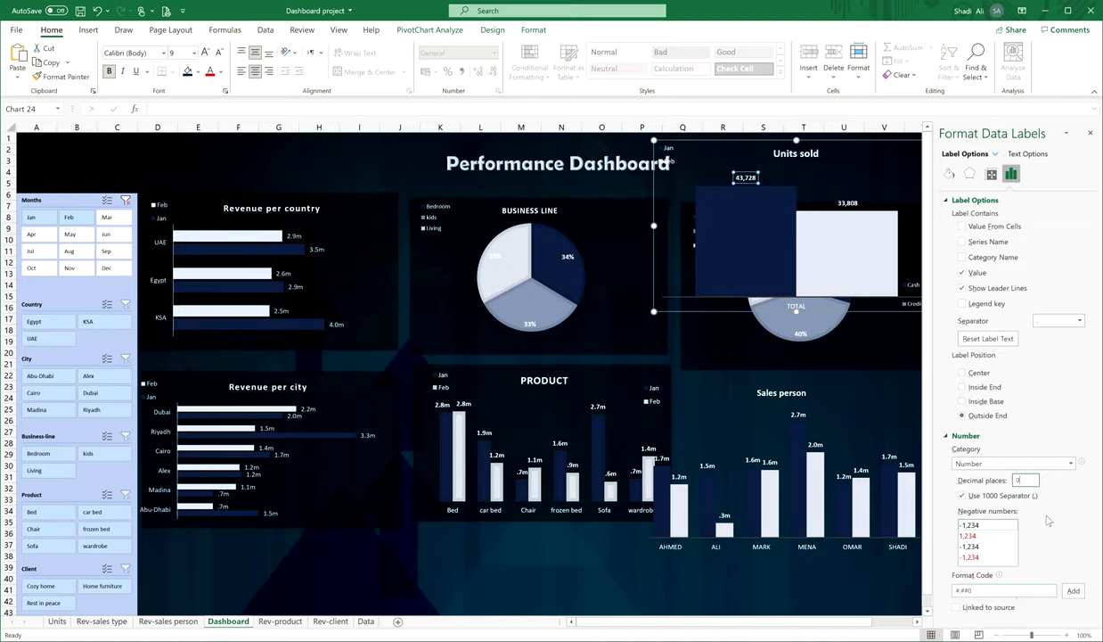
click(682, 577)
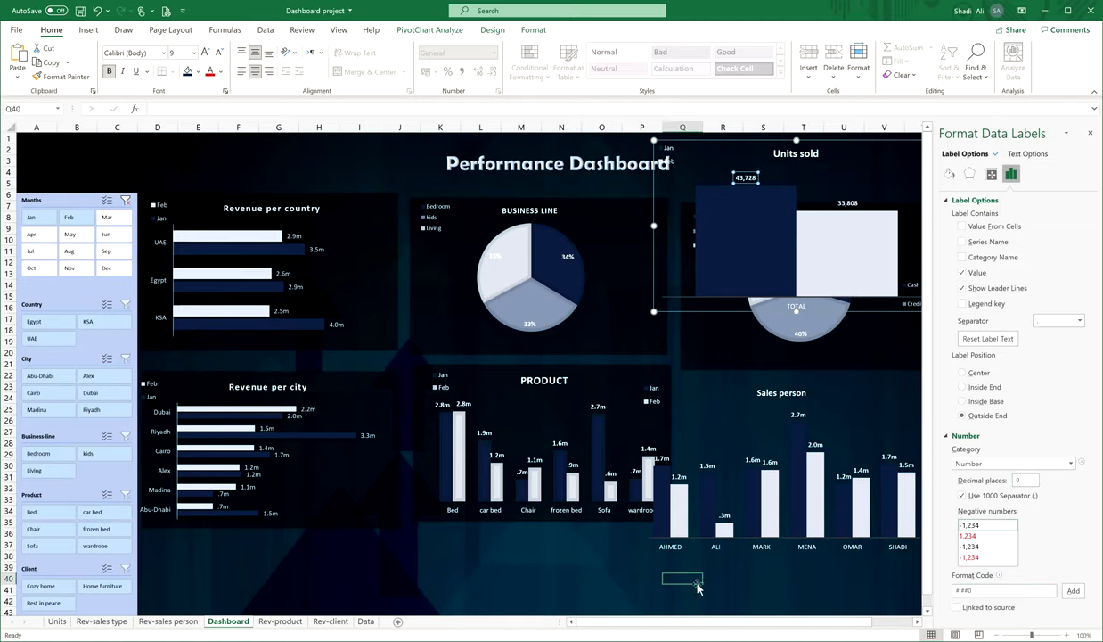
click(1090, 134)
Shrink the Units sold chart from its upper-left corner so it clears the Performance Dashboard title.
click(721, 184)
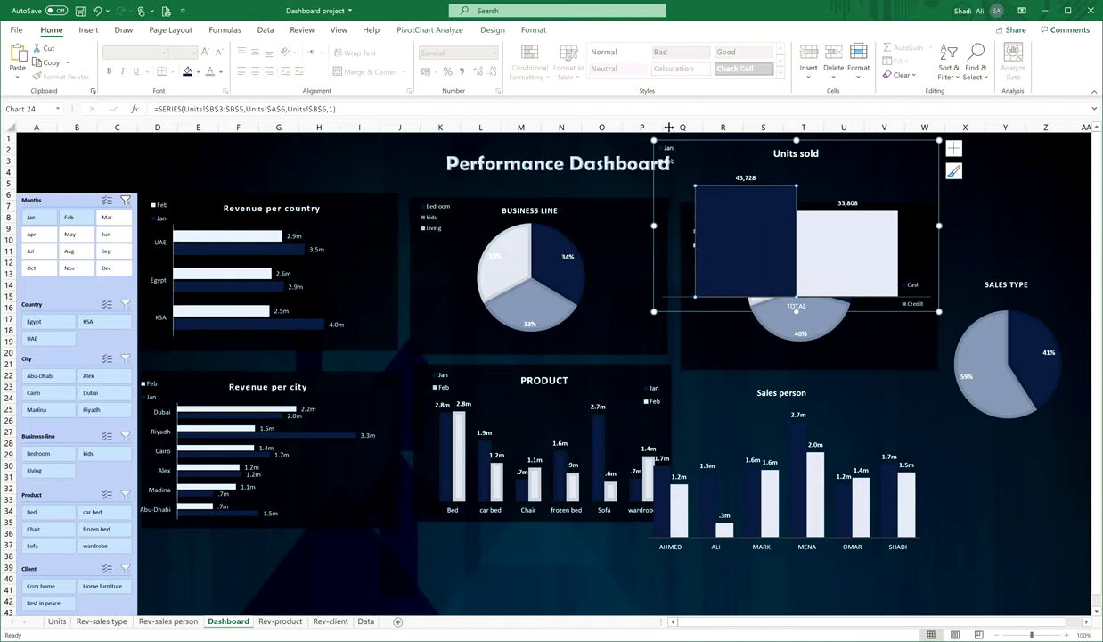
drag(653, 139, 716, 144)
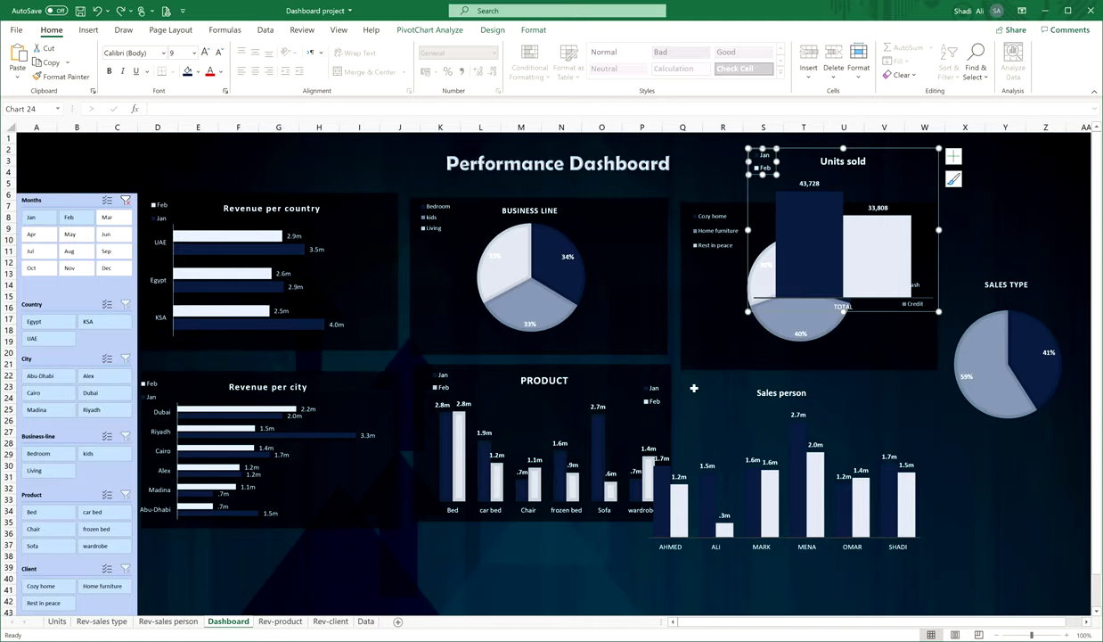
click(511, 558)
Slide the BUSINESS LINE background rectangle toward Revenue per country and move the BUSINESS LINE pie chart over the lower part of the CLIENT chart.
click(610, 233)
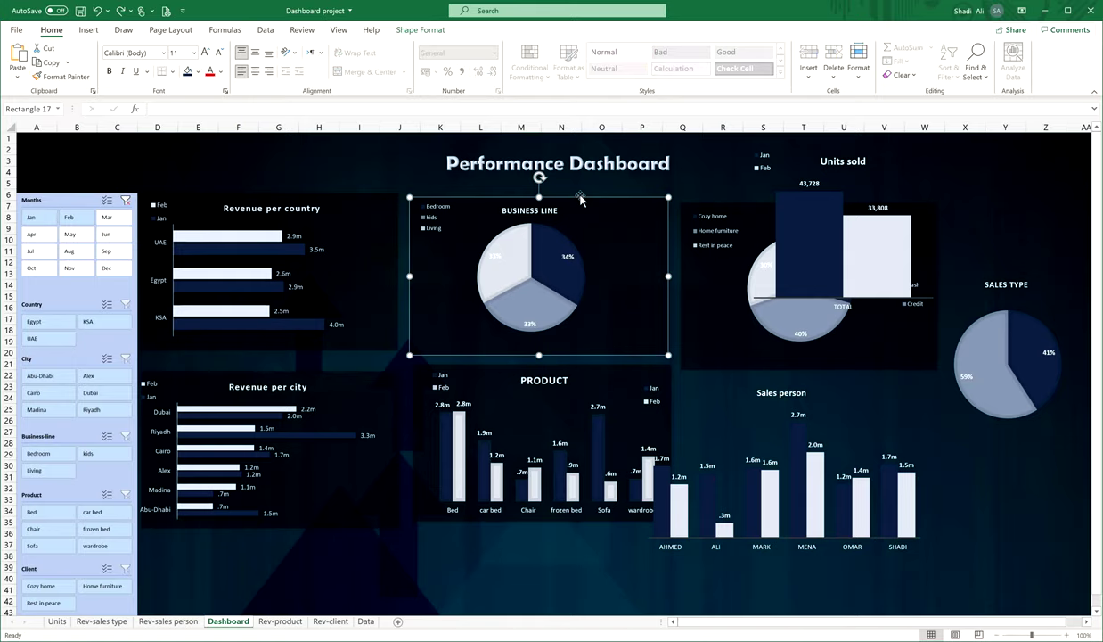
drag(581, 200, 376, 196)
click(634, 214)
click(547, 230)
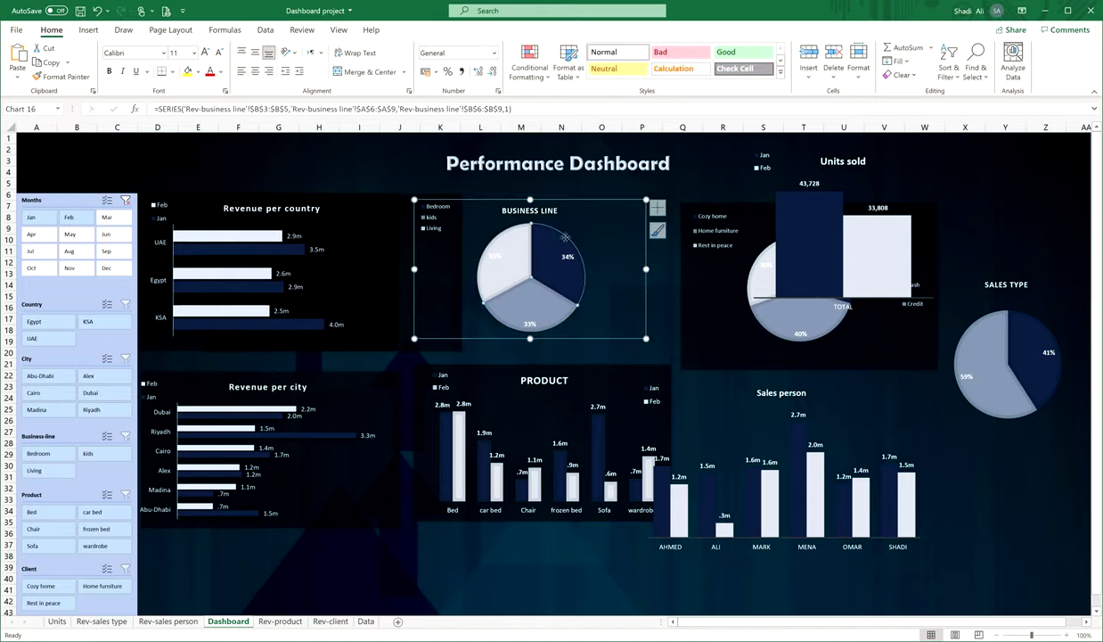
drag(543, 197, 764, 273)
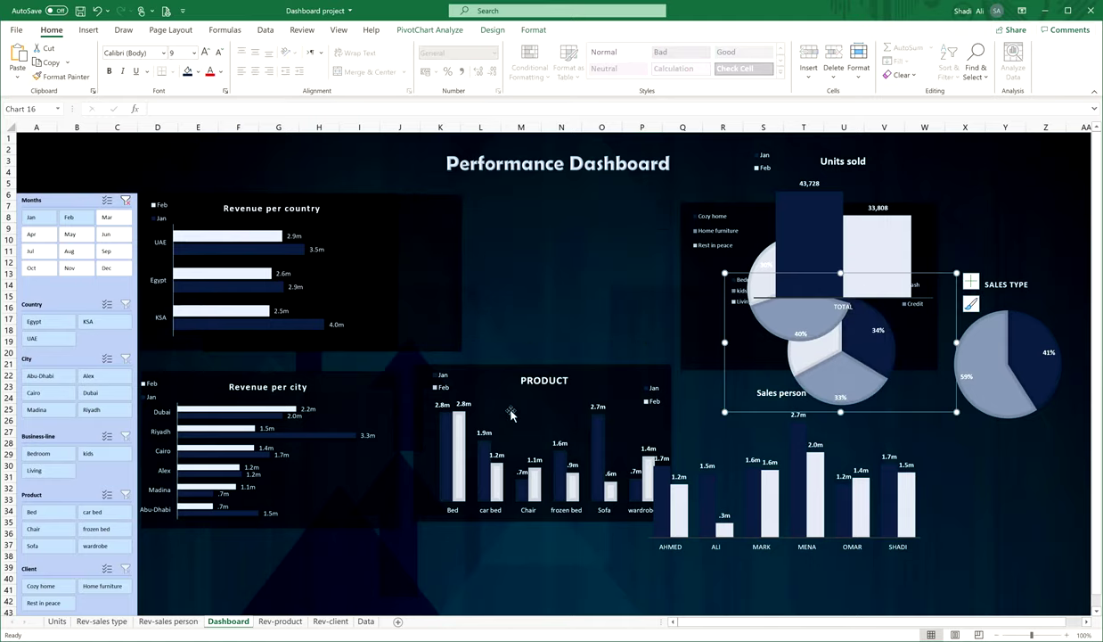
Move the PRODUCT chart over the Sales person chart and delete the background rectangle it was on.
click(534, 366)
drag(542, 367, 855, 336)
click(512, 420)
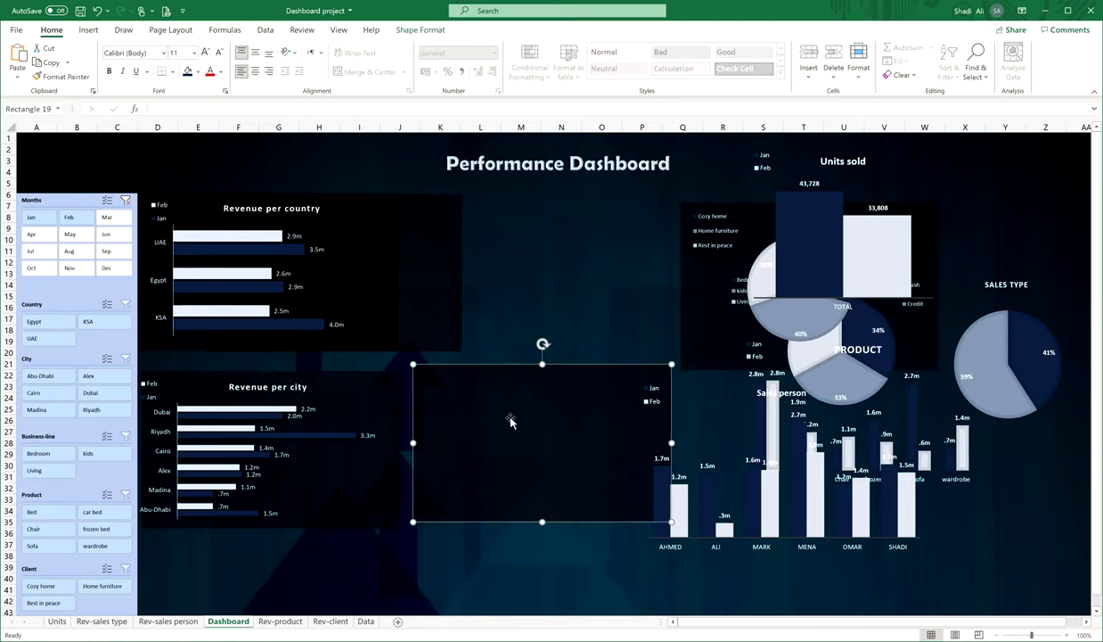
key(Delete)
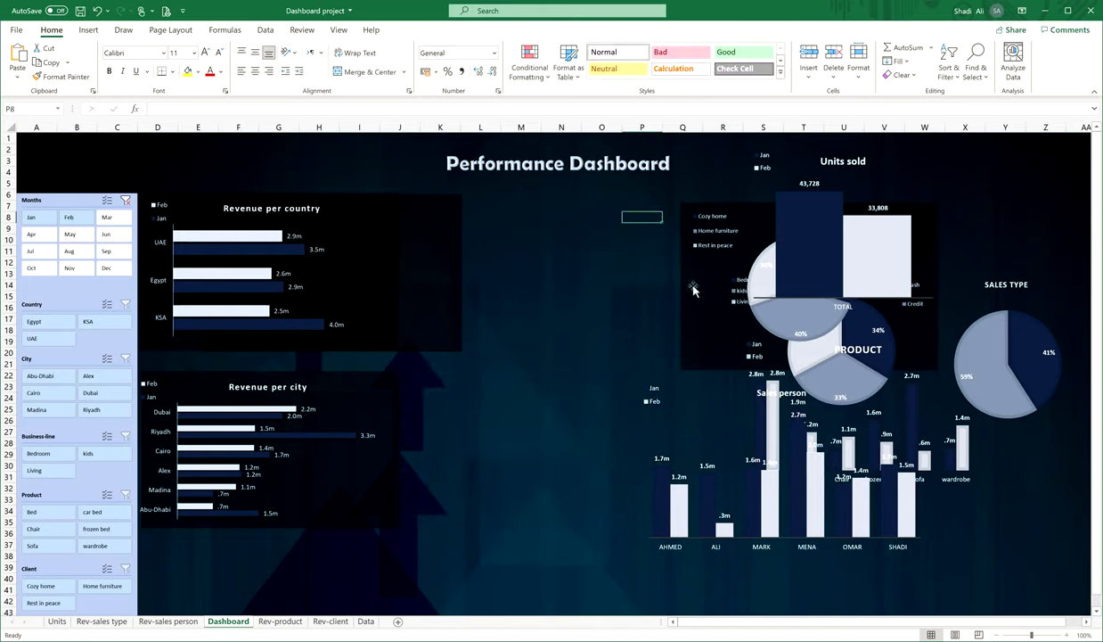
Delete the remaining black background rectangles behind the CLIENT, Revenue per country and Revenue per city charts.
click(700, 294)
drag(699, 295, 488, 372)
key(Delete)
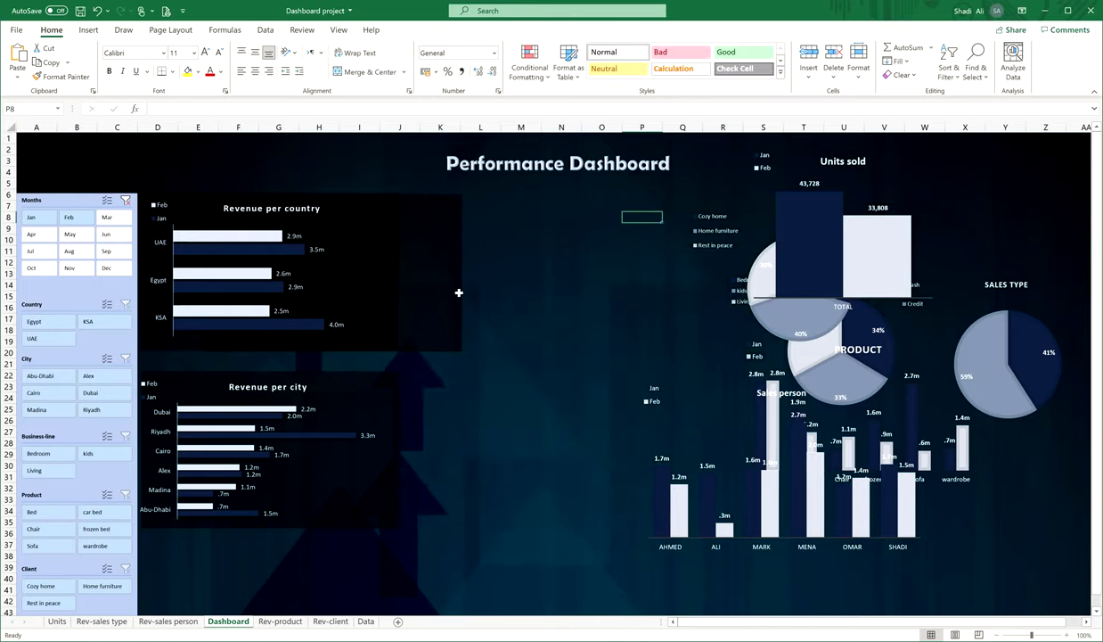
click(289, 196)
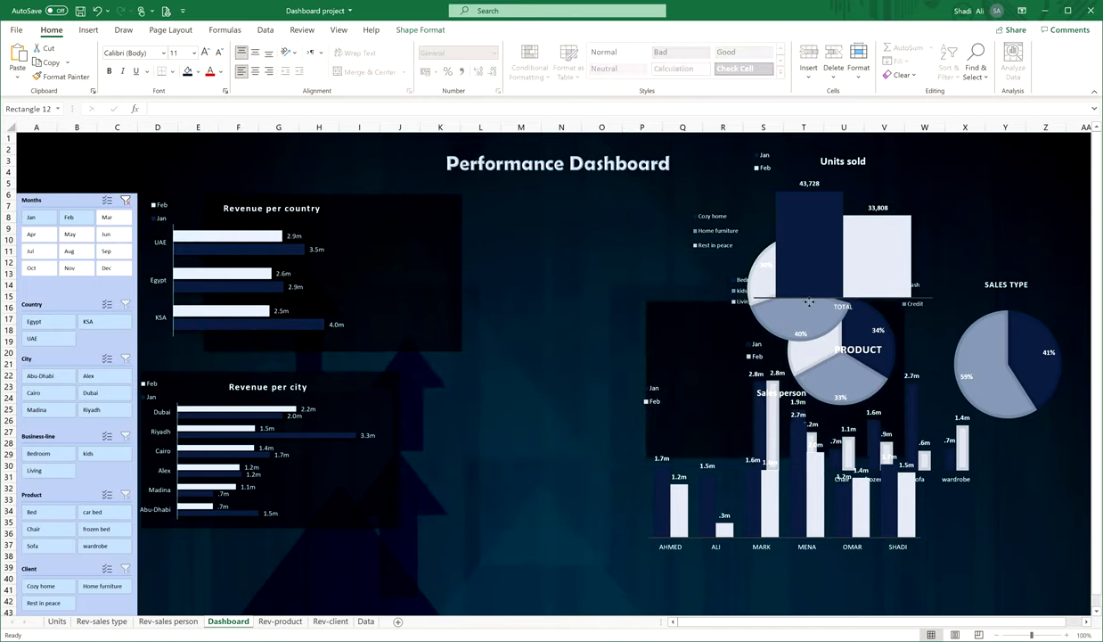
key(Delete)
click(363, 261)
key(Delete)
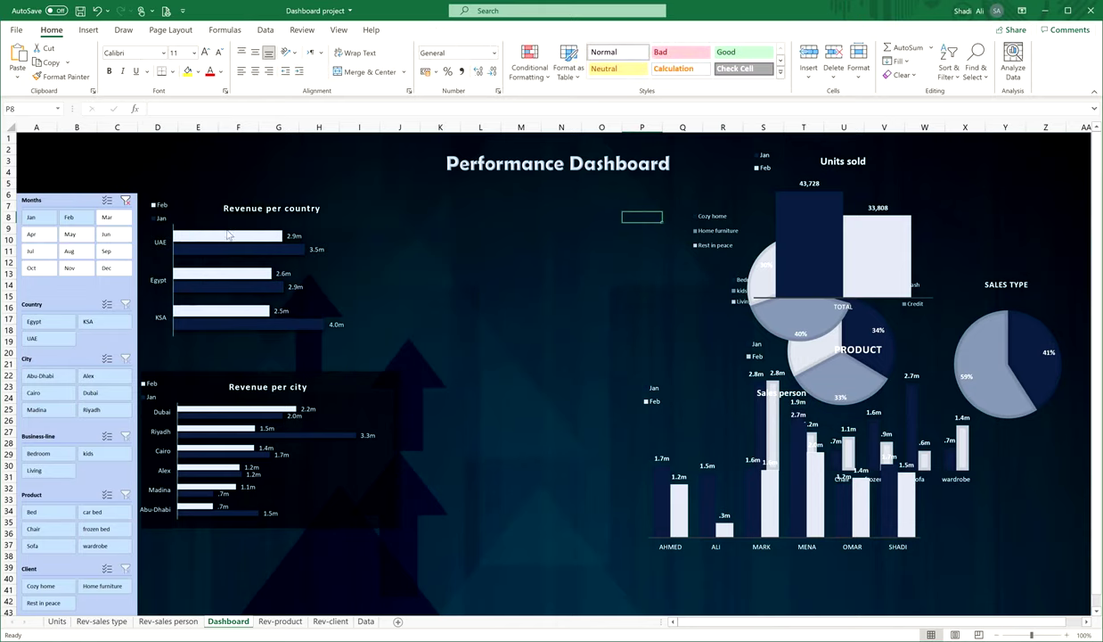
click(343, 396)
key(Delete)
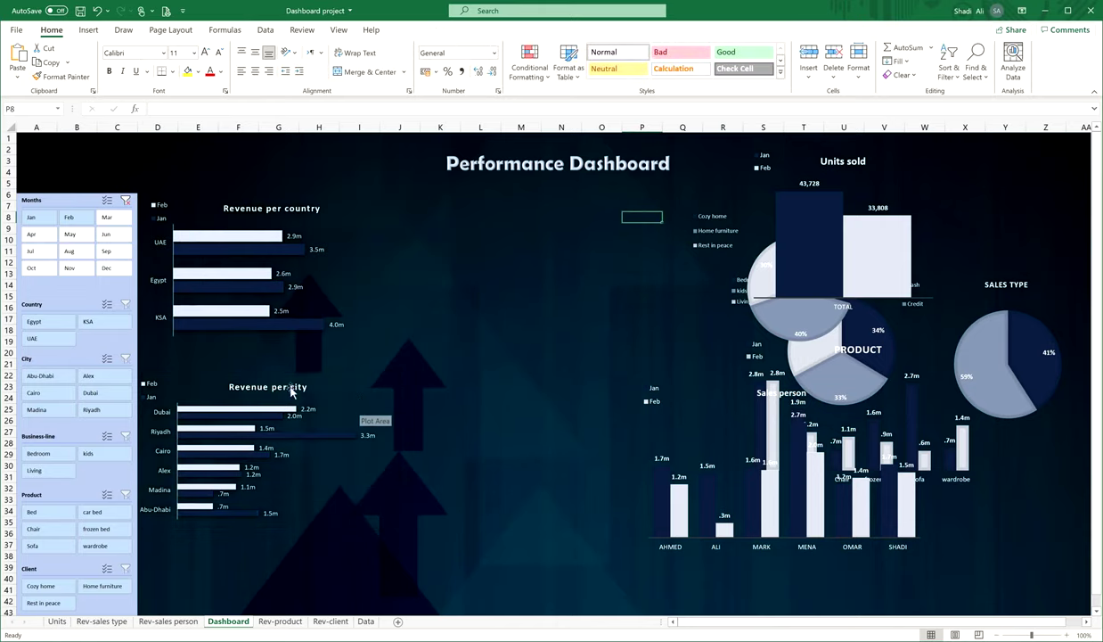
Move the Revenue per country and Revenue per city charts away from the slicers, over toward the other charts.
click(218, 203)
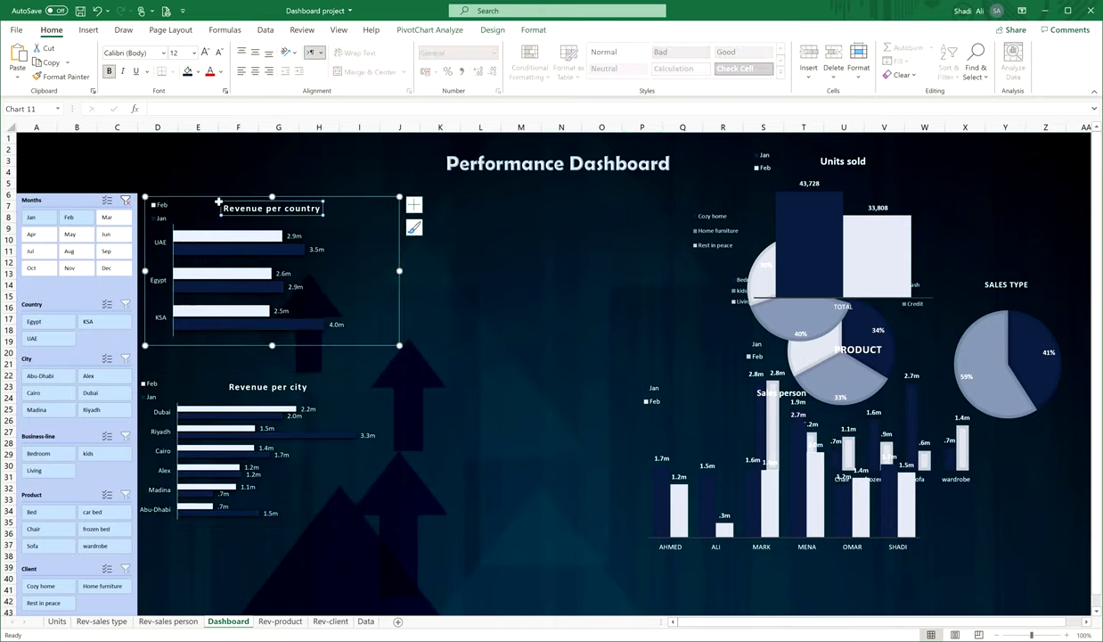
drag(216, 201, 618, 202)
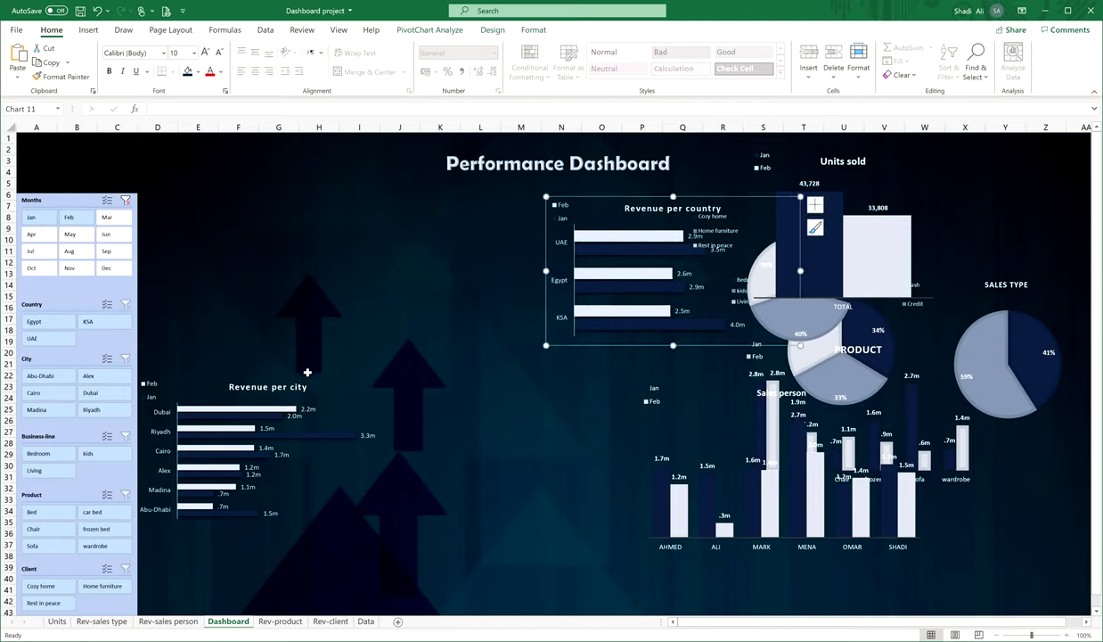
click(301, 380)
drag(298, 379, 831, 379)
click(203, 304)
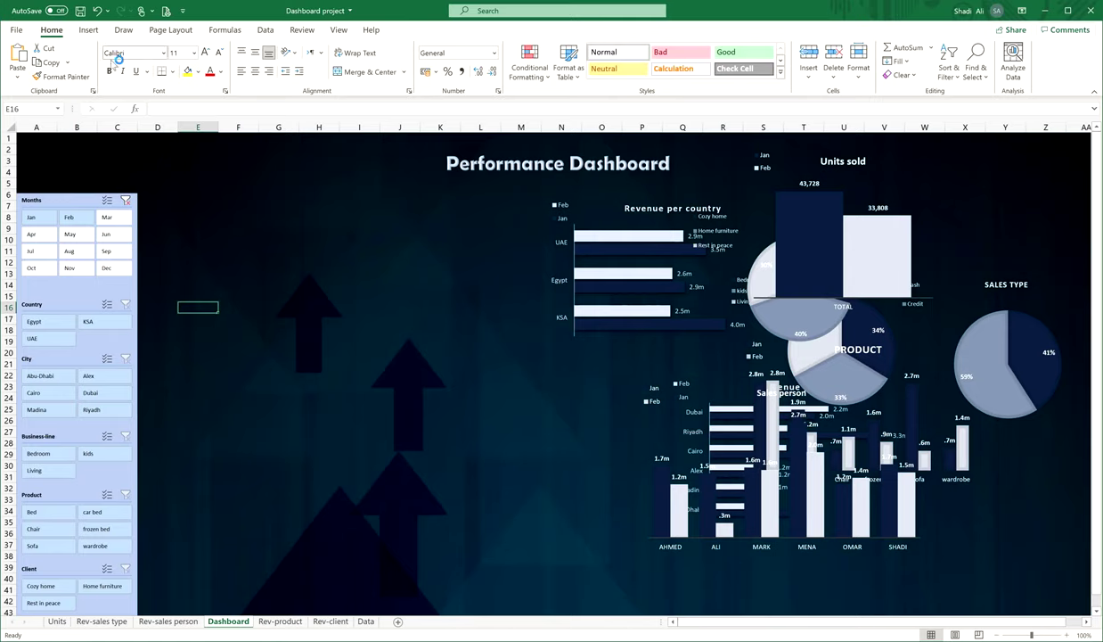
Draw a black rectangle about 10.28 cm wide and 9.55 cm high beside the slicers, under the dashboard title.
click(88, 30)
click(175, 48)
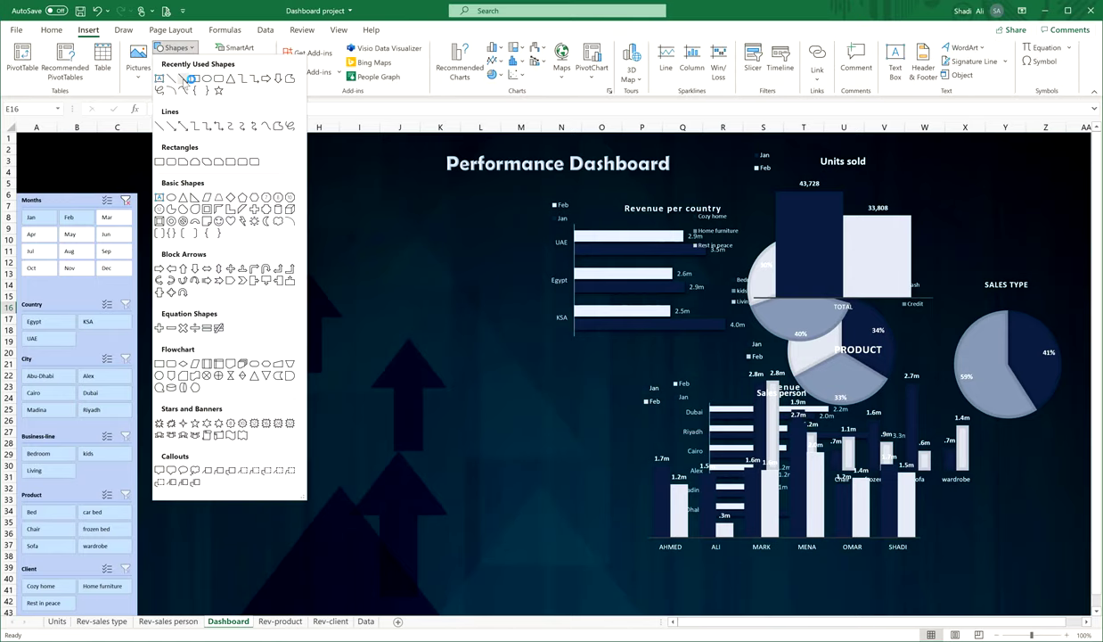
click(194, 79)
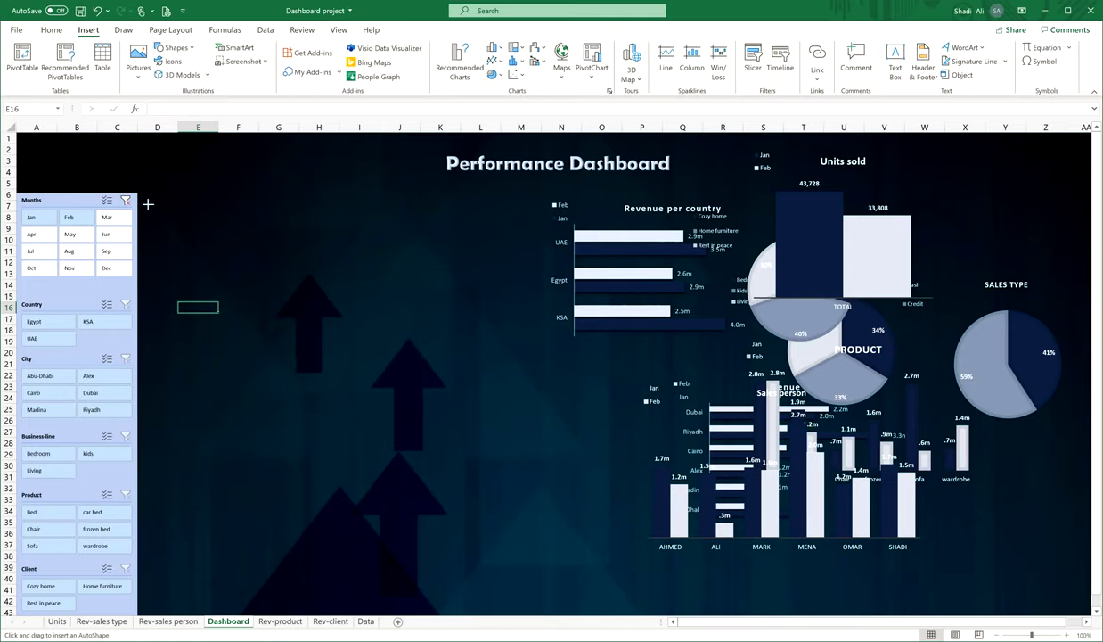
drag(148, 204, 385, 417)
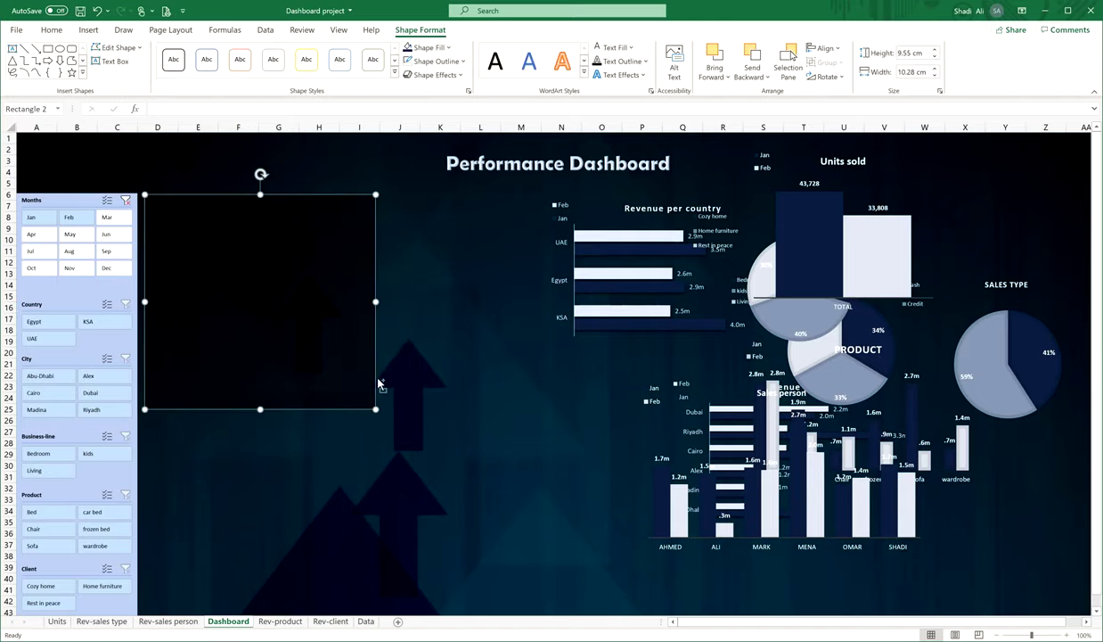
drag(283, 273, 277, 475)
key(ctrl+z)
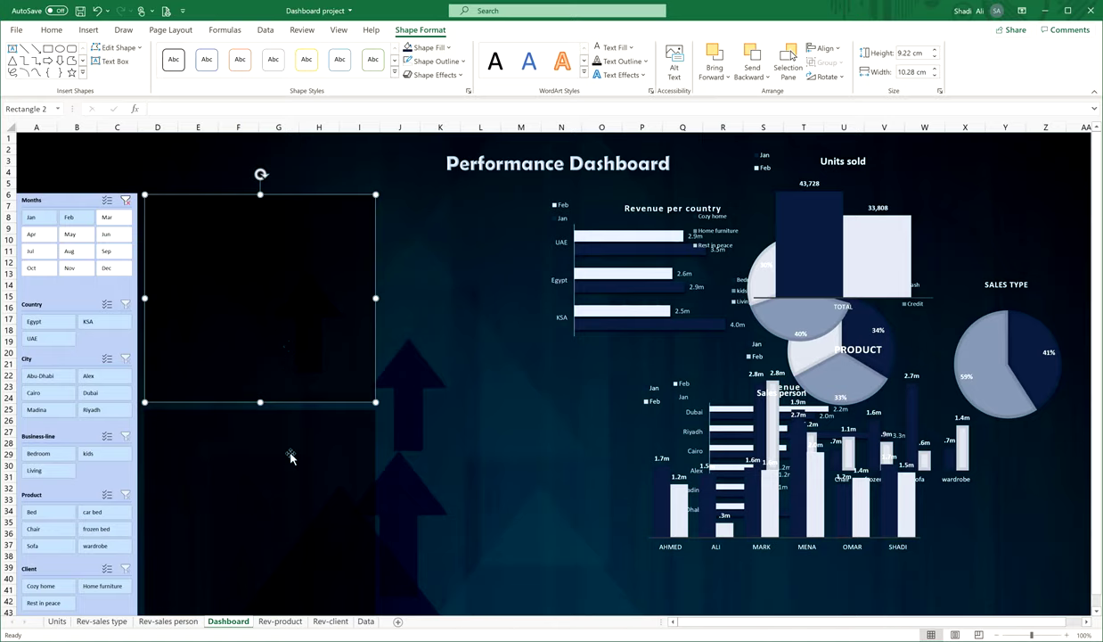
key(ctrl+y)
drag(287, 477, 344, 384)
click(323, 223)
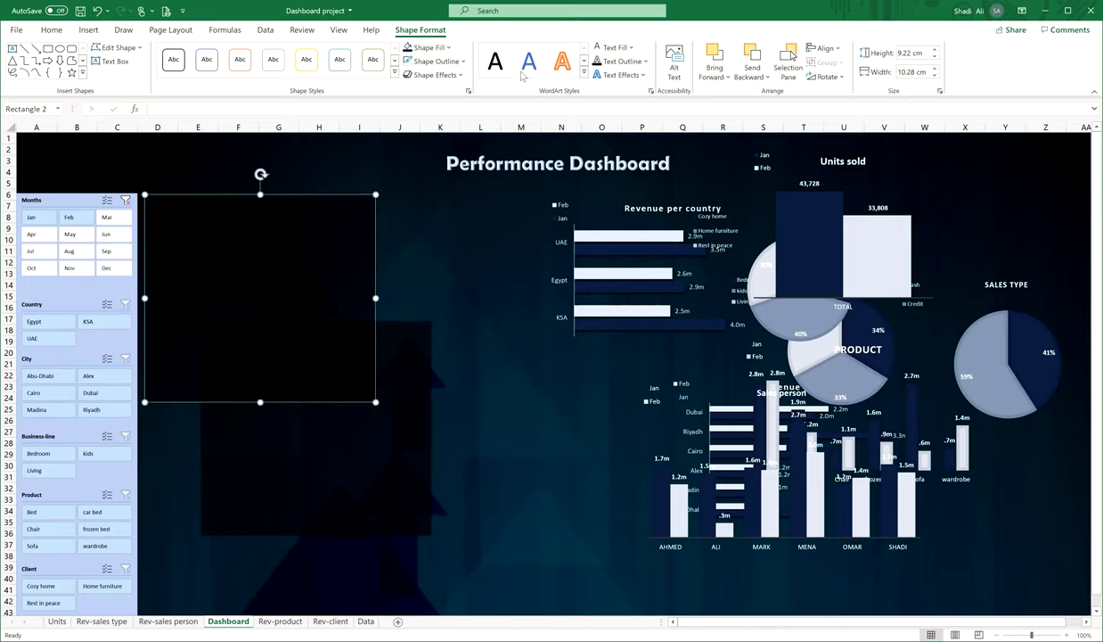
click(360, 451)
key(Delete)
Duplicate the black rectangle and place the copy directly beneath it beside the lower slicers.
click(296, 264)
drag(308, 270, 300, 464)
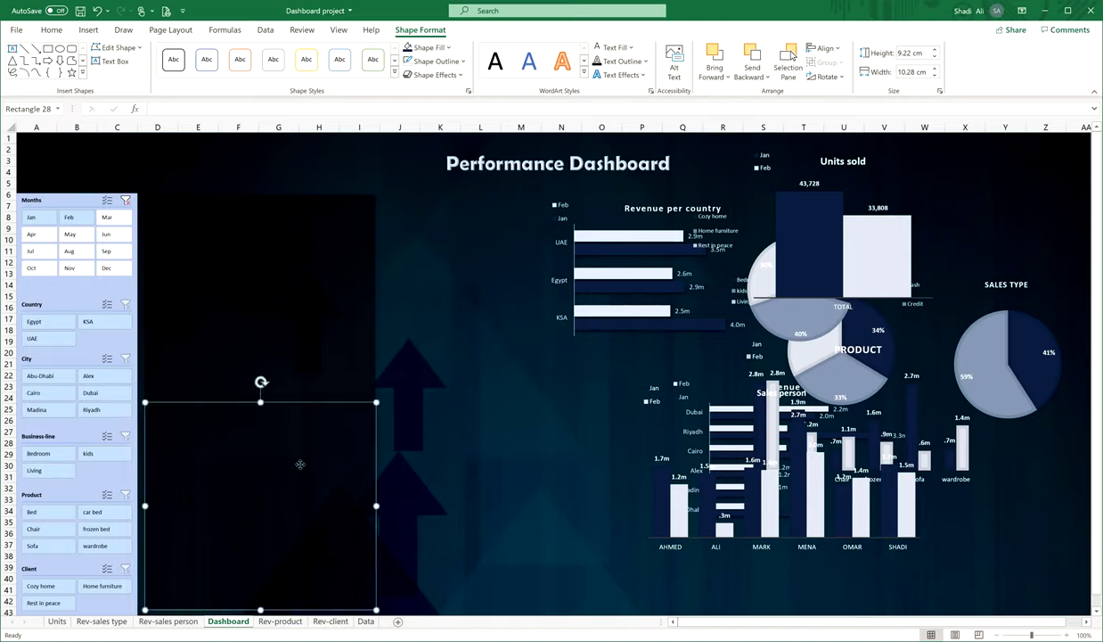
click(490, 379)
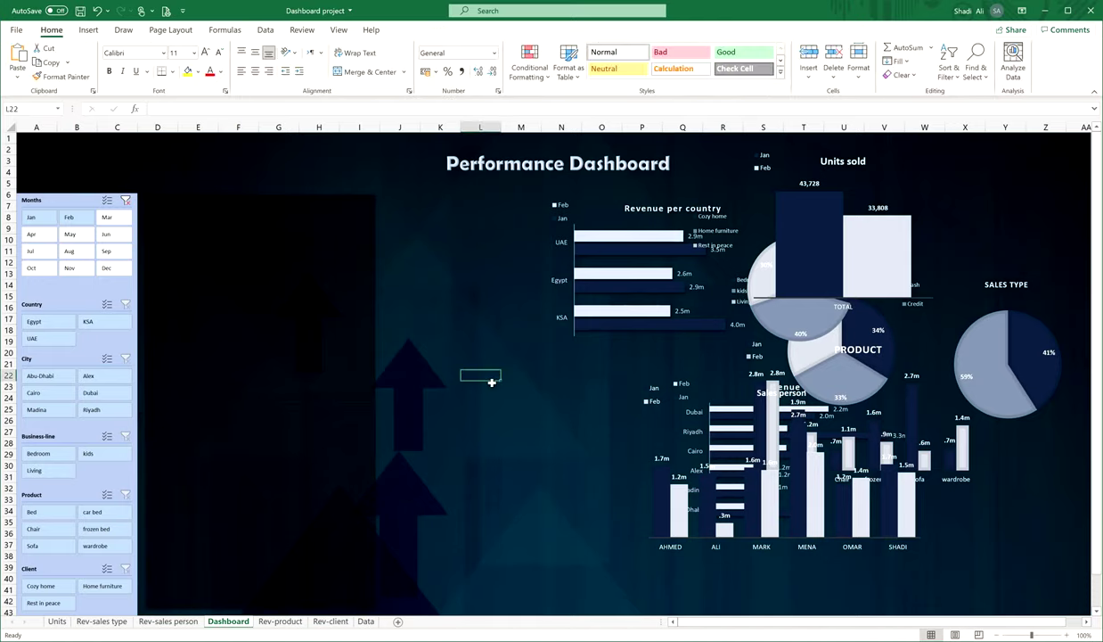
Move the Revenue per country chart clear of the Units sold and pie charts, beneath the Performance Dashboard title.
click(615, 197)
mouse_move(632, 194)
mouse_down()
mouse_move(518, 196)
mouse_move(651, 197)
mouse_up()
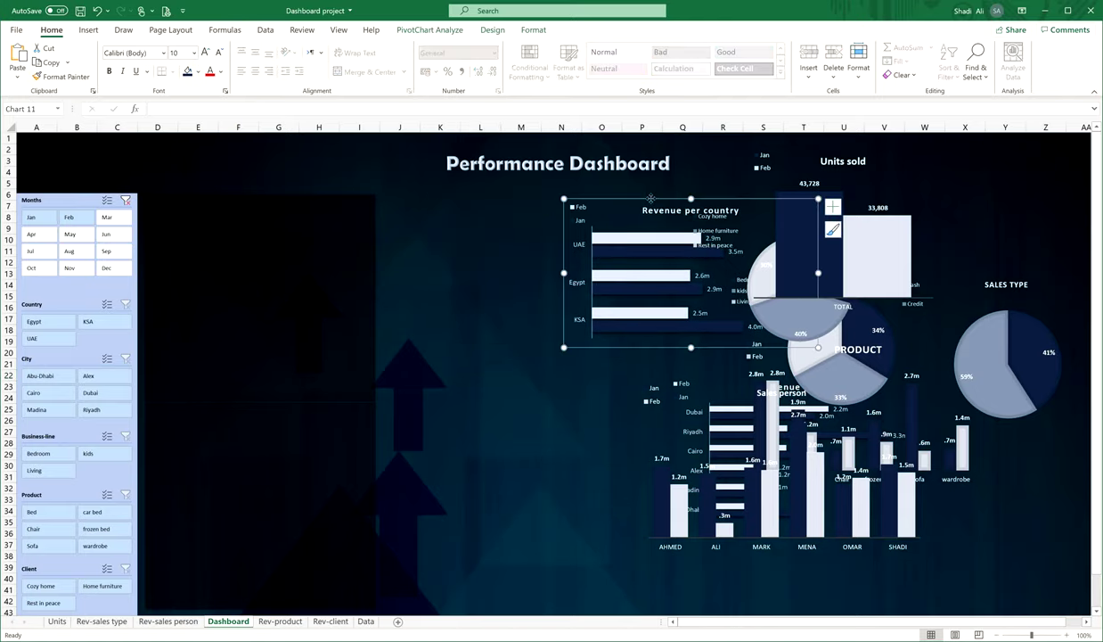
drag(632, 196, 505, 205)
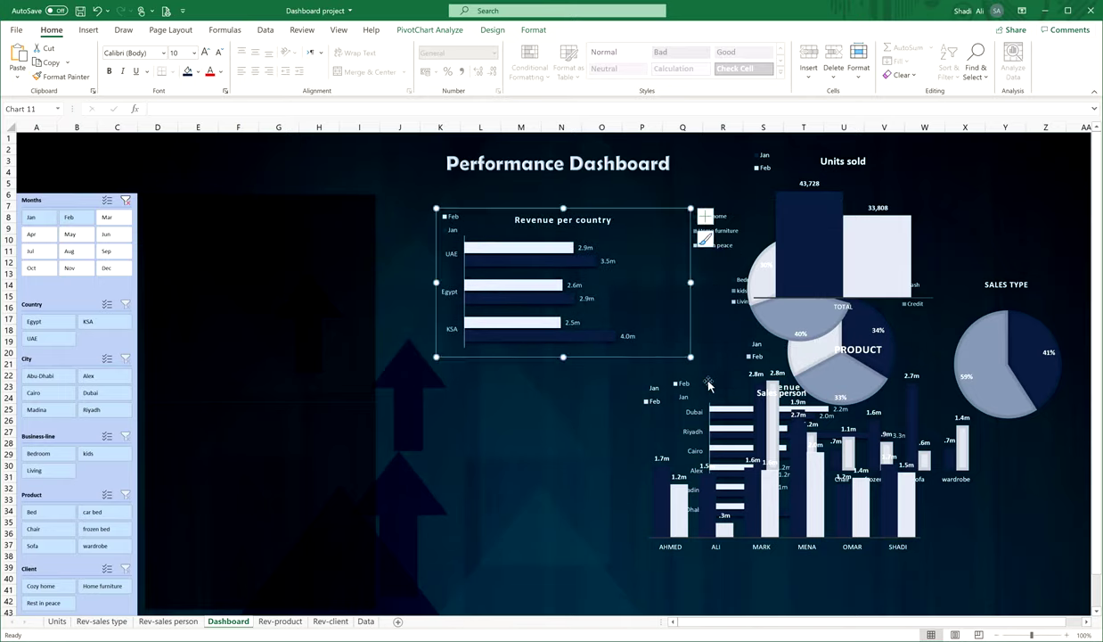
Move the Sales person chart off Revenue per city, and place Revenue per city below the Revenue per country chart.
click(681, 375)
drag(683, 372, 798, 412)
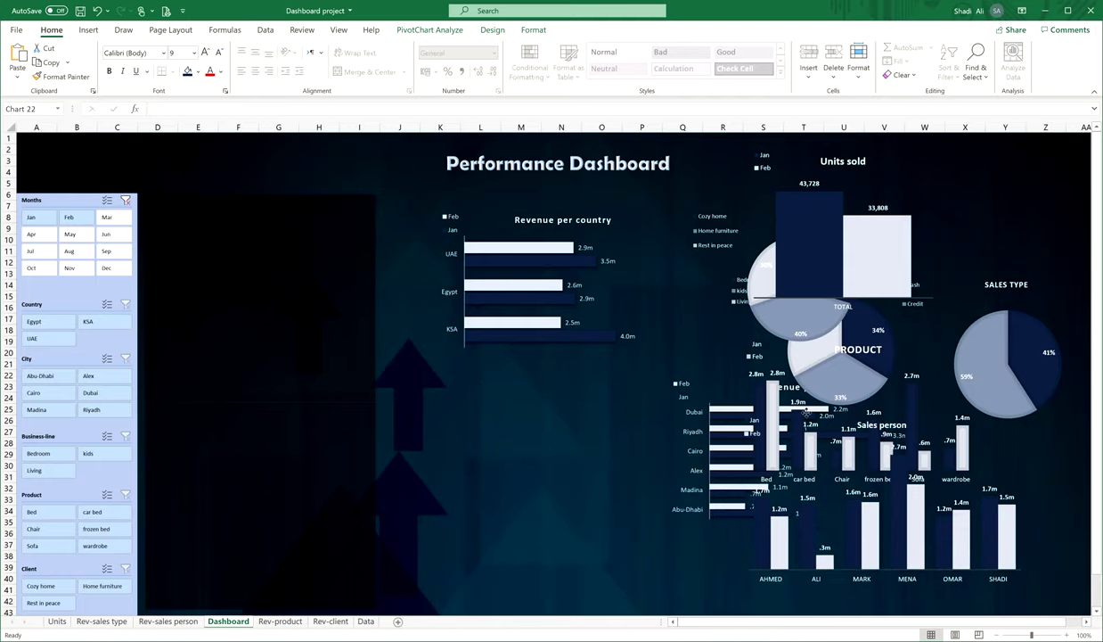
click(700, 417)
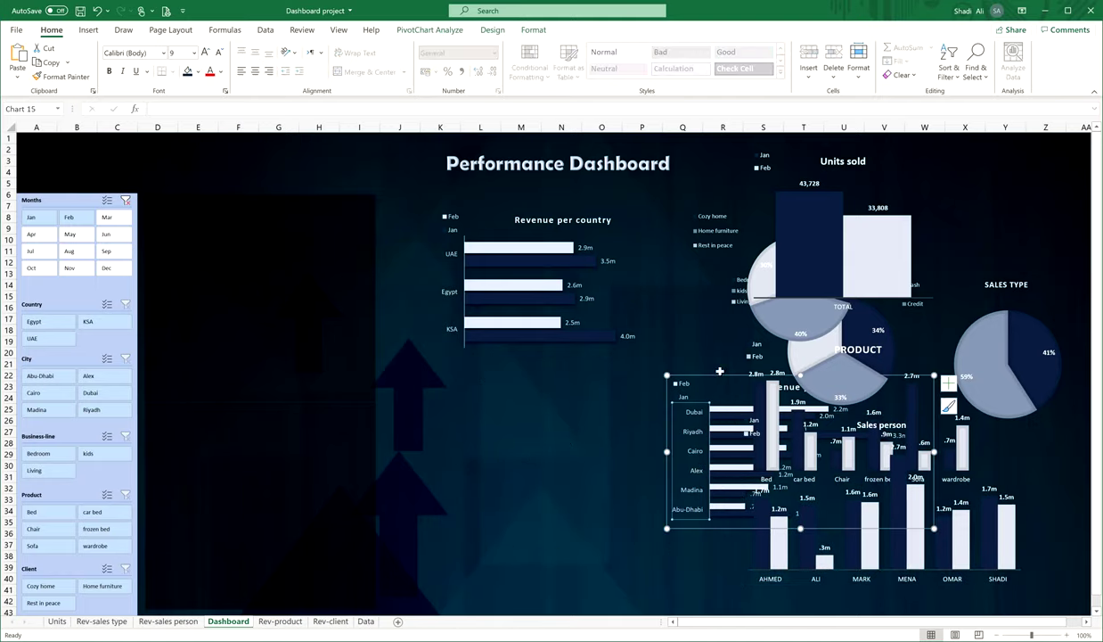
drag(720, 380, 499, 383)
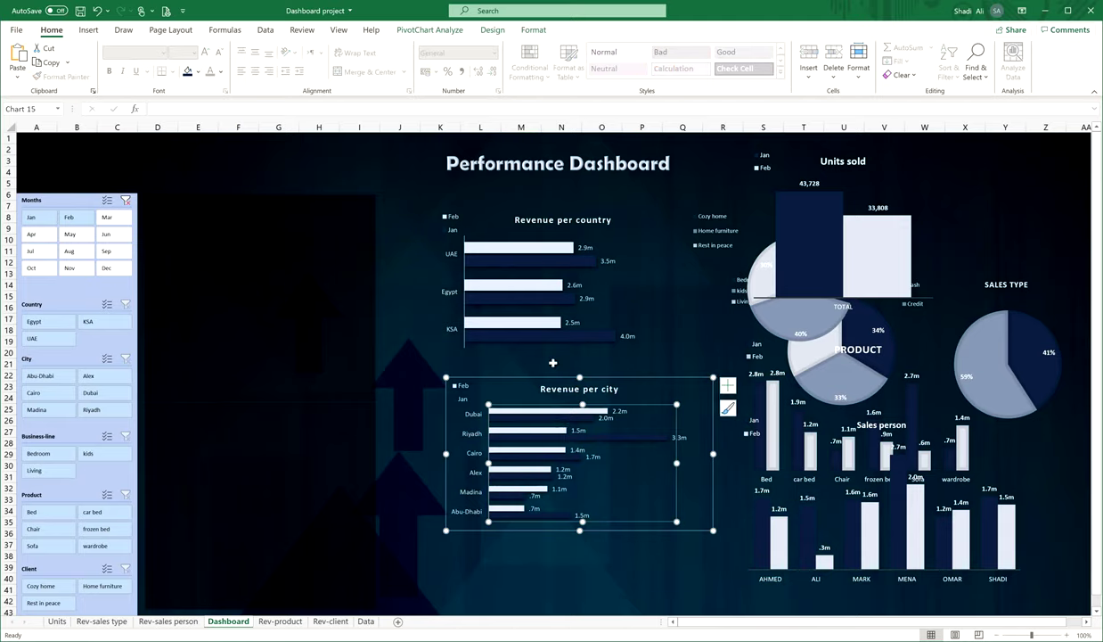
Bring the Revenue per country and Revenue per city charts to the front and move them together onto the black rectangles.
ctrl+click(519, 234)
right_click(517, 211)
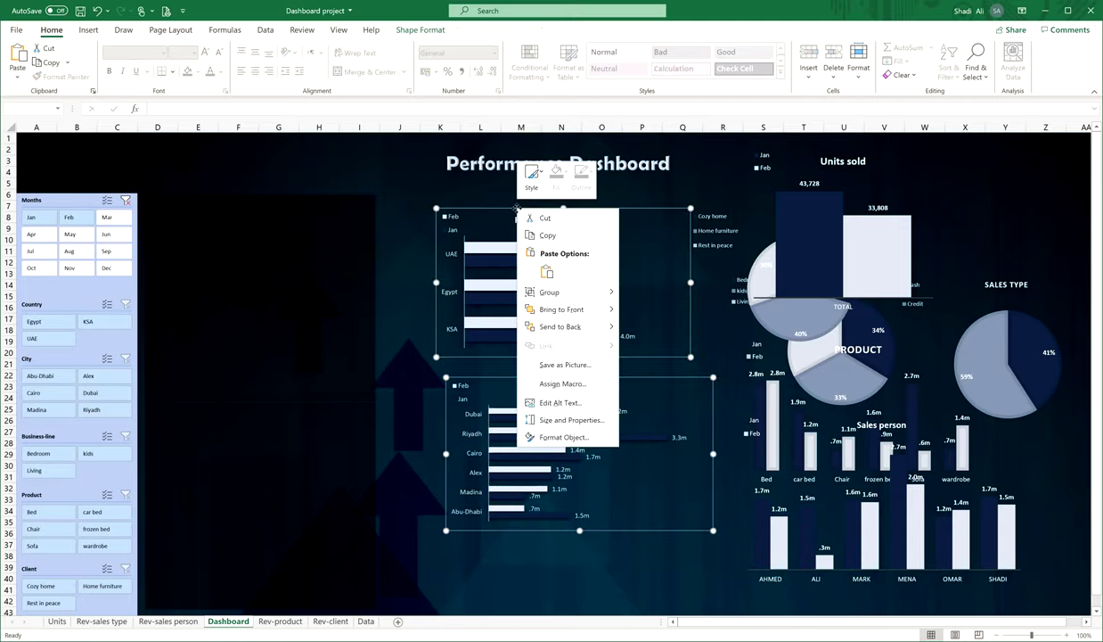
click(571, 309)
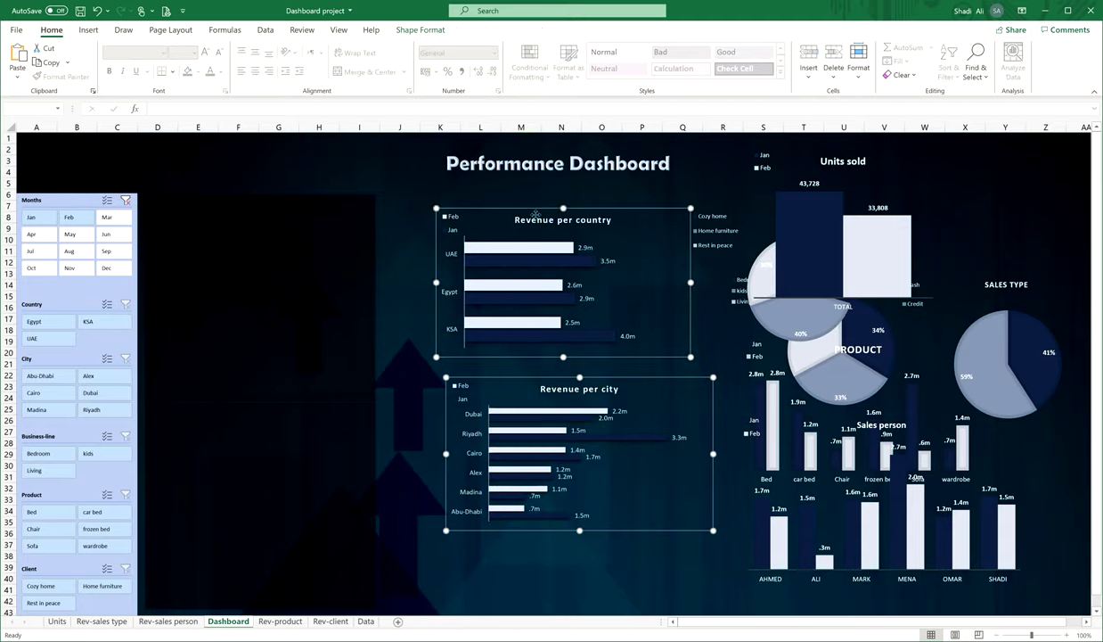
drag(532, 208, 247, 225)
click(484, 297)
Align the Revenue per country chart with the upper black rectangle and resize it to the rectangle's width and height.
click(309, 235)
drag(318, 221, 323, 195)
drag(400, 268, 376, 268)
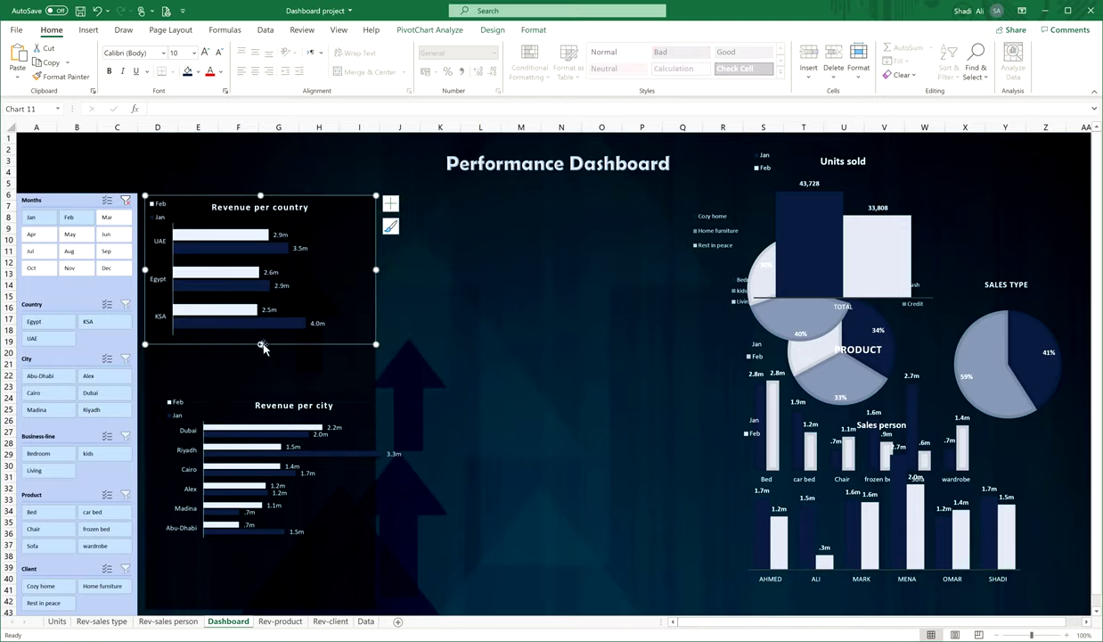
drag(260, 344, 262, 399)
click(484, 366)
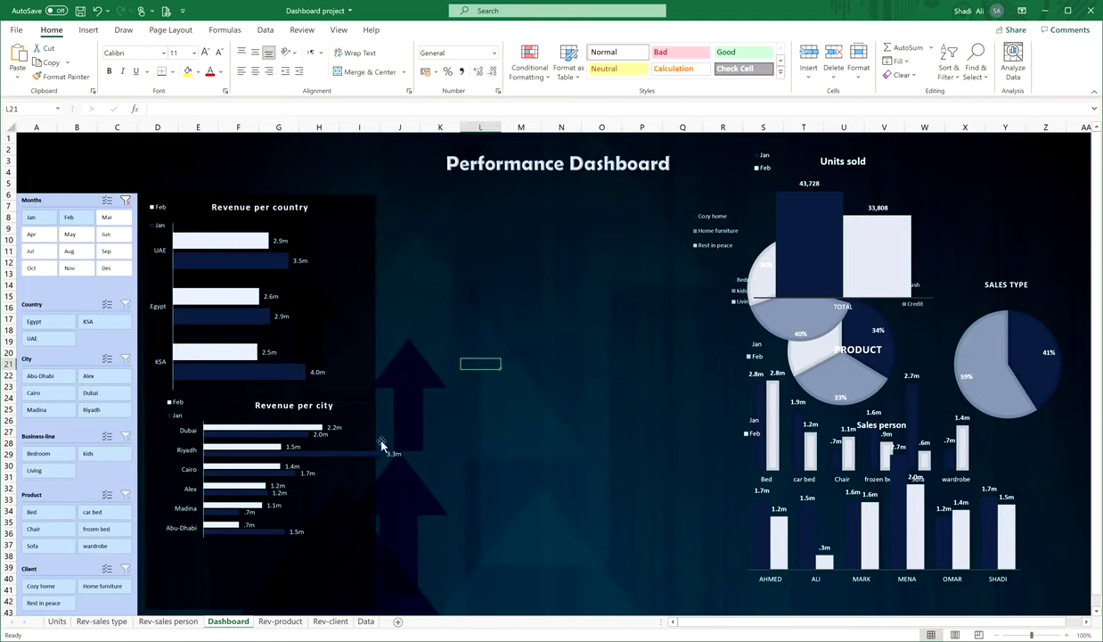
Align the Revenue per city chart with the lower black rectangle and resize it to fit the rectangle.
click(352, 431)
drag(352, 393, 336, 404)
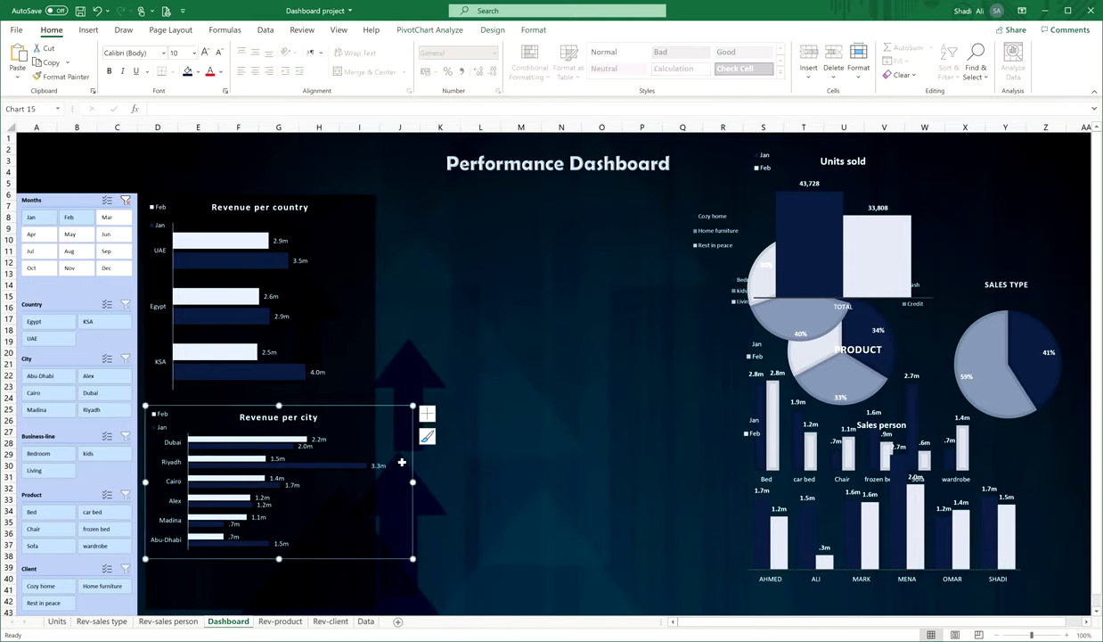
drag(415, 482, 372, 481)
drag(259, 559, 253, 609)
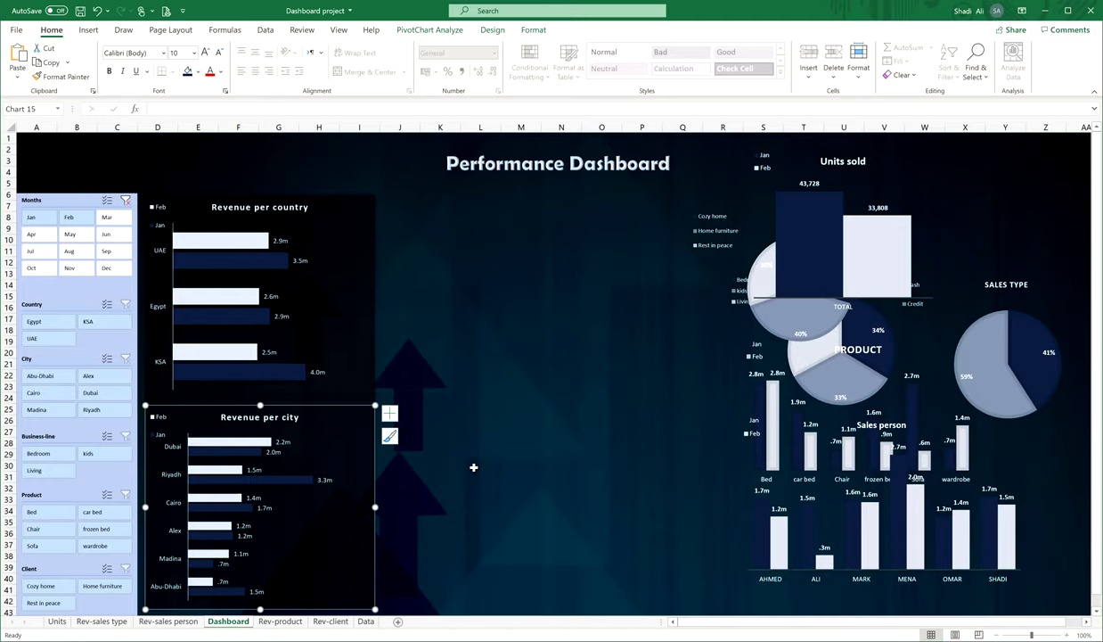
click(473, 467)
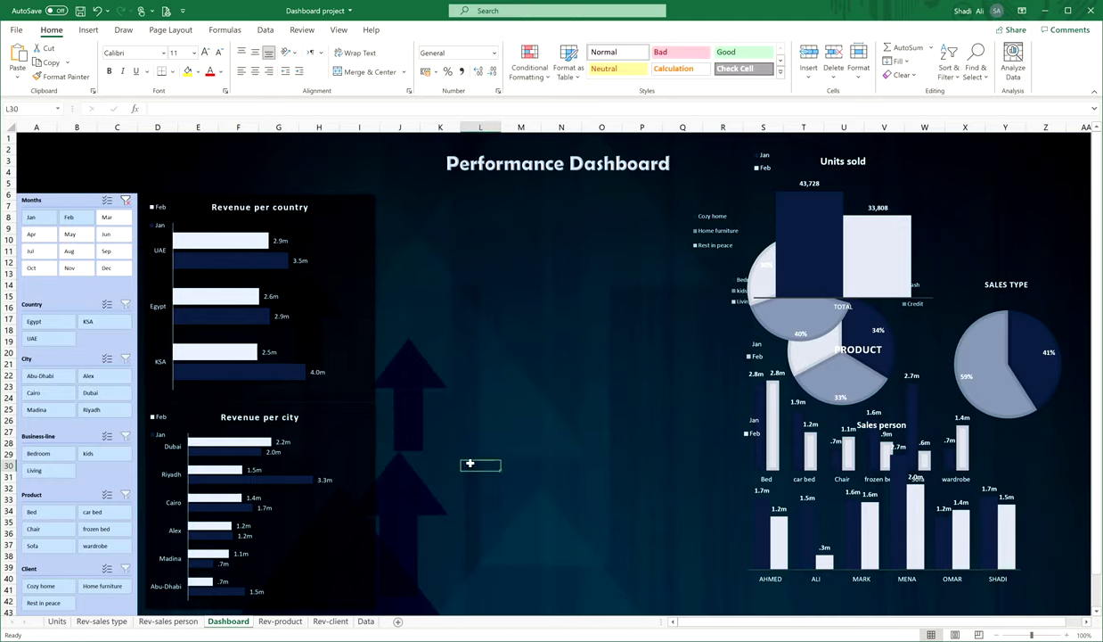
Duplicate the rectangle behind Revenue per country and place the copy flush beside it.
click(360, 240)
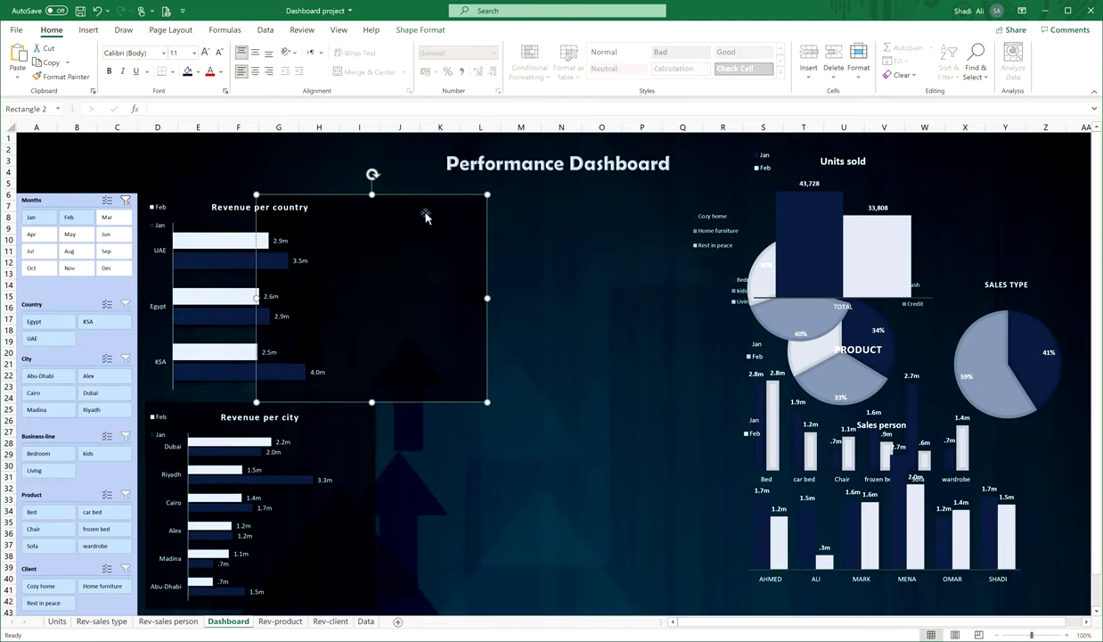
key(ctrl+d)
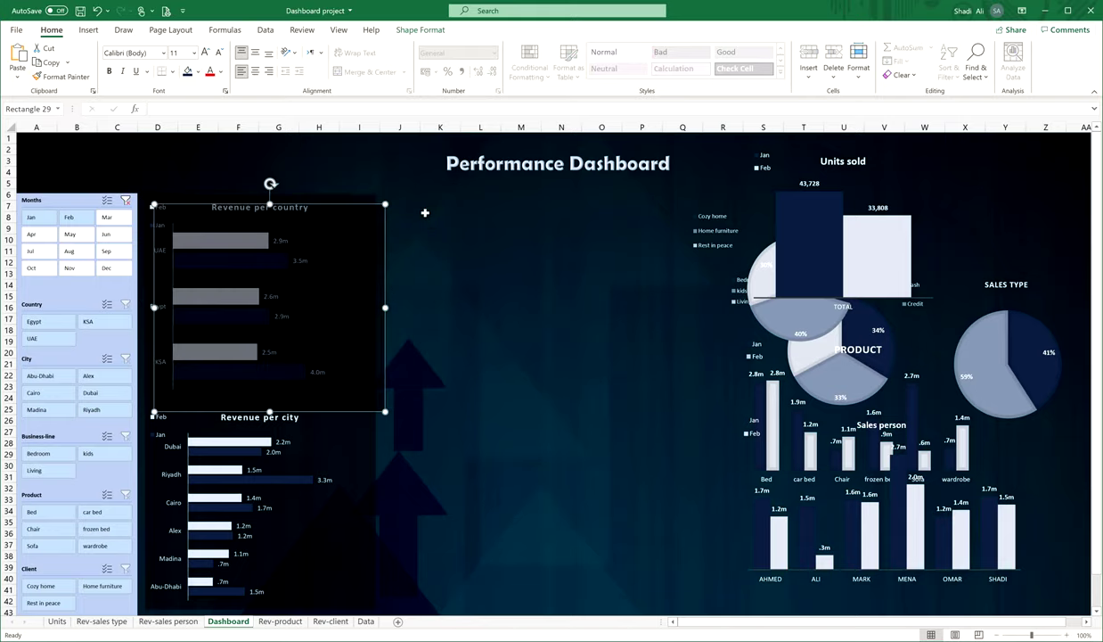
drag(347, 260, 569, 247)
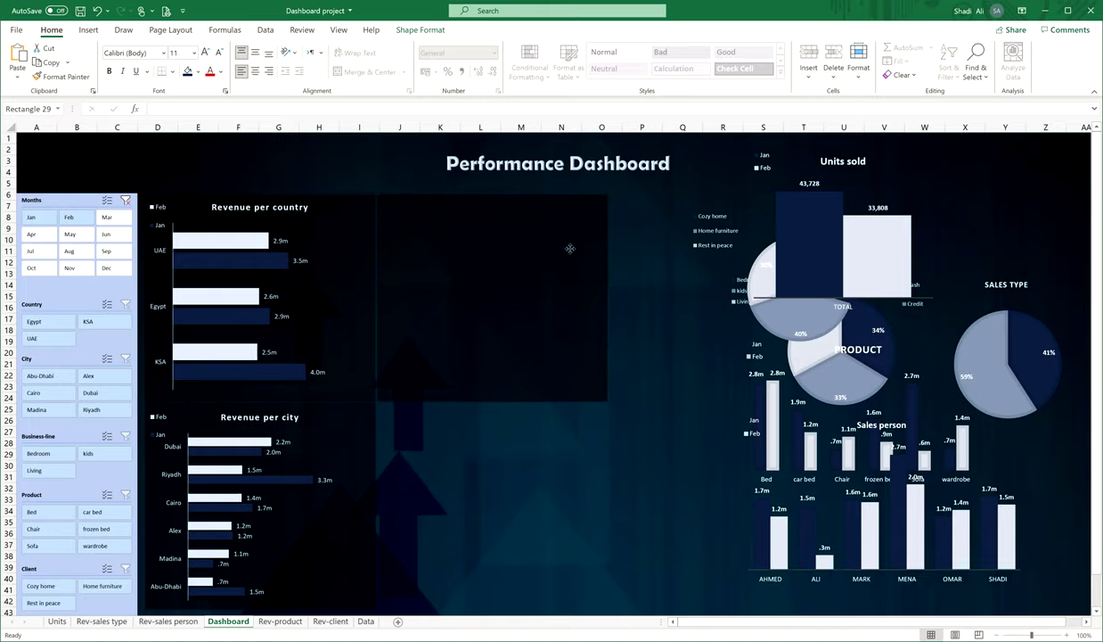
drag(570, 249, 571, 249)
Duplicate the empty black rectangle and place the copy directly below it, flush beside the Revenue per city rectangle.
key(ctrl+d)
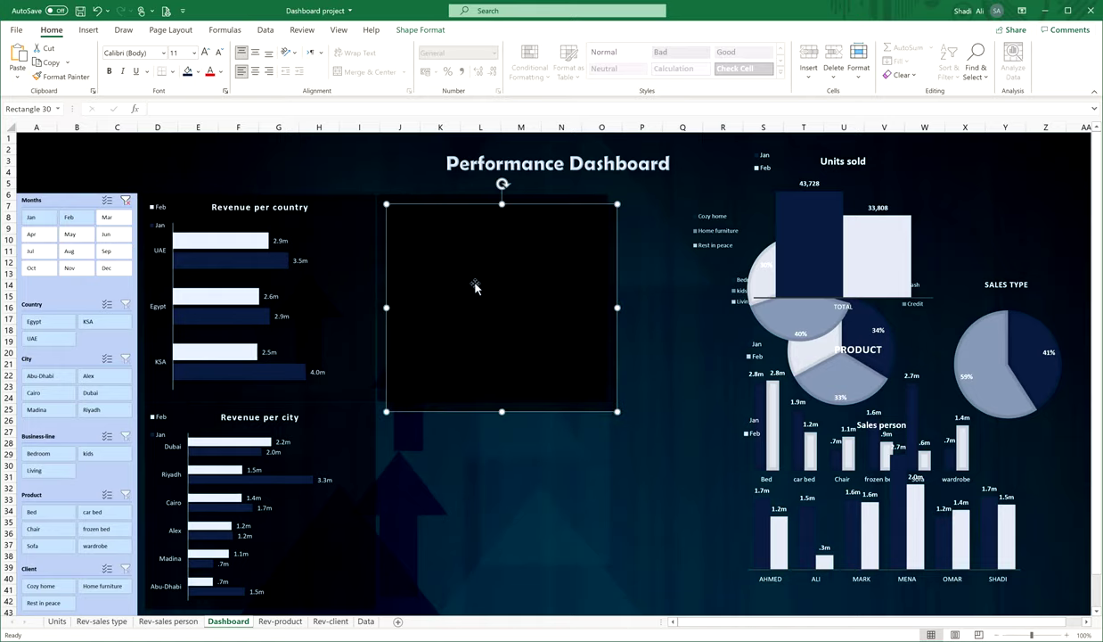
drag(475, 285, 465, 482)
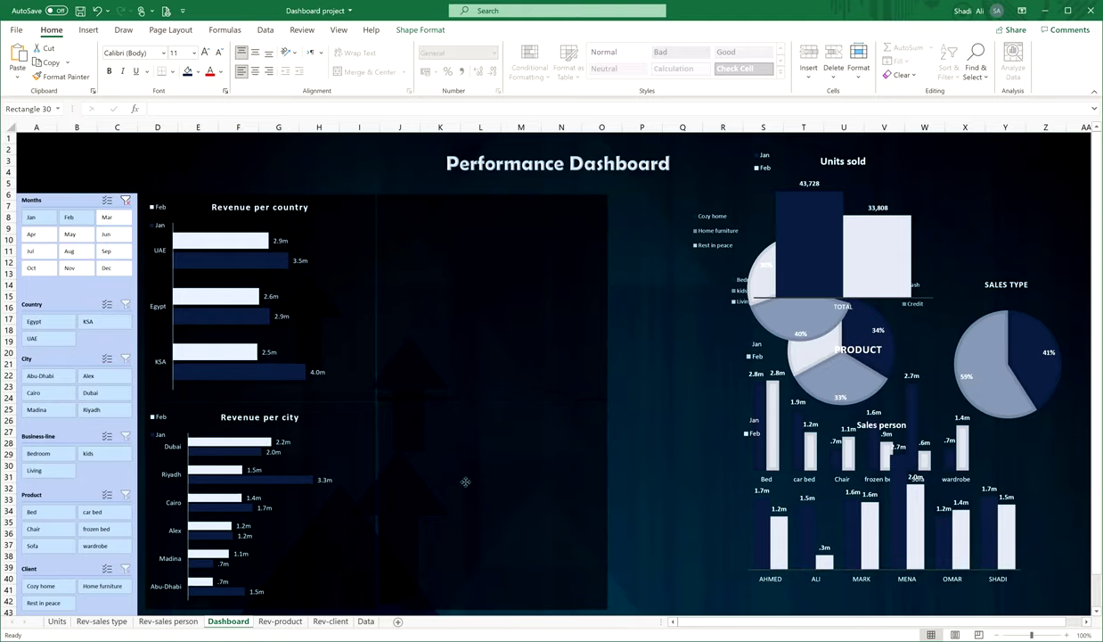
drag(465, 481, 465, 481)
click(673, 392)
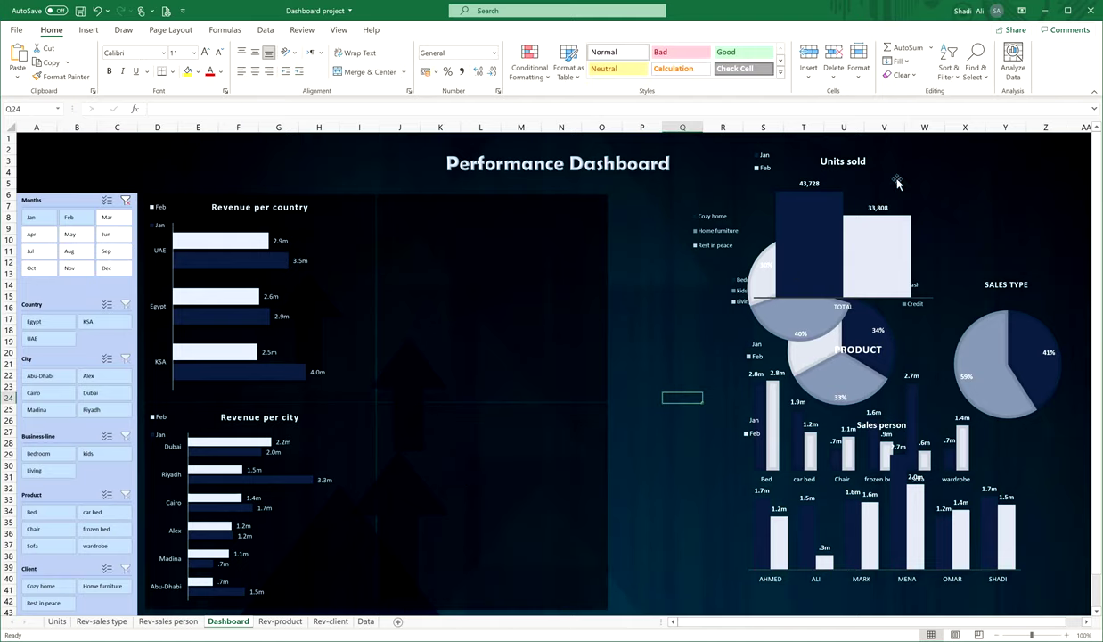
Widen both empty black rectangles equally toward the unplaced charts, ending near column P.
click(599, 308)
drag(607, 298, 664, 298)
click(553, 480)
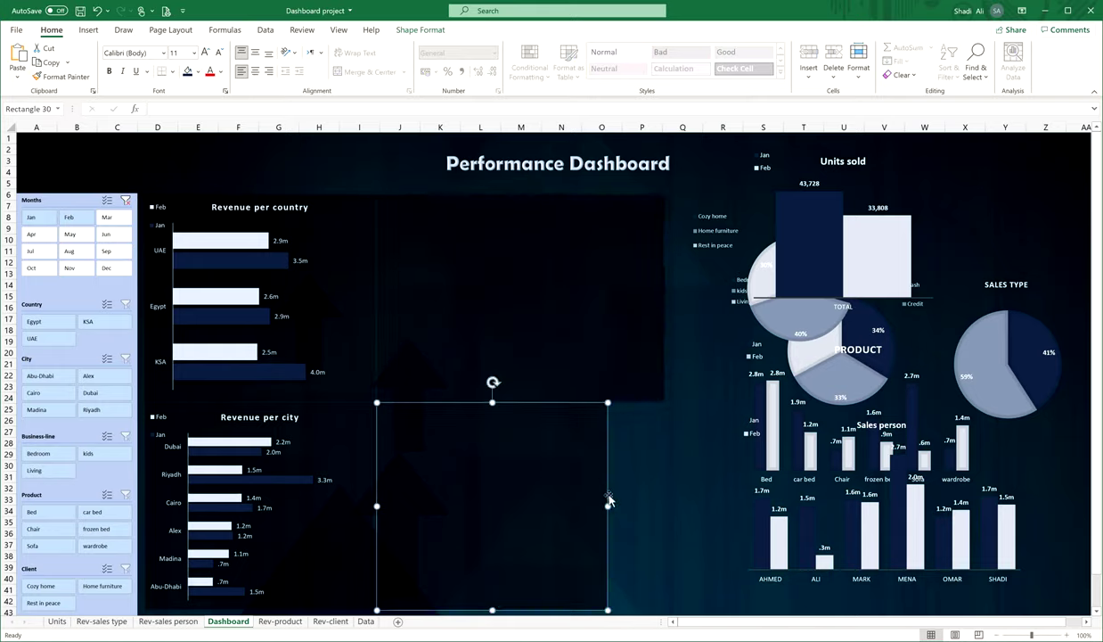
drag(606, 505, 664, 505)
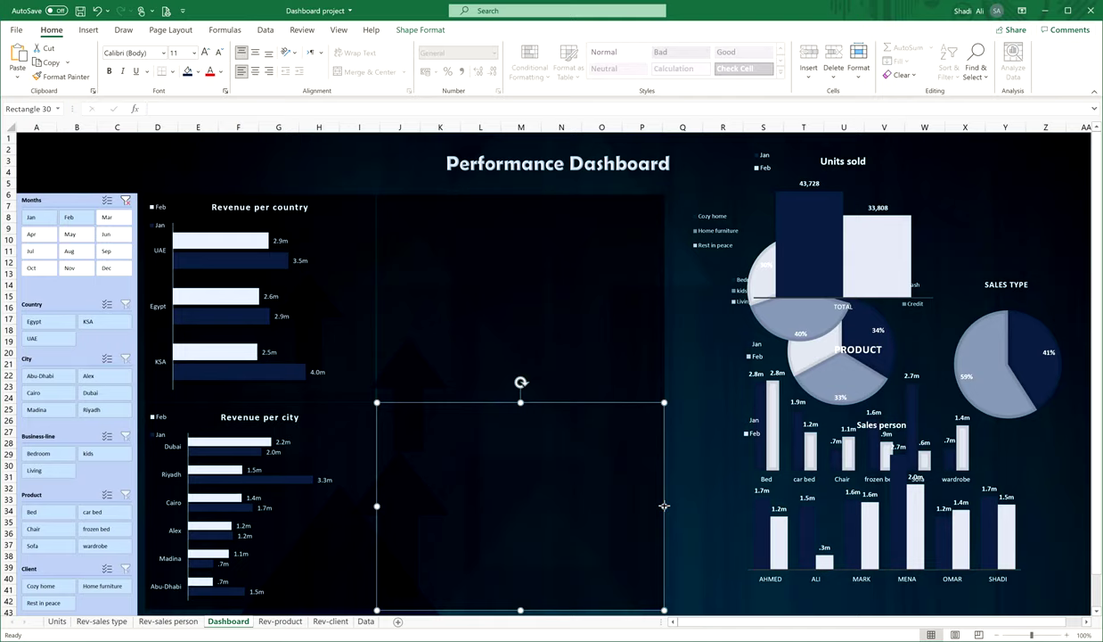
Move the Sales person chart onto the lower empty rectangle beside Revenue per city and bring it to the front.
click(726, 413)
drag(745, 409, 754, 404)
click(715, 510)
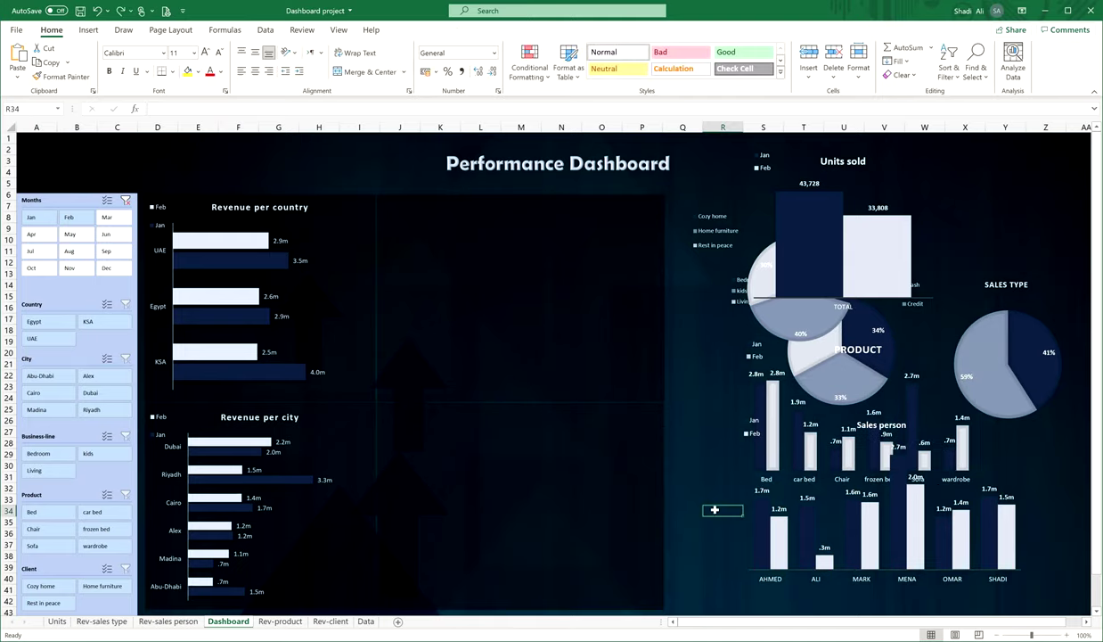
click(831, 502)
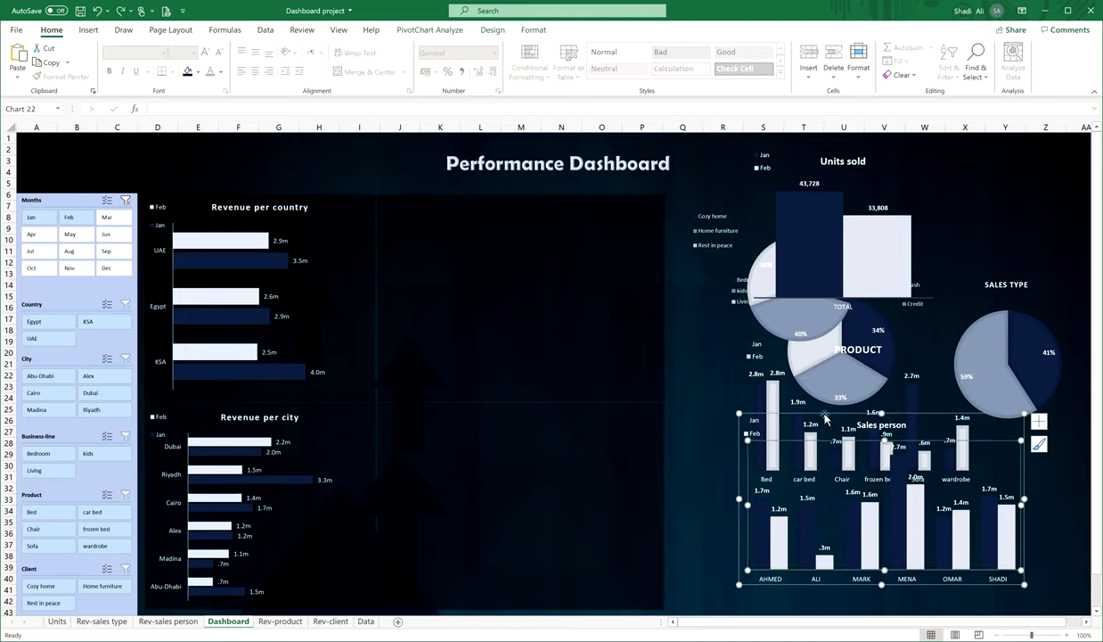
drag(825, 418, 481, 434)
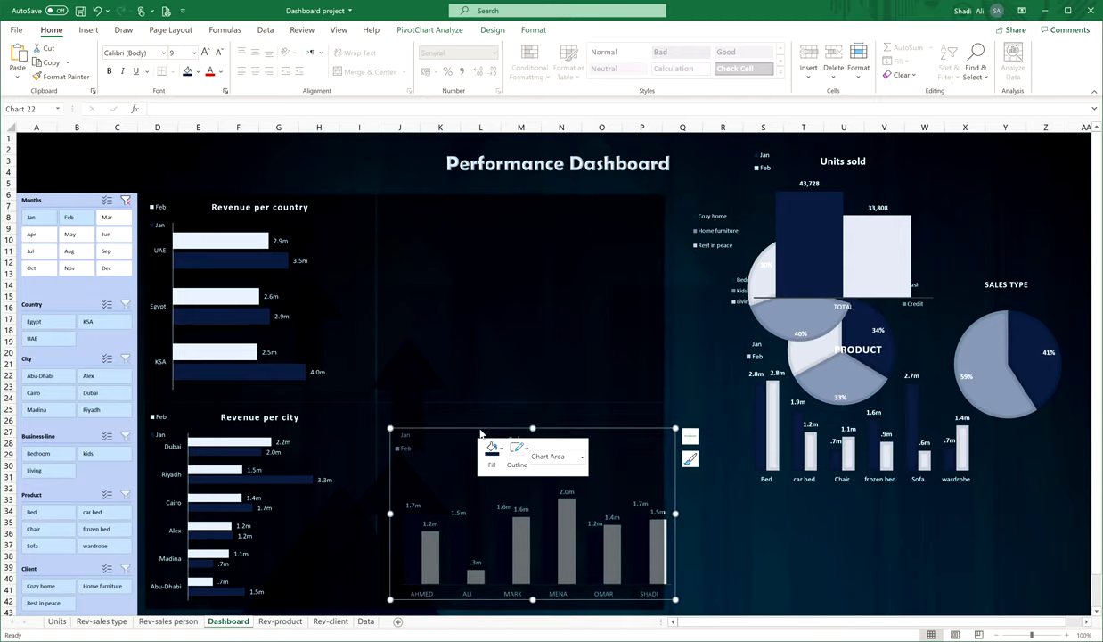
click(517, 297)
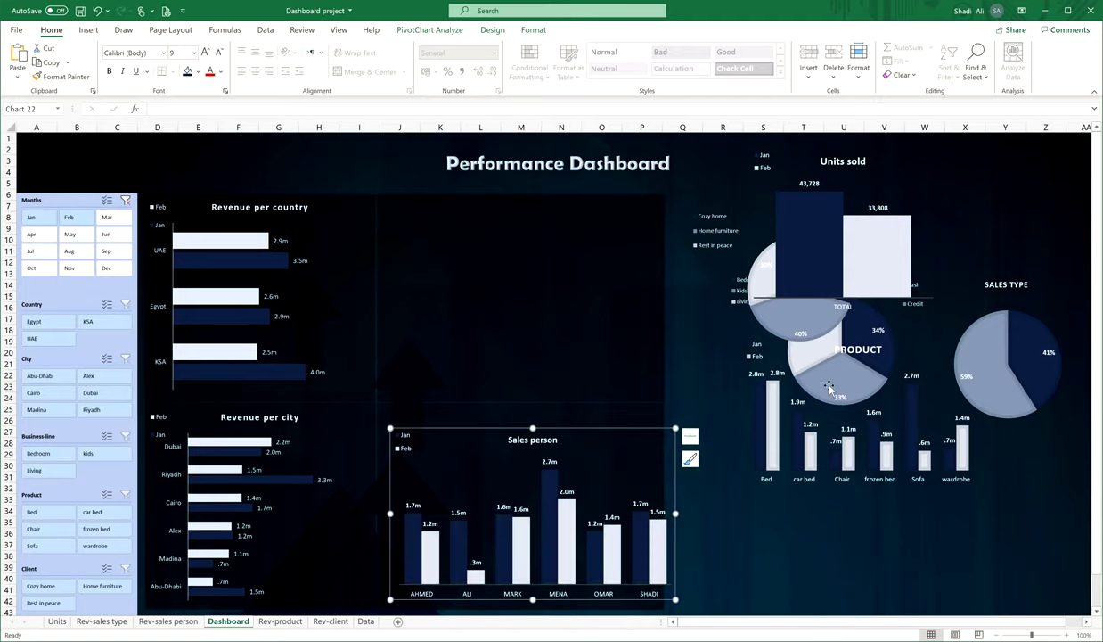
Move the Product chart onto the empty upper rectangle beside Revenue per country and bring it to the front.
click(842, 410)
drag(759, 342, 449, 233)
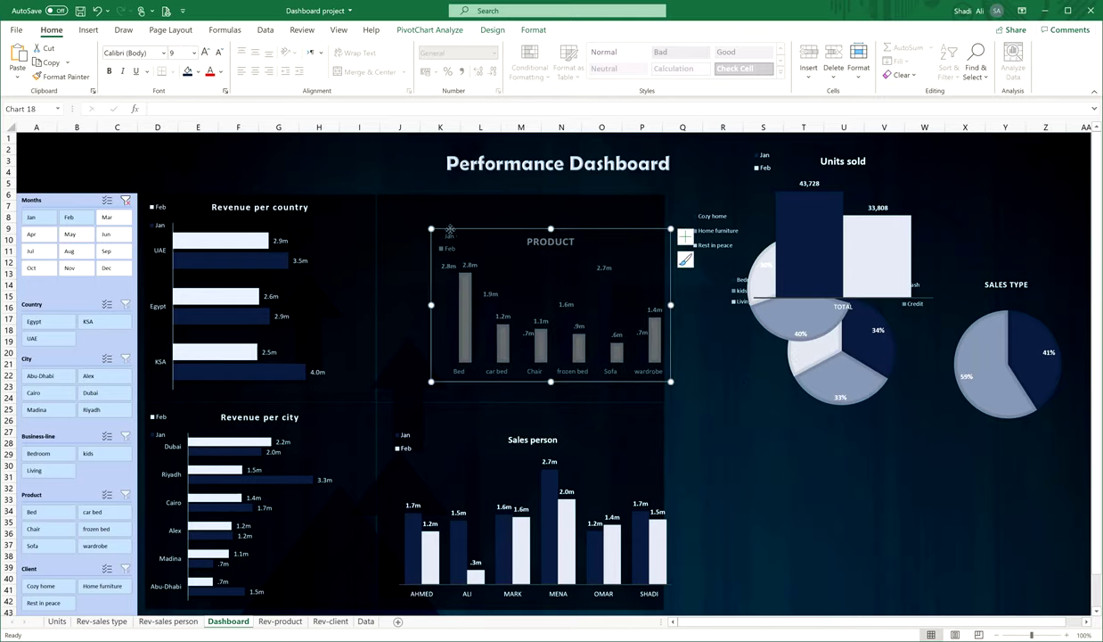
right_click(450, 230)
click(477, 468)
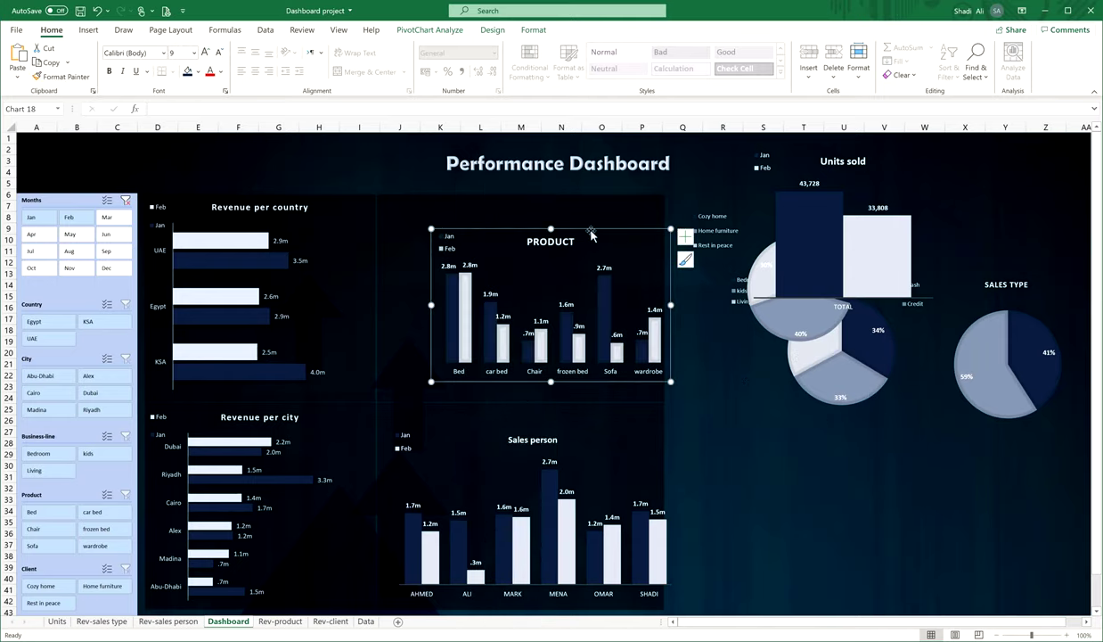
Align the Product chart with its rectangle's upper corner beside Revenue per country, then widen and lengthen it to fill the rectangle.
drag(551, 212, 497, 181)
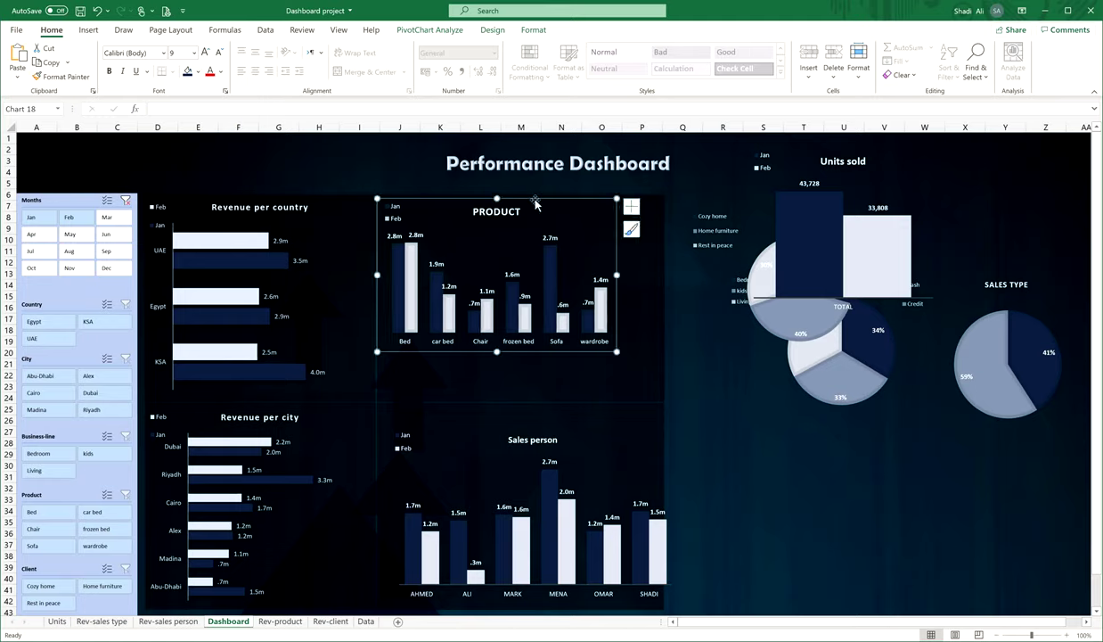
drag(617, 275, 664, 274)
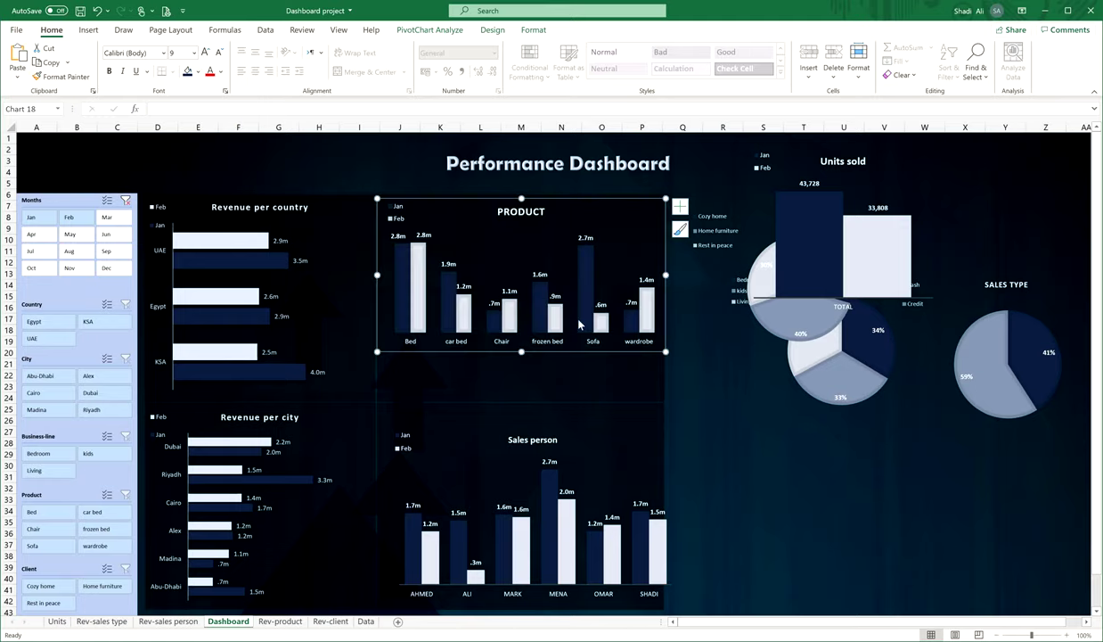
drag(521, 351, 519, 400)
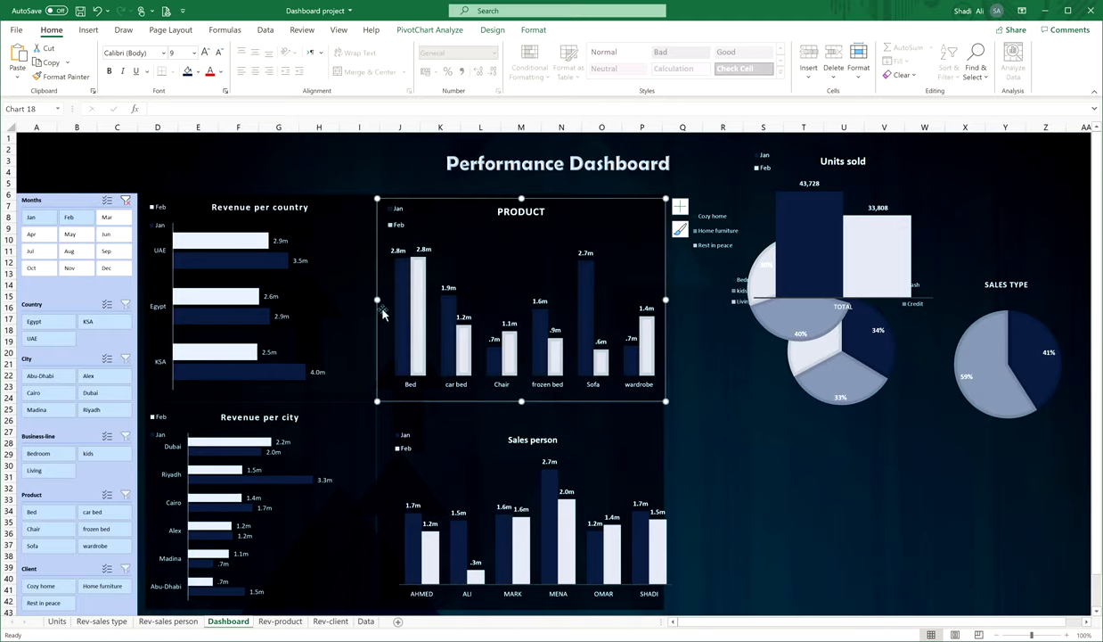
Align the Sales person chart with the upper corner of its rectangle and lengthen it down to the rectangle's lower edge.
click(570, 426)
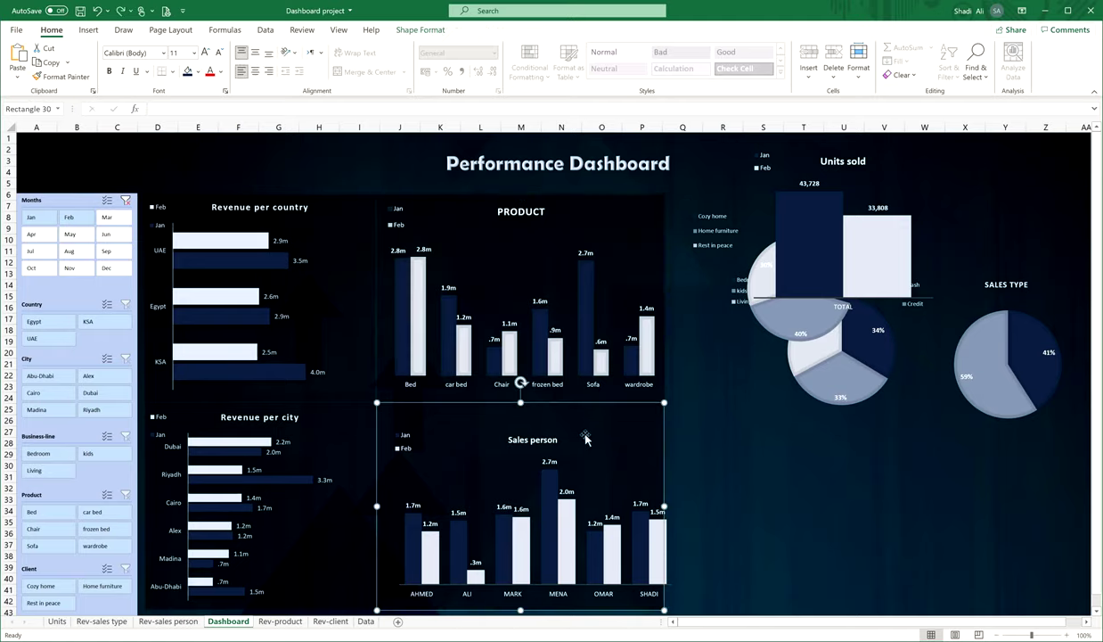
click(586, 463)
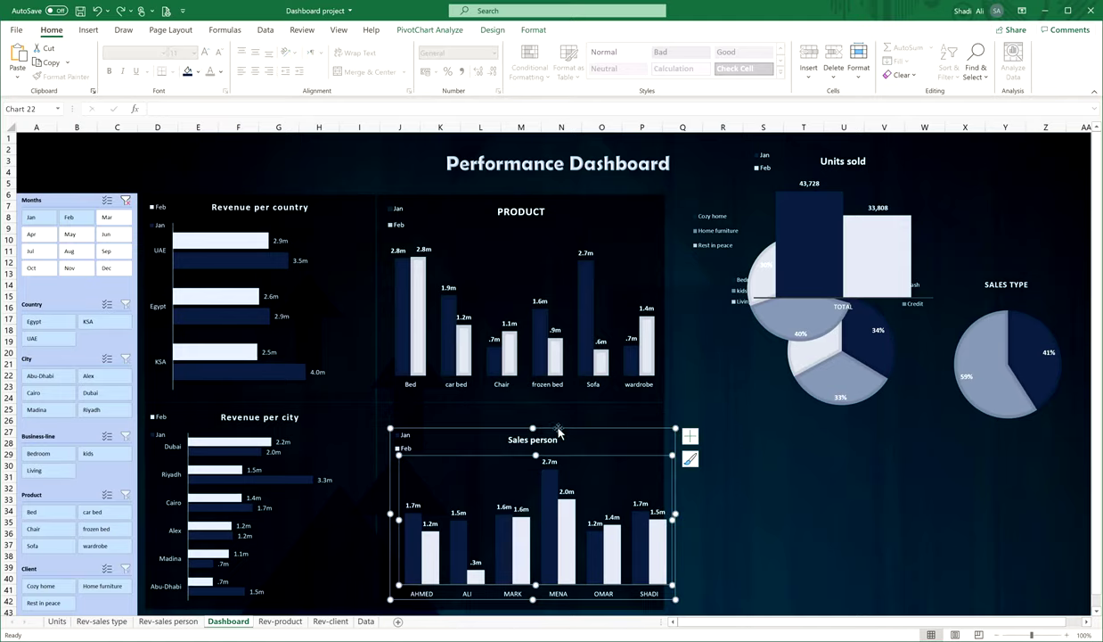
drag(541, 425, 544, 405)
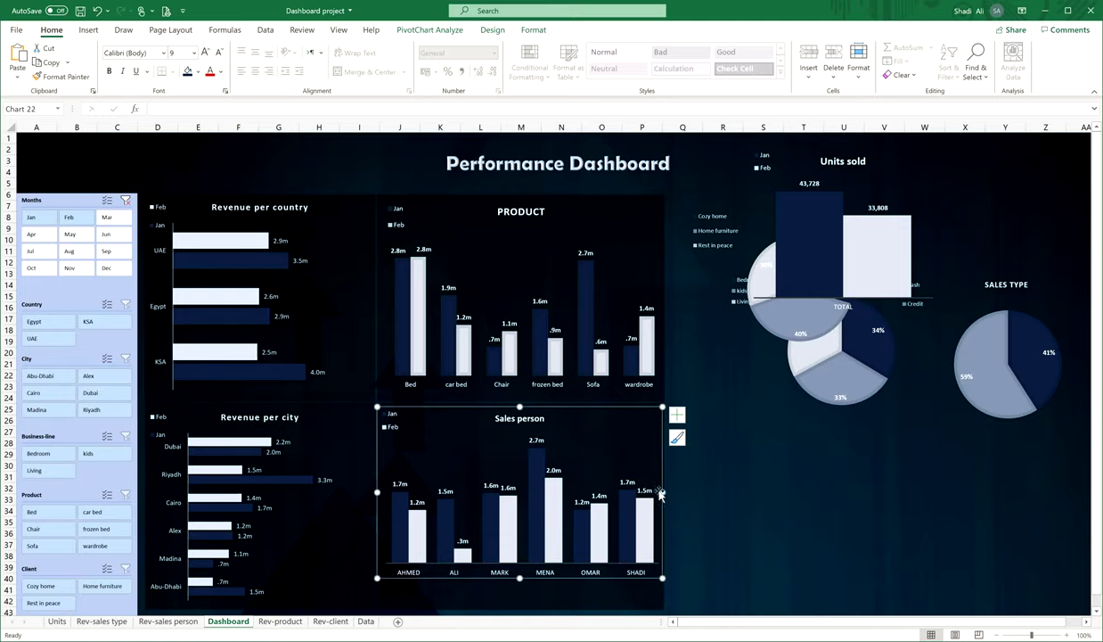
drag(519, 579, 526, 608)
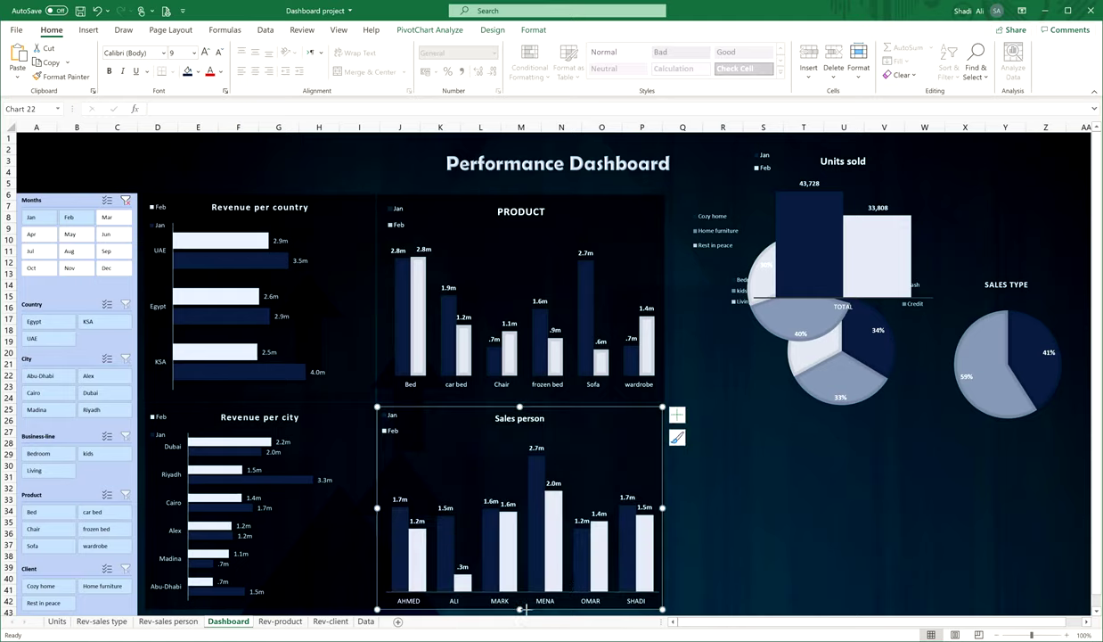
click(744, 487)
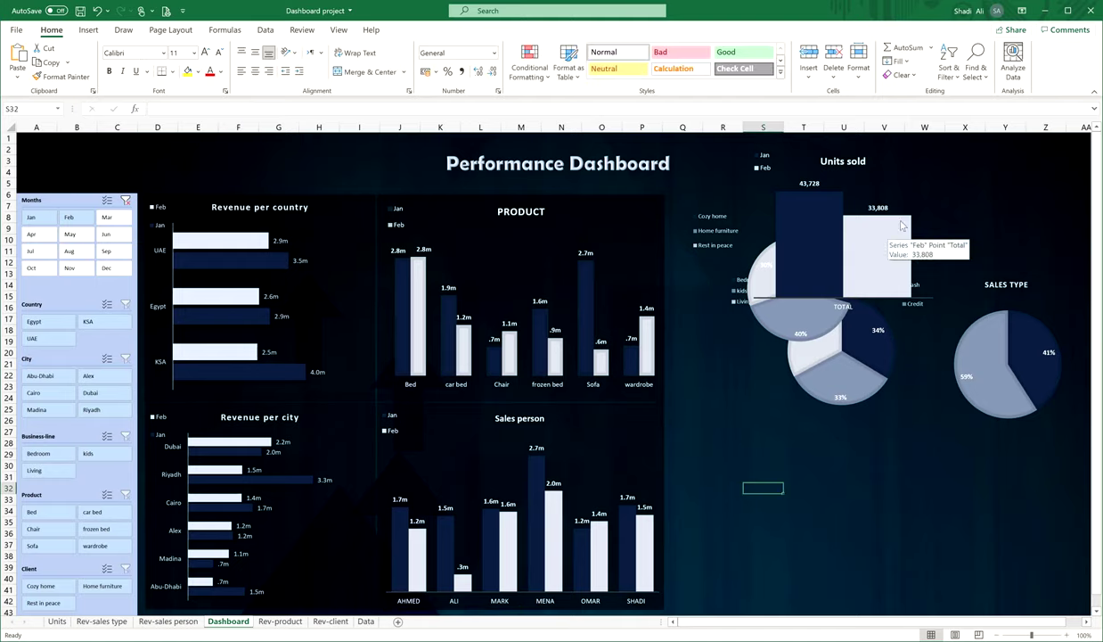
Duplicate the rectangle behind Product flush beside it and stretch the copy down to the lower edge of the Sales person rectangle.
click(639, 223)
drag(638, 224, 920, 195)
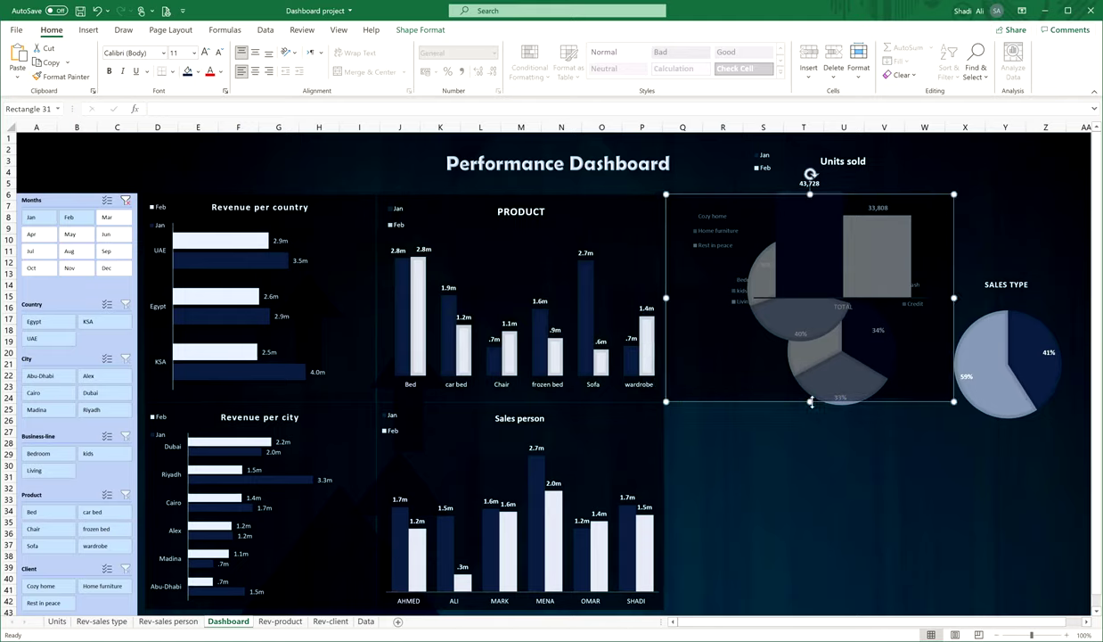
drag(809, 402, 813, 610)
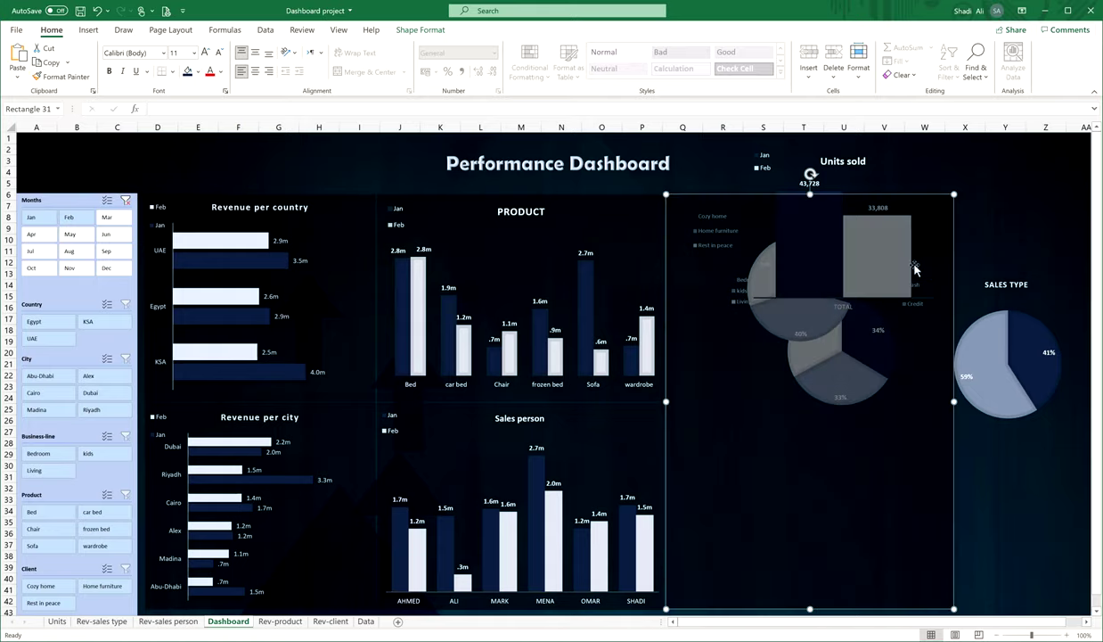
Send the tall rectangle behind the charts and move the Units sold chart off the pie charts, over columns W to Z.
right_click(910, 193)
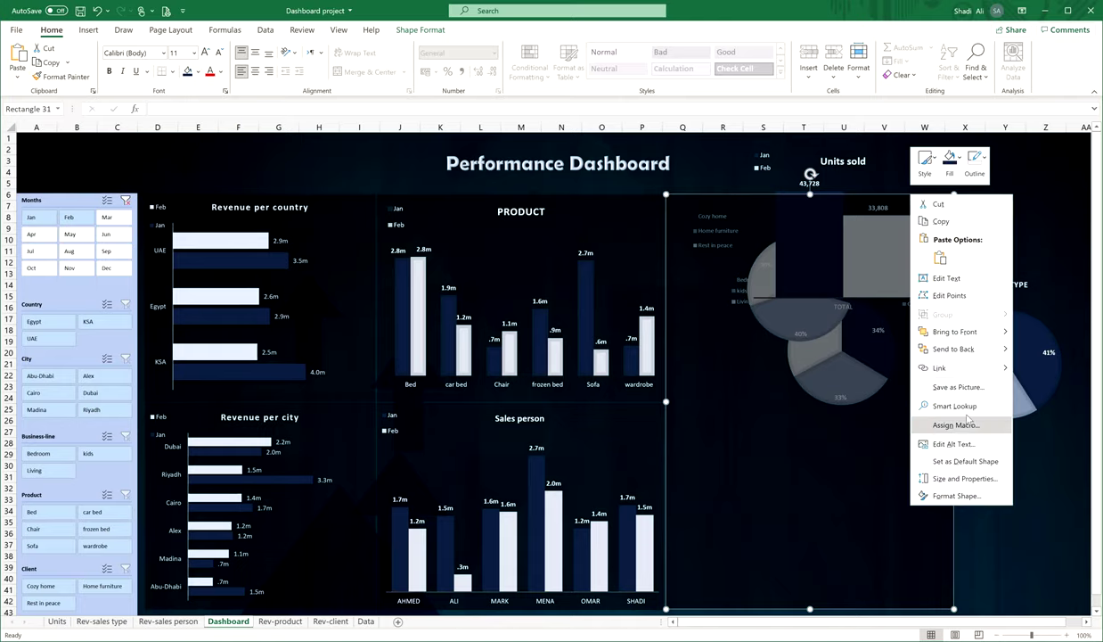
click(953, 349)
click(889, 240)
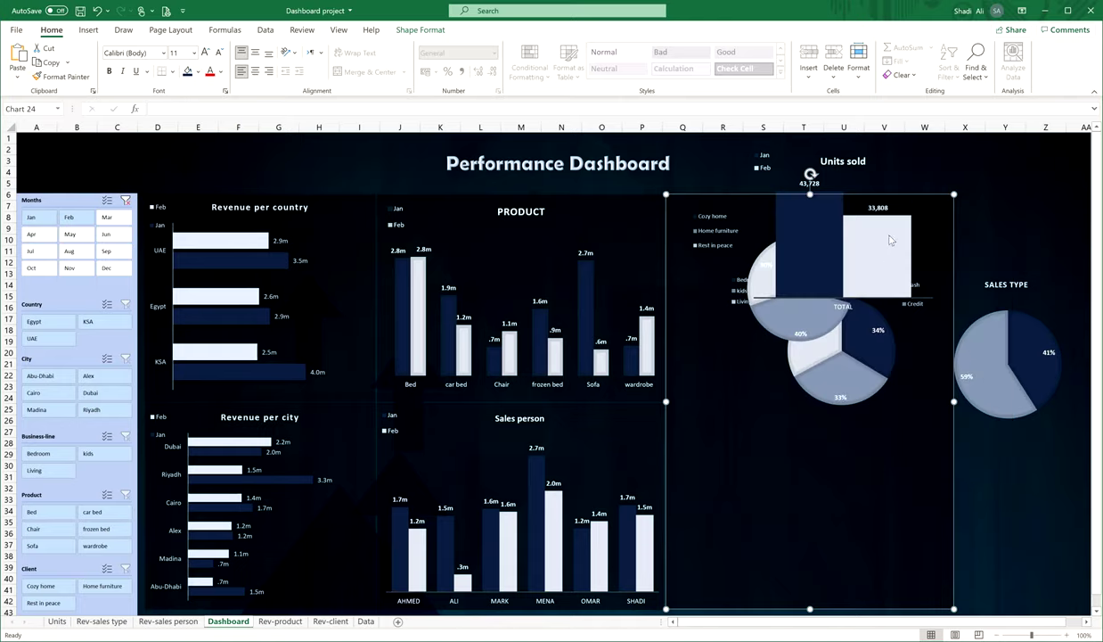
drag(802, 150, 955, 177)
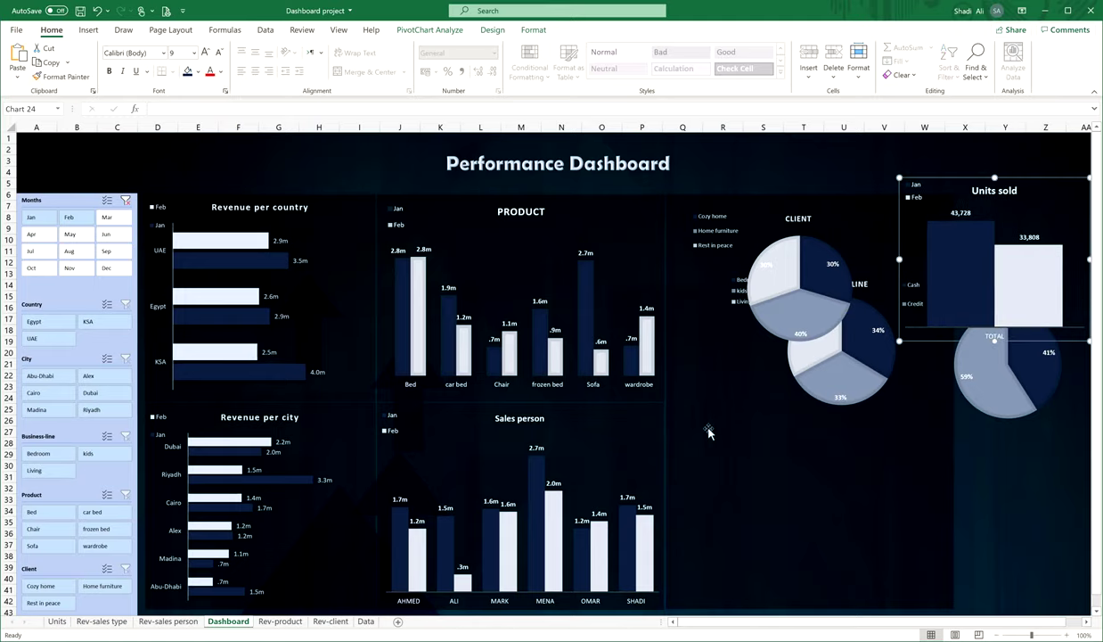
Widen the rectangle behind Sales person slightly so its edge meets the tall rectangle.
click(638, 408)
click(666, 505)
click(656, 497)
mouse_move(663, 505)
mouse_down()
mouse_move(652, 505)
mouse_move(664, 503)
mouse_up()
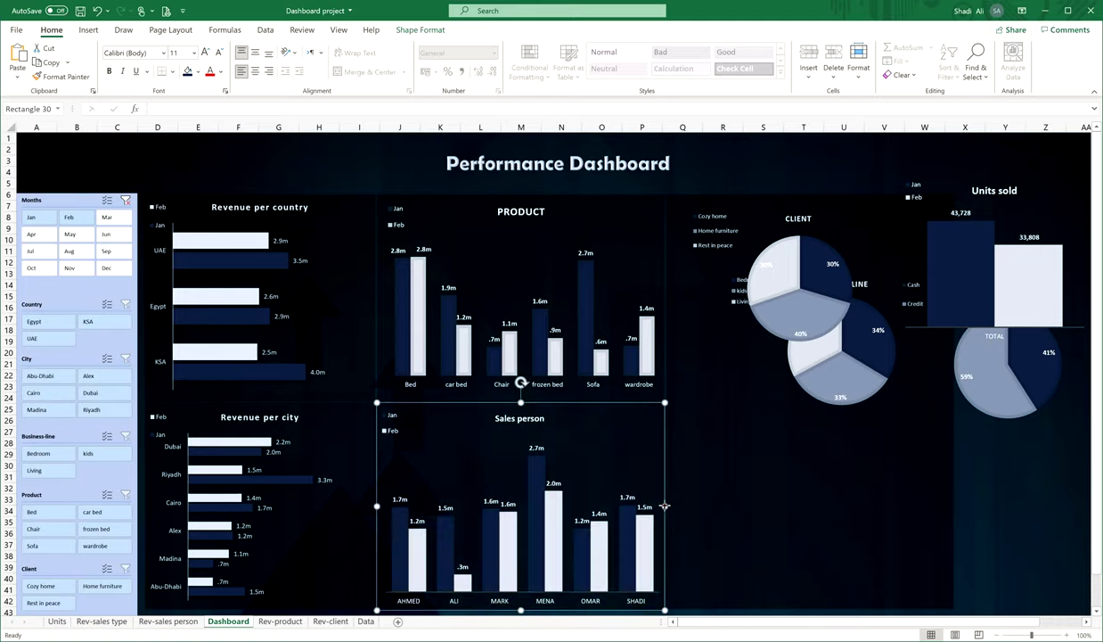
click(953, 488)
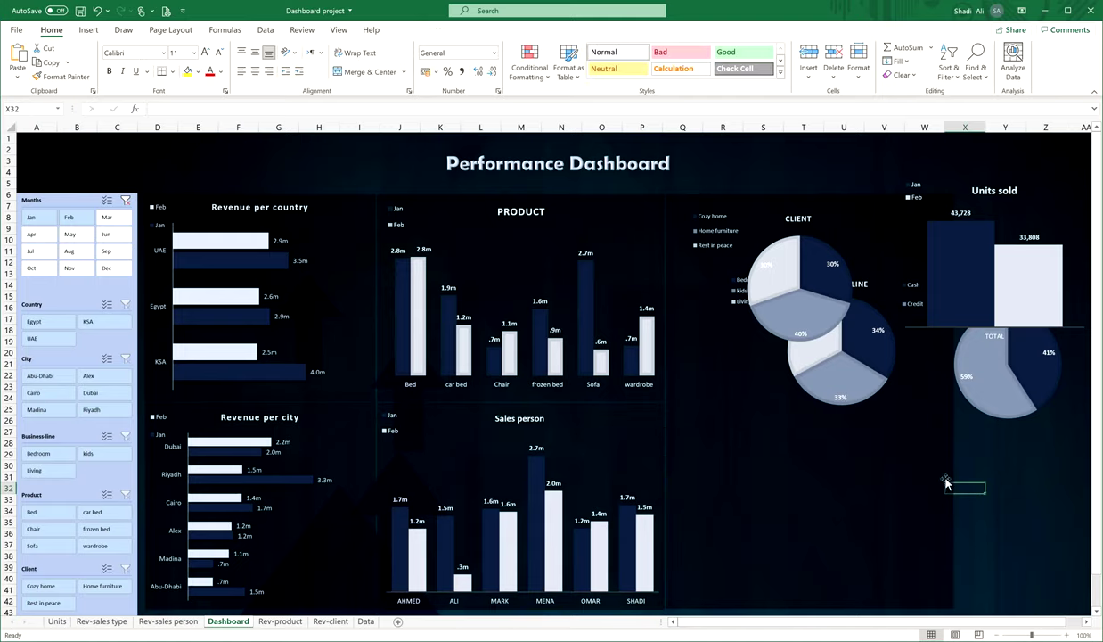
Move the Client pie chart to the upper corner of the tall rectangle, next to the Product chart.
click(800, 221)
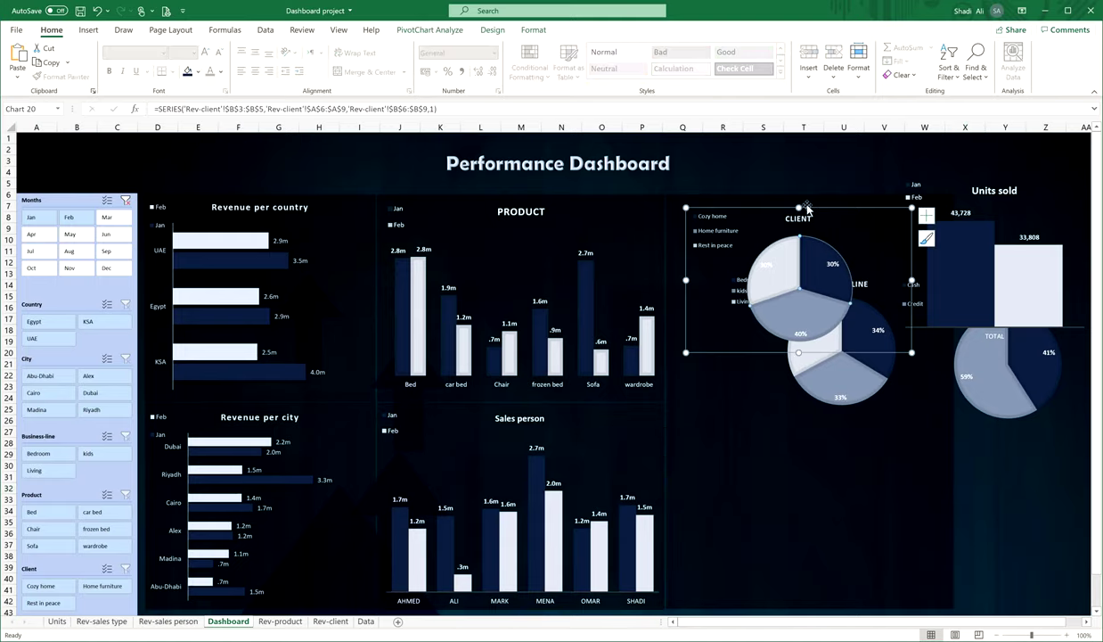
click(800, 196)
mouse_move(800, 196)
mouse_down()
mouse_move(823, 206)
mouse_move(812, 196)
mouse_up()
click(827, 211)
Move the Business Line pie chart directly below the Client chart on the tall rectangle.
click(834, 364)
click(849, 311)
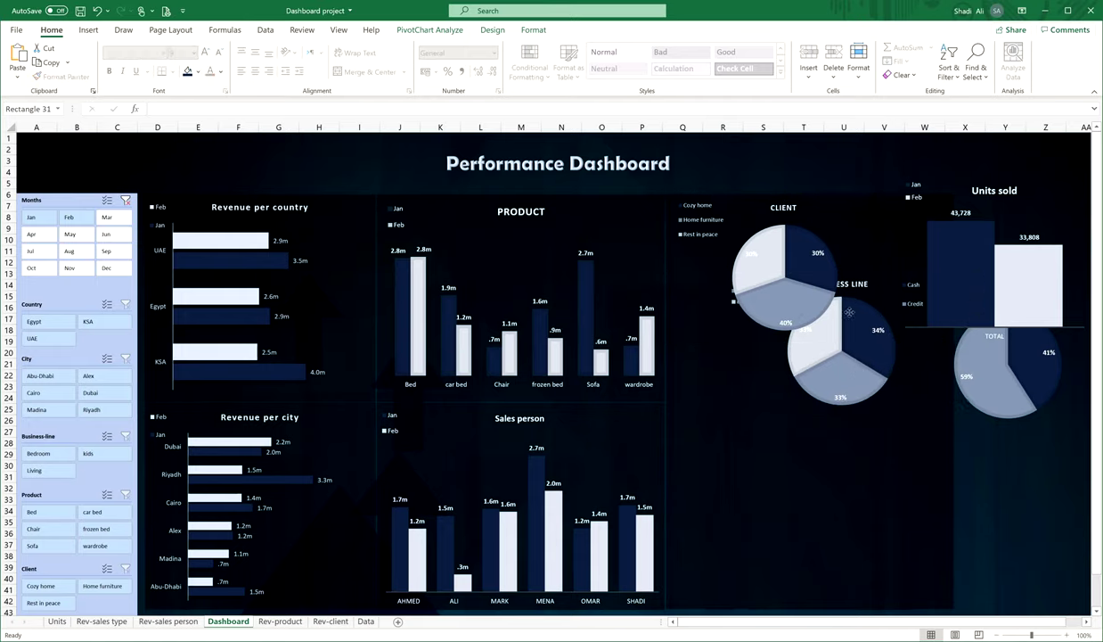
click(832, 330)
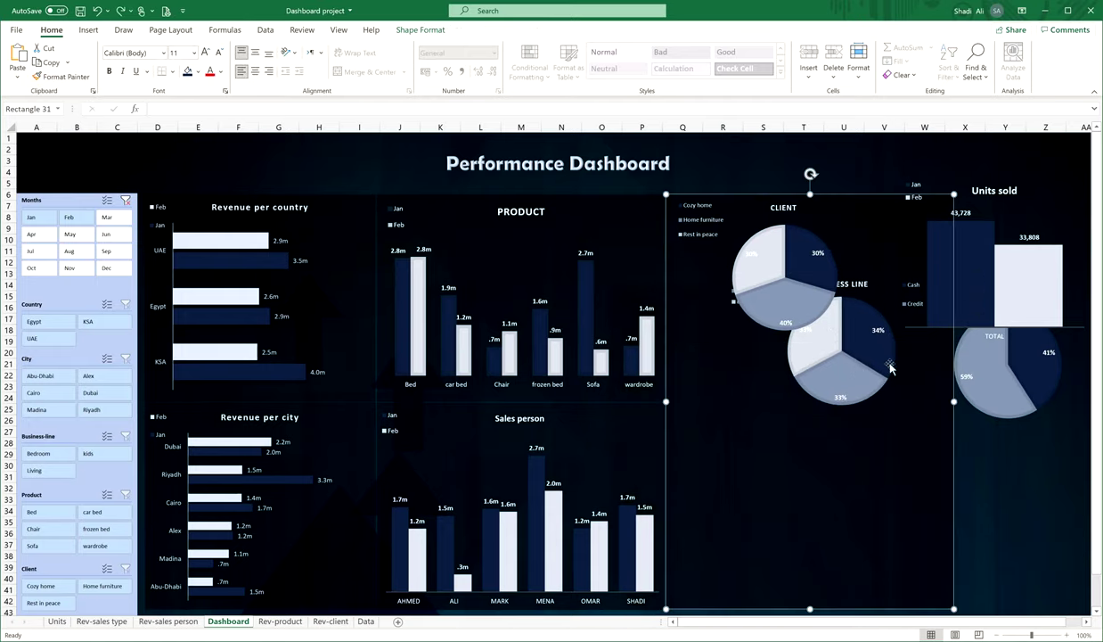
click(889, 367)
drag(884, 403, 858, 482)
click(962, 392)
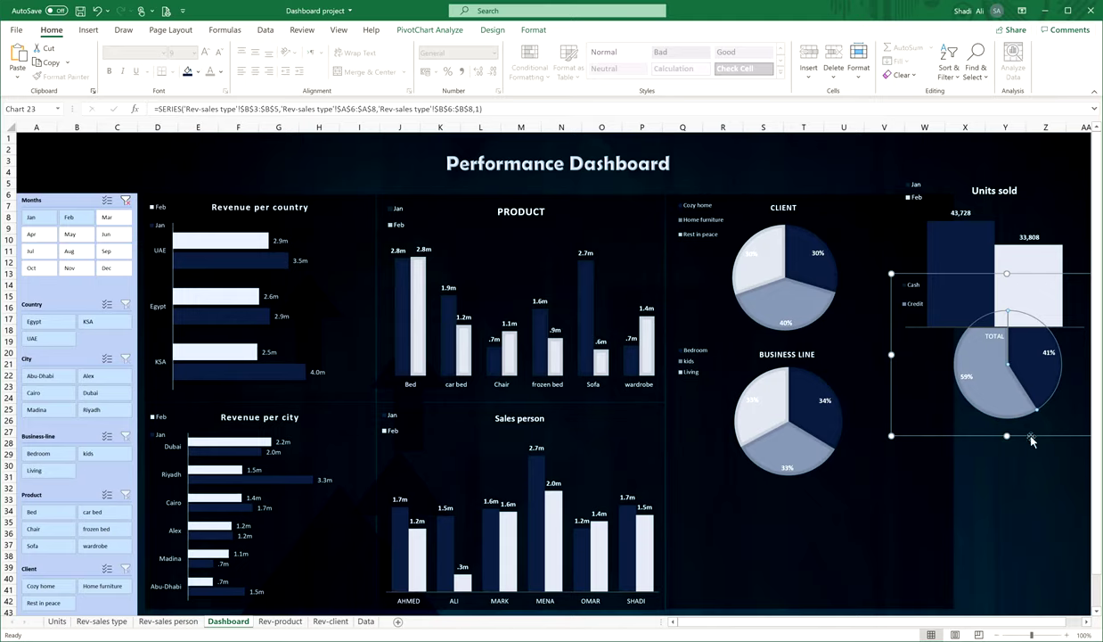
drag(1031, 439, 815, 600)
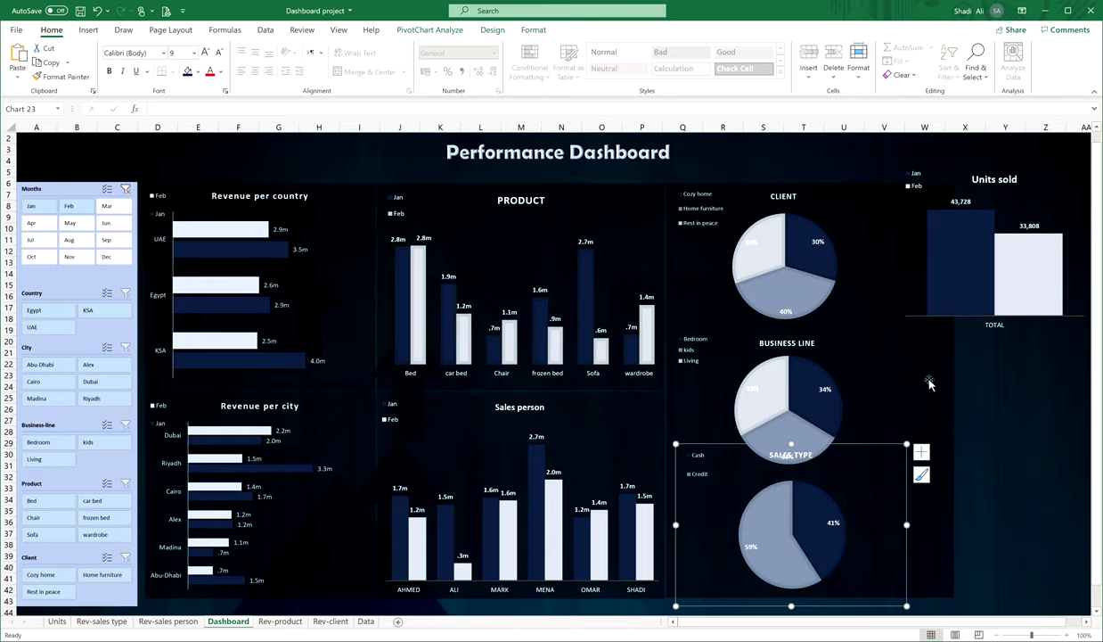
click(955, 444)
click(954, 438)
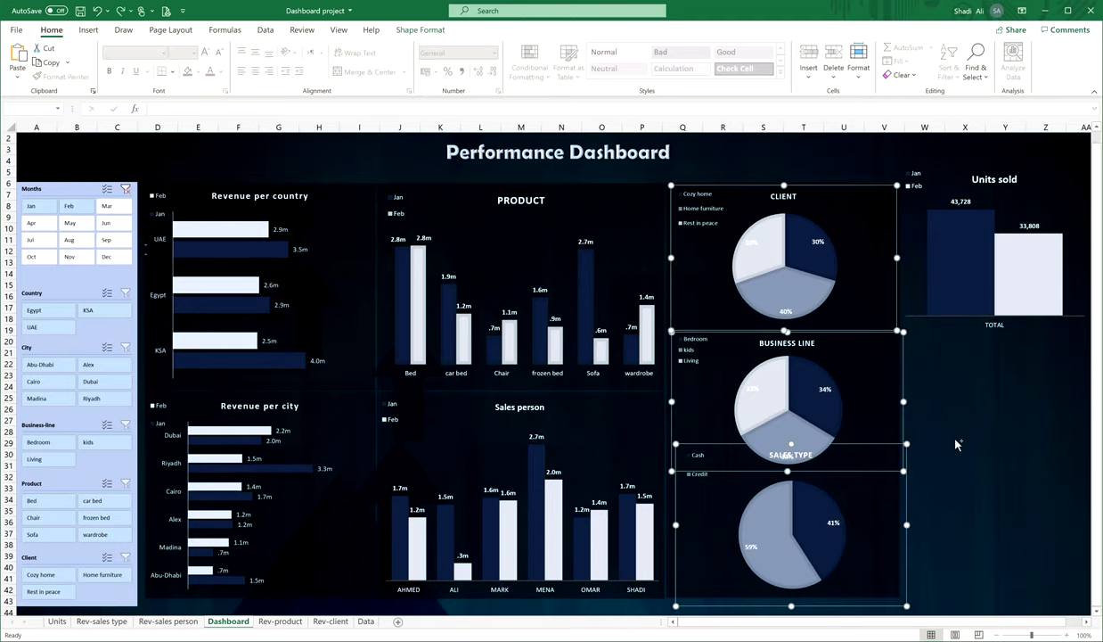
key(ctrl+z)
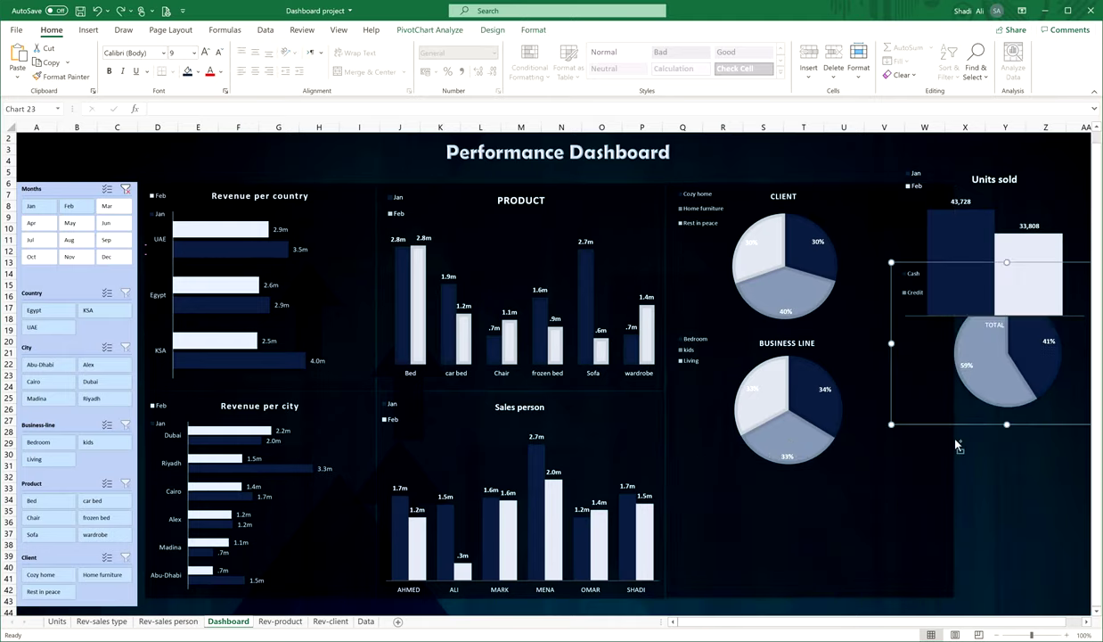
Move the Sales Type pie chart below the Business Line chart on the tall rectangle.
drag(954, 424, 739, 535)
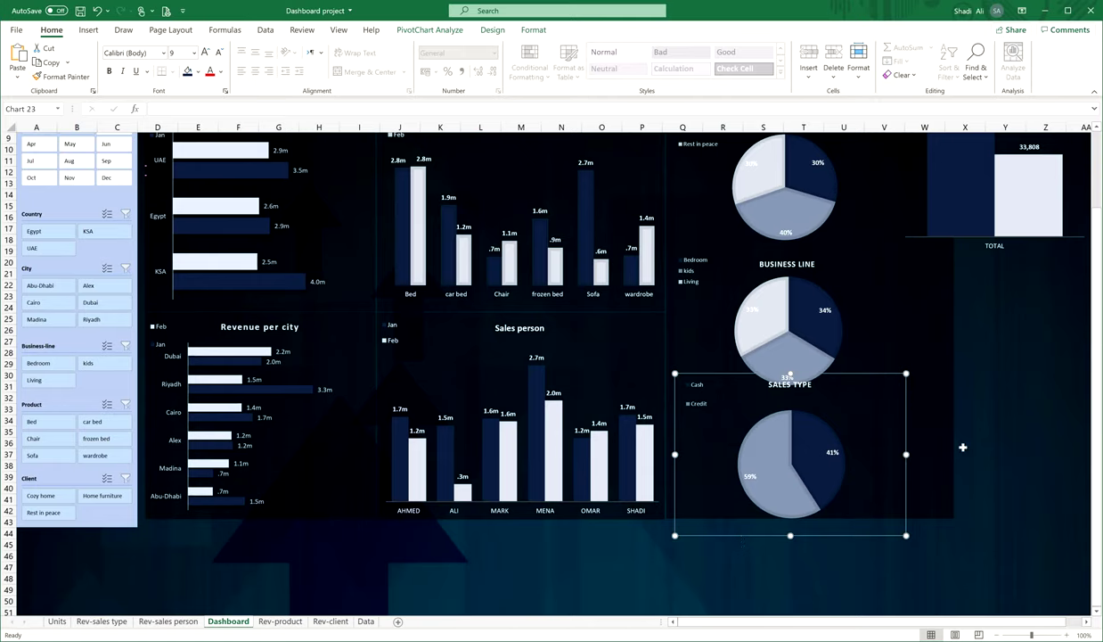
scroll(962, 445, up, 3)
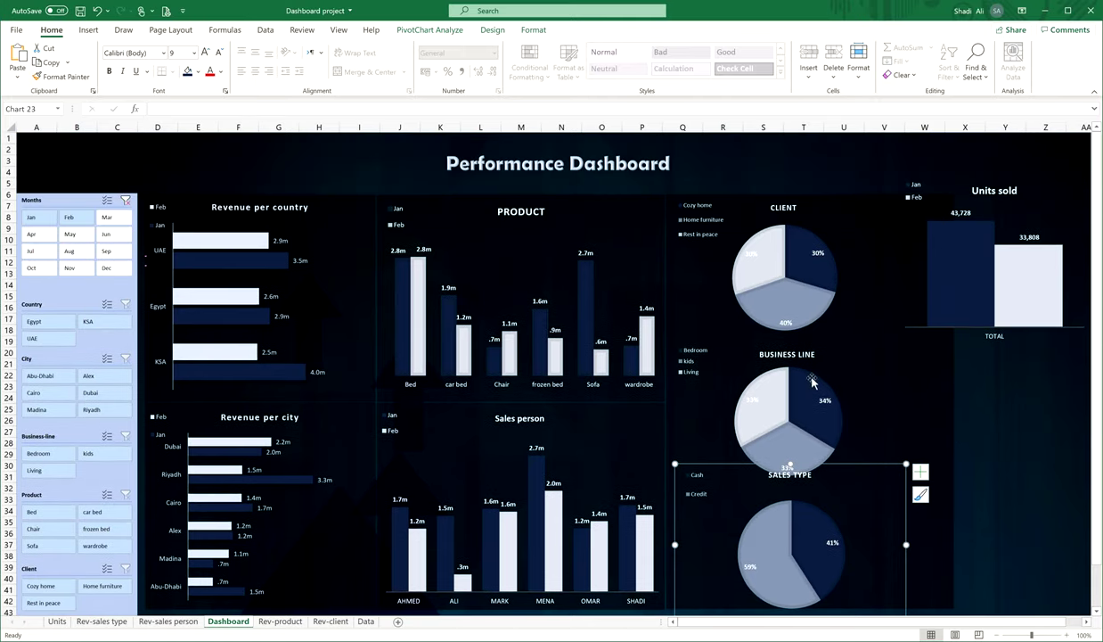
Set the Client, Business Line and Sales Type charts together to a height of 6 cm and a width of 10 cm.
ctrl+click(831, 410)
ctrl+click(808, 277)
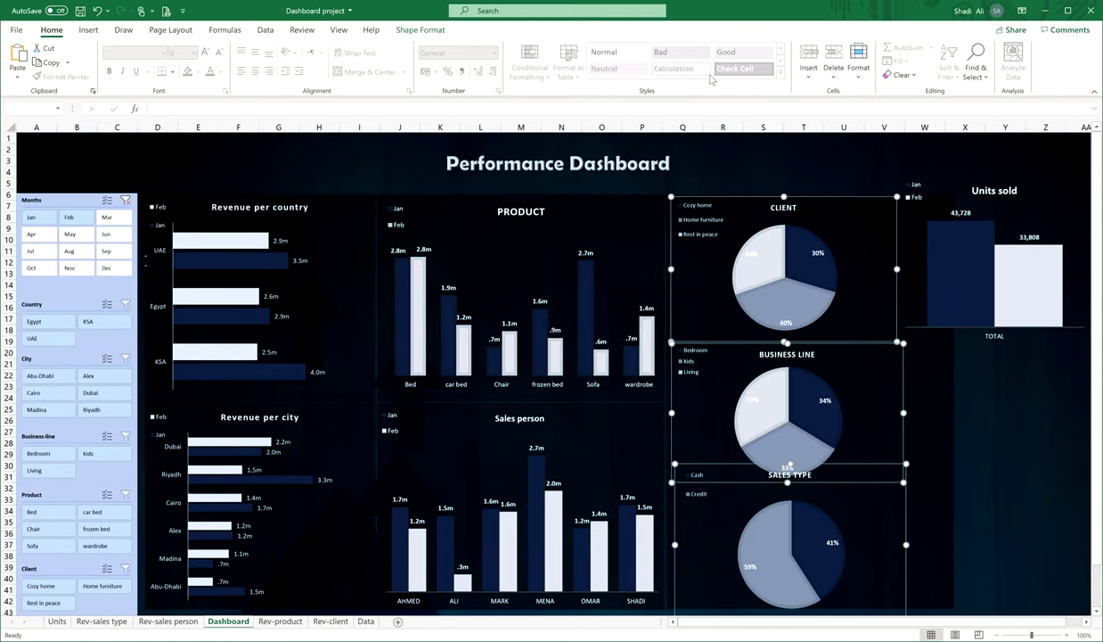
click(420, 30)
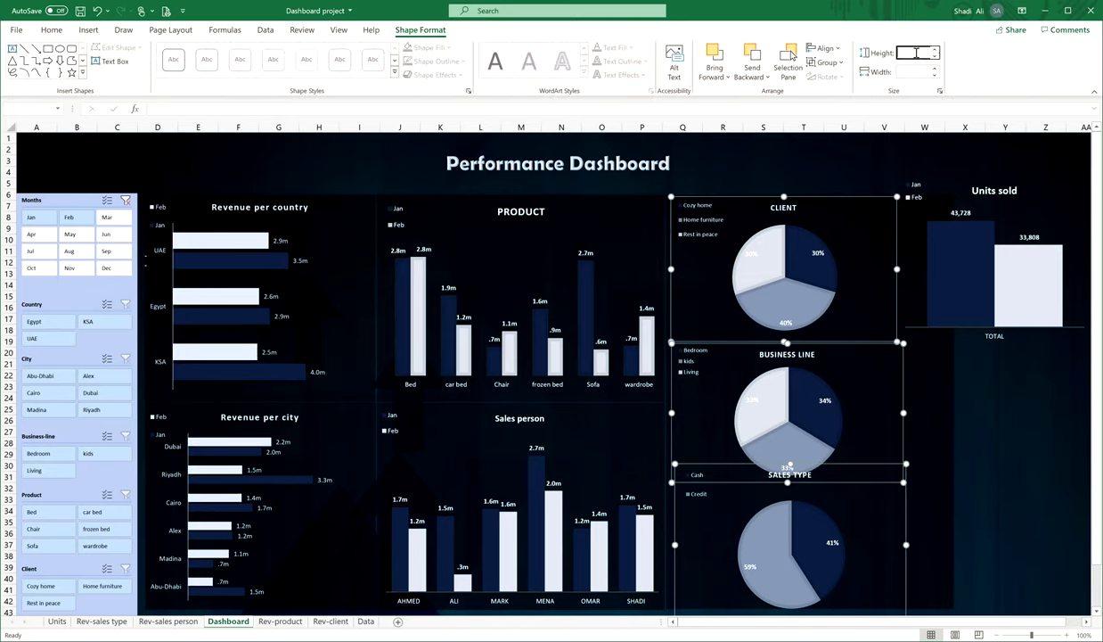
text(6)
click(914, 72)
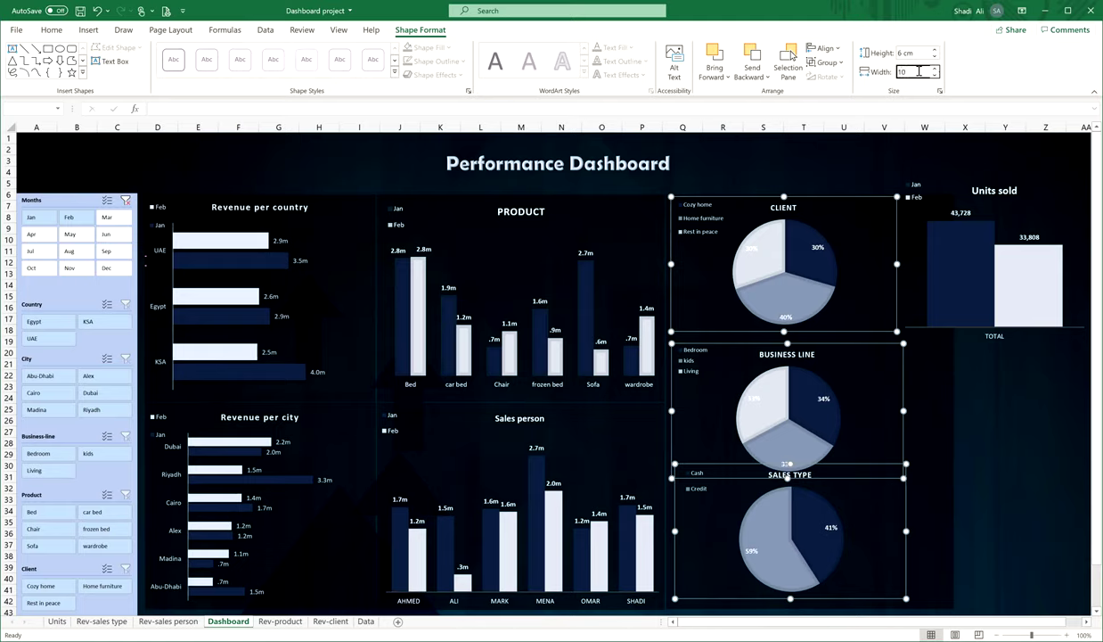
text(10)
key(Return)
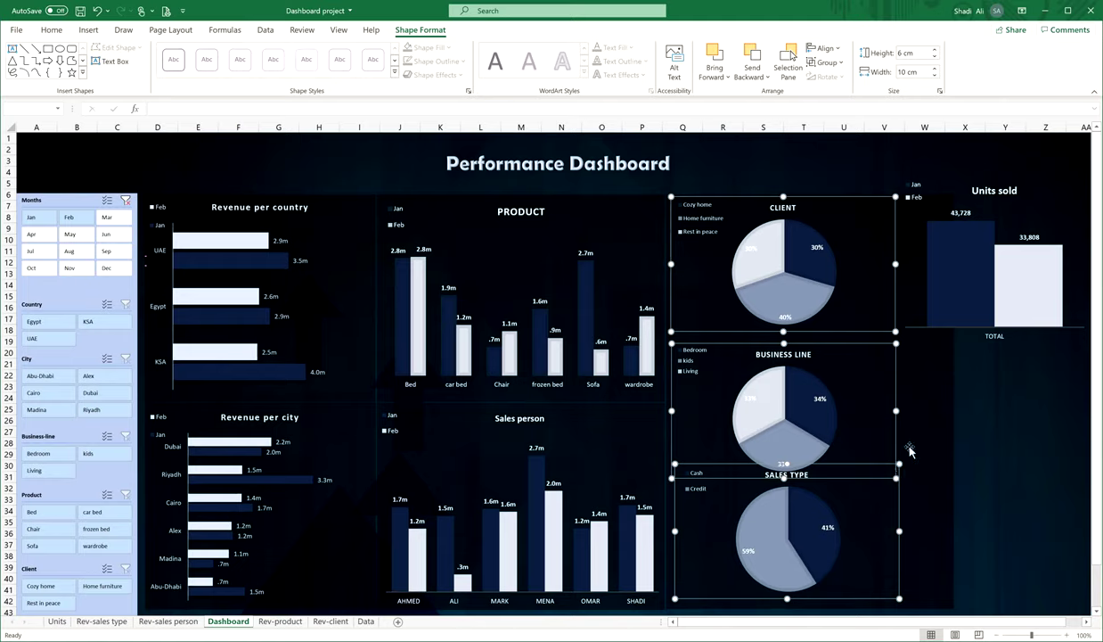
Shift the Business Line chart up and the Sales Type chart down to space the three pie charts evenly on the tall rectangle.
click(795, 192)
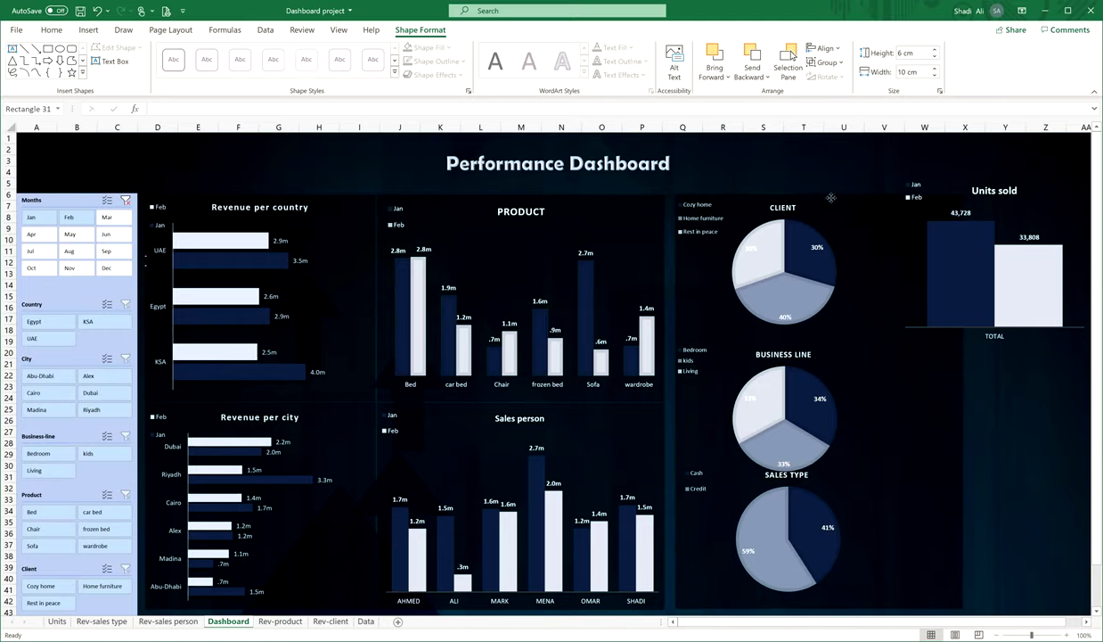
click(830, 197)
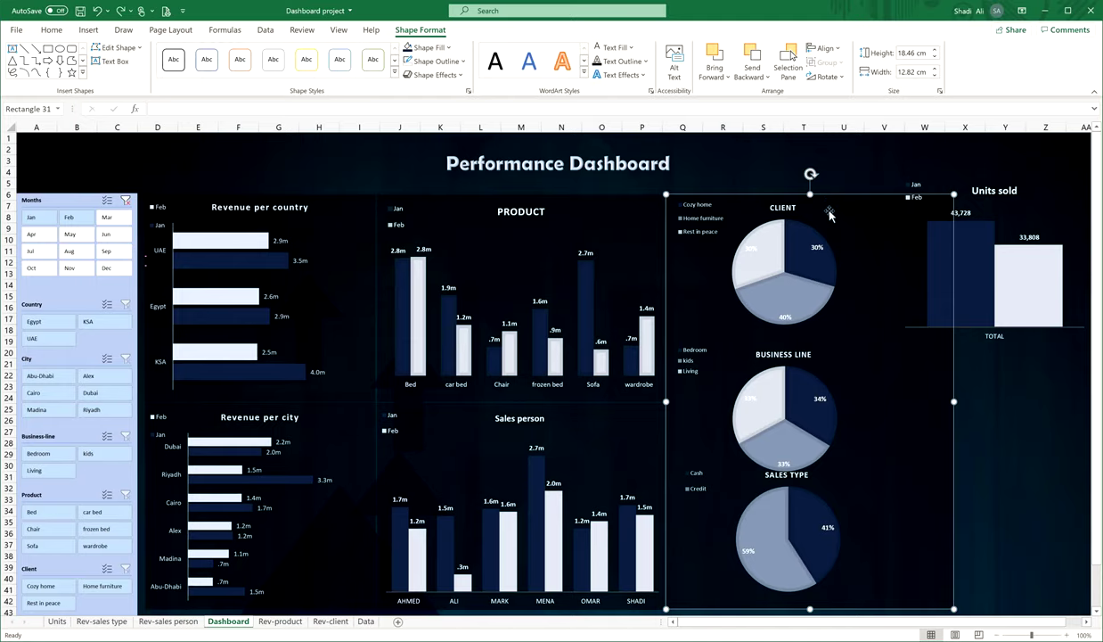
click(810, 346)
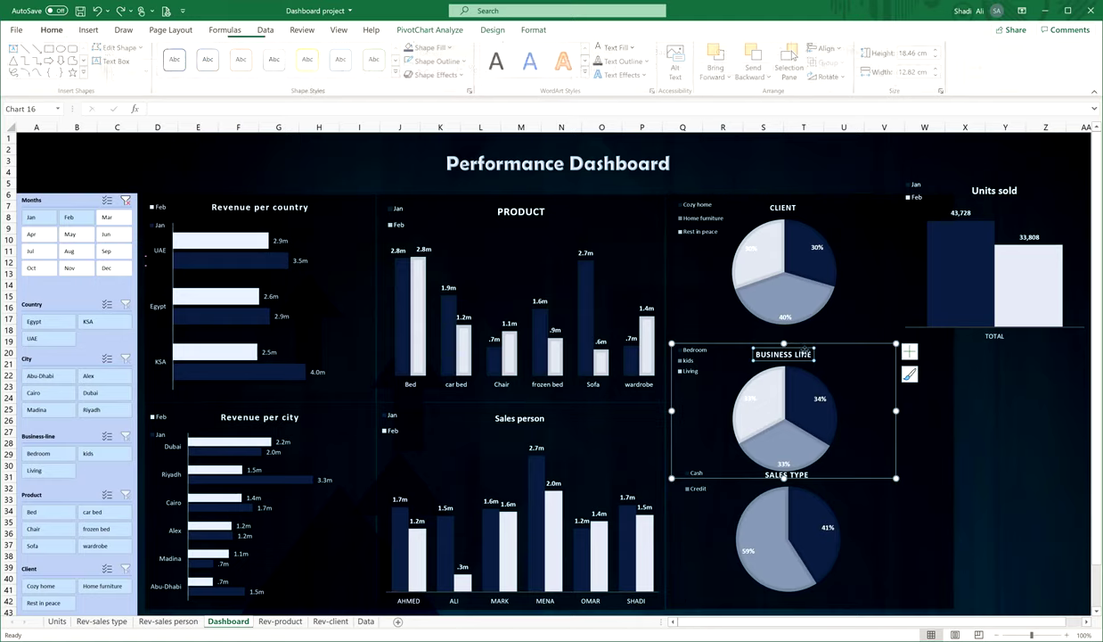
drag(810, 346, 810, 332)
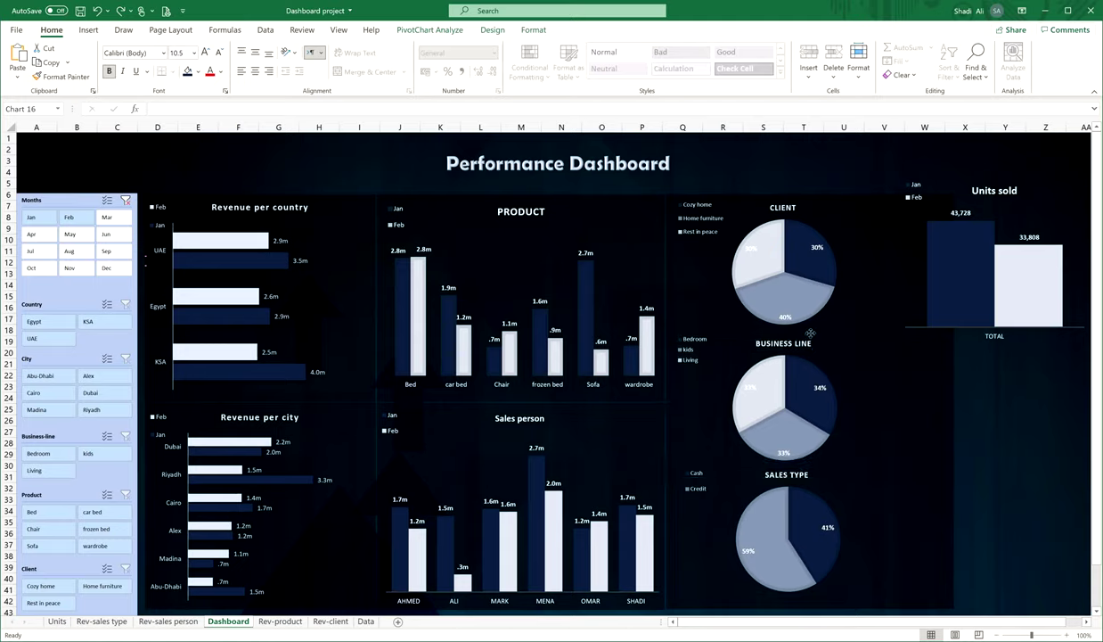
click(837, 462)
drag(838, 463, 838, 469)
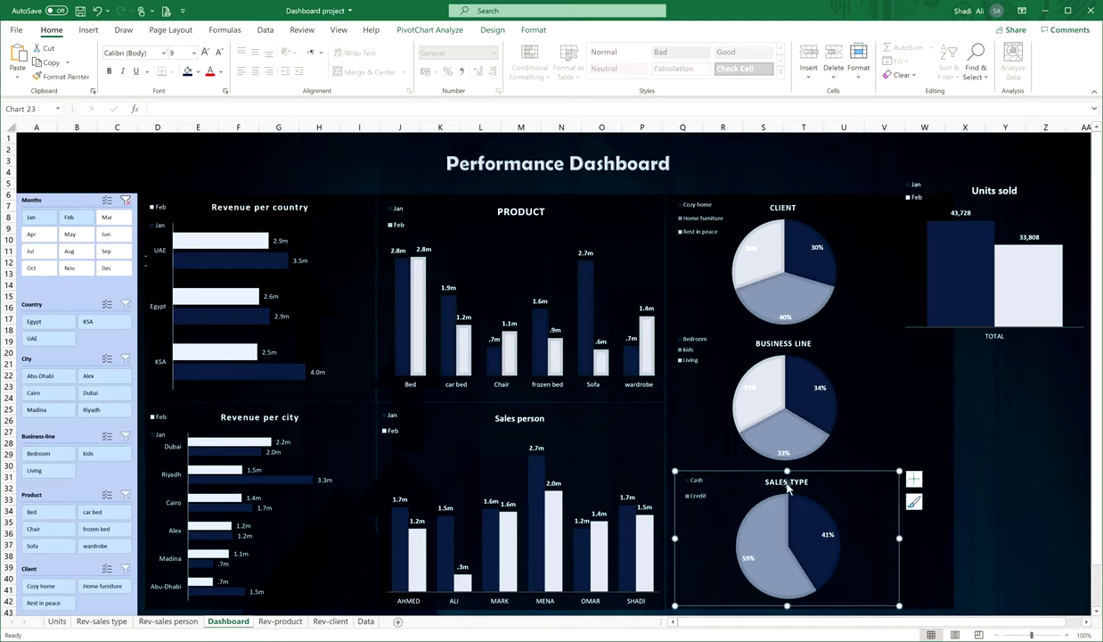
Move the Sales Type chart's legend directly beneath its title, centred above the pie.
click(726, 512)
click(738, 514)
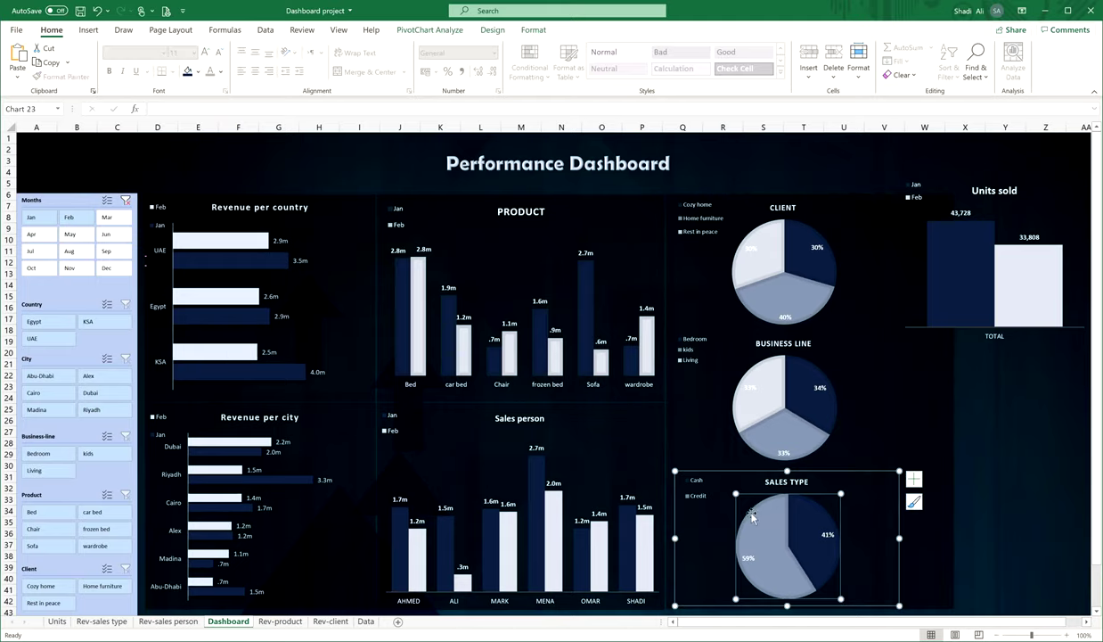
click(706, 501)
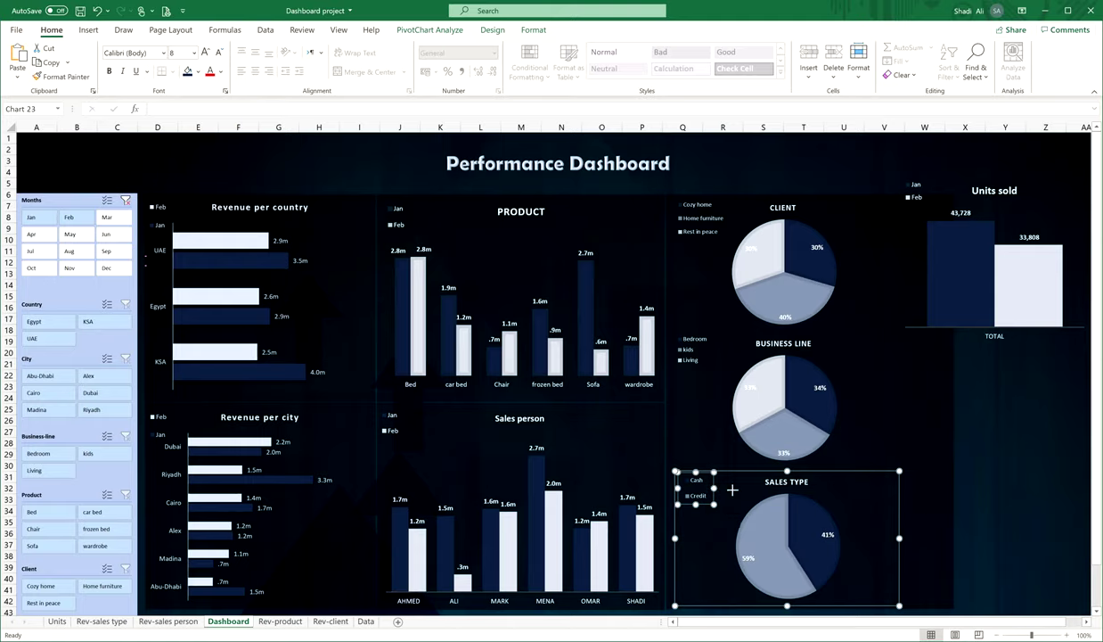
drag(812, 492, 818, 505)
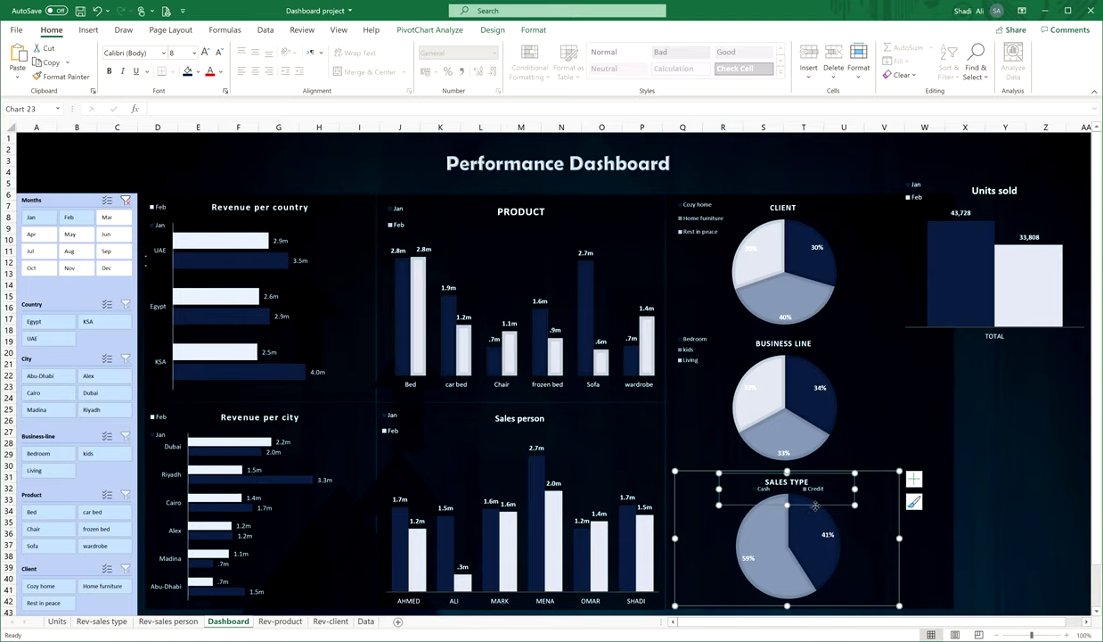
click(815, 506)
click(813, 496)
click(813, 490)
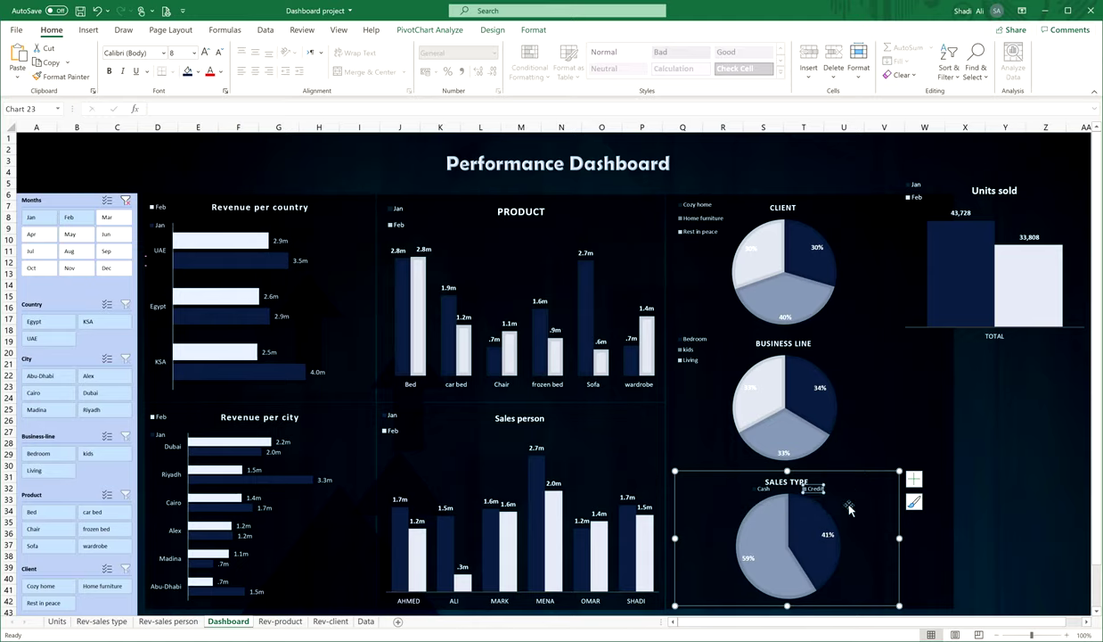
Narrow the tall black rectangle behind the pie charts by pulling its right edge in towards the pies.
click(891, 442)
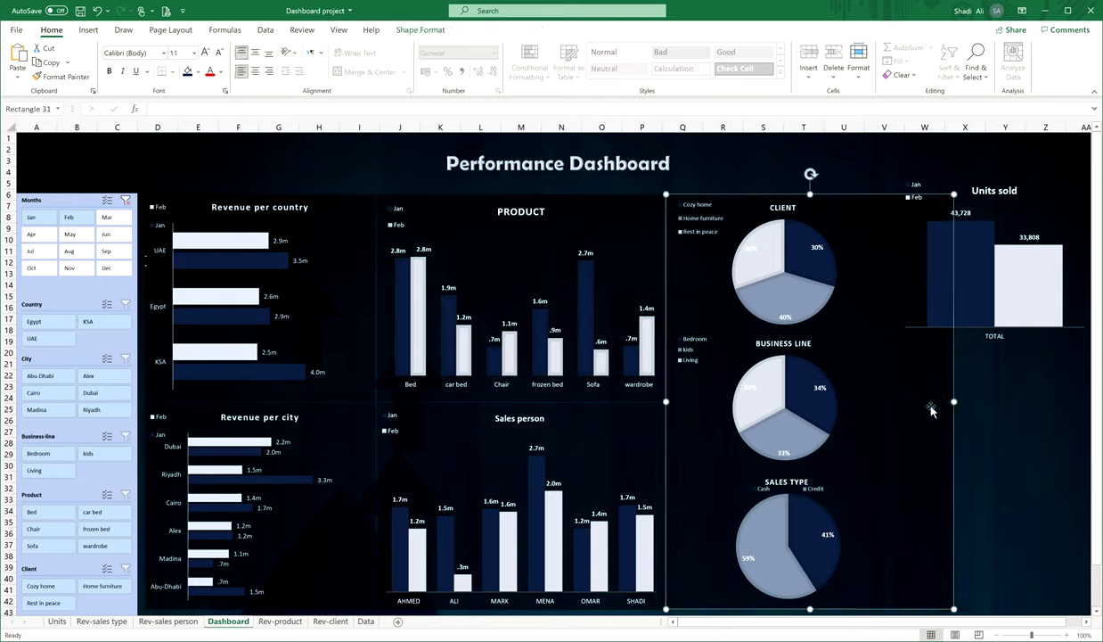
click(875, 402)
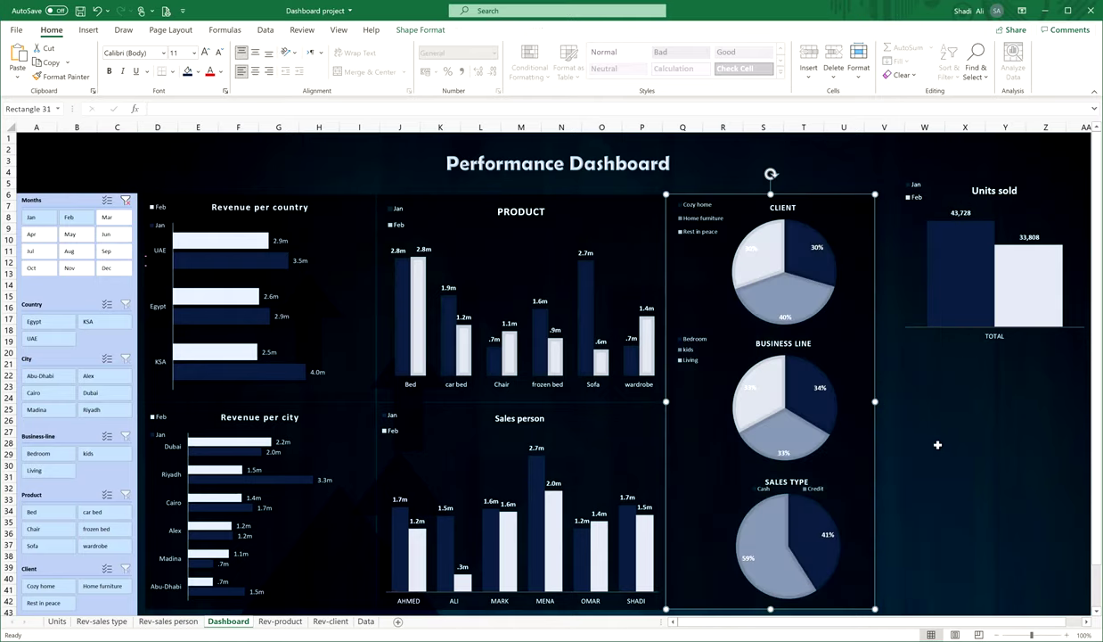
click(895, 429)
Move the legends of the Business Line and Client charts directly beneath their titles, matching the Sales Type chart.
click(686, 341)
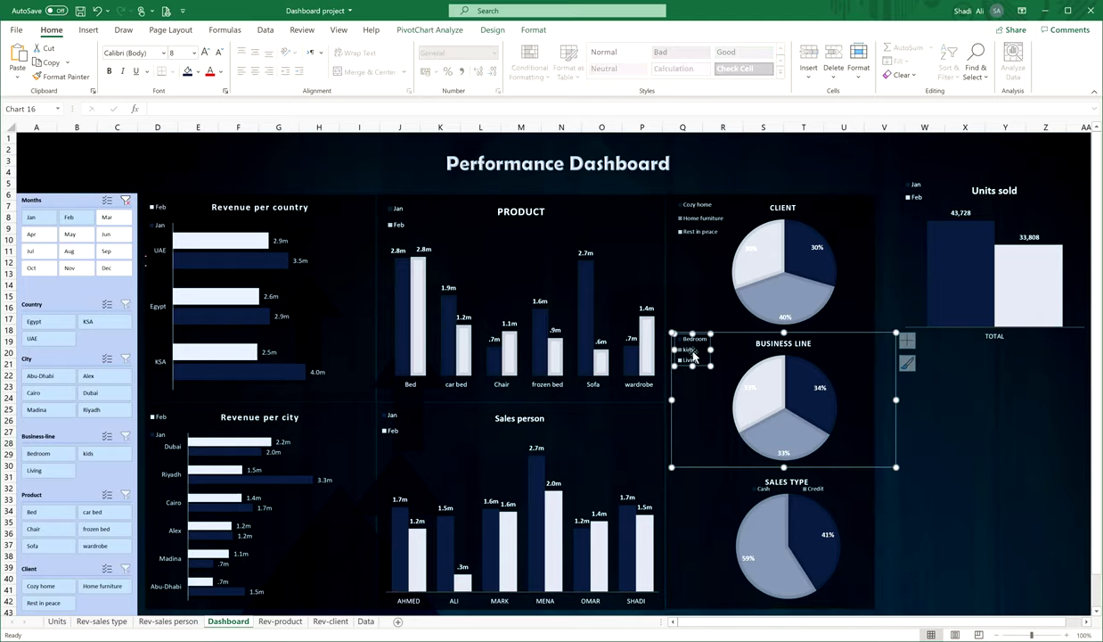
drag(710, 347, 784, 349)
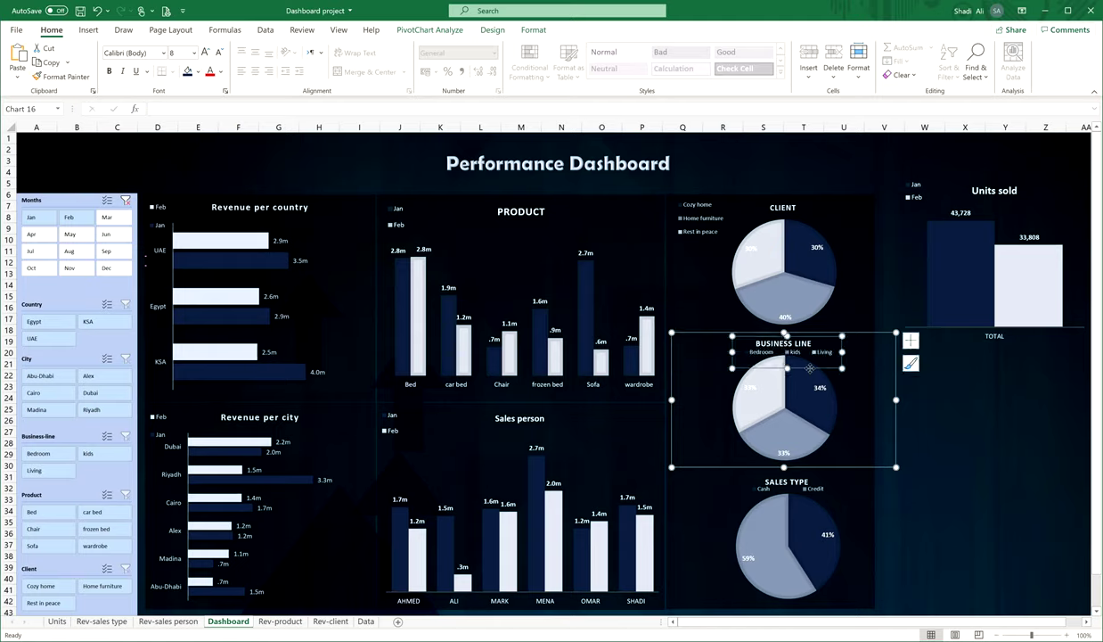
drag(751, 365, 805, 368)
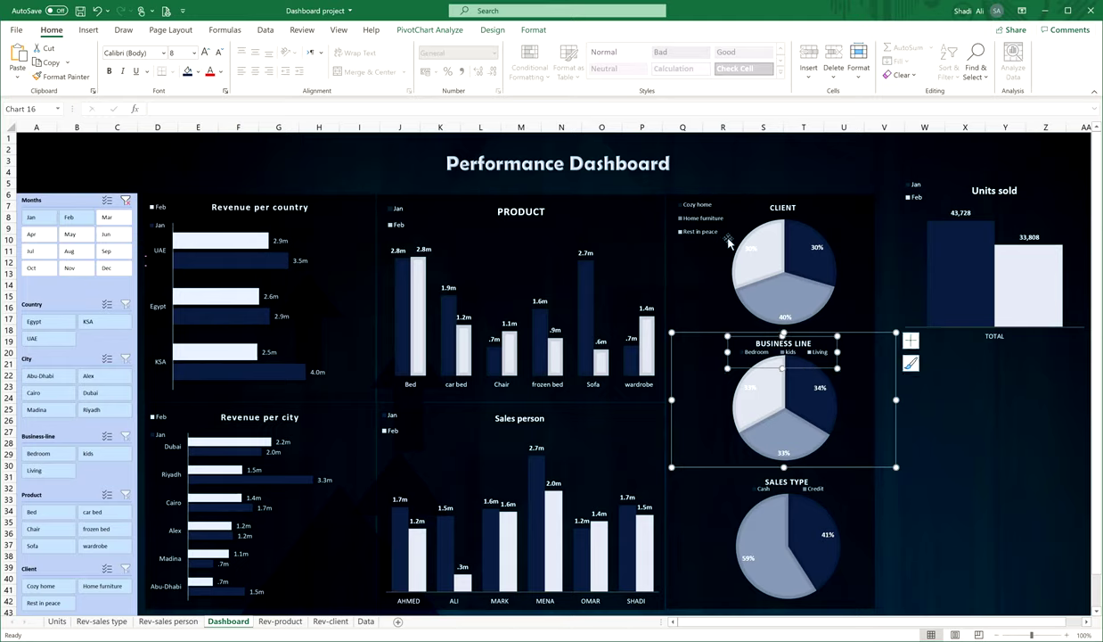
click(712, 218)
mouse_move(728, 217)
mouse_down()
mouse_move(781, 221)
mouse_move(781, 237)
mouse_move(814, 234)
mouse_up()
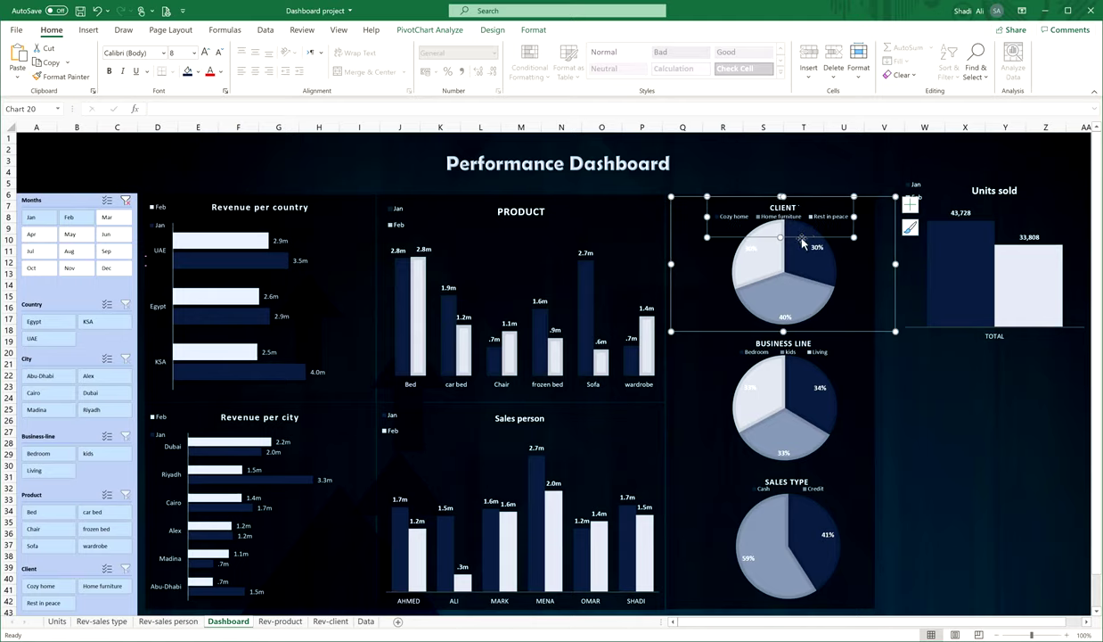
Pull the left edge of the tall black rectangle in towards the pies so it frames the three charts evenly.
click(922, 421)
click(677, 305)
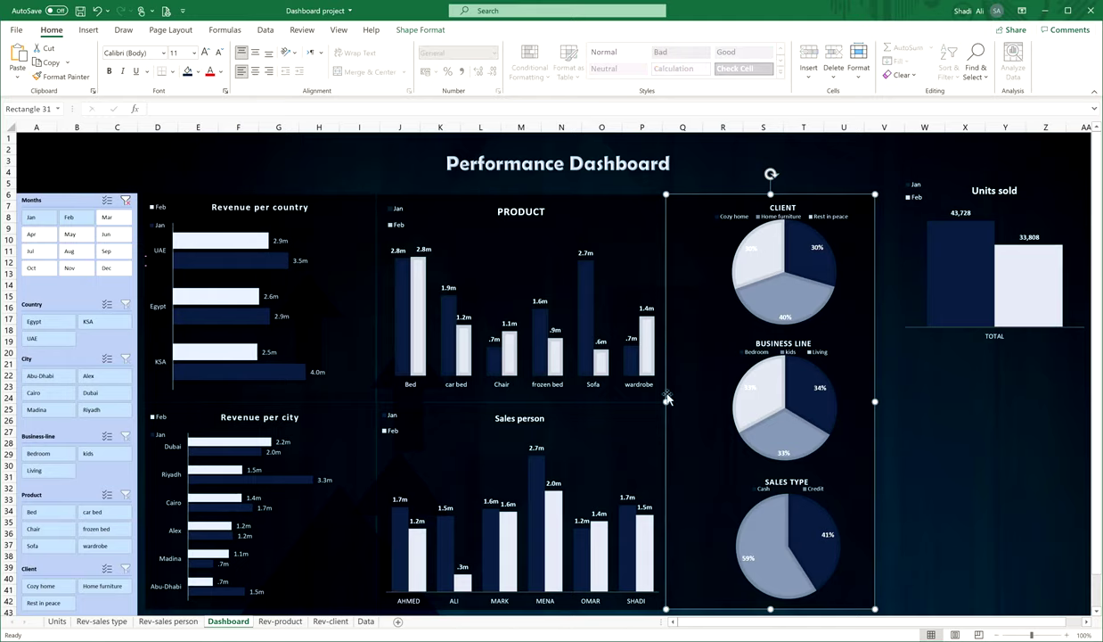
drag(665, 400, 702, 404)
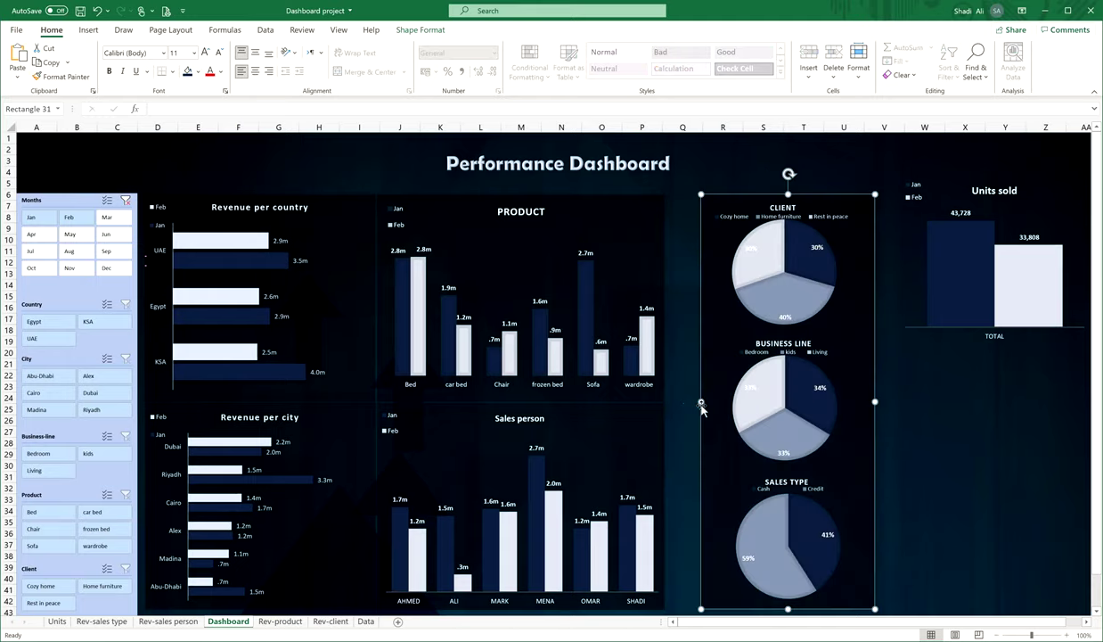
Group the Client, Business Line and Sales Type charts with the tall black rectangle behind them.
click(801, 516)
ctrl+click(809, 388)
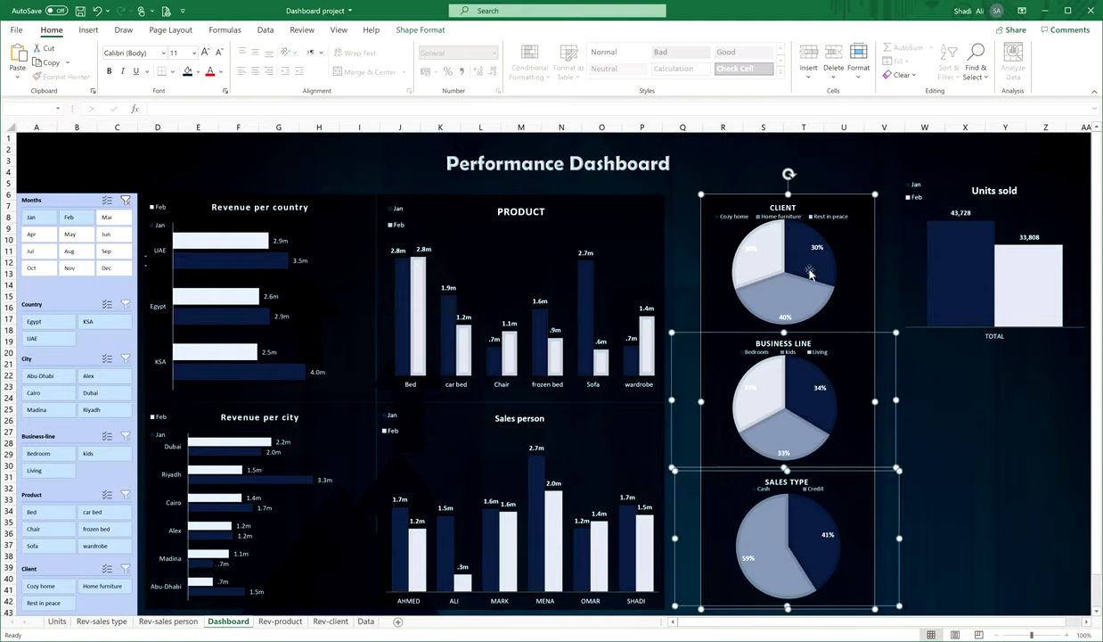
ctrl+click(768, 236)
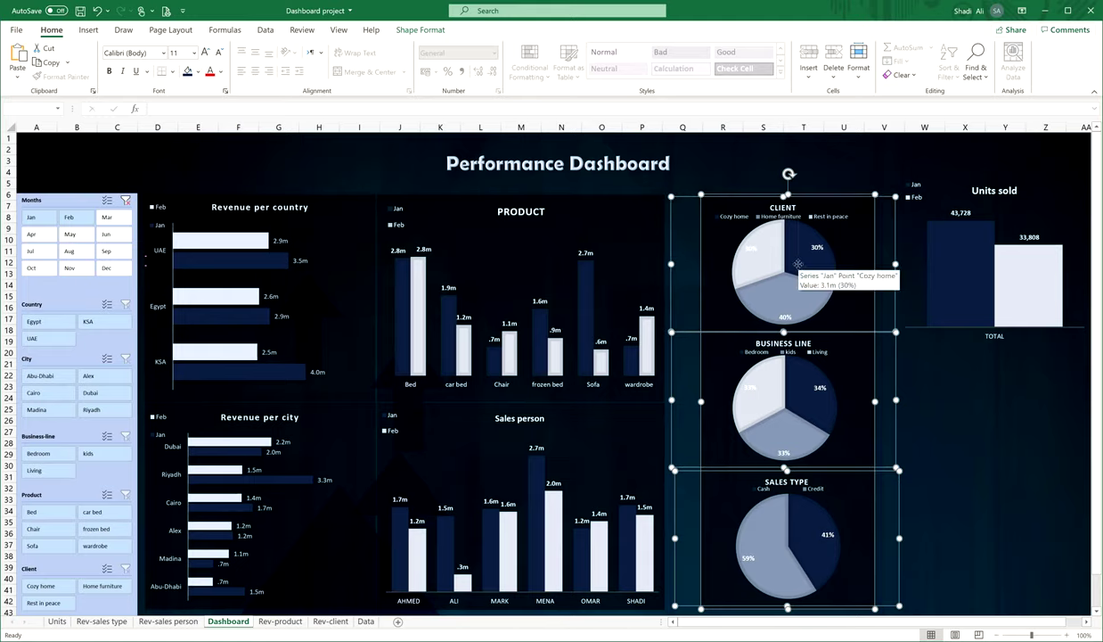
right_click(798, 263)
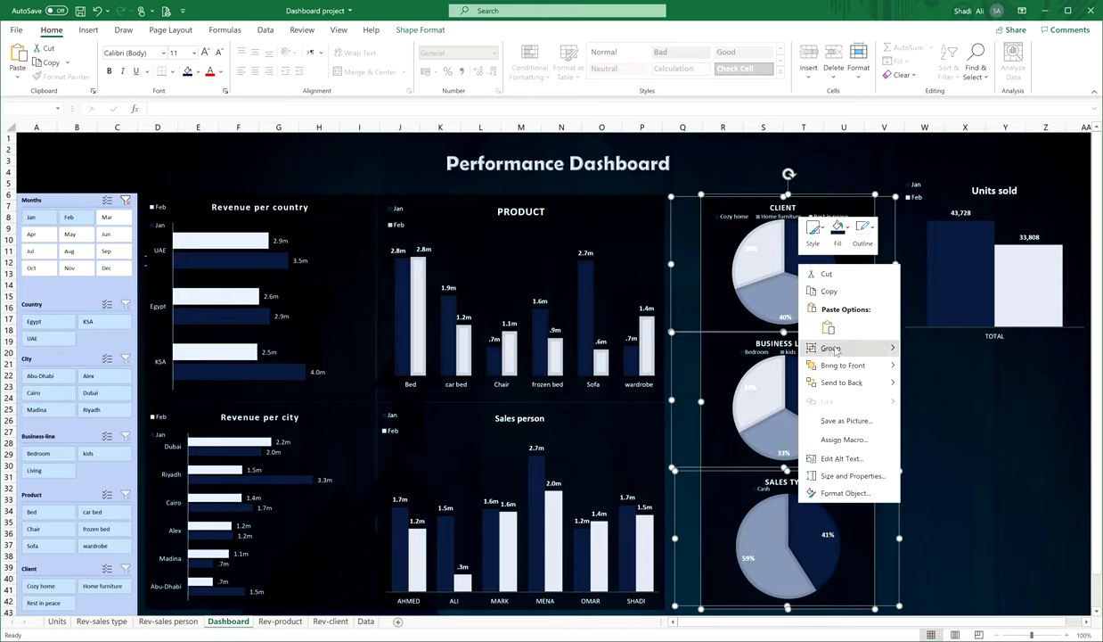
mouse_move(834, 348)
click(918, 349)
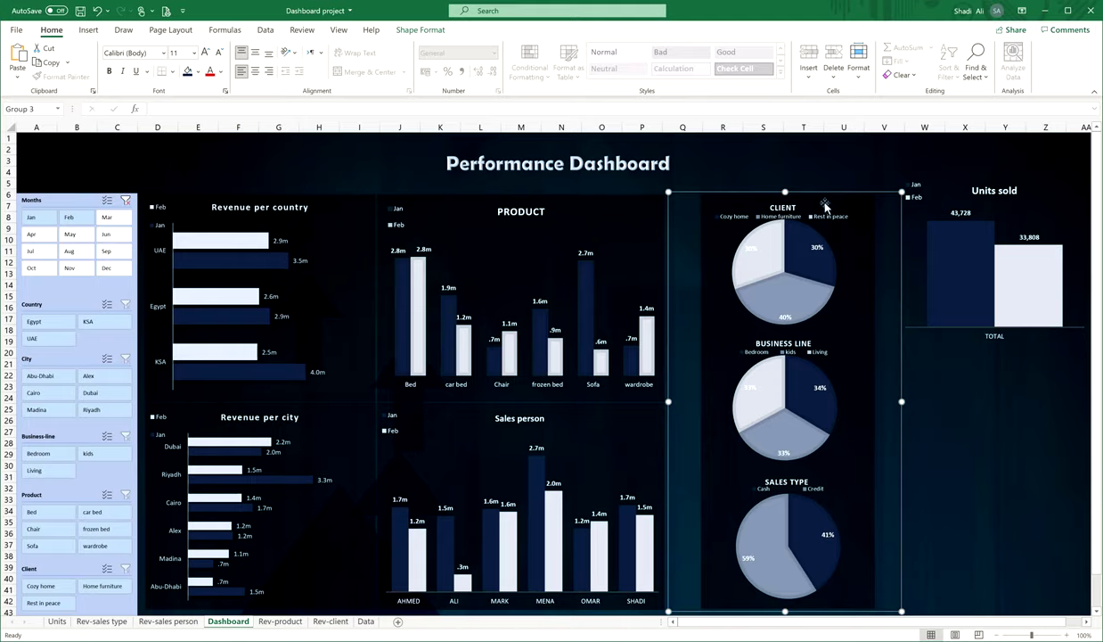
Move the pie chart group left until its rectangle sits flush against the Product and Sales person rectangles.
drag(830, 191, 799, 190)
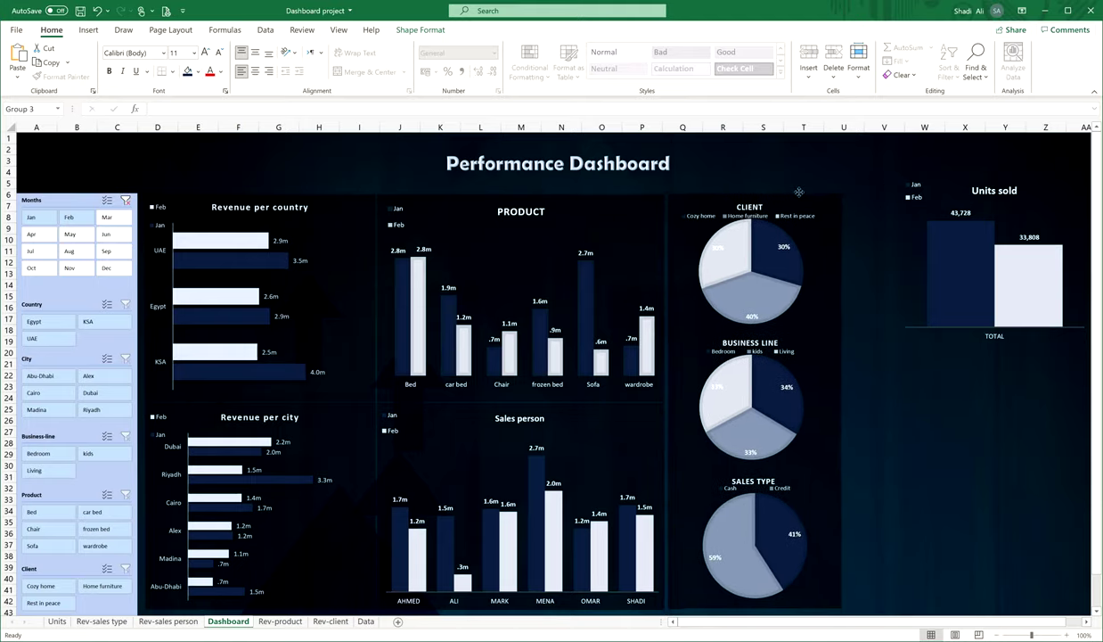
drag(799, 191, 798, 191)
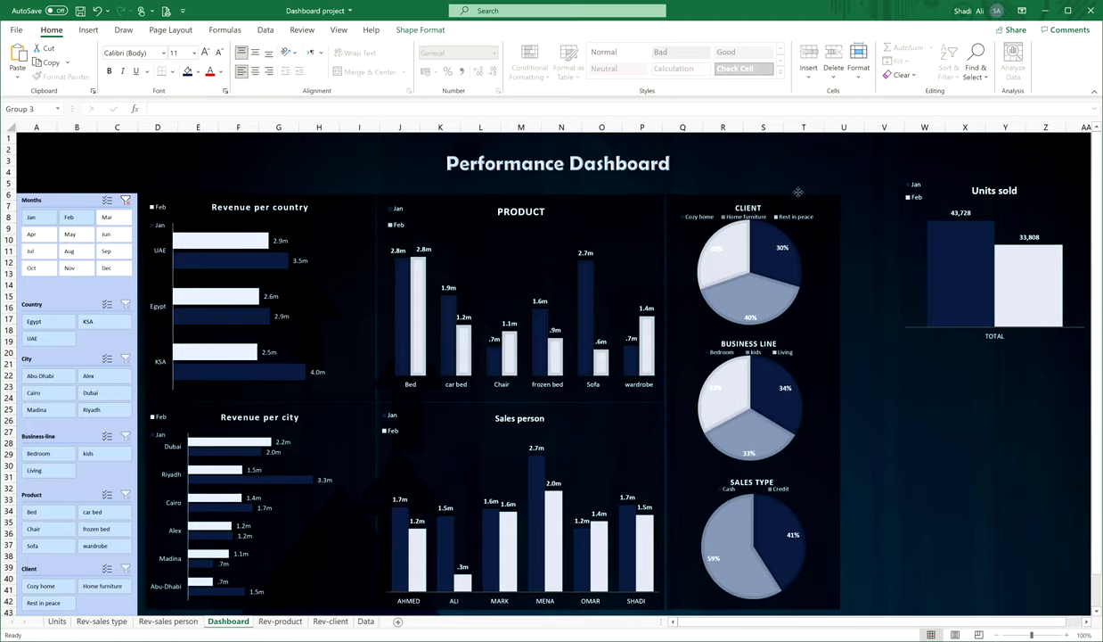
click(932, 424)
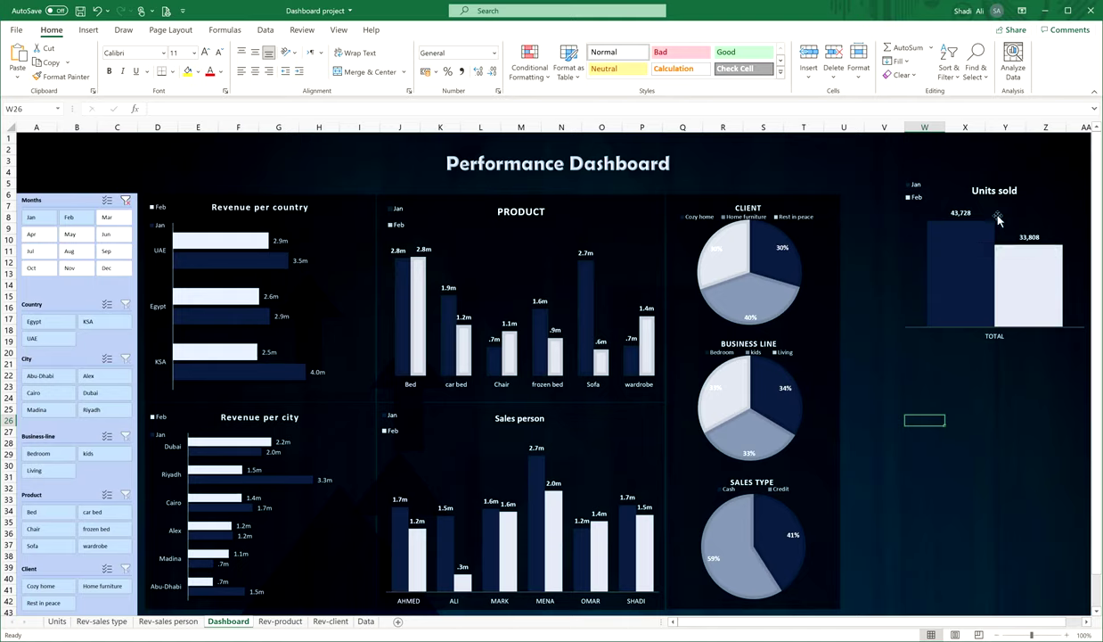
Bring the Units sold chart closer to the pie charts and widen the grouped black rectangle rightward behind most of it.
click(964, 212)
drag(1039, 332, 1014, 407)
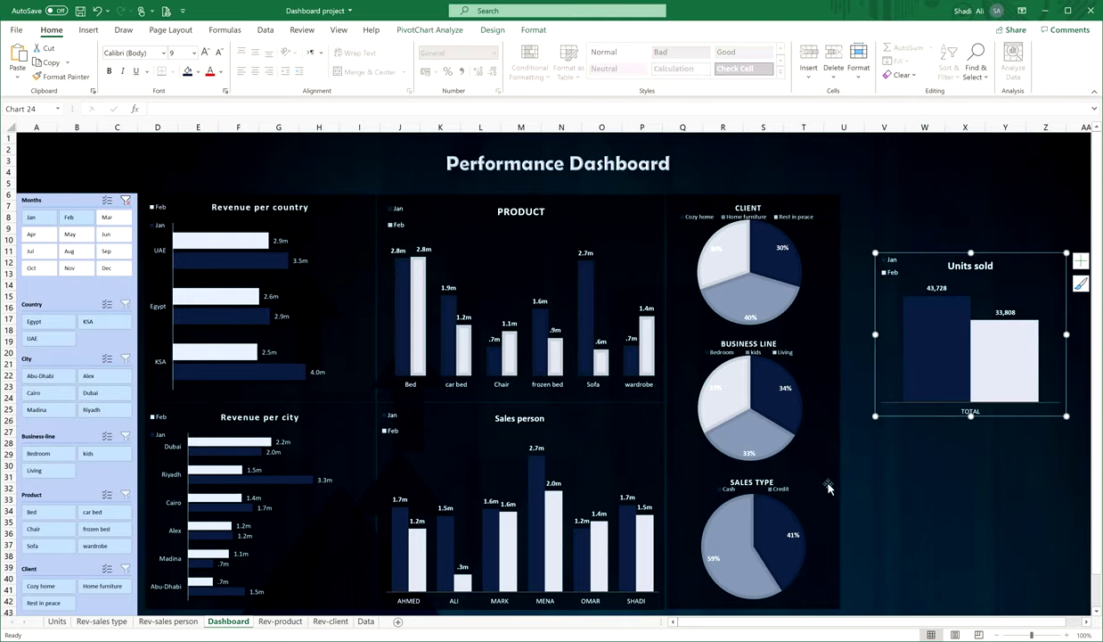
click(807, 465)
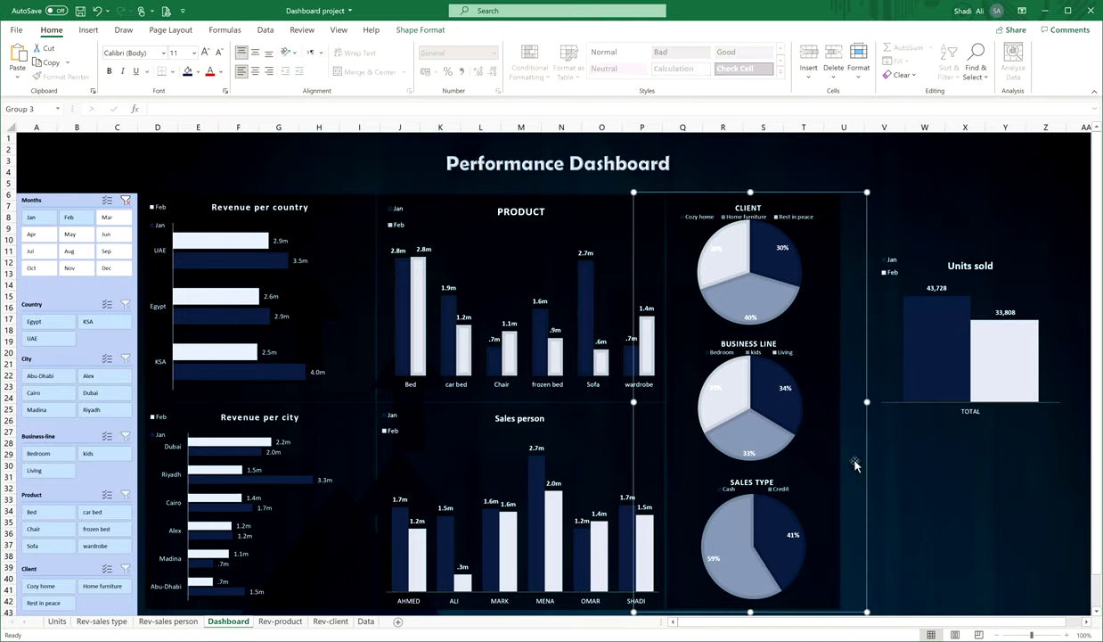
click(873, 399)
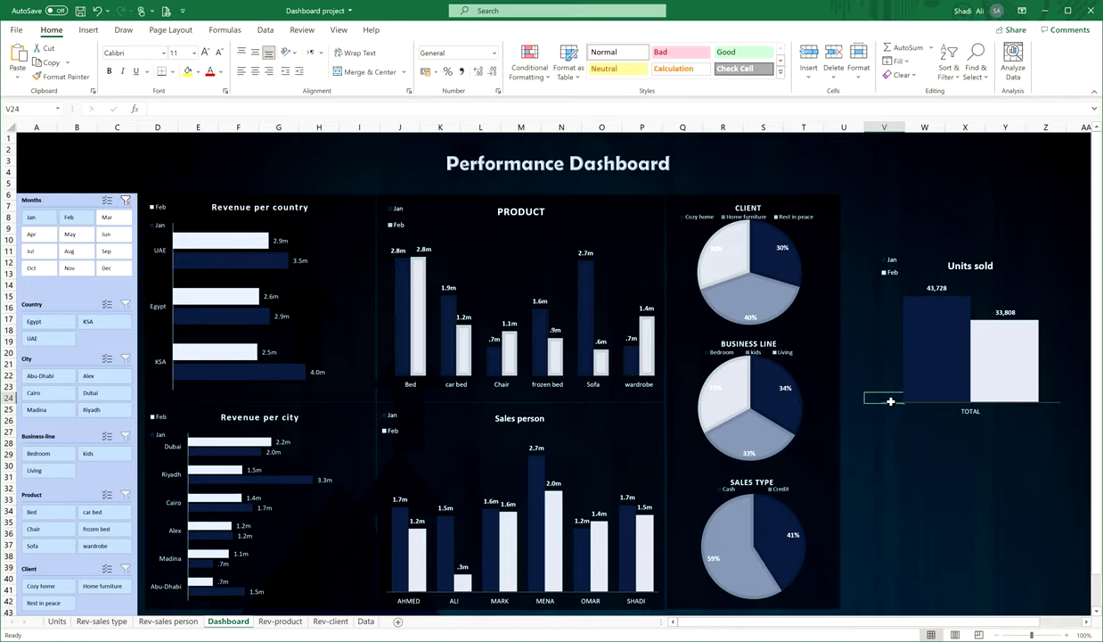
double_click(827, 398)
drag(841, 401, 1022, 388)
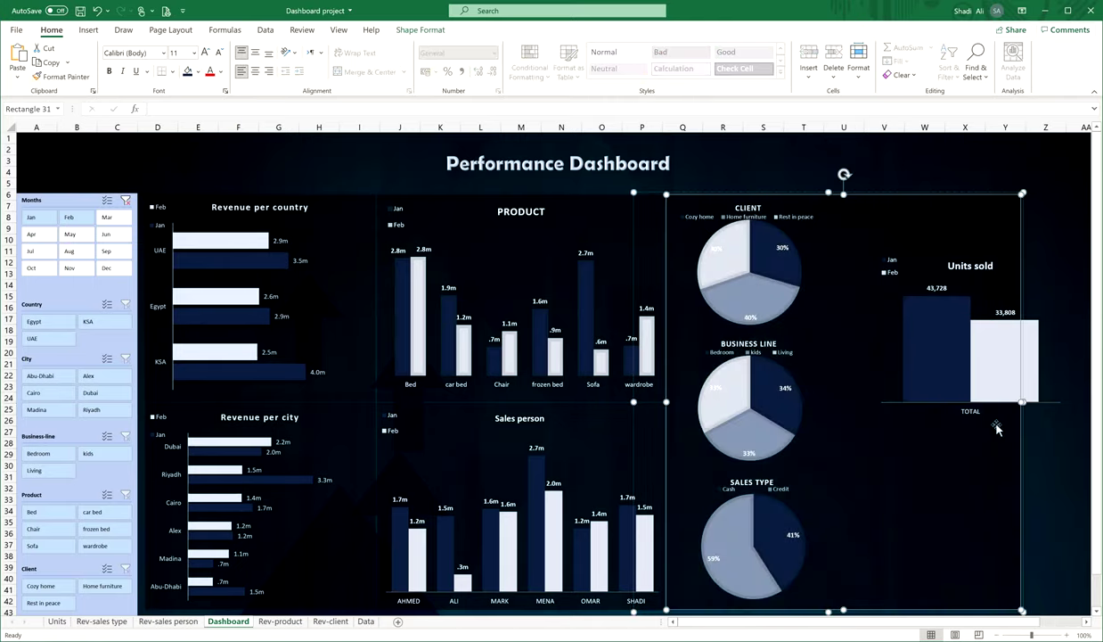
Move the Units sold chart into the lower right corner of the widened rectangle, beside the Sales Type pie.
click(1044, 274)
click(923, 356)
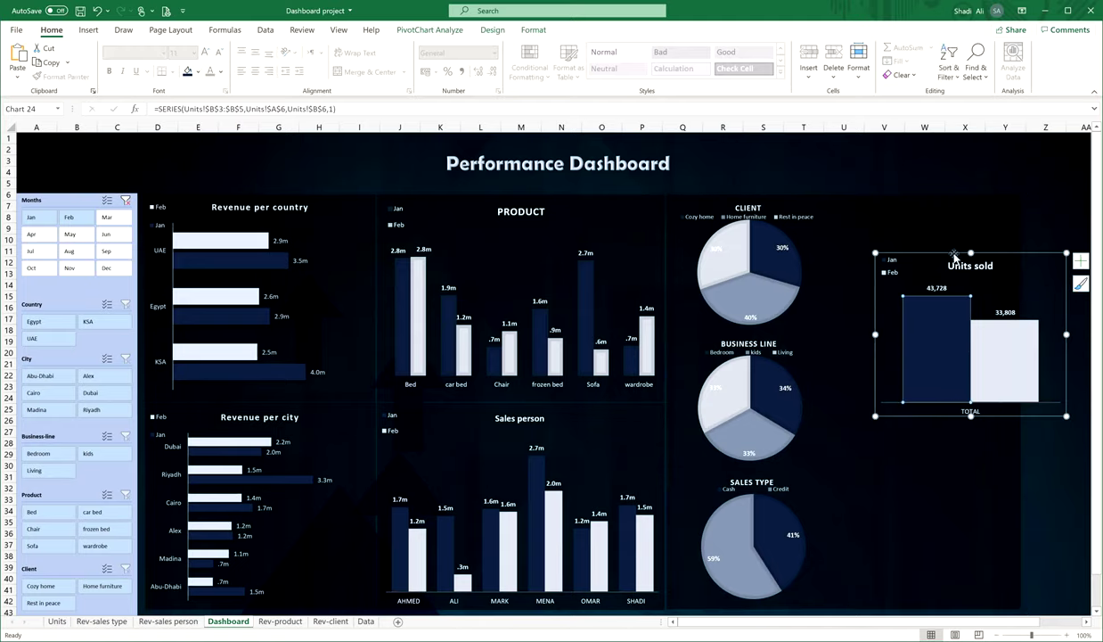
drag(927, 312, 908, 433)
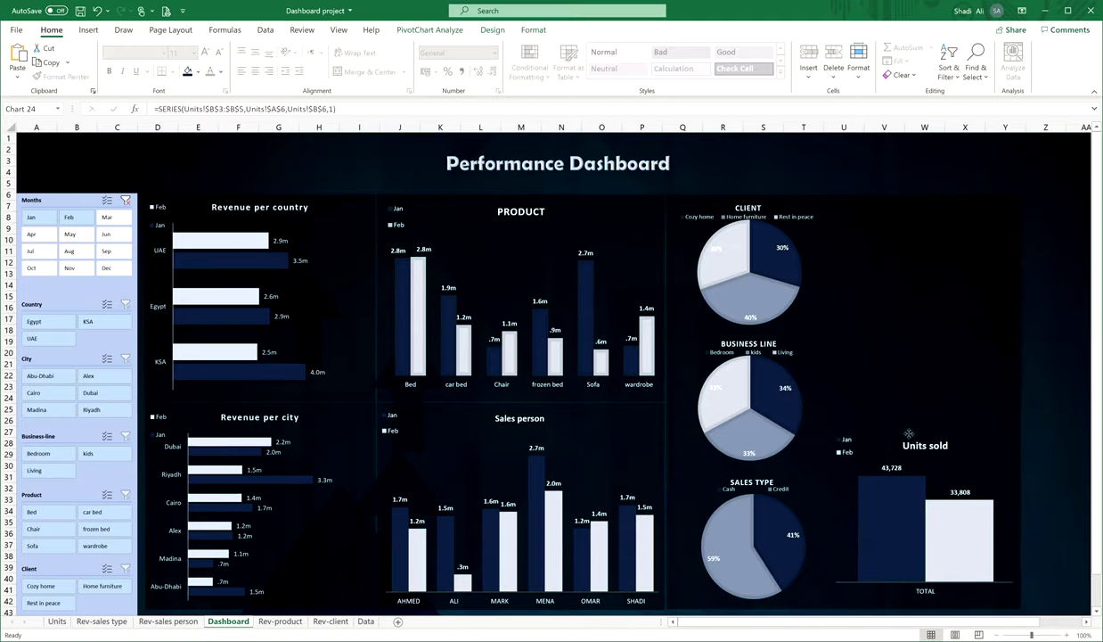
Delete the horizontal axis with the TOTAL label from the Units sold chart.
click(930, 592)
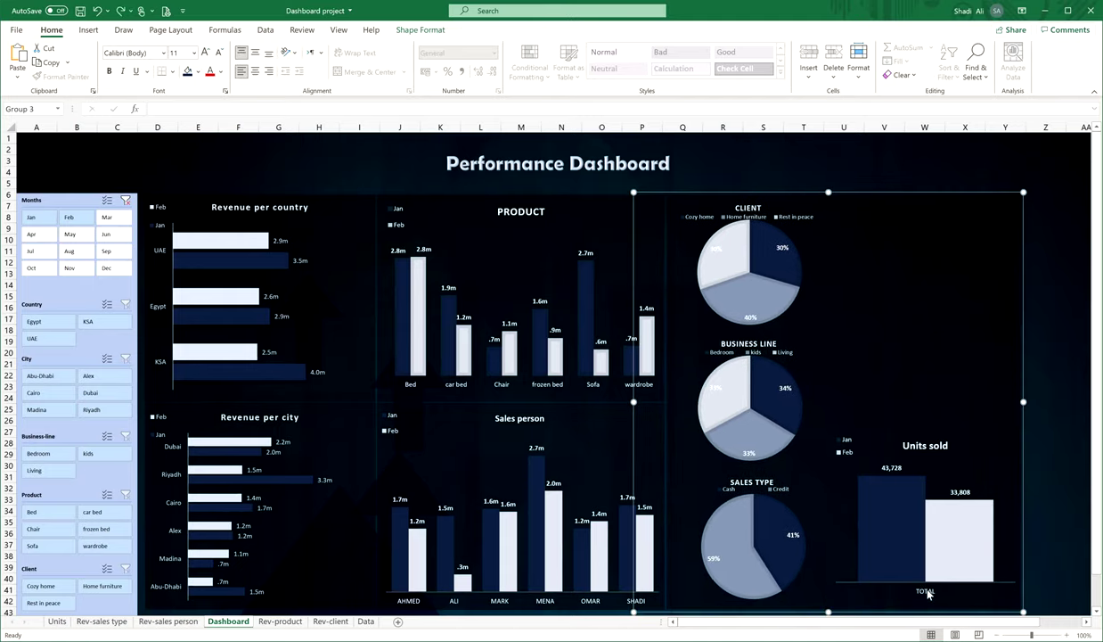
click(927, 593)
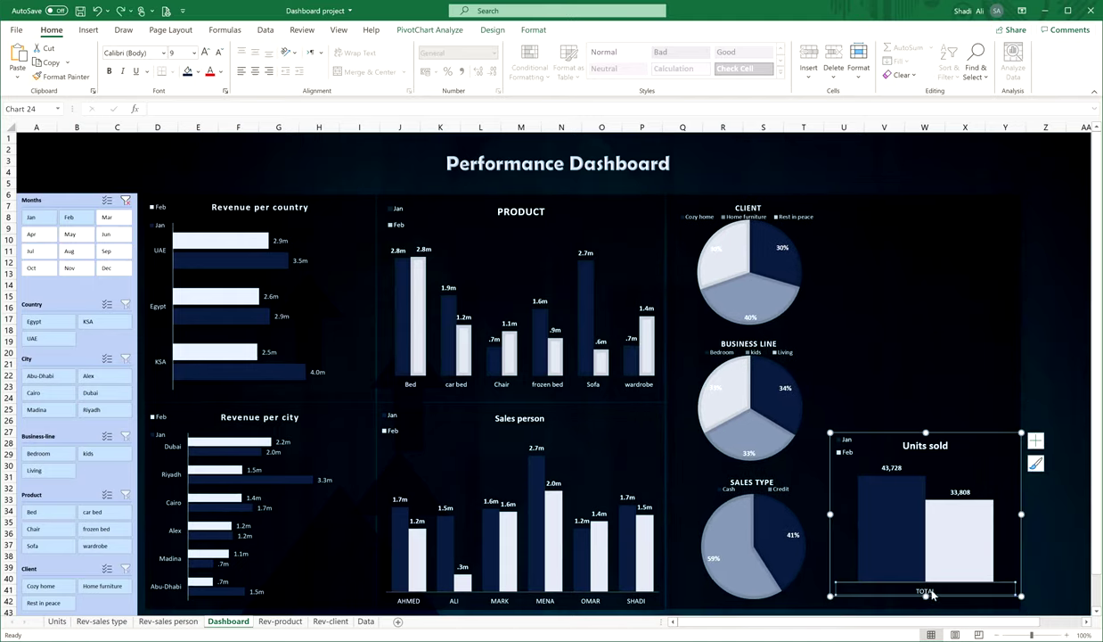
right_click(933, 594)
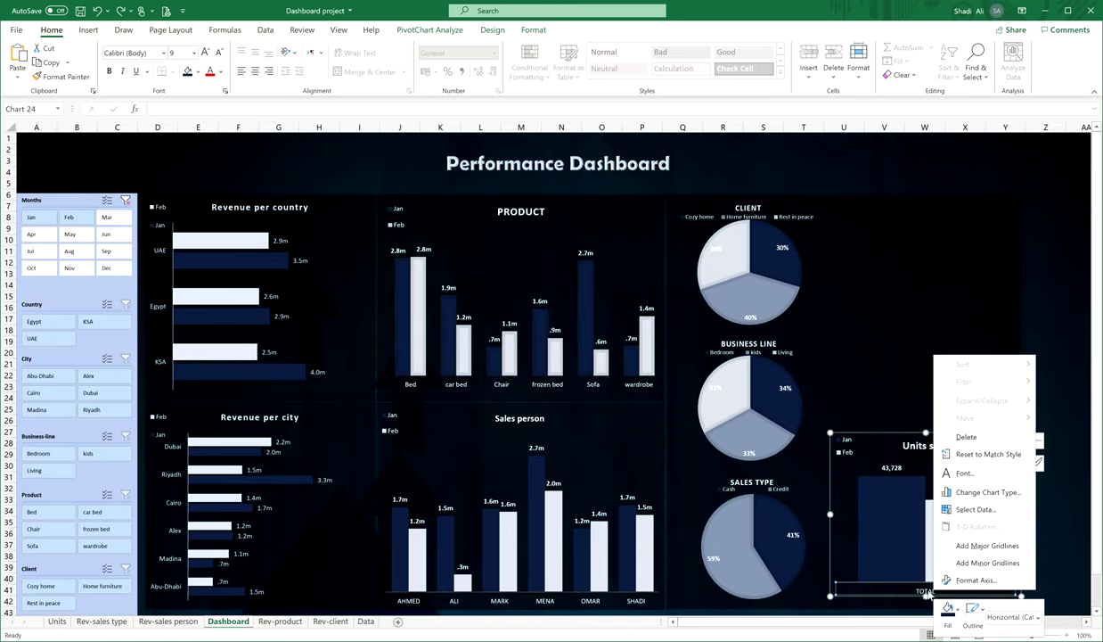
click(966, 437)
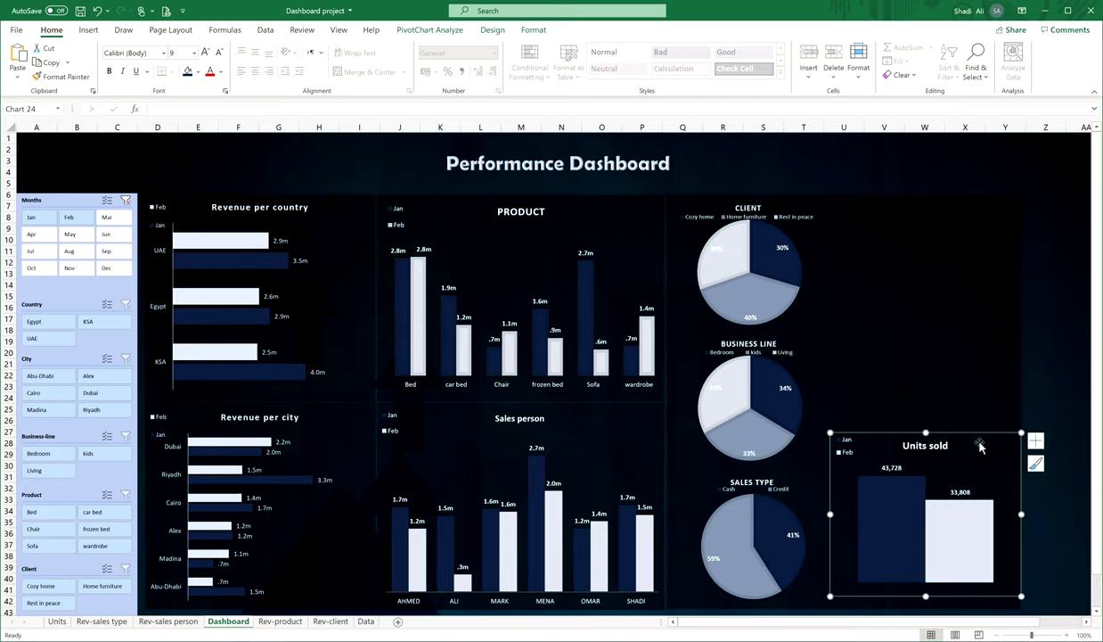
click(1024, 304)
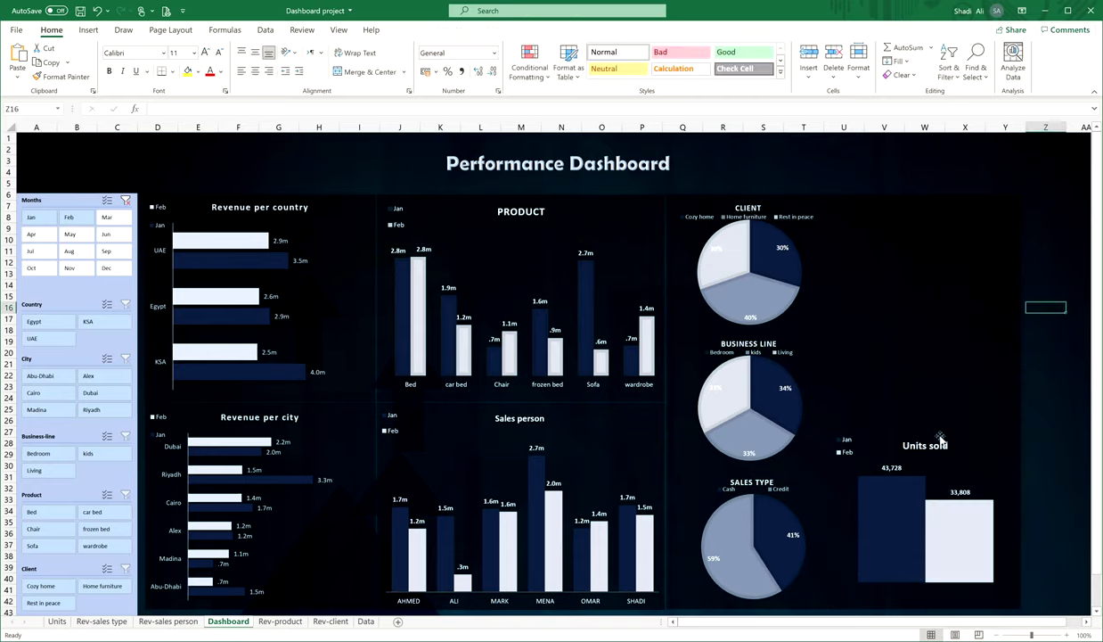
Try to move the Sales Type pie chart into the empty area above the Units sold chart.
click(765, 521)
click(732, 501)
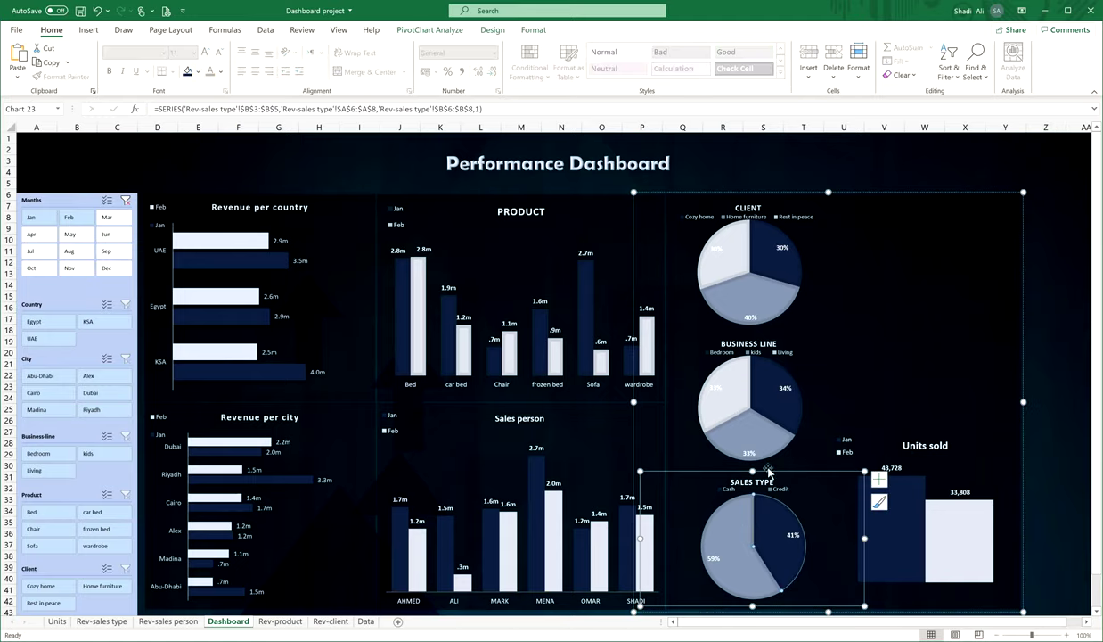
drag(772, 474, 932, 224)
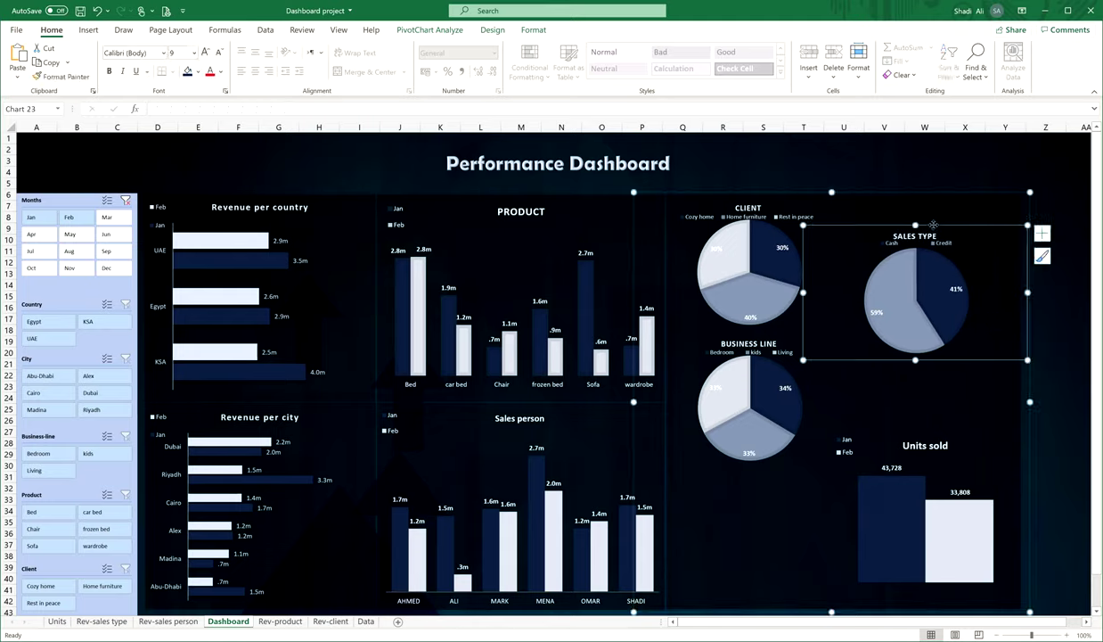
key(ctrl+z)
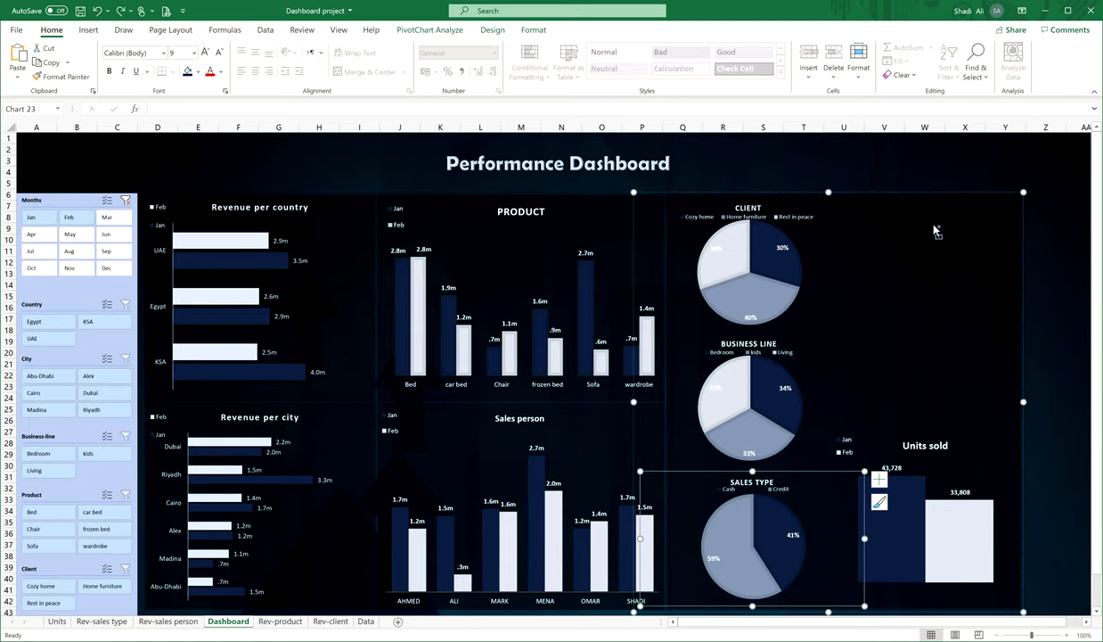
Change the Units sold column chart to a Doughnut chart.
click(907, 459)
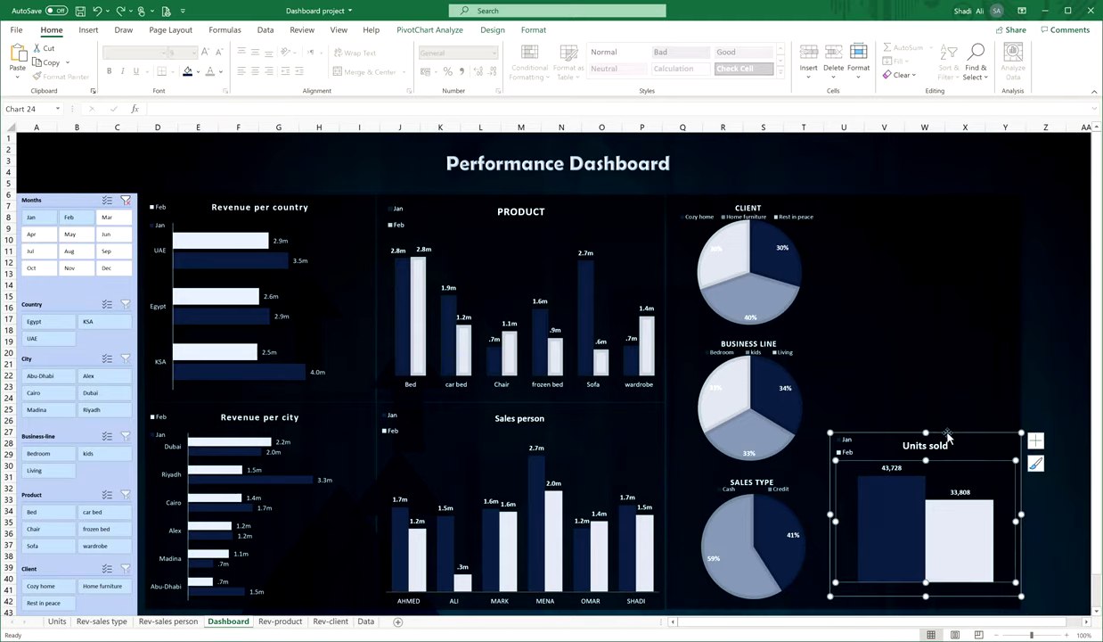
click(491, 30)
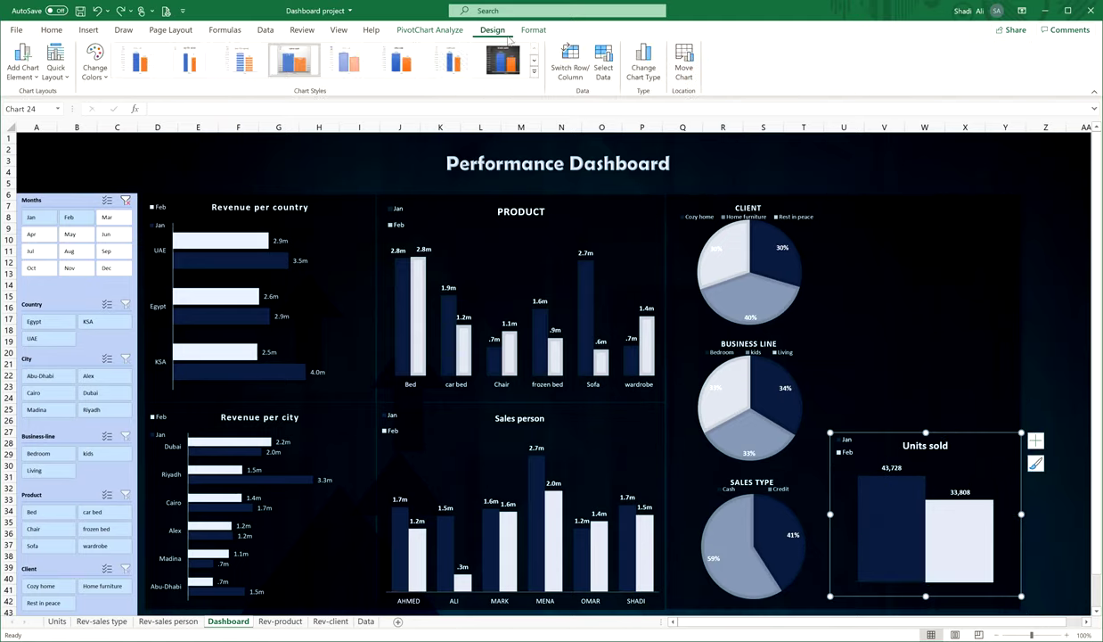
click(640, 71)
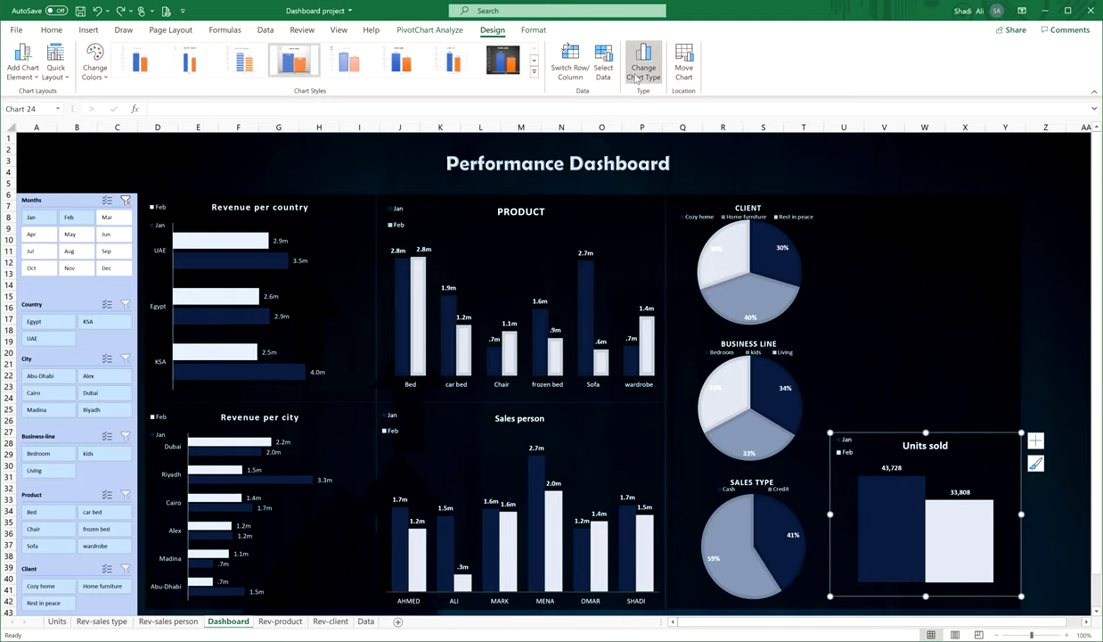
click(395, 244)
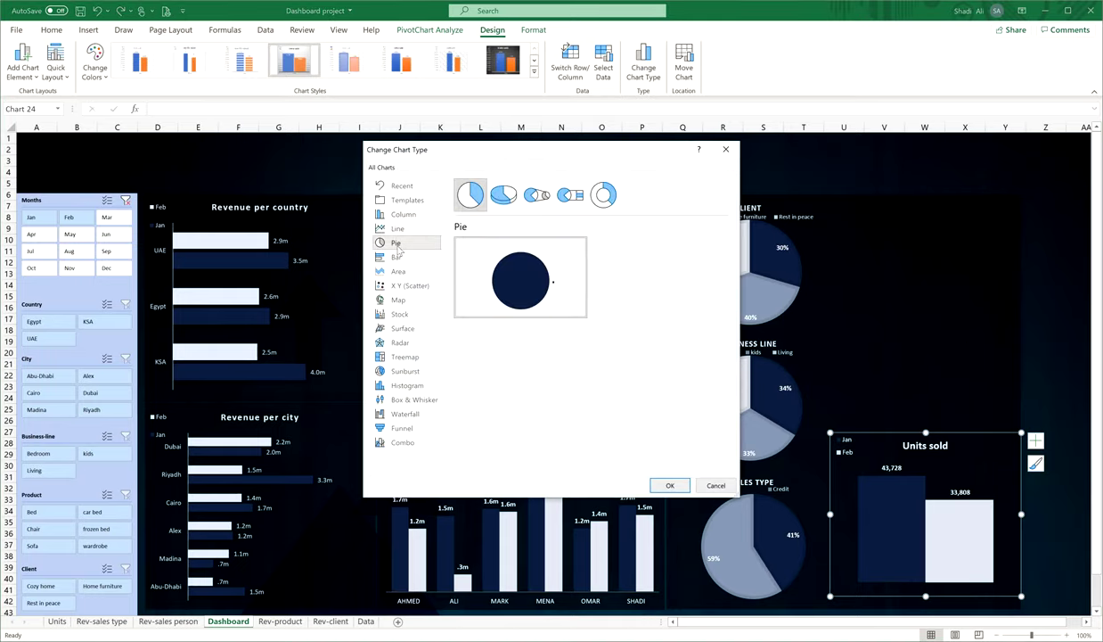
click(602, 198)
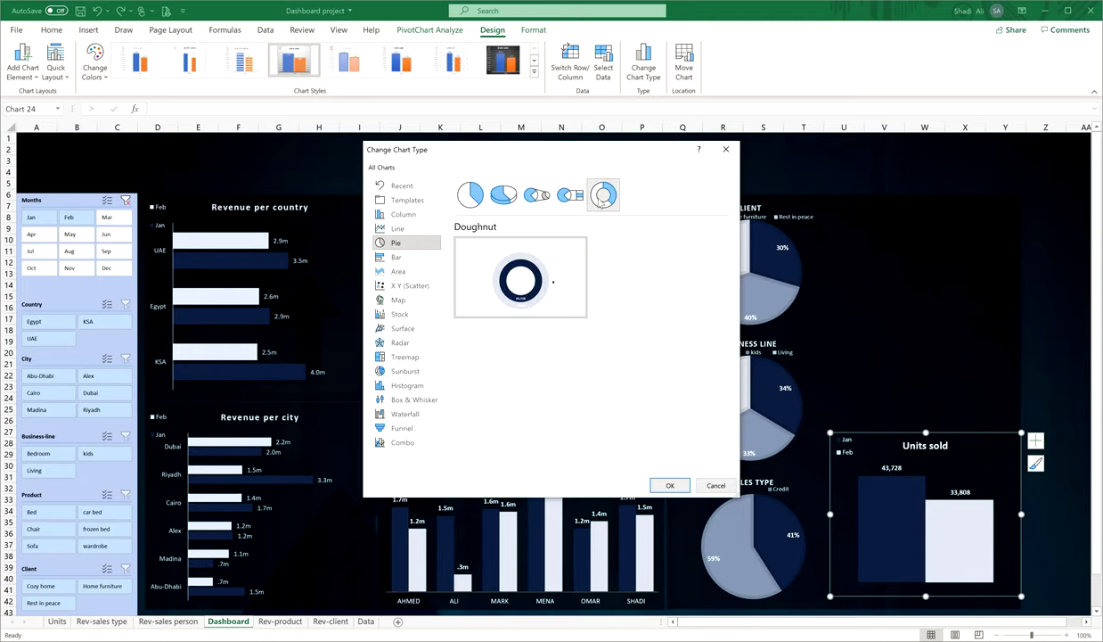
click(667, 484)
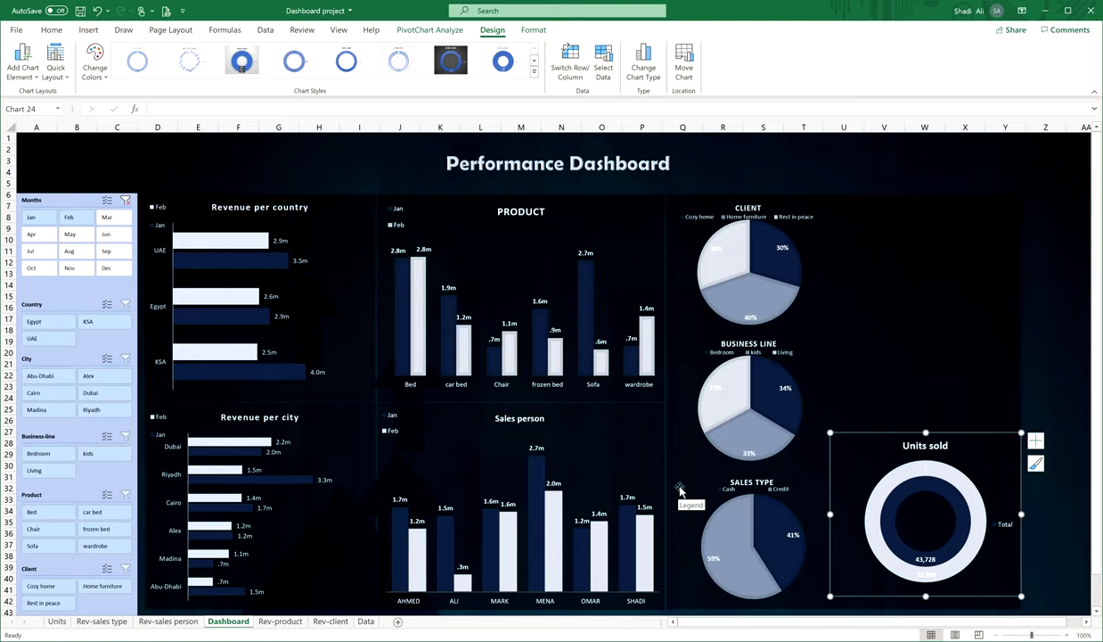
Move the Units sold doughnut up beside the Business Line pie and delete its Total legend.
drag(952, 434, 860, 311)
click(913, 409)
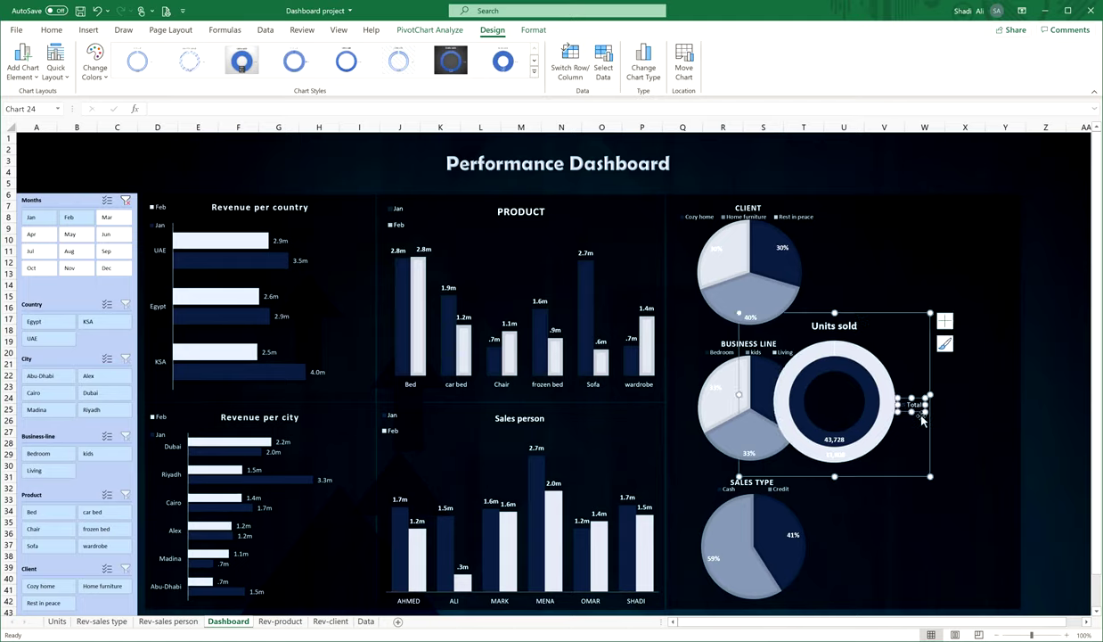
Move the Client pie chart horizontally into the upper right corner of the widened black rectangle.
click(760, 222)
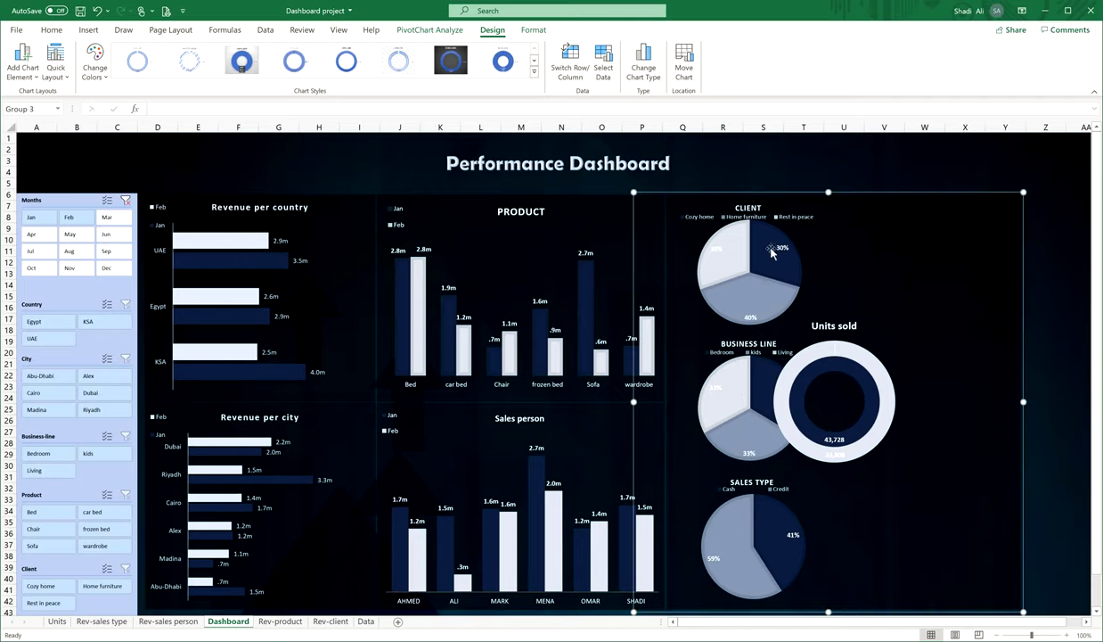
click(758, 221)
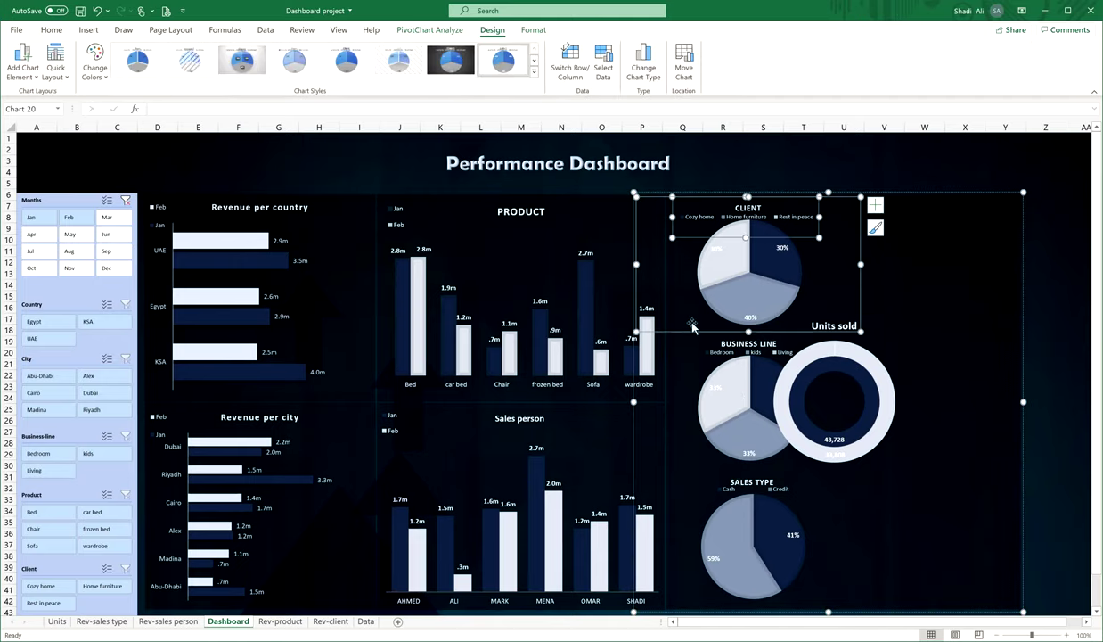
drag(702, 333, 901, 332)
Move the Business Line pie chart up into the rectangle's upper left corner, level with the Client pie.
click(740, 350)
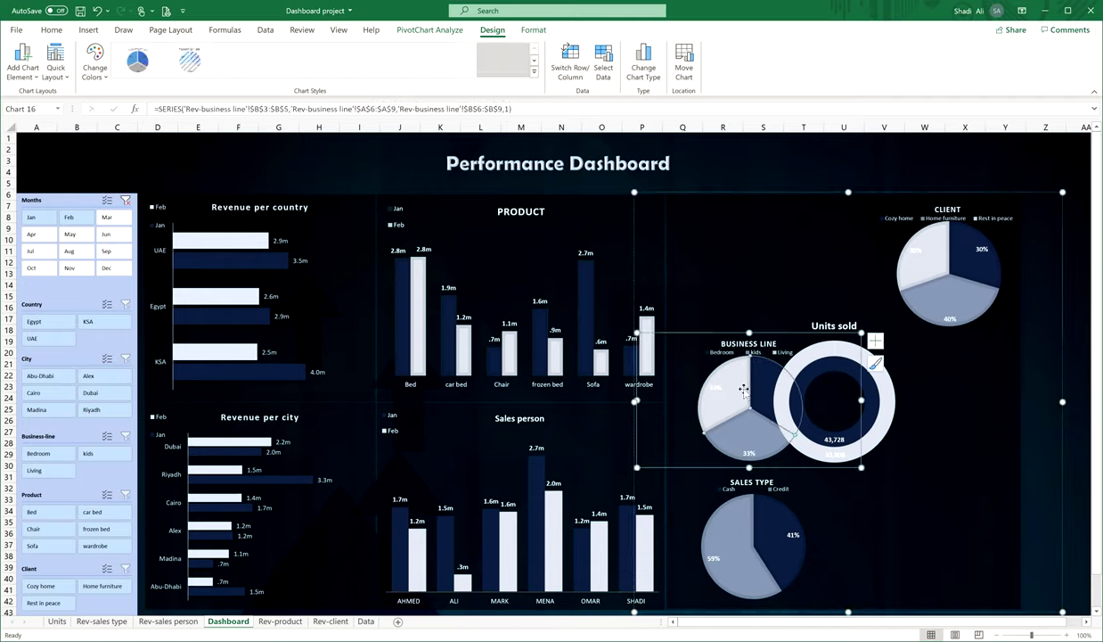
click(740, 350)
drag(693, 327, 691, 203)
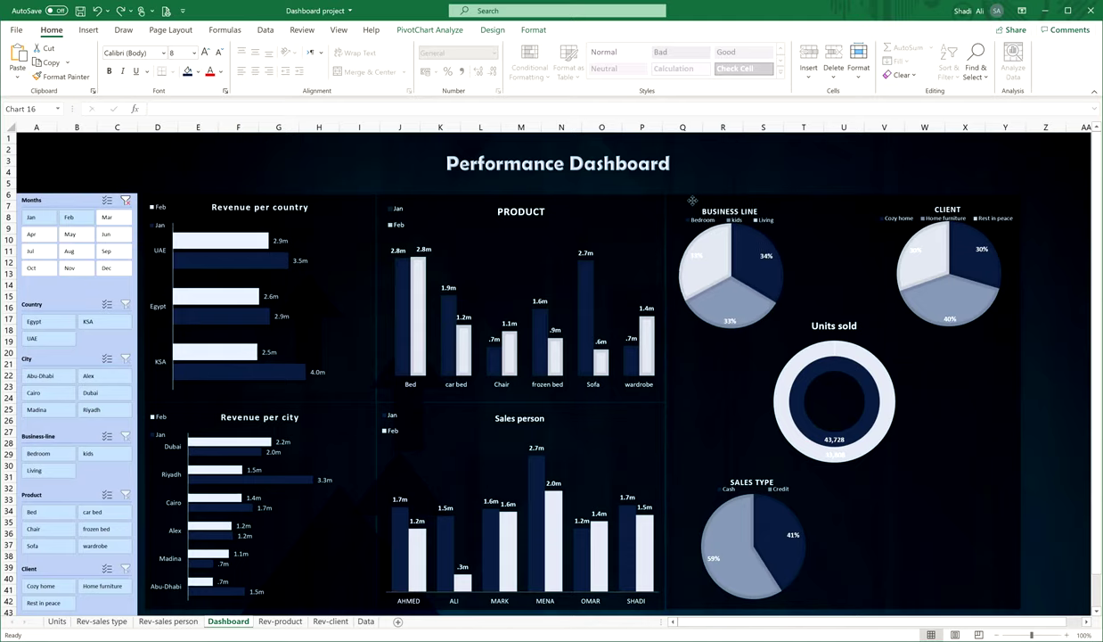
Move the Sales Type pie chart so it is centred below the Units sold doughnut.
click(745, 522)
drag(762, 472, 844, 477)
click(793, 326)
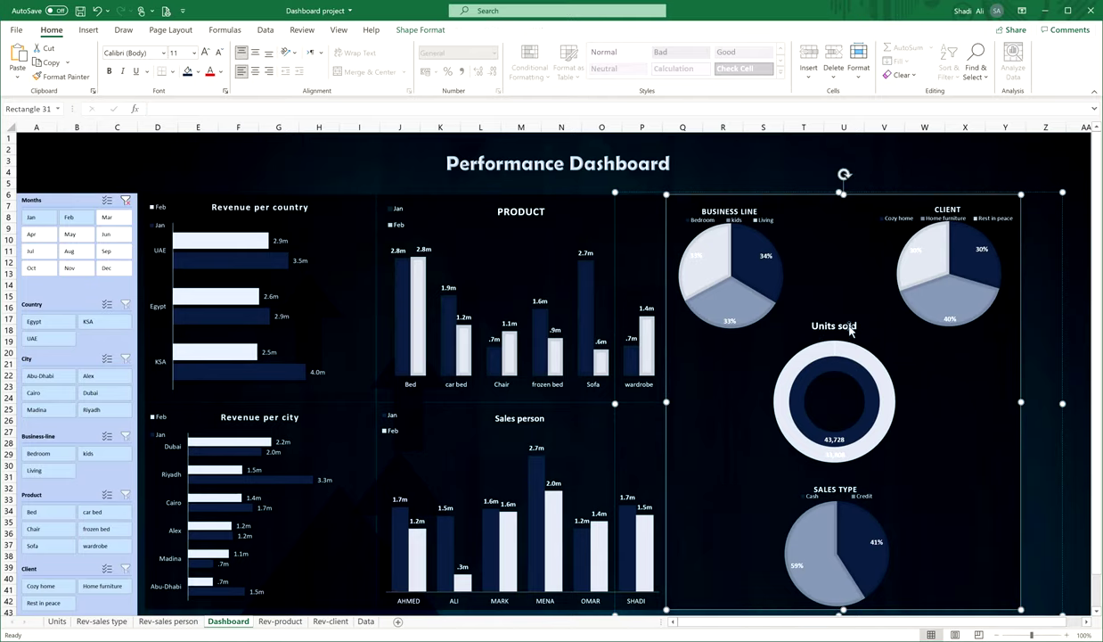
click(847, 348)
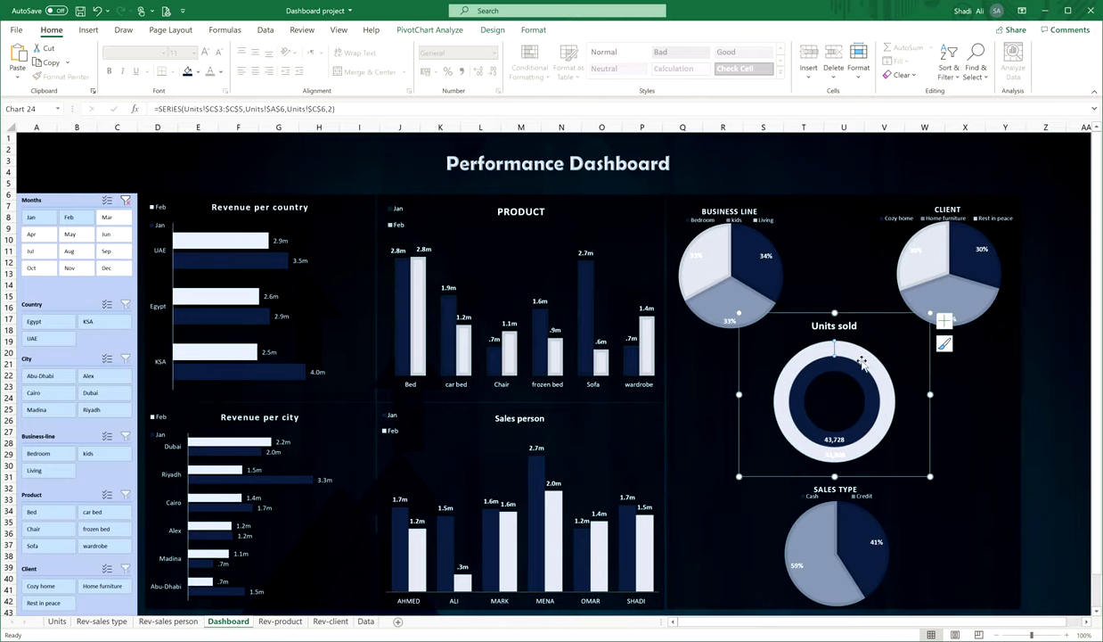
click(813, 313)
click(804, 347)
click(742, 411)
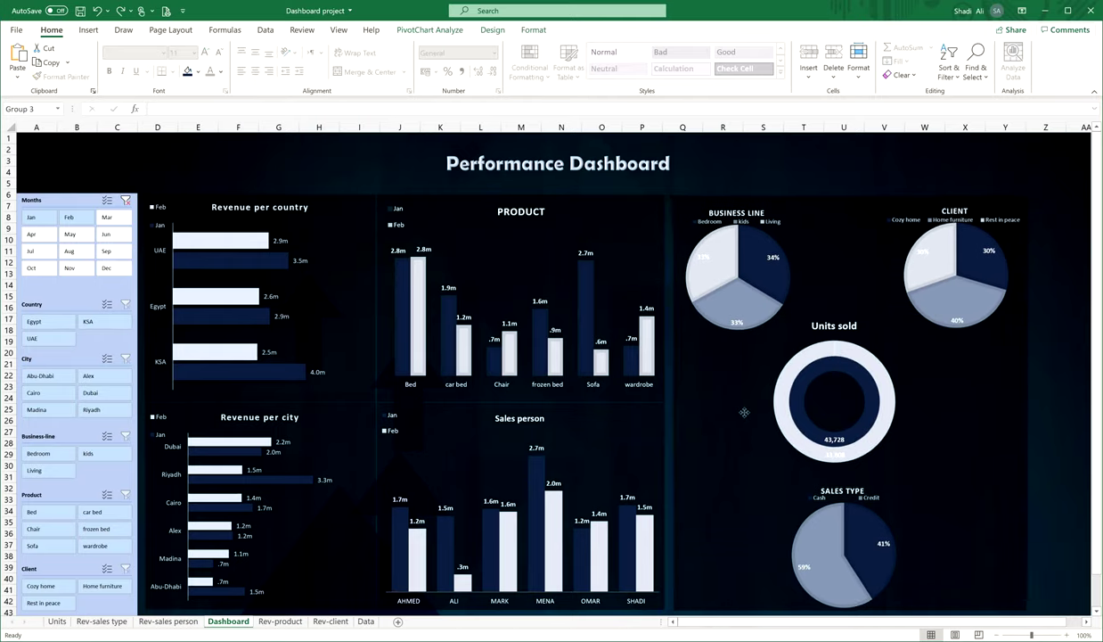
Ungroup the black rectangle from the Business Line, Client and Sales Type pie charts.
right_click(834, 195)
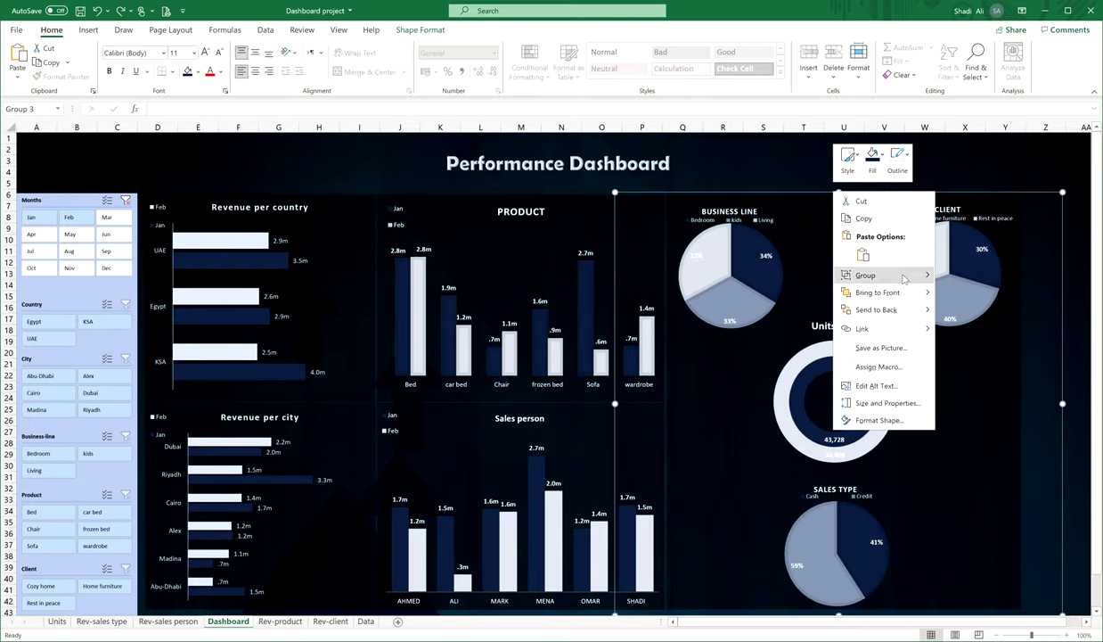
mouse_move(904, 277)
click(935, 302)
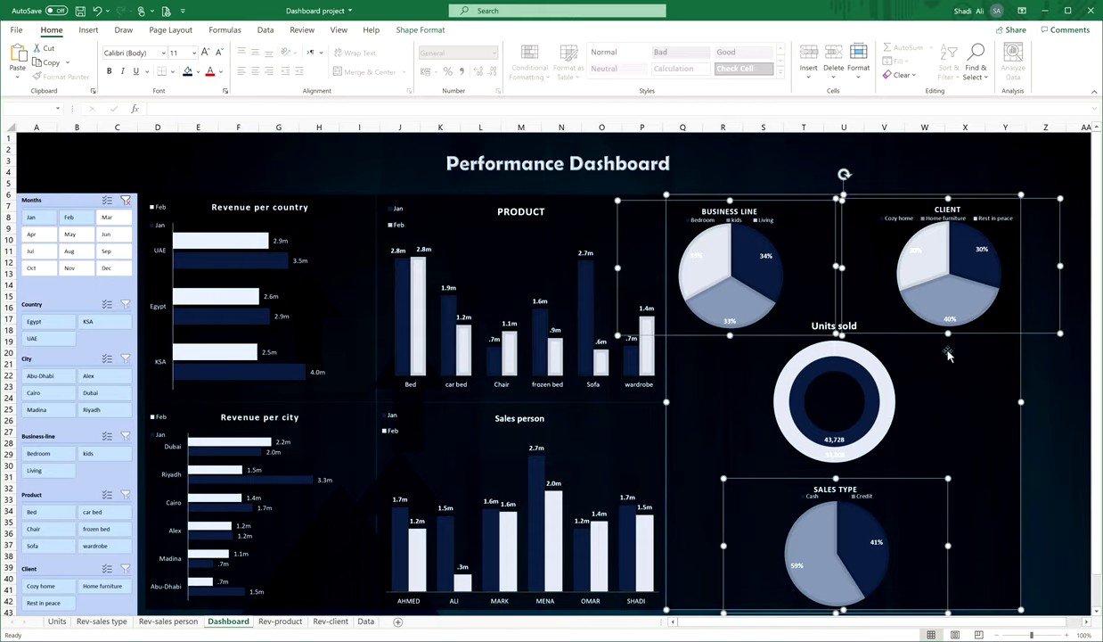
Nudge the Units sold doughnut and the three pies into balanced positions, with Sales Type slightly higher and Client slightly lower.
click(851, 376)
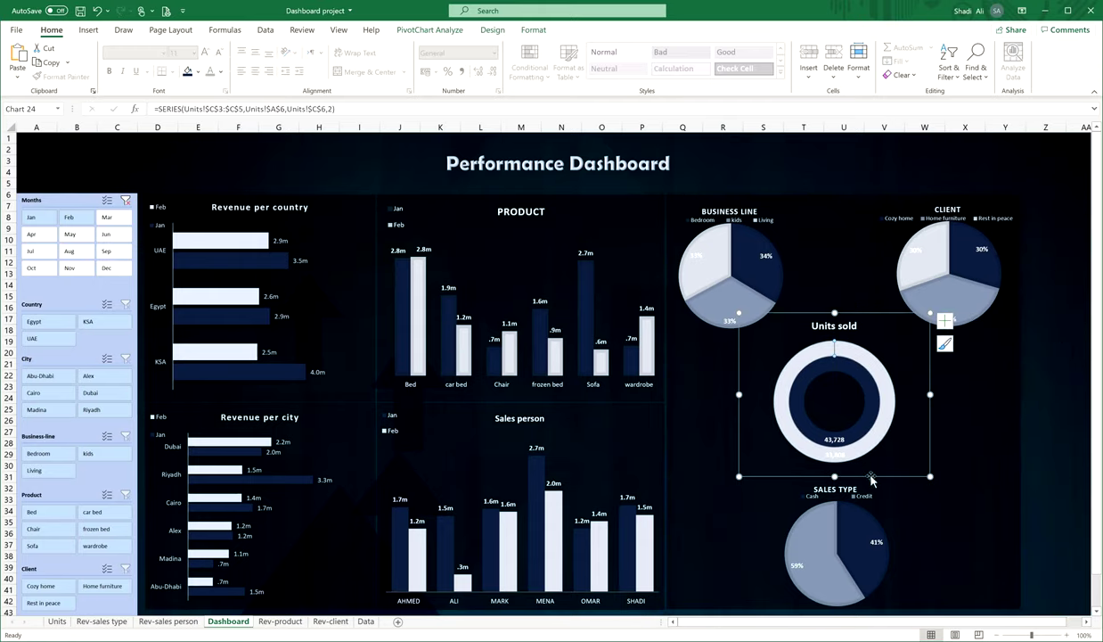
drag(871, 480, 898, 476)
click(883, 521)
click(803, 171)
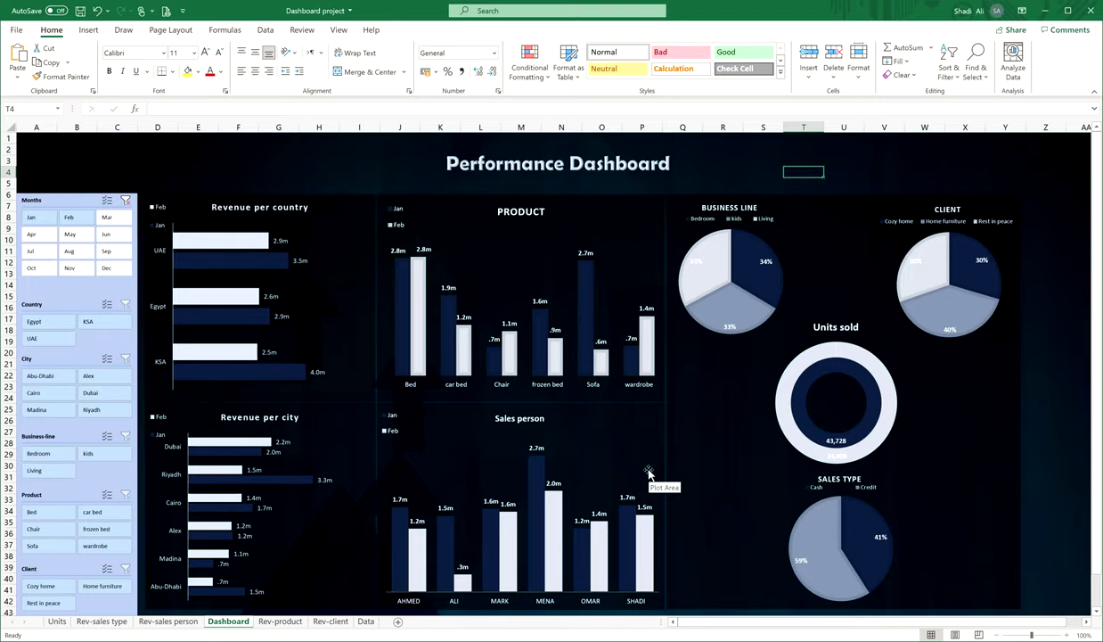
Apply the saved chart3 template to the Product column chart and deselect the chart.
click(546, 271)
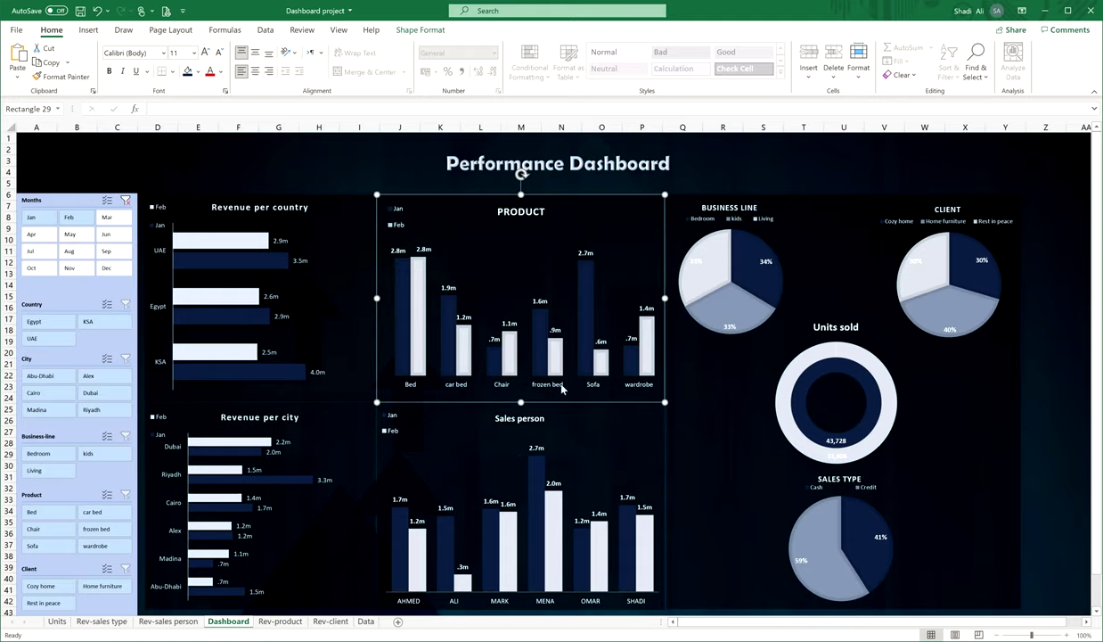
click(484, 226)
click(501, 34)
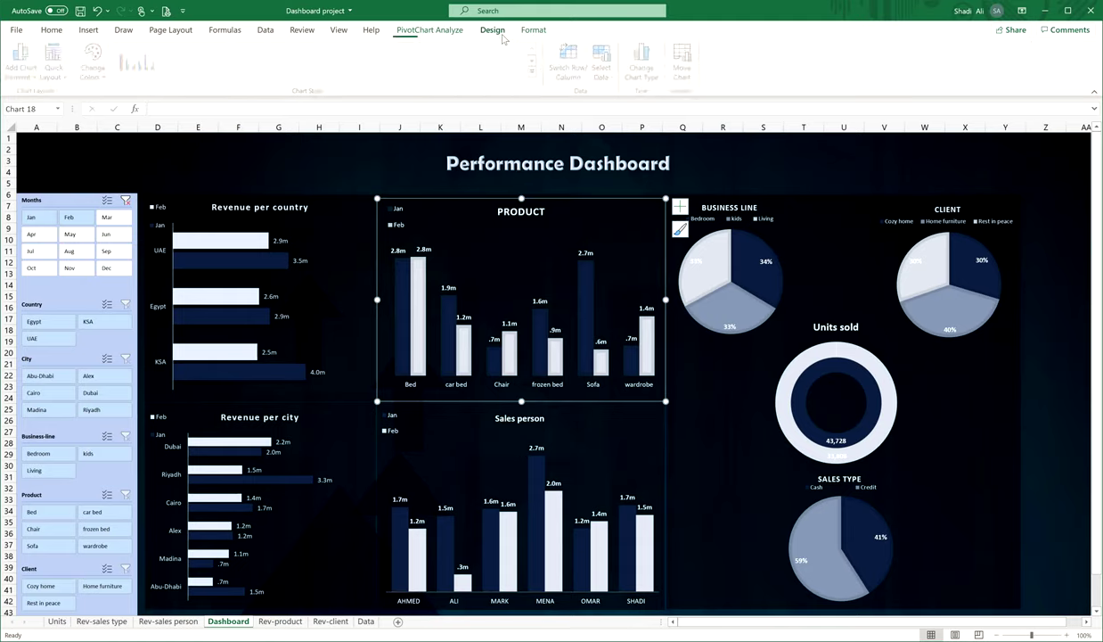
click(643, 75)
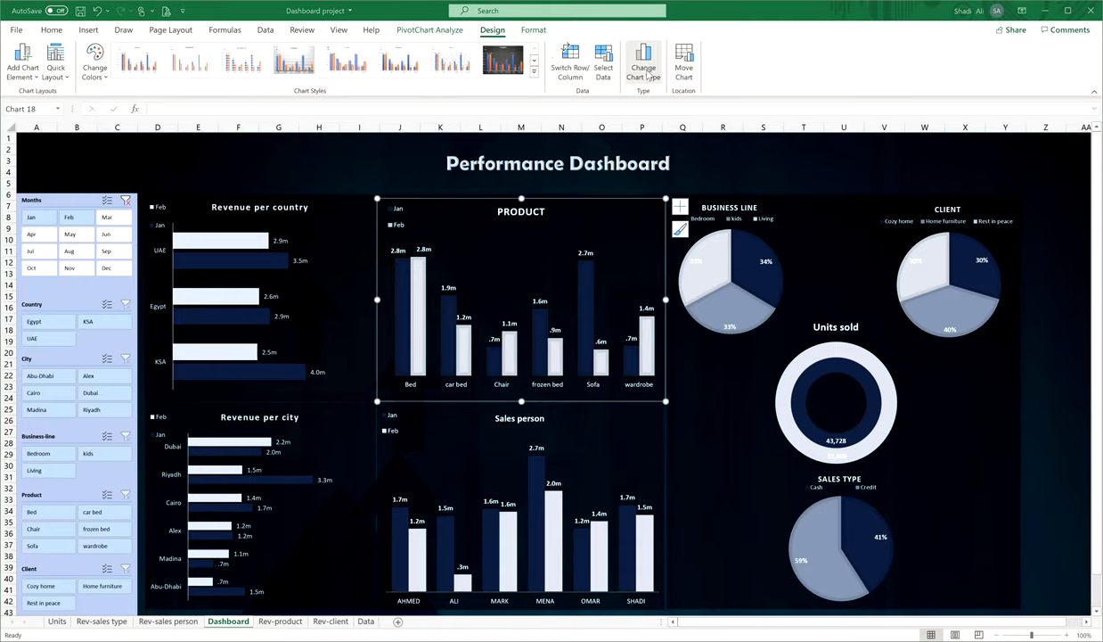
click(408, 200)
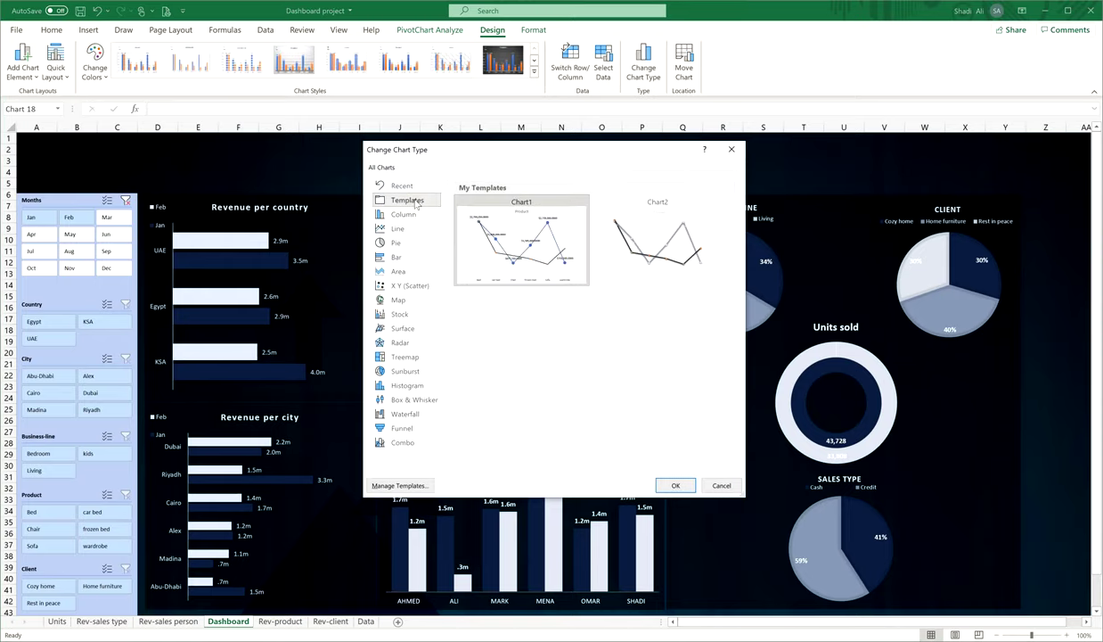
click(505, 324)
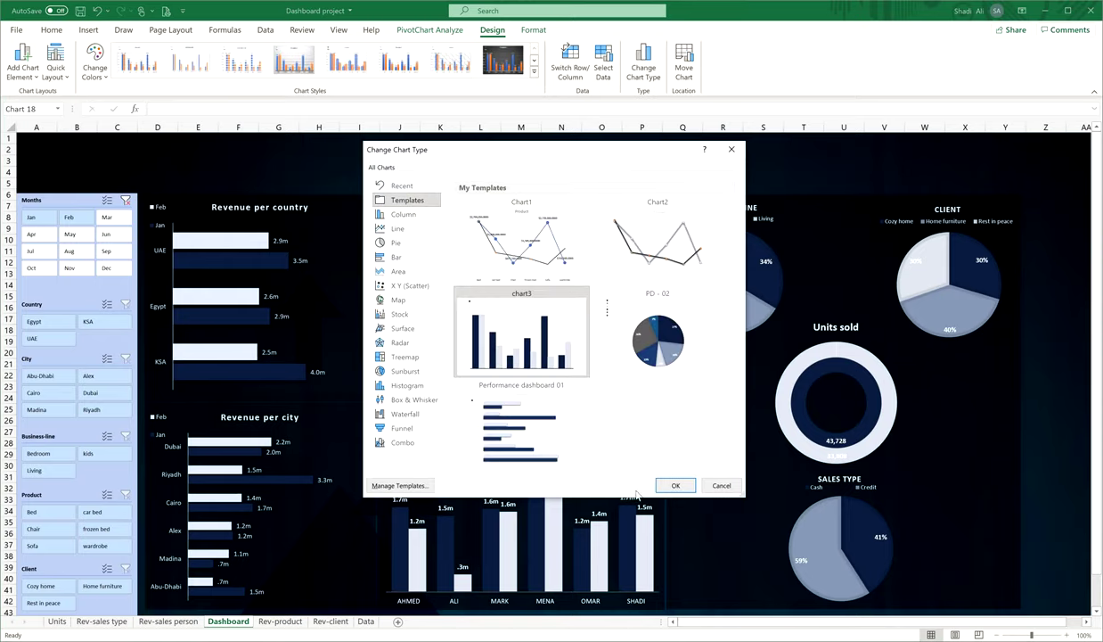
click(675, 485)
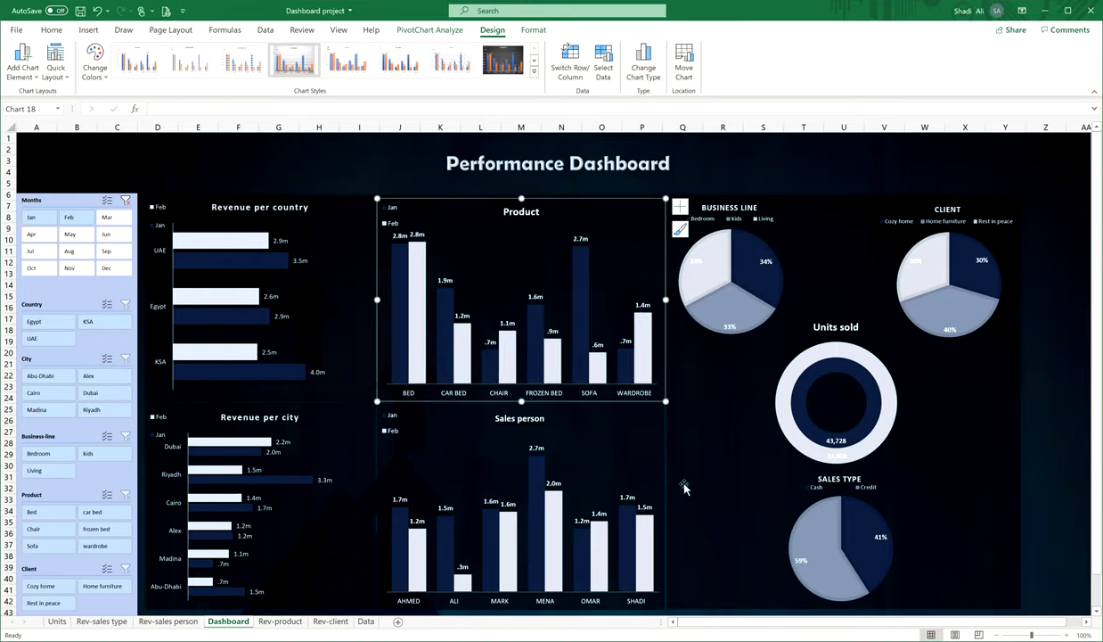
click(751, 160)
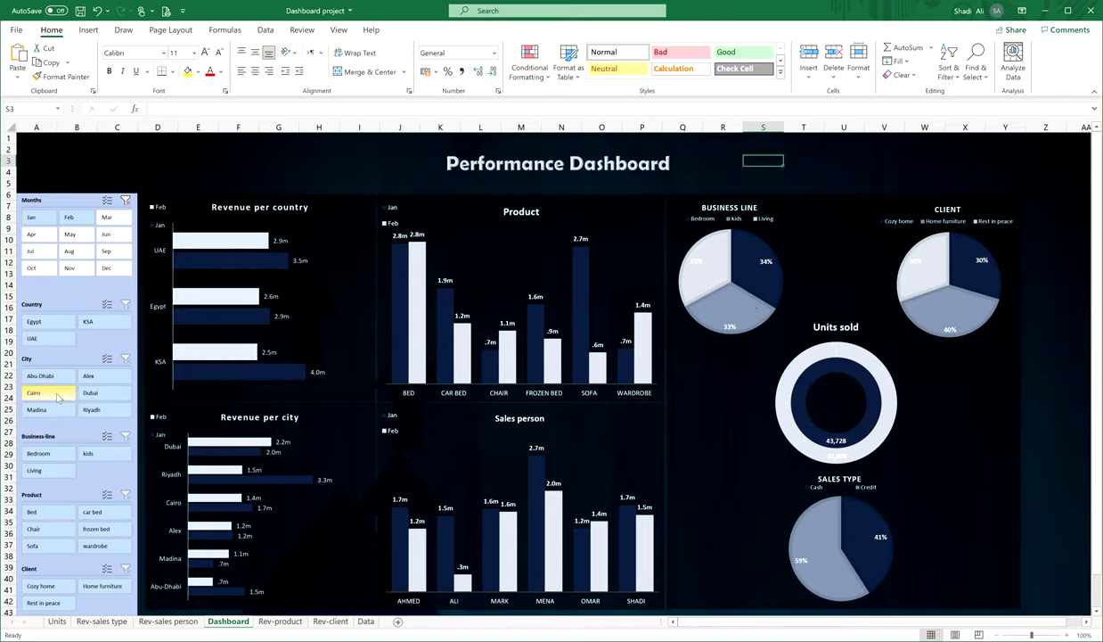
Test the City slicer by filtering the dashboard to Cairo and to Riyadh, and clear the City filter.
click(56, 394)
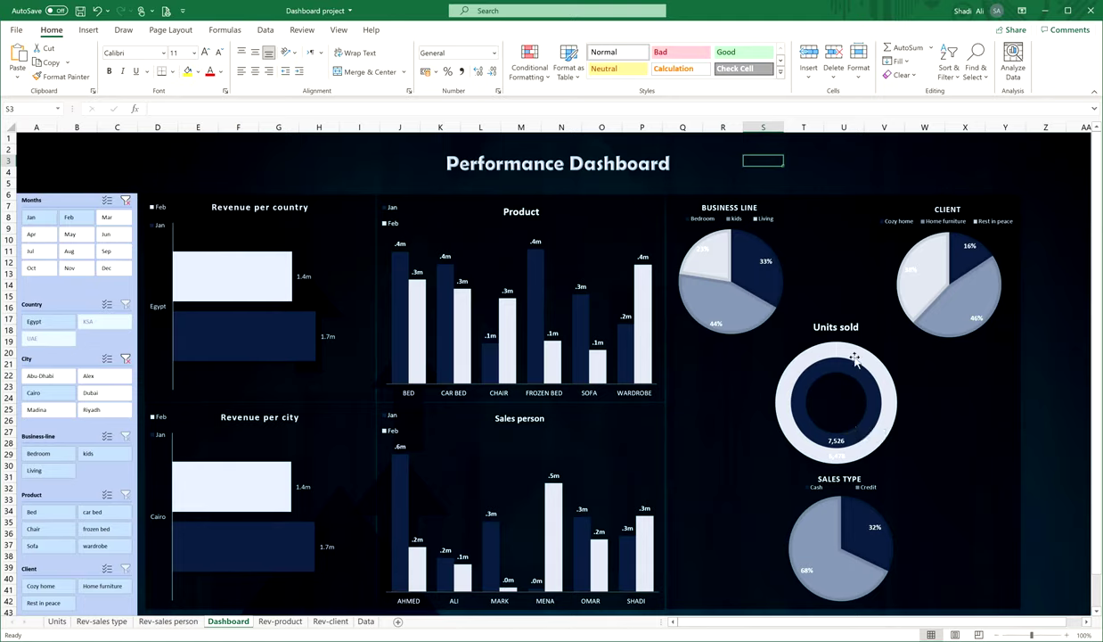
click(1045, 340)
click(92, 409)
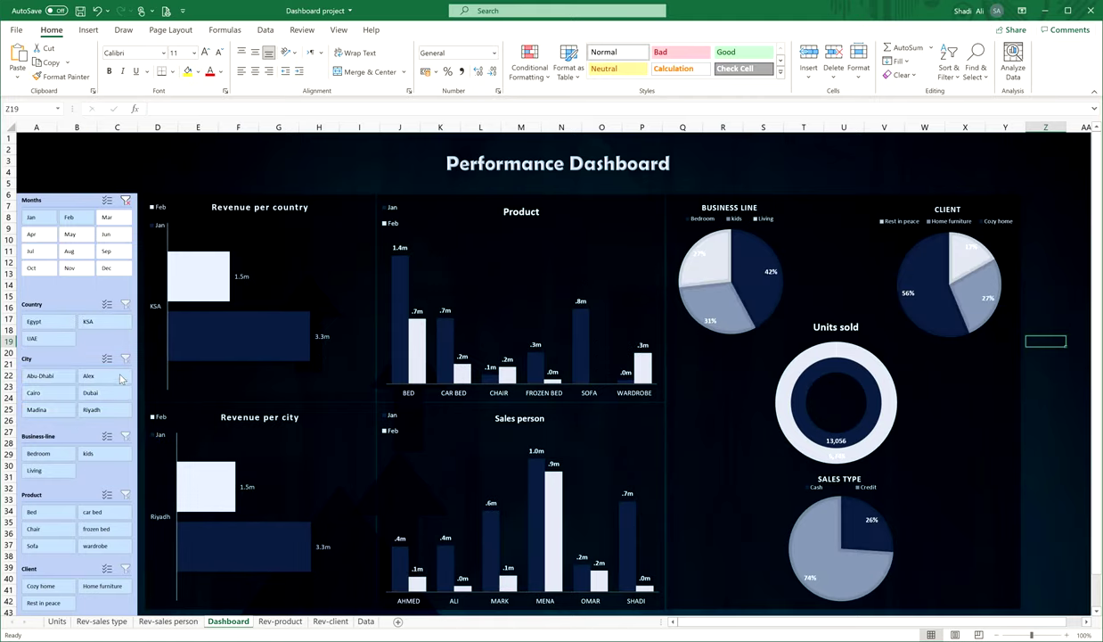
click(126, 358)
Test the slicers by filtering to the Bedroom business line and the Bed product, and clear both filters.
click(51, 456)
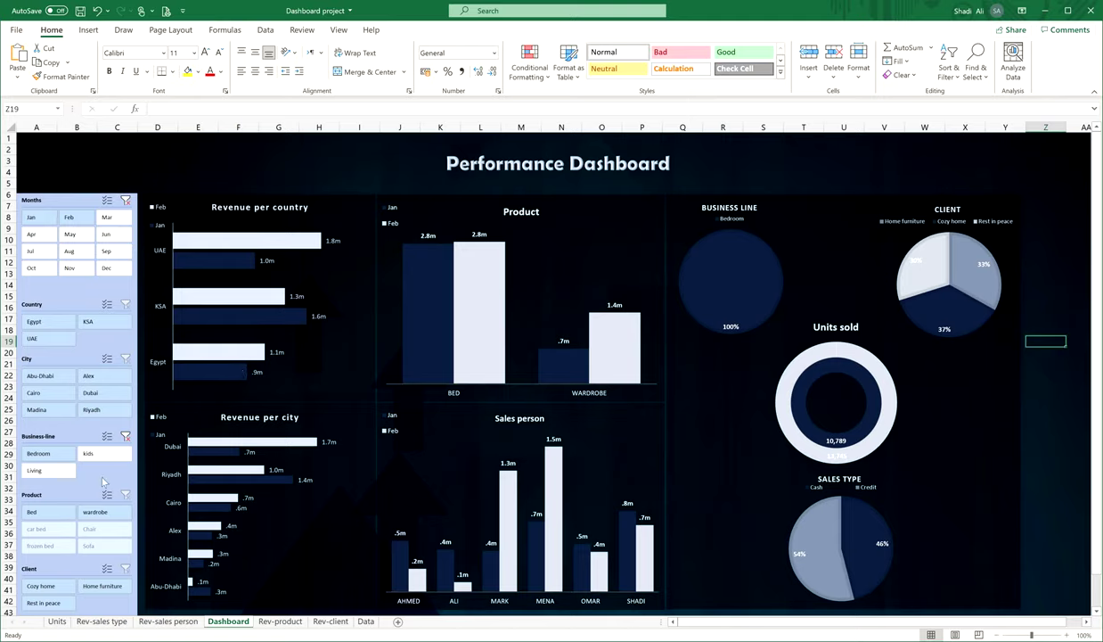
click(66, 512)
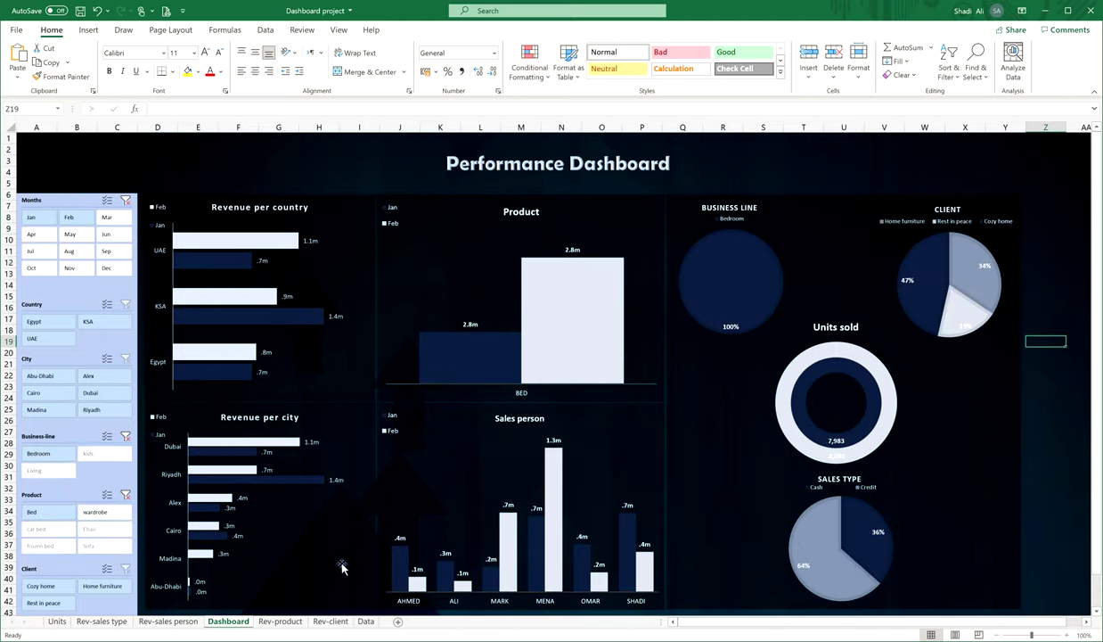
click(126, 436)
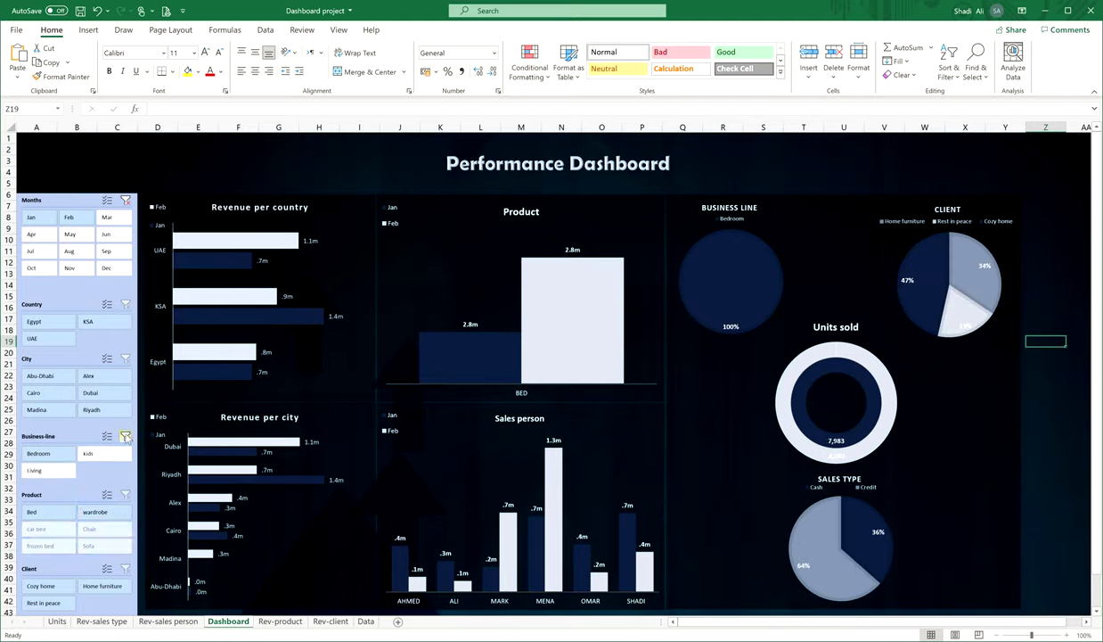
click(125, 436)
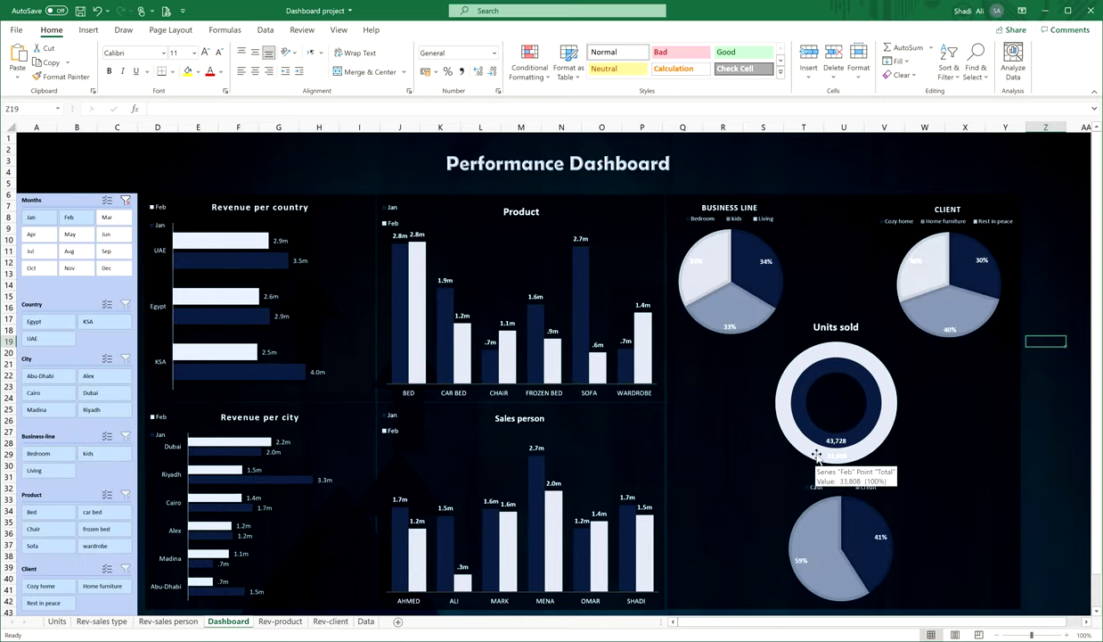
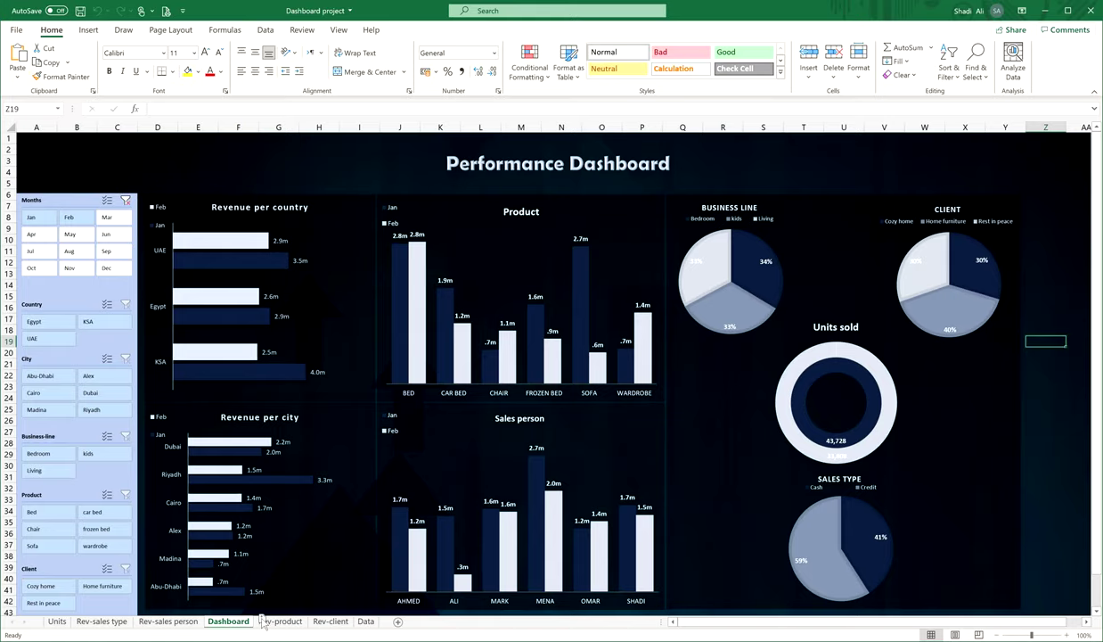
Duplicate the Dashboard sheet and place the copy directly before the Rev-product sheet.
click(264, 621)
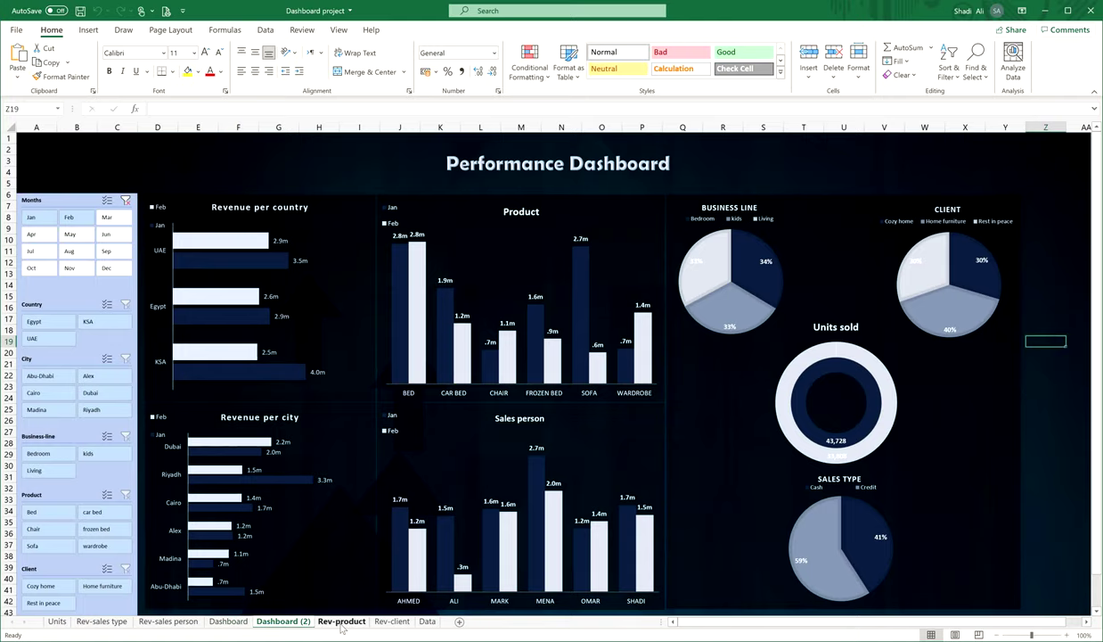
Group the Rev-product, Rev-client, Rev-sales person, Rev-sales type and Units sheets and hide them.
click(341, 621)
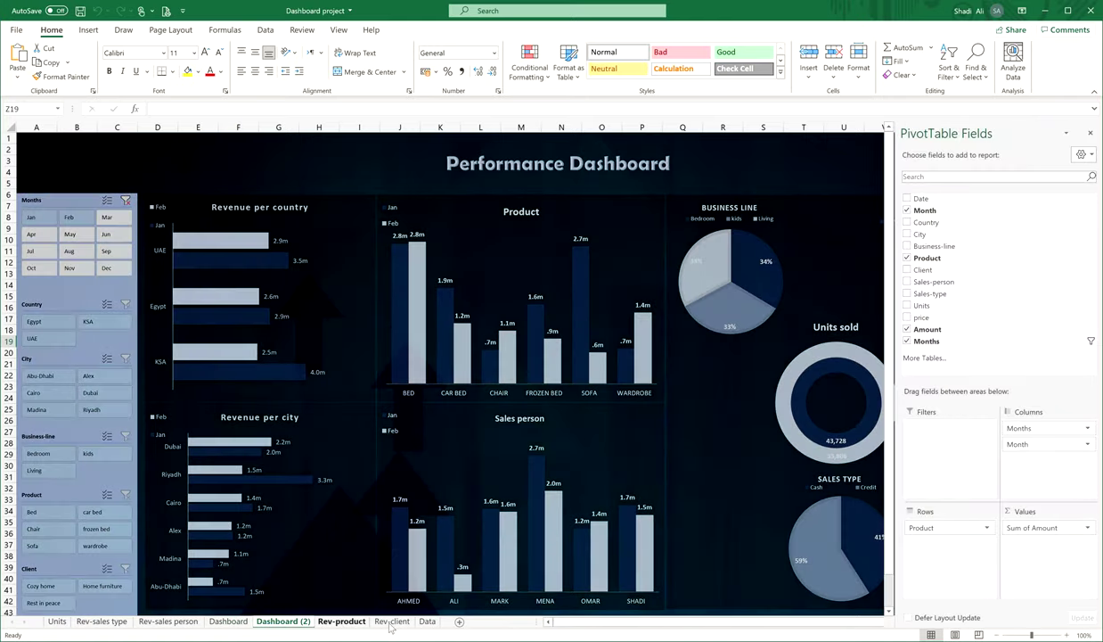
ctrl+click(390, 621)
ctrl+click(178, 621)
ctrl+click(101, 621)
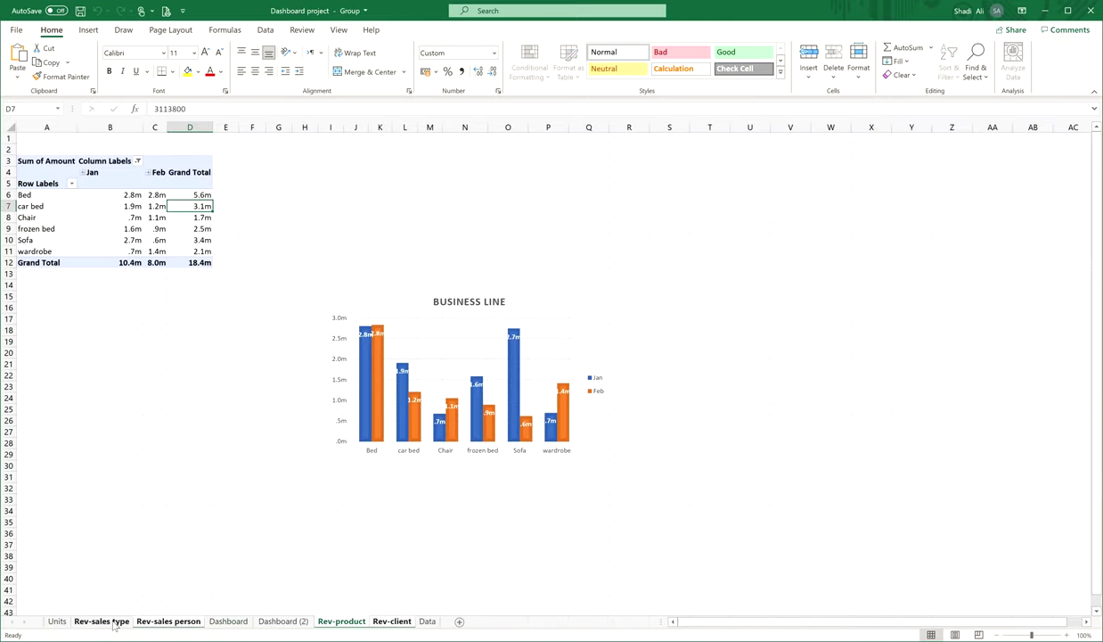
ctrl+click(63, 621)
right_click(62, 622)
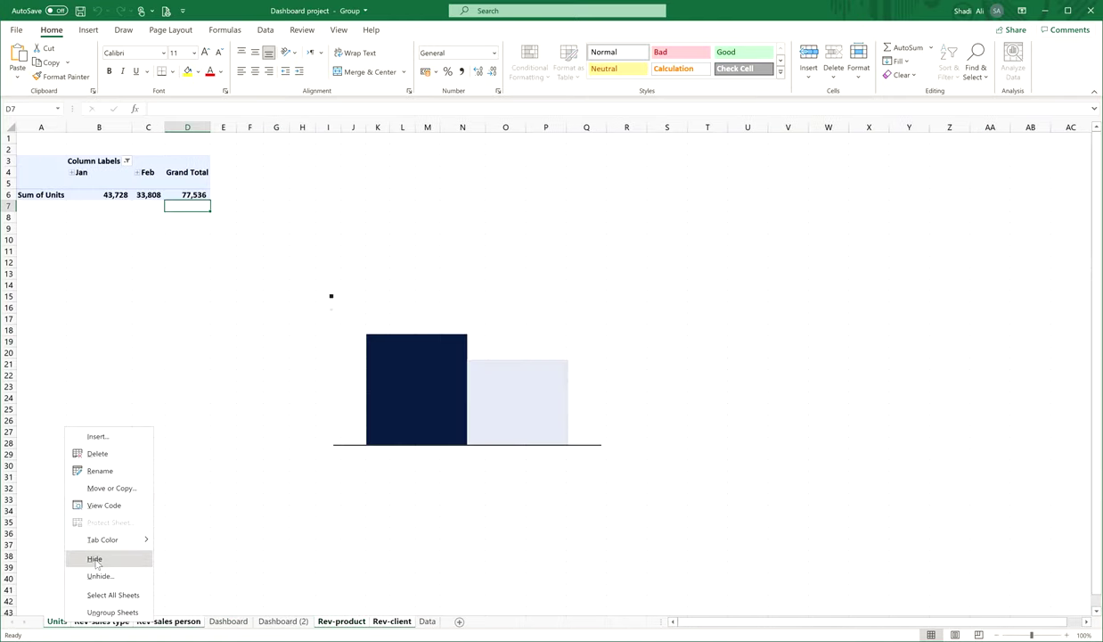
click(89, 557)
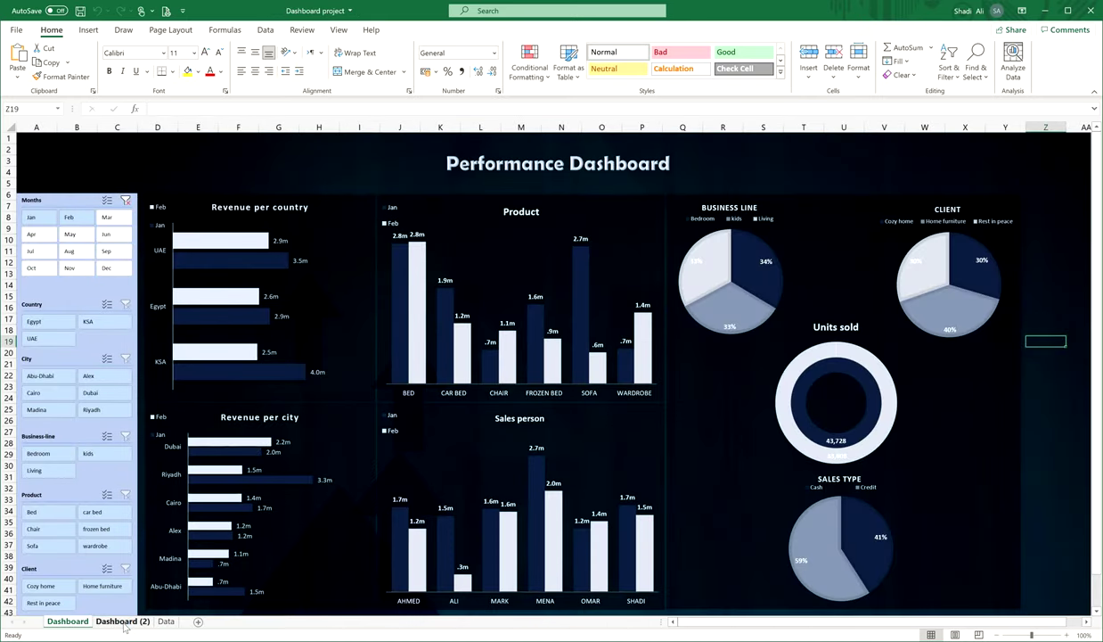
Create a PivotTable from Table2 on the Data sheet and place it on a new worksheet.
click(166, 621)
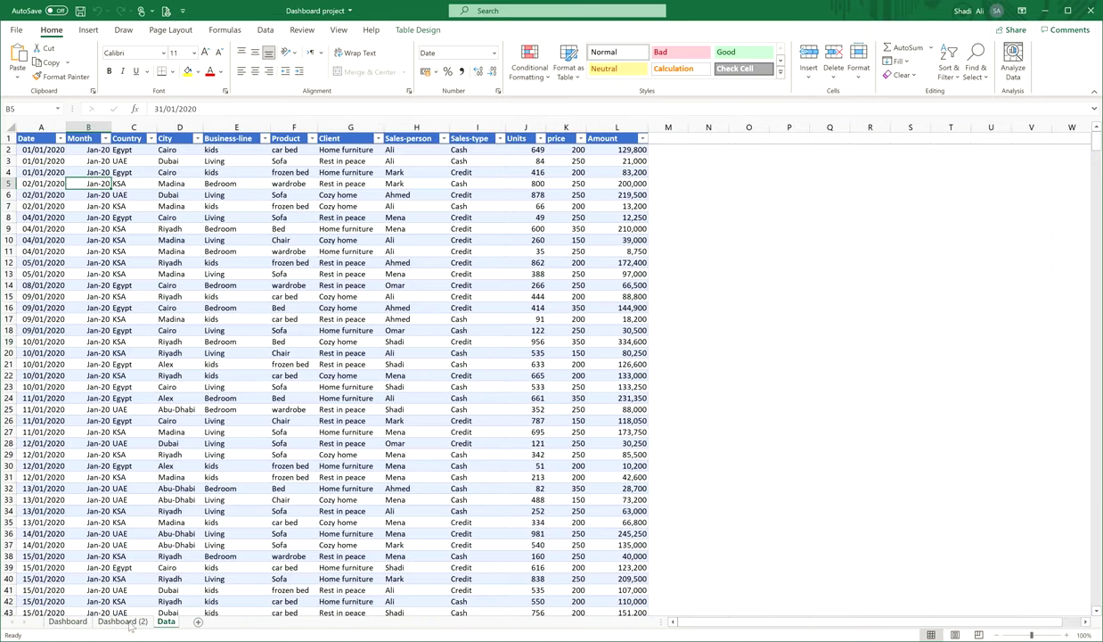
click(190, 227)
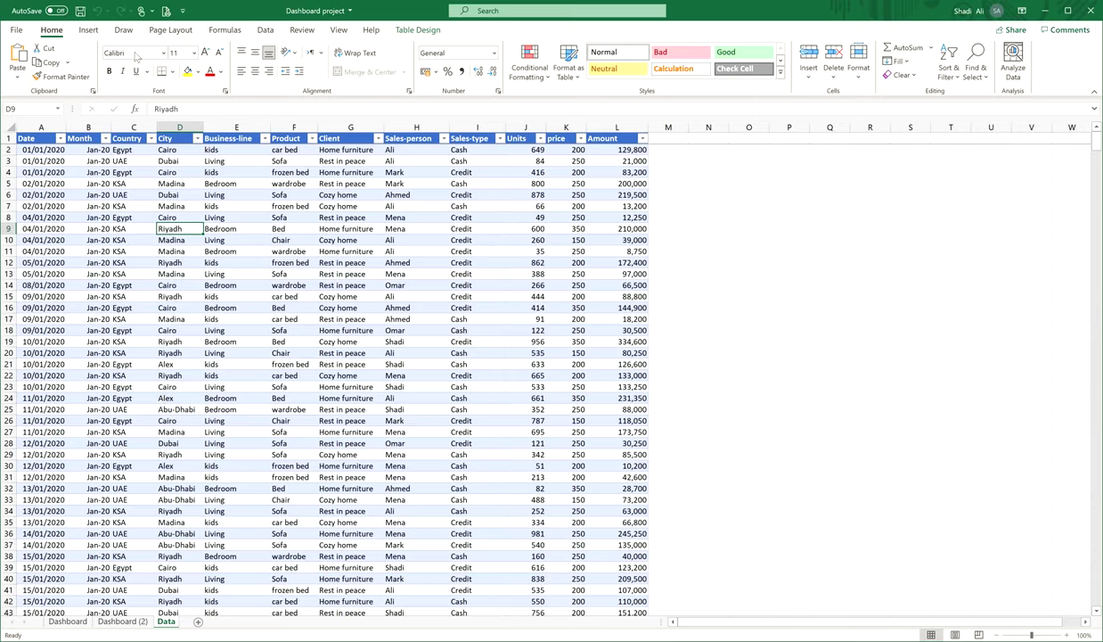
click(88, 29)
click(20, 61)
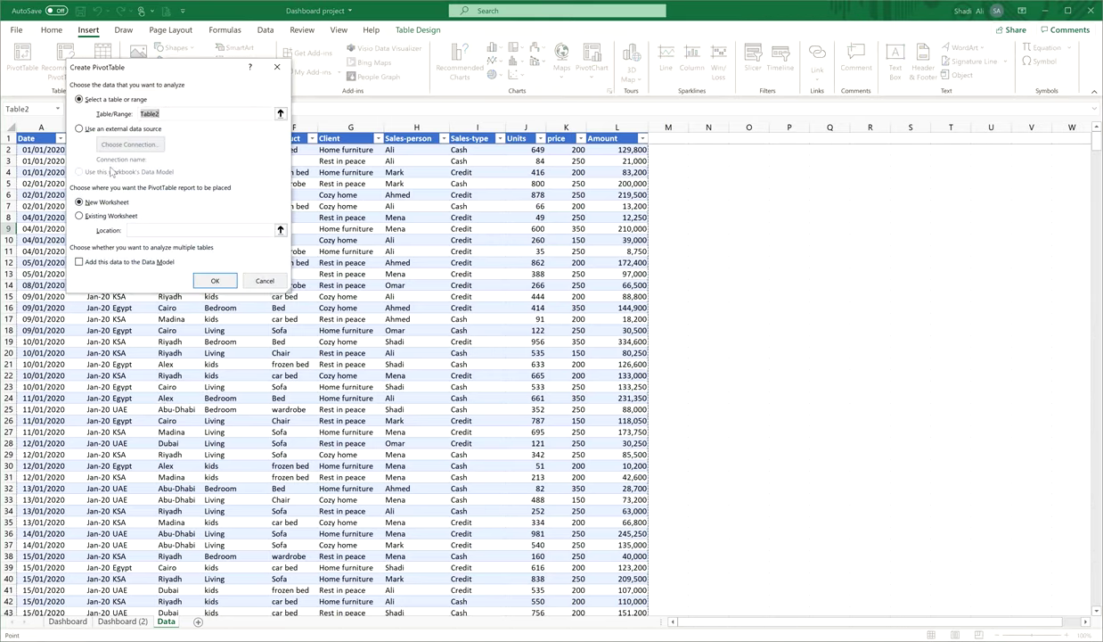
click(217, 280)
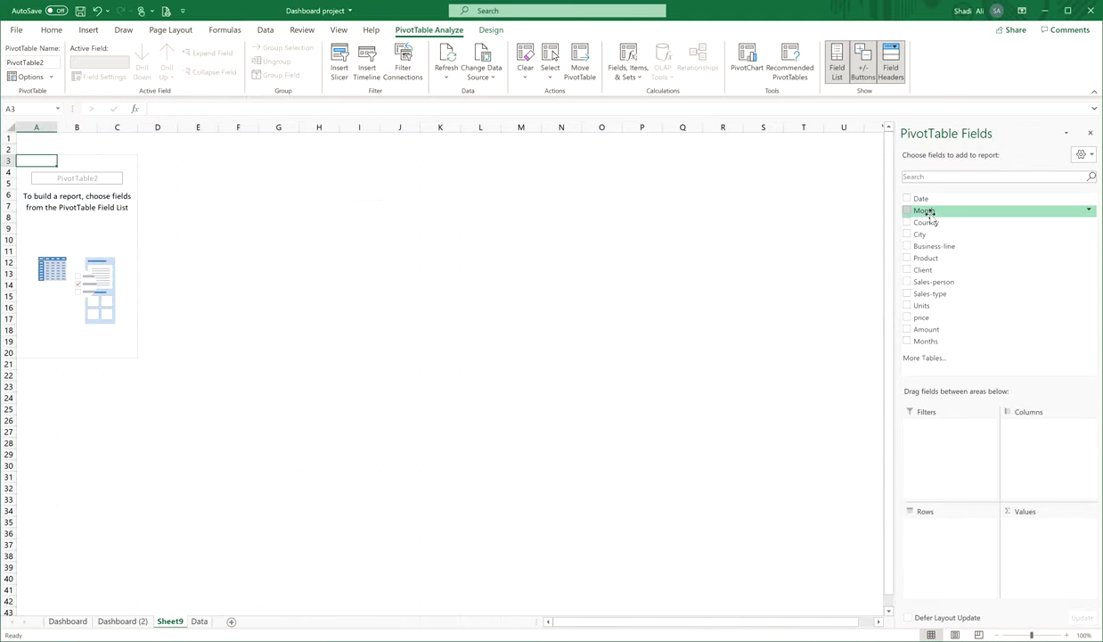
Put Months in the PivotTable rows and the sum of Amount in the values, leaving out the Month field.
drag(927, 211, 968, 541)
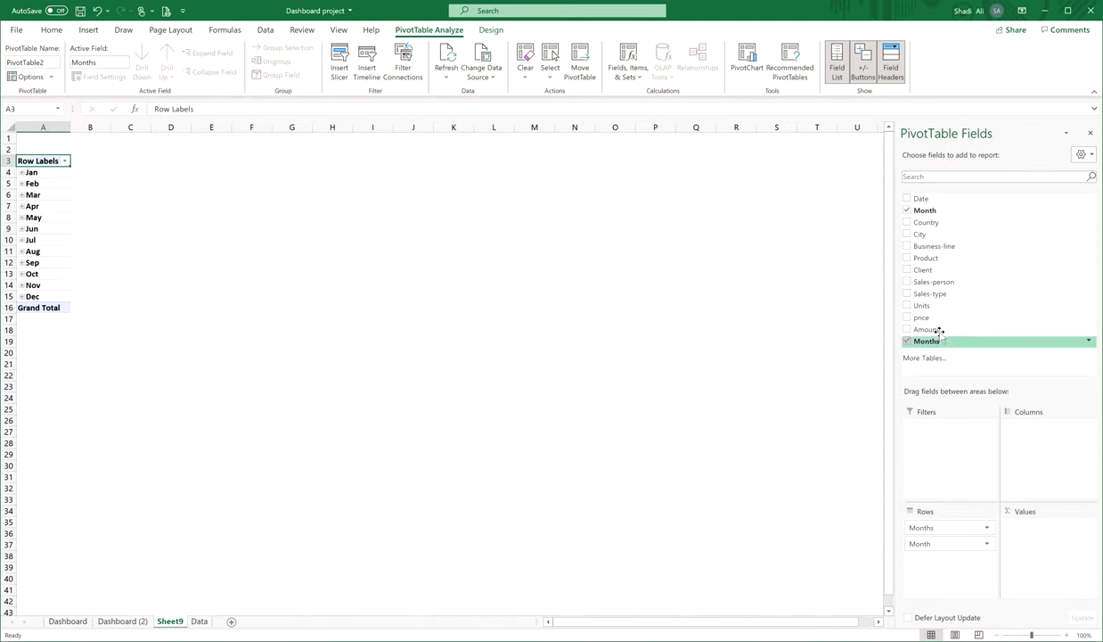
drag(935, 329, 1063, 569)
drag(920, 544, 112, 307)
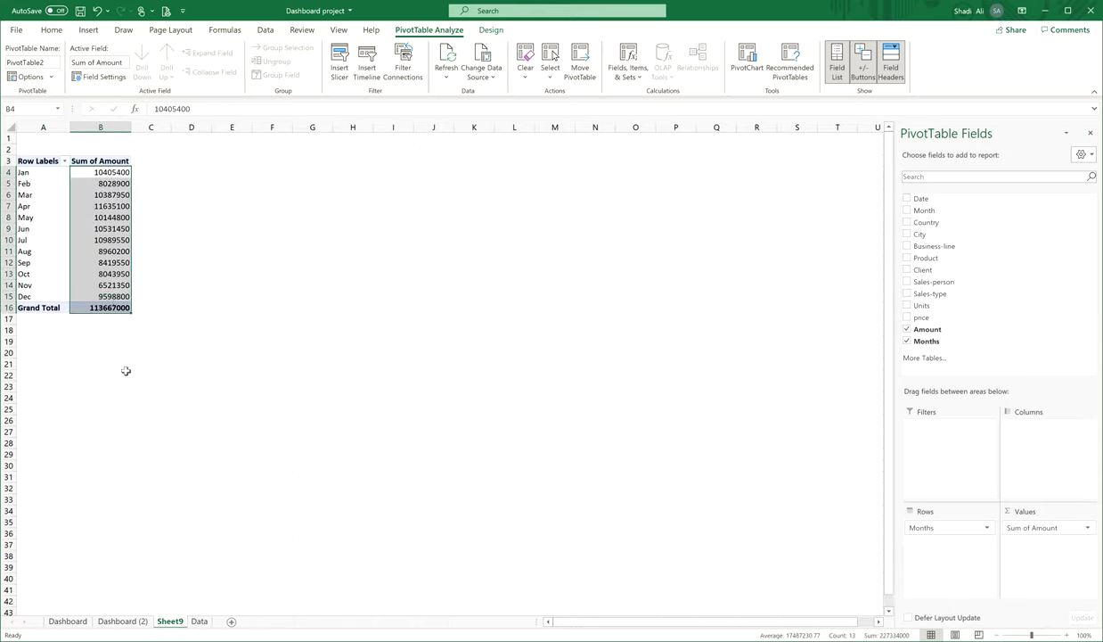
Format the Sum of Amount values, including the grand total, with the custom number format #.0,,"m".
right_click(114, 210)
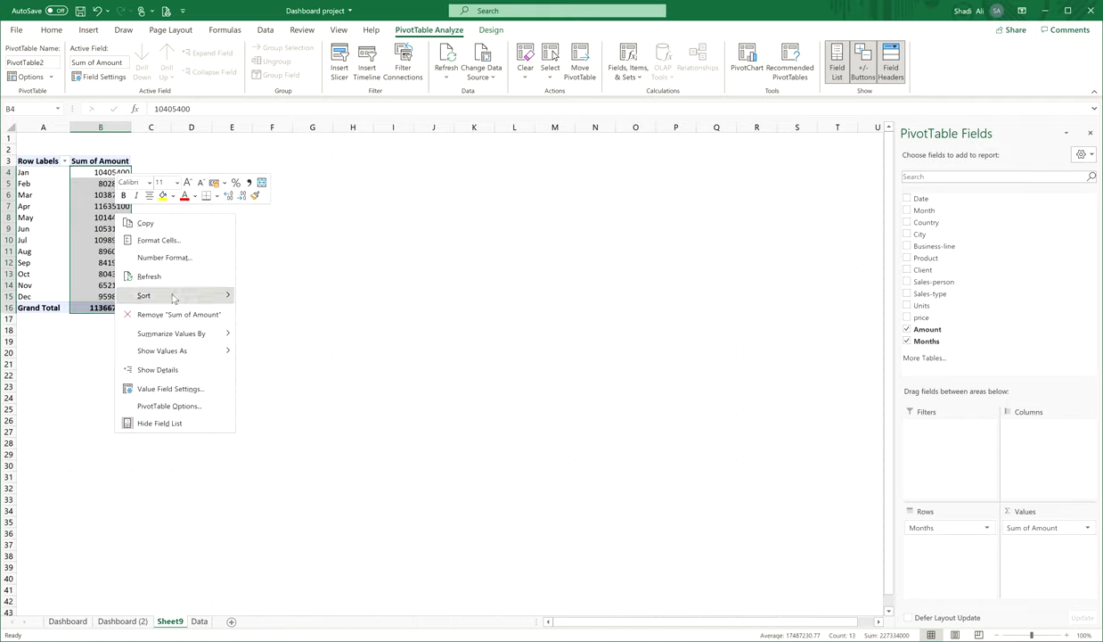
key(Escape)
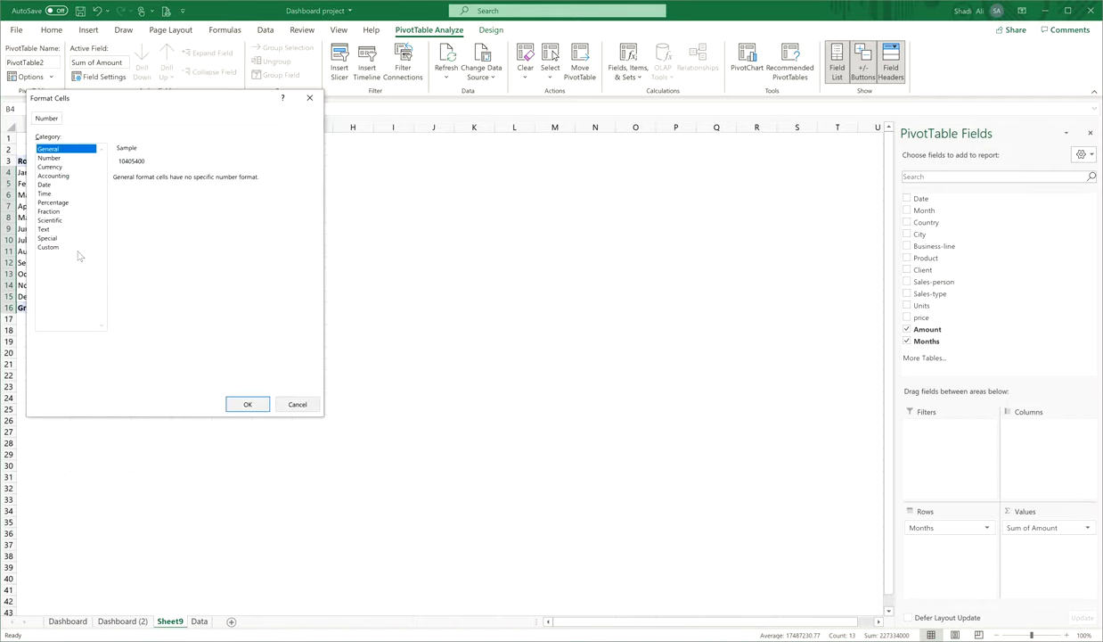
click(49, 246)
drag(306, 210, 268, 312)
click(126, 272)
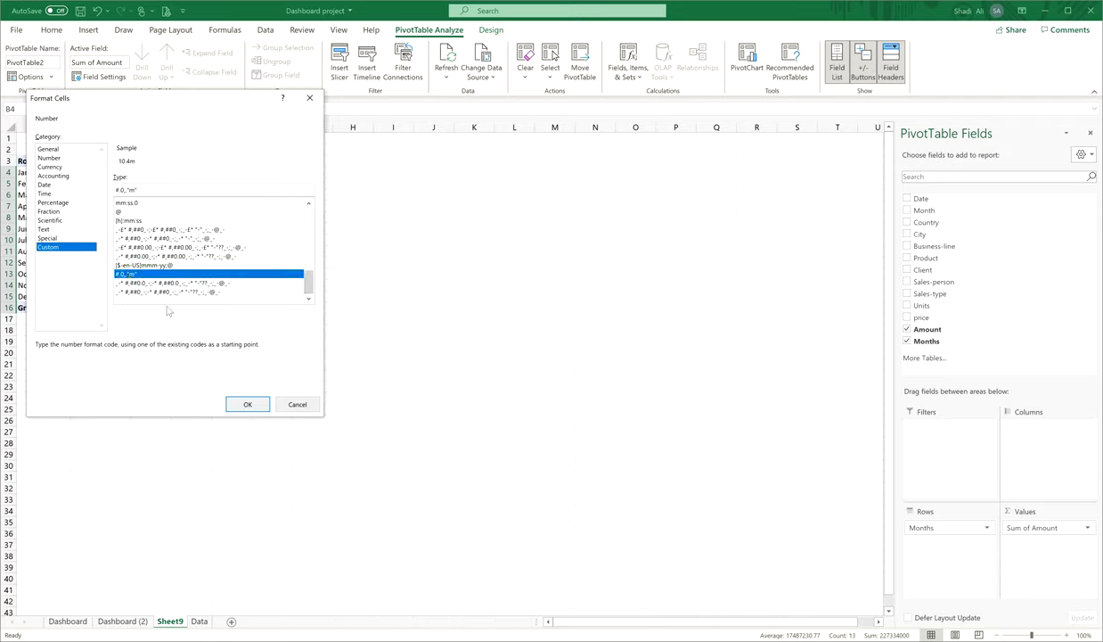
click(247, 403)
click(103, 228)
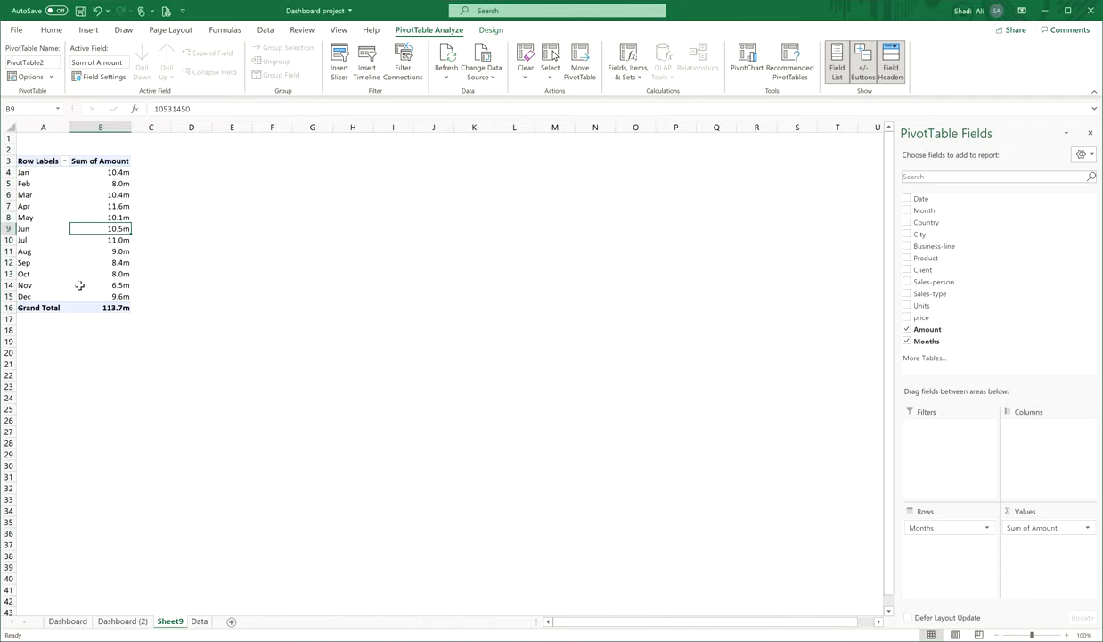
Insert a line PivotChart based on the monthly Amount PivotTable.
click(733, 55)
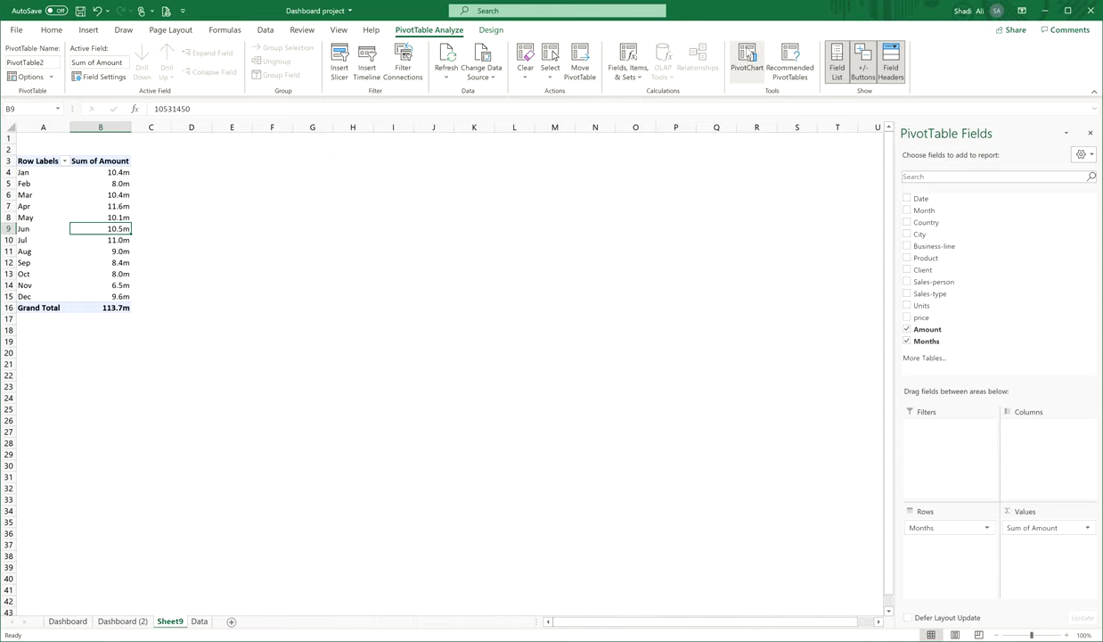
click(397, 228)
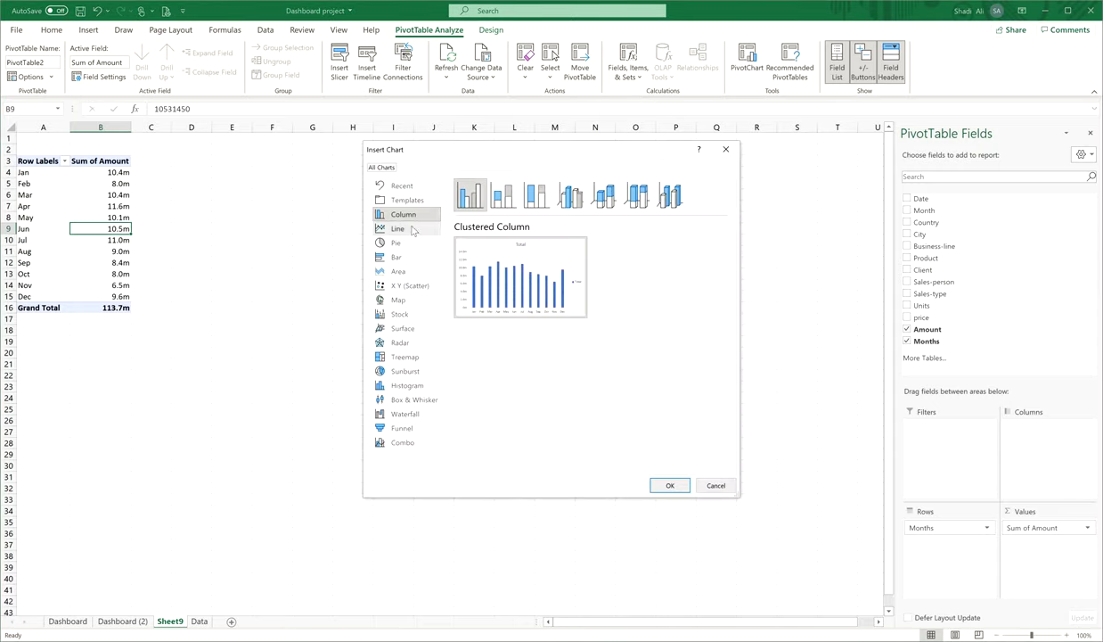
click(670, 485)
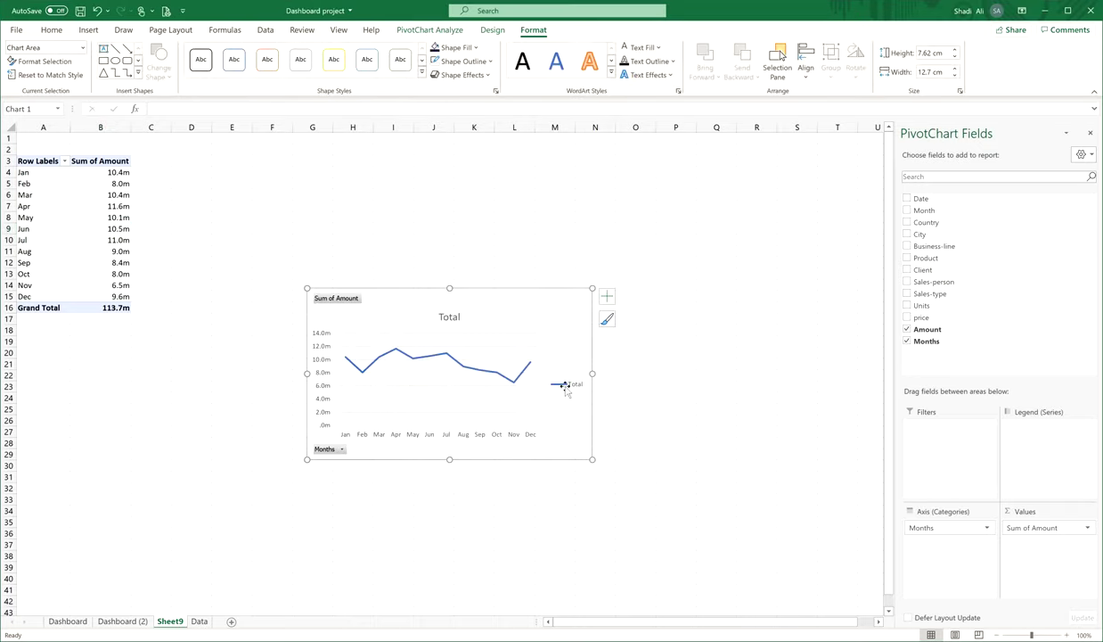
Apply the dark grey chart style with data labels to the line PivotChart.
click(492, 30)
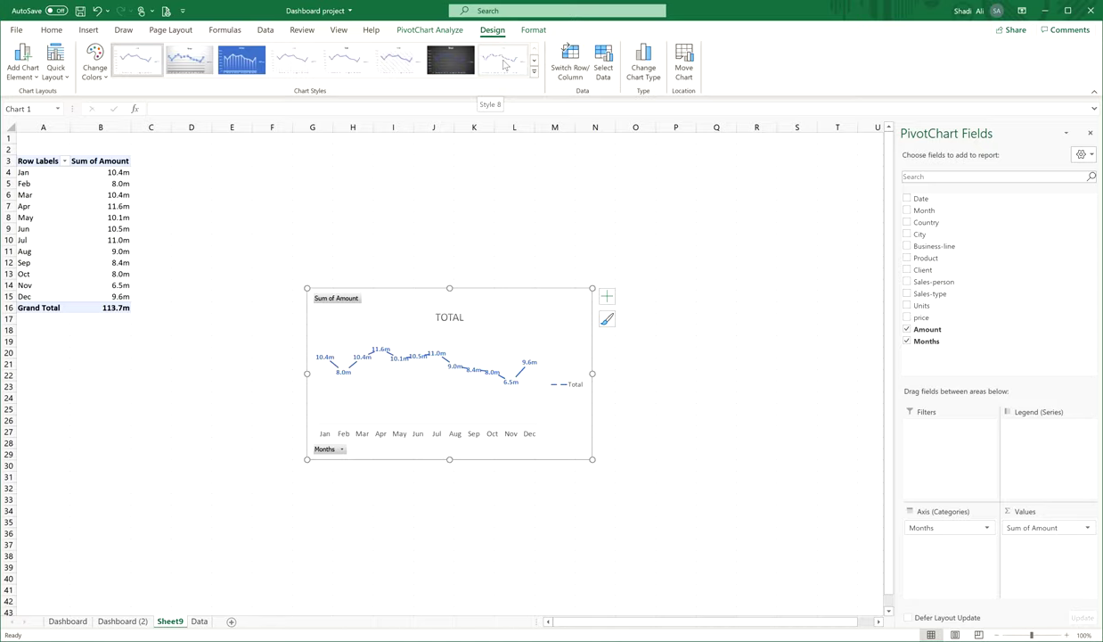
click(503, 64)
click(463, 64)
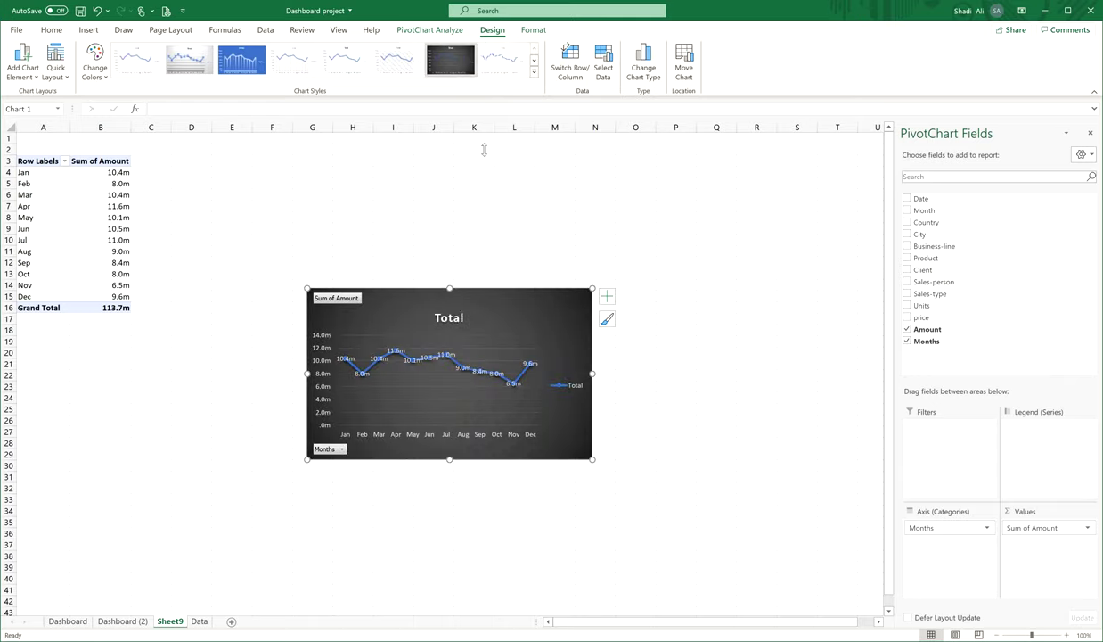
Hide all field buttons on the line chart and delete its legend.
click(574, 390)
right_click(348, 300)
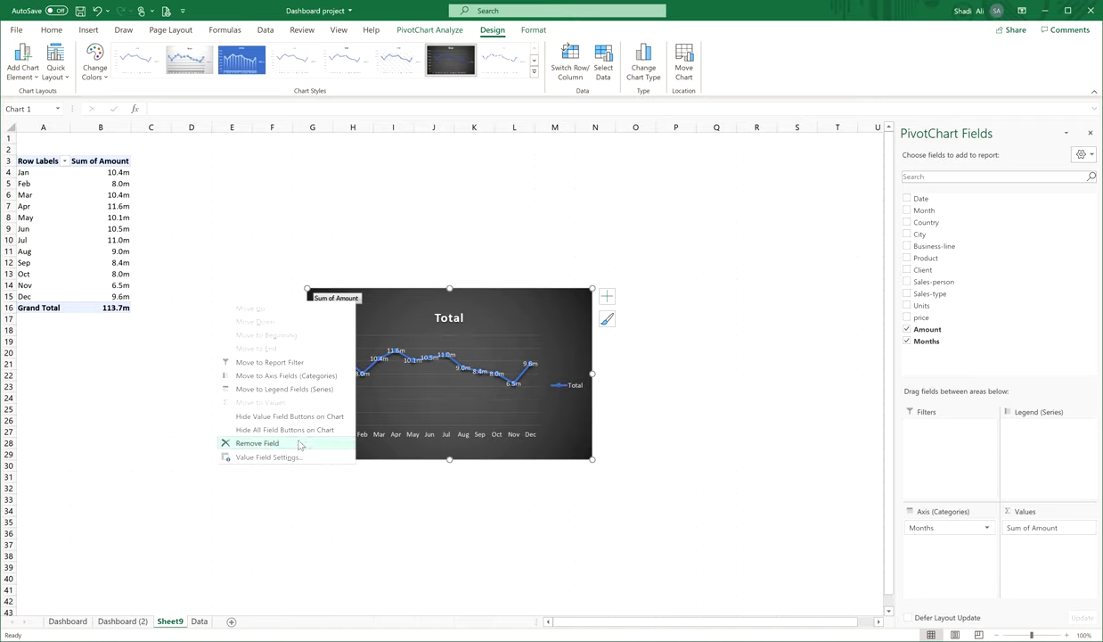
click(394, 312)
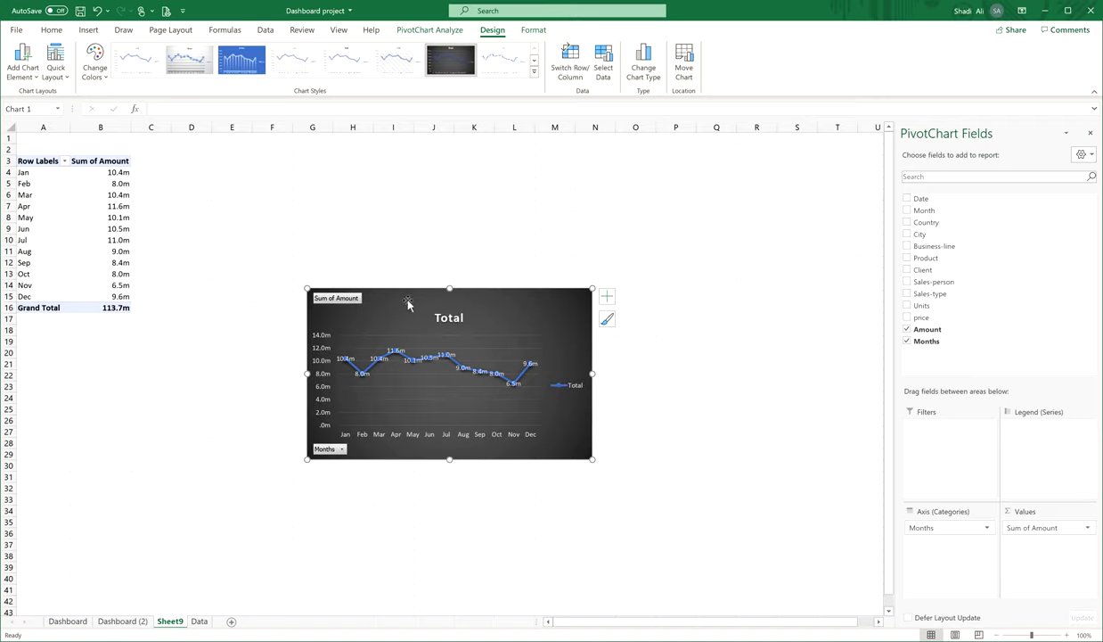
right_click(349, 299)
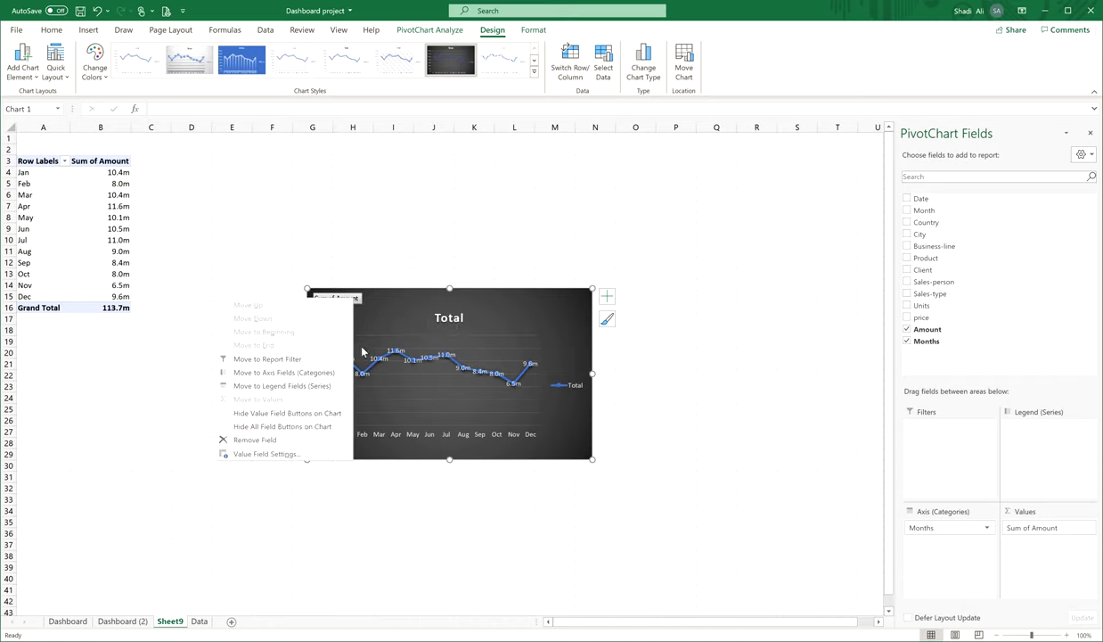
click(313, 428)
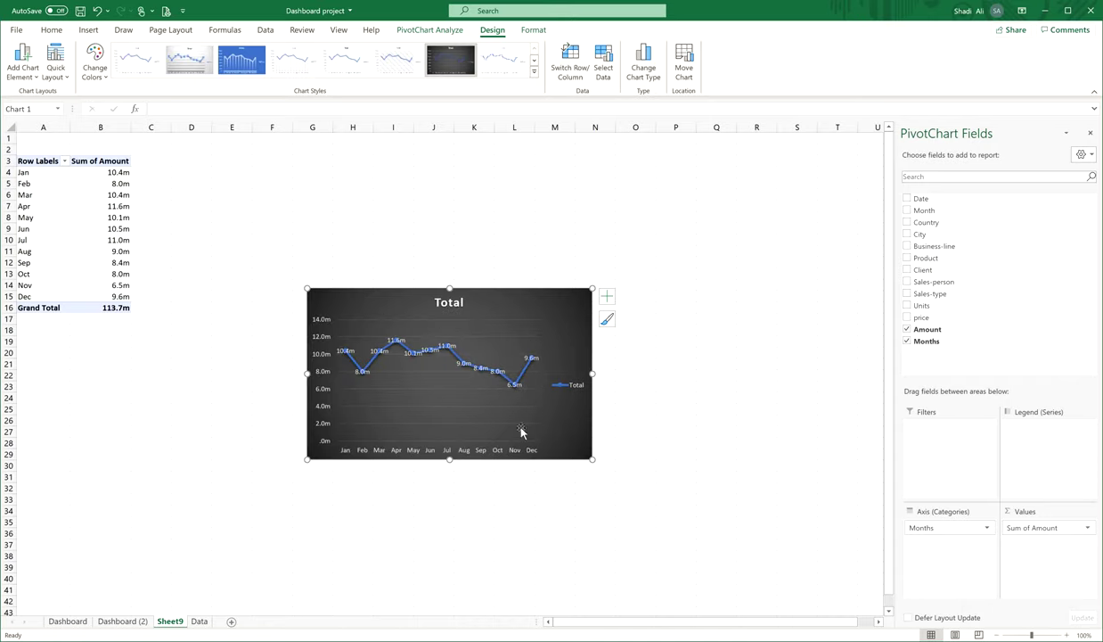
click(571, 386)
key(Delete)
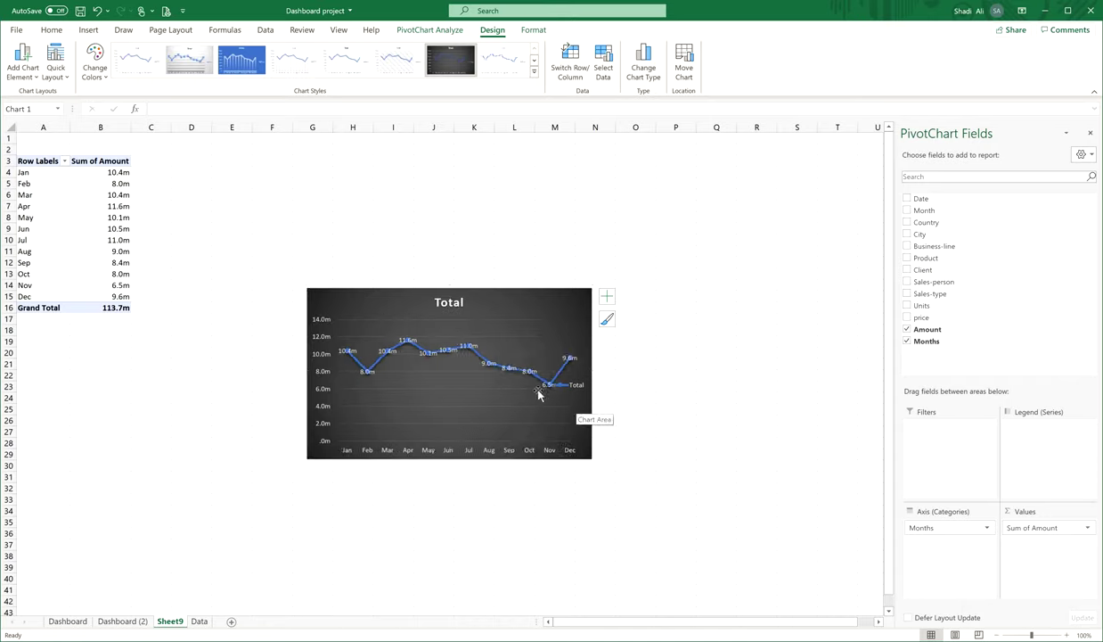
Change the line chart's title to "Revenue".
double_click(448, 301)
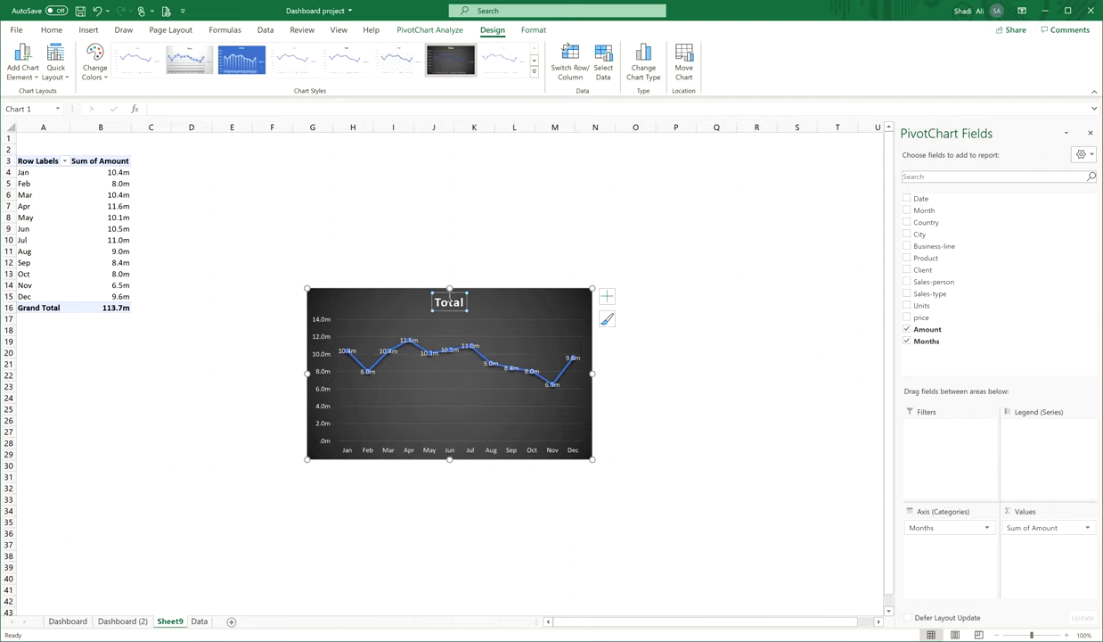
double_click(452, 302)
text(Revenue)
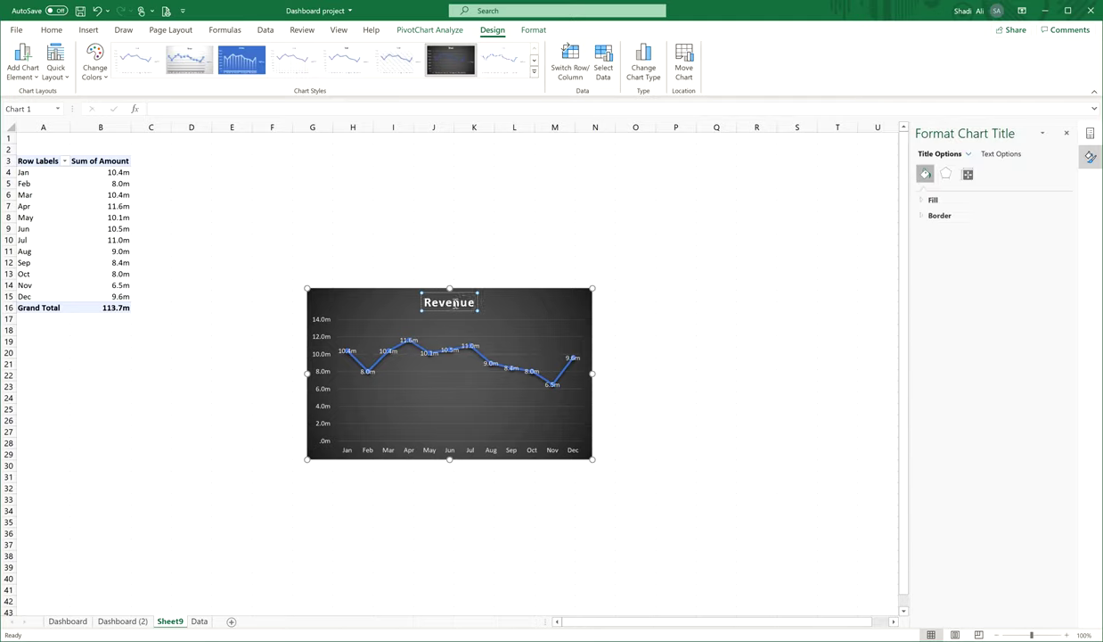
Delete the vertical value axis and the major gridlines from the Revenue chart.
click(317, 337)
click(320, 336)
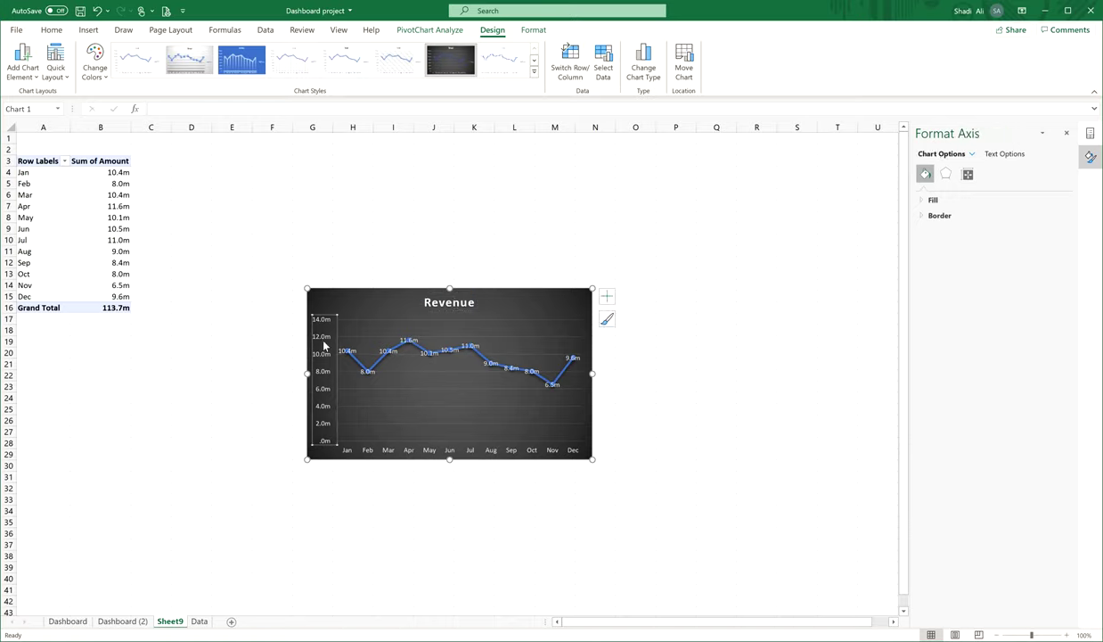
click(381, 435)
key(Delete)
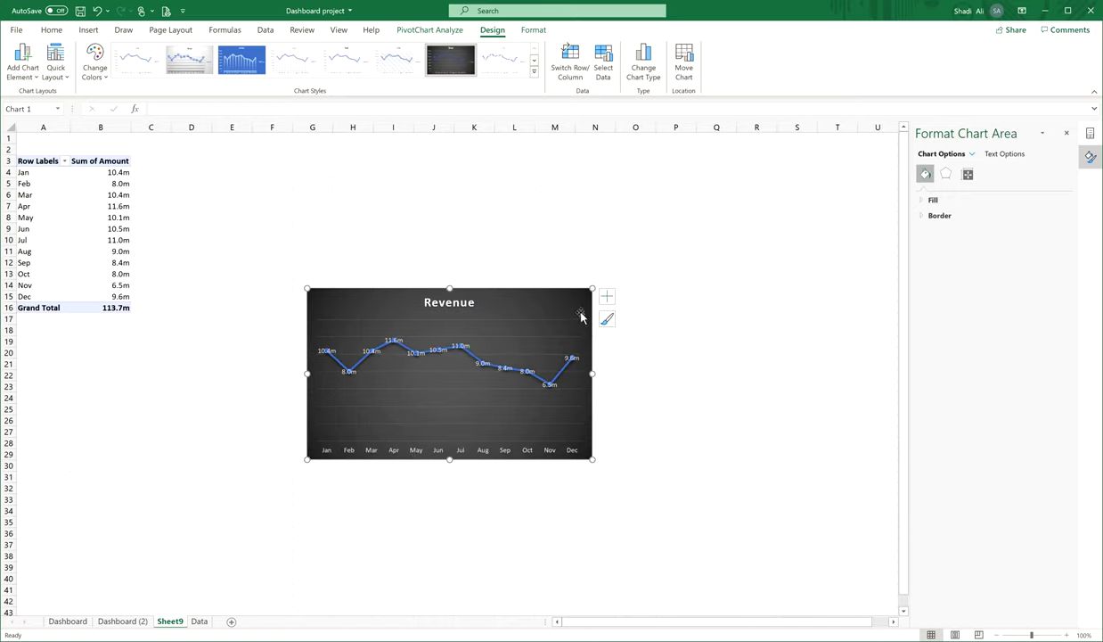
click(574, 341)
click(574, 343)
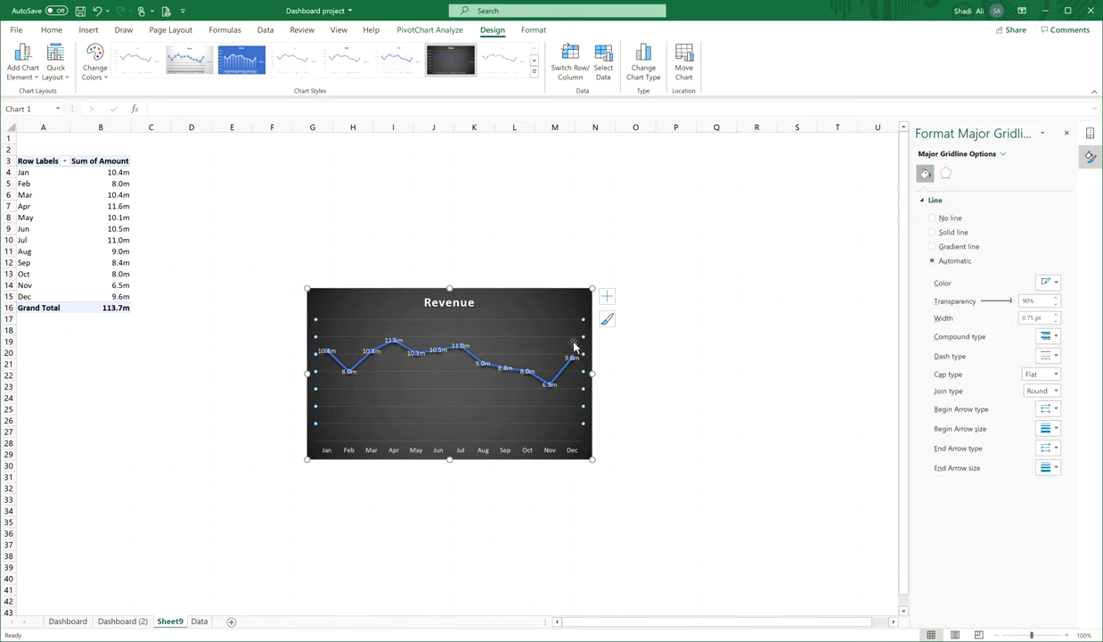
key(Delete)
Place the Revenue chart's data labels below the line and remove the chart area's fill.
click(552, 386)
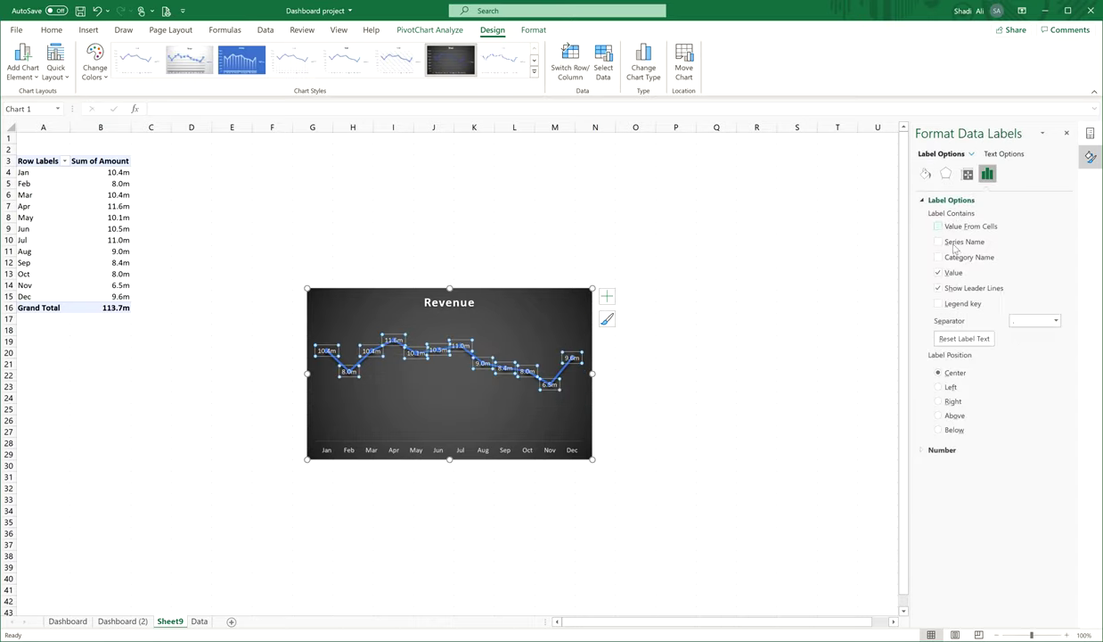
click(940, 431)
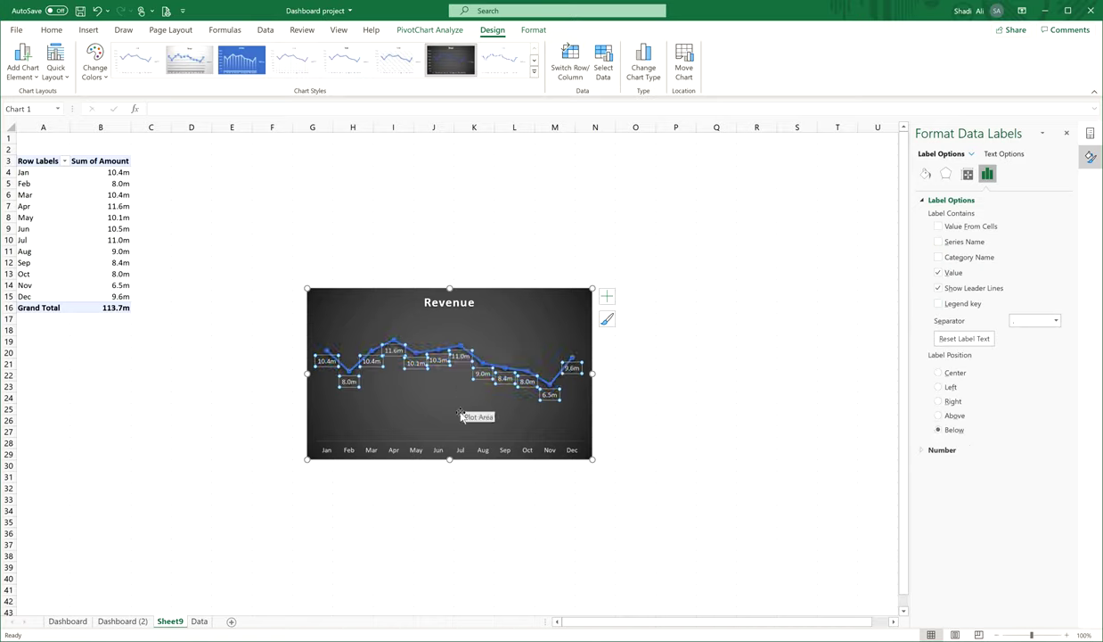
click(513, 289)
click(533, 29)
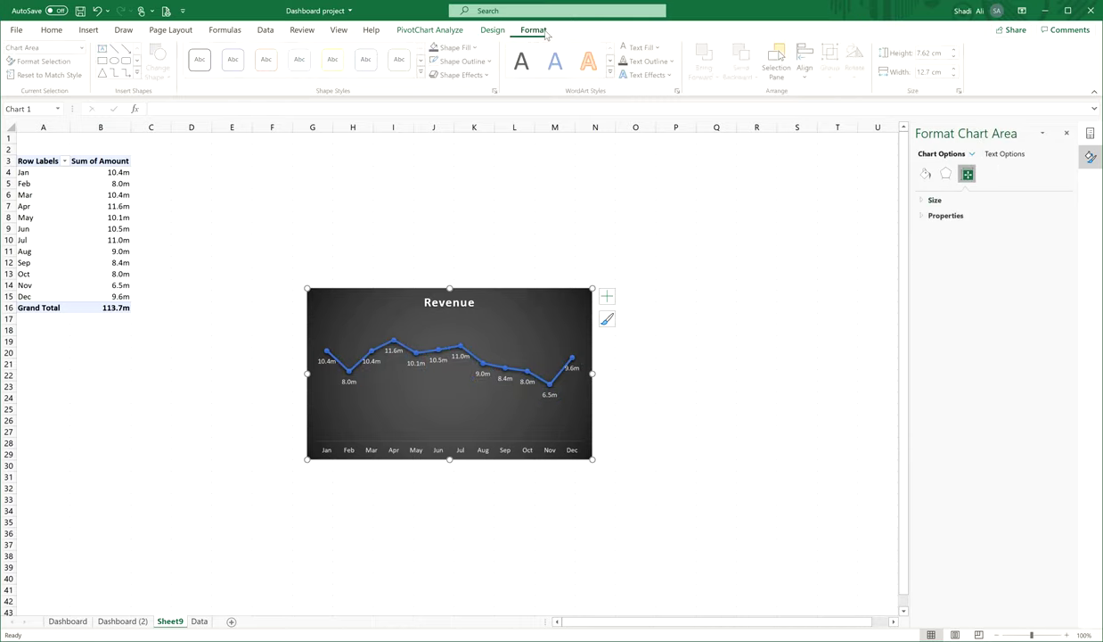
click(457, 47)
click(450, 232)
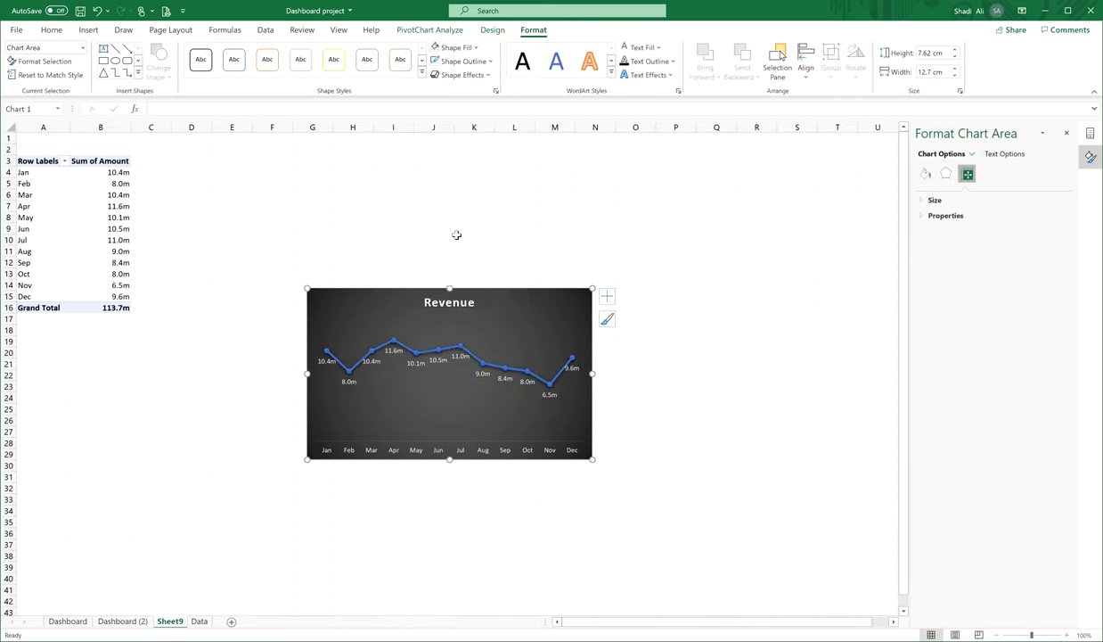
Copy the Revenue chart to the Dashboard (2) sheet, pasting it beside the existing charts, and close the formatting pane.
click(122, 621)
click(1066, 132)
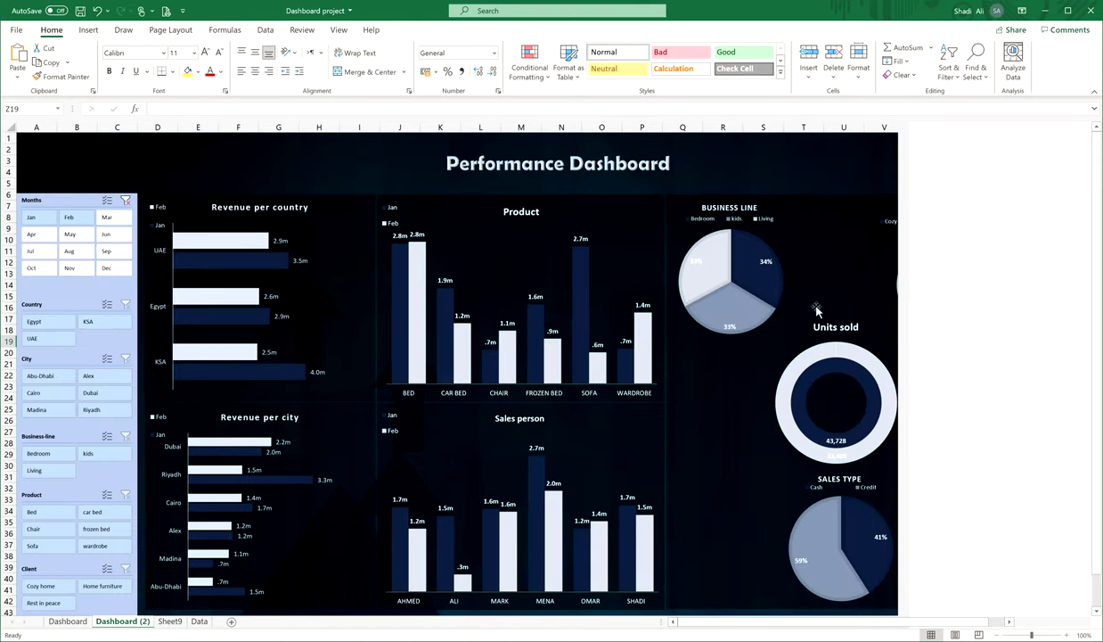
click(986, 324)
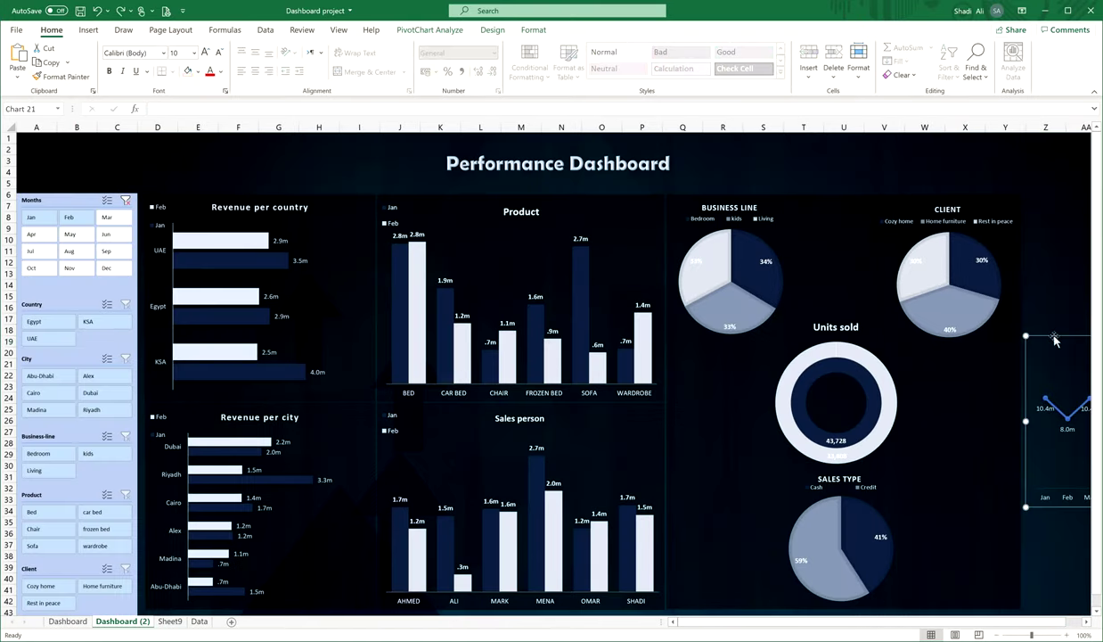
Move the Revenue chart in from the dashboard's outer edge and delete the Revenue per country and Revenue per city charts.
drag(1059, 340, 763, 395)
click(800, 233)
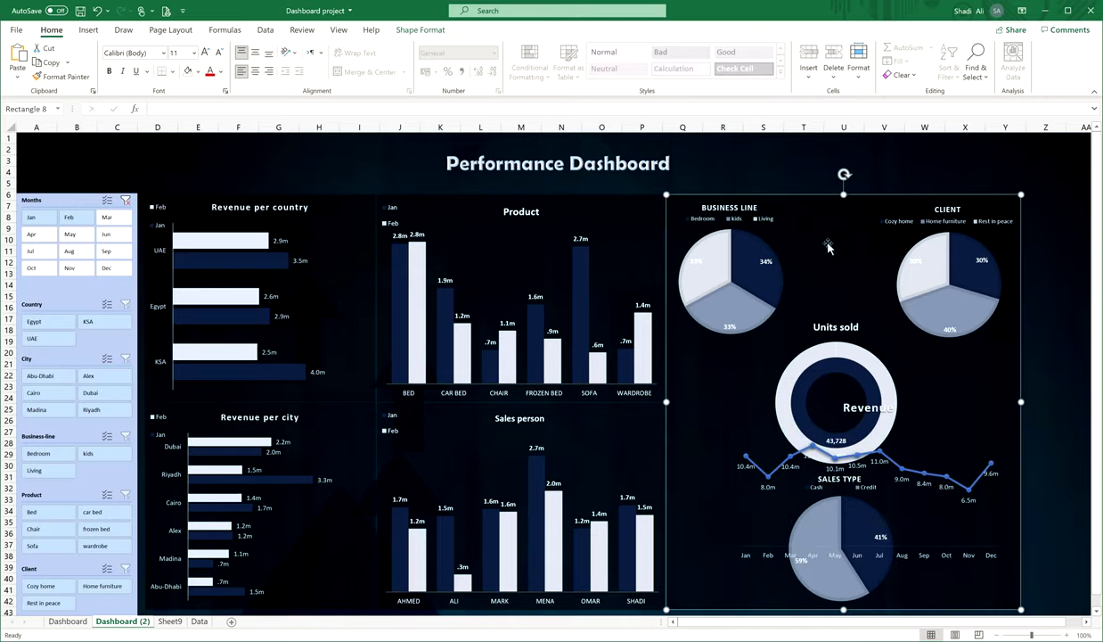
ctrl+click(595, 231)
ctrl+click(521, 513)
ctrl+click(297, 460)
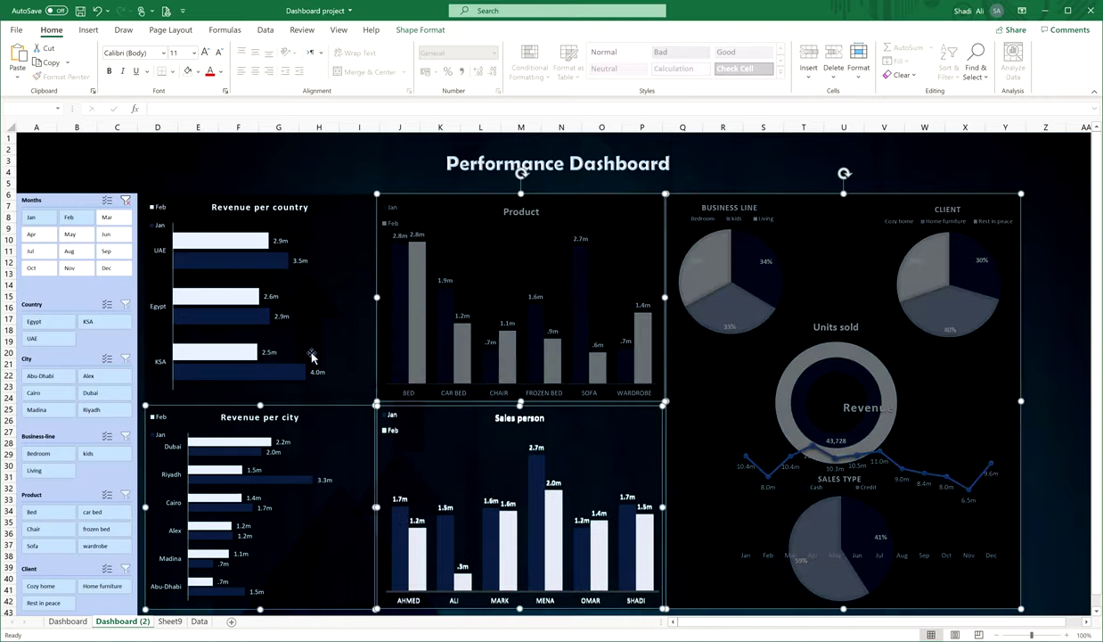
ctrl+click(310, 299)
key(Delete)
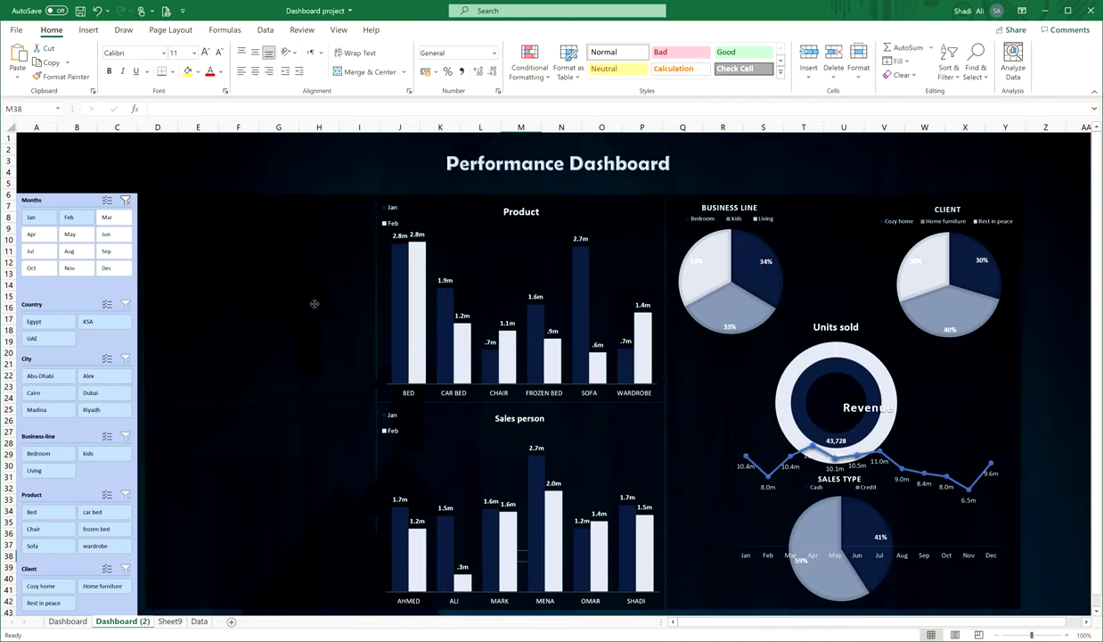
Delete the Sales person, Business Line, Client, Units sold and Sales Type charts, leaving the Revenue chart in place.
click(495, 214)
ctrl+click(497, 462)
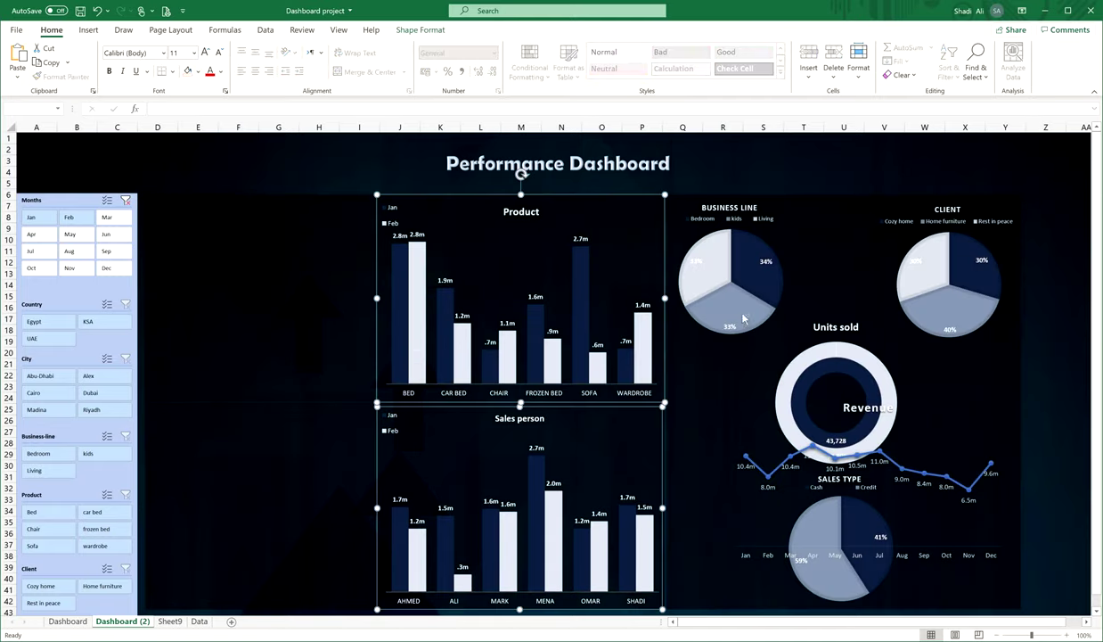
ctrl+click(727, 278)
ctrl+click(919, 238)
ctrl+click(888, 390)
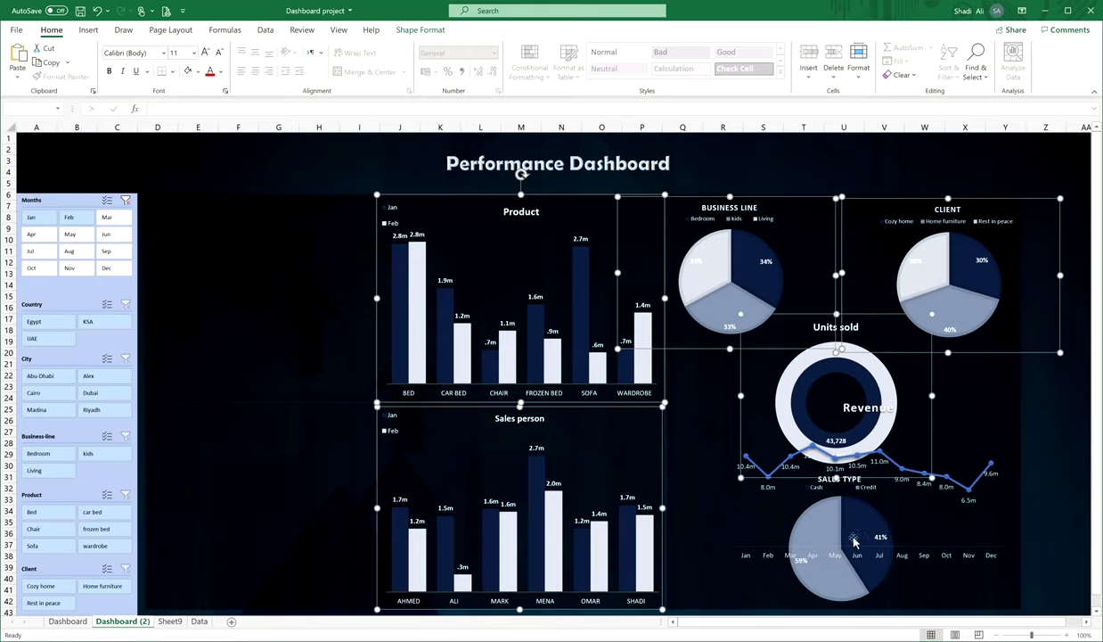
ctrl+click(837, 588)
key(Delete)
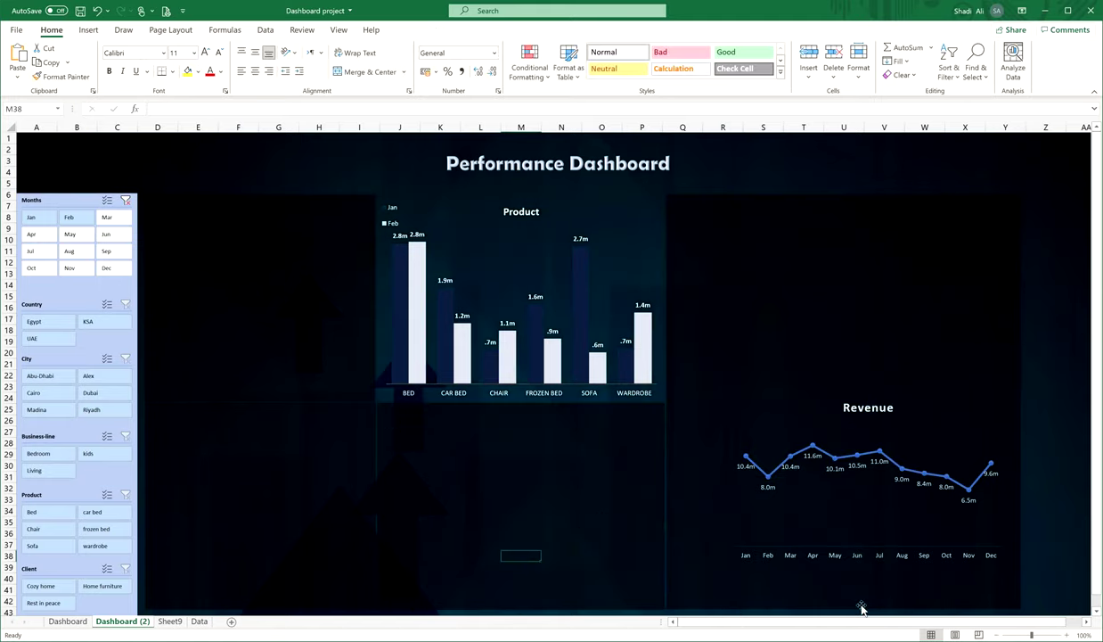
Delete the Product chart and the background rectangles beneath the column charts and the former pie charts.
click(761, 286)
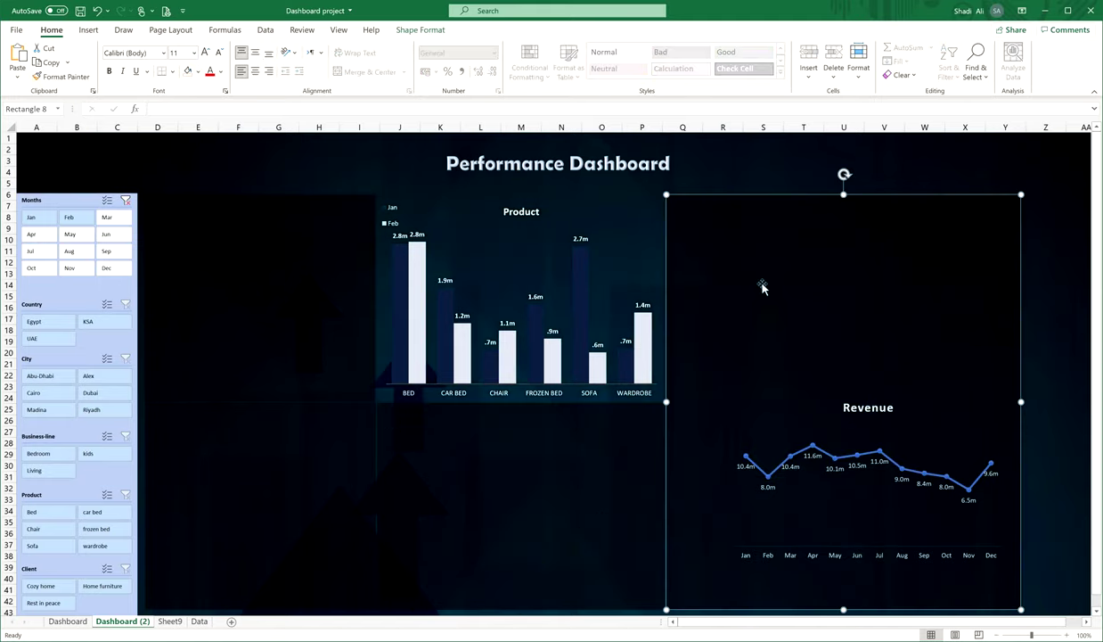
key(Delete)
click(624, 485)
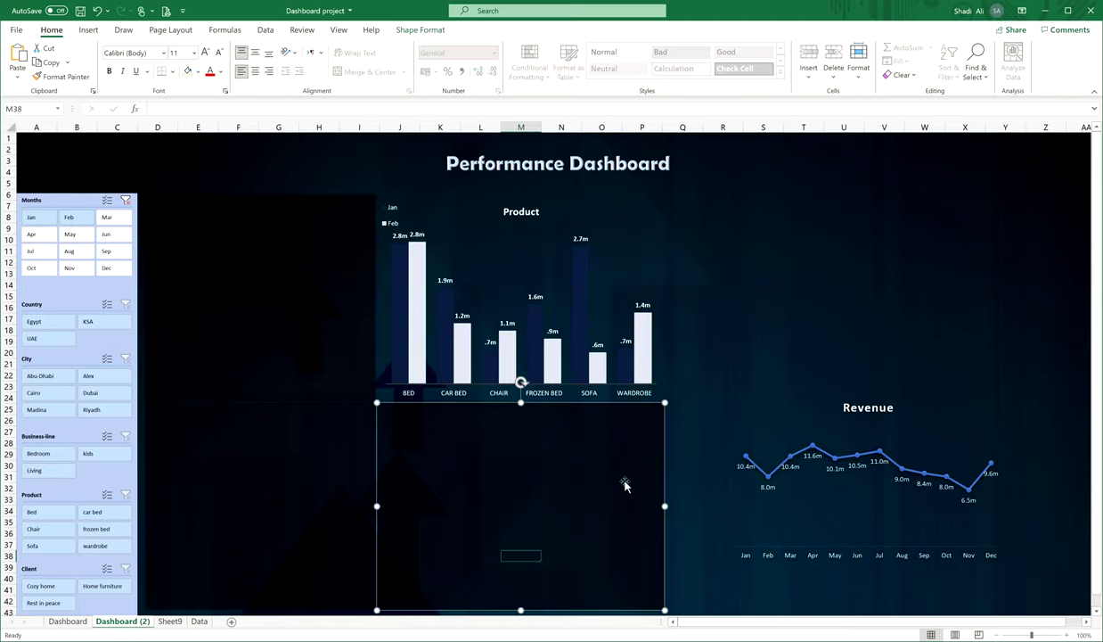
key(Delete)
click(624, 364)
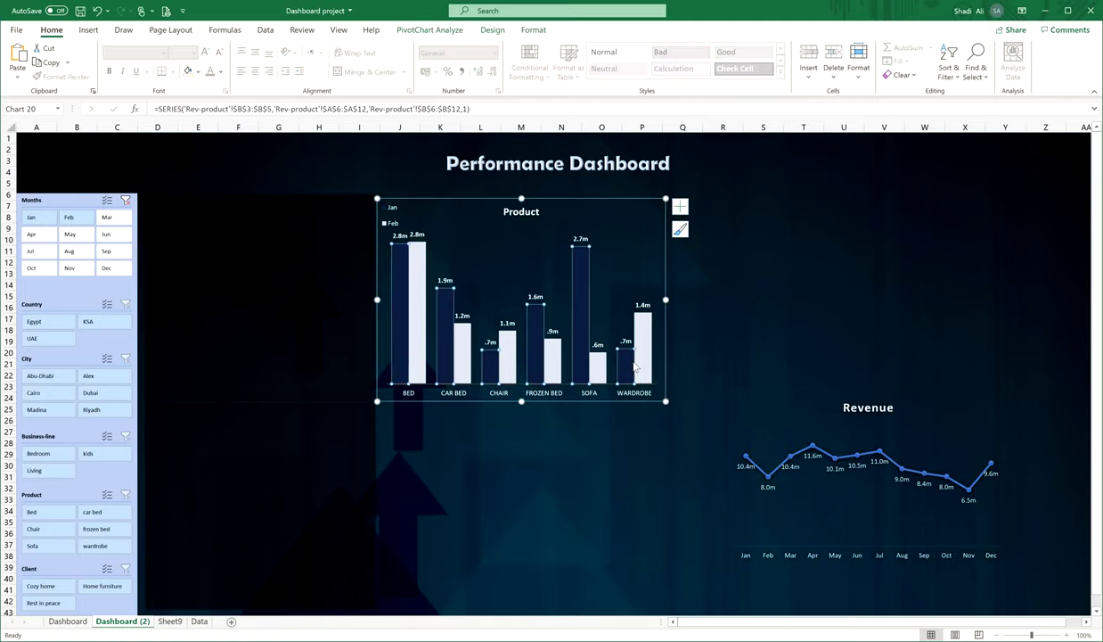
click(624, 396)
key(Delete)
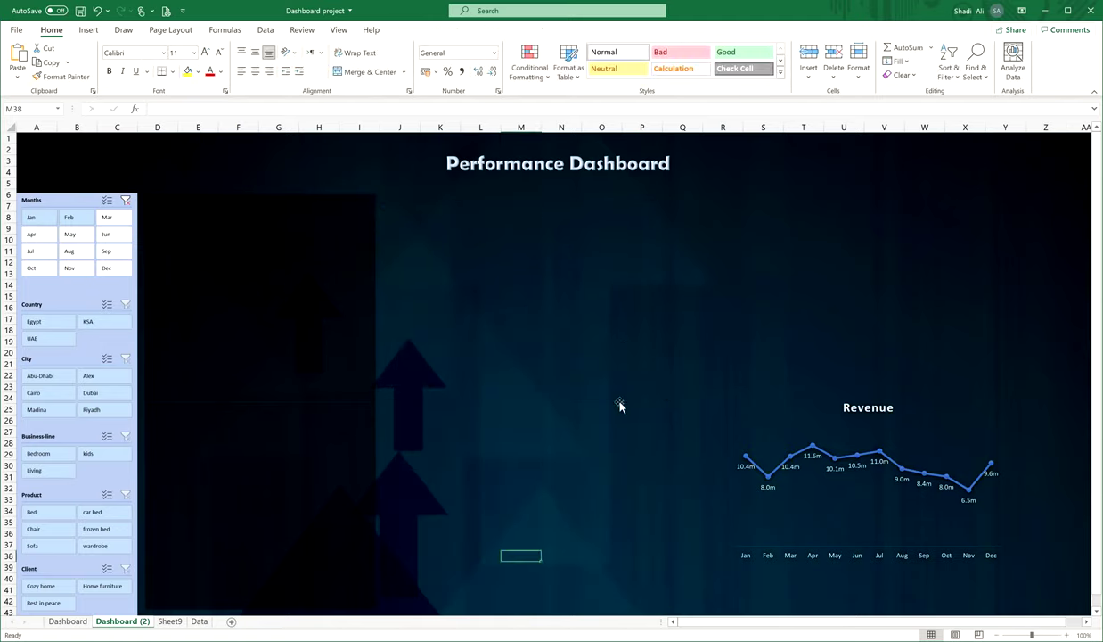
Widen the upper background rectangle beside the slicers to about column P, and move and enlarge the Revenue chart to fill it.
click(296, 318)
drag(581, 310, 709, 365)
click(904, 442)
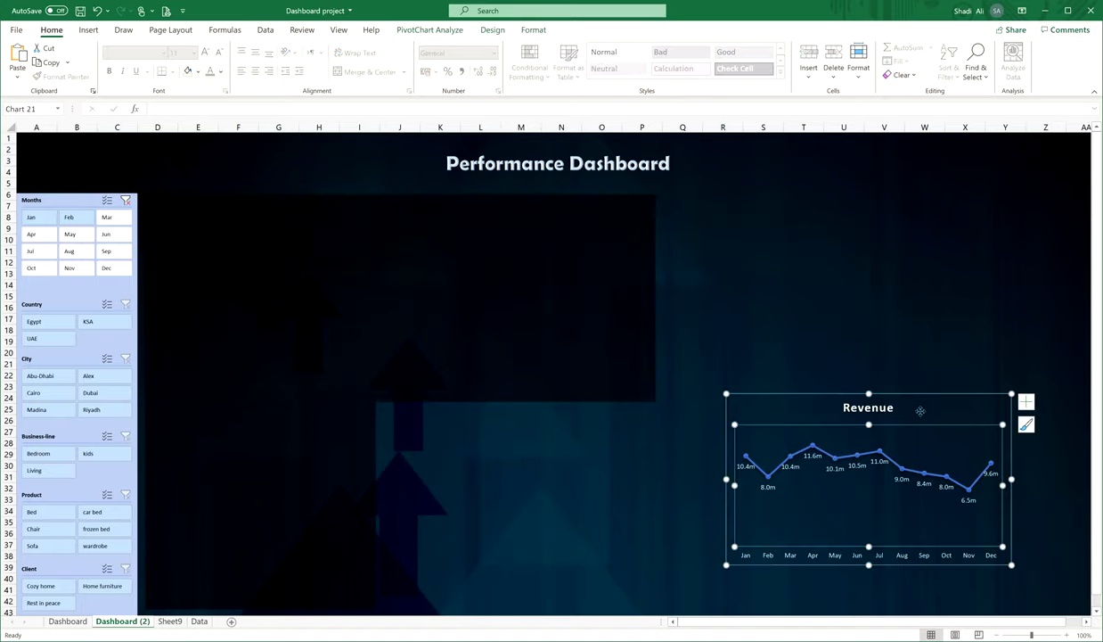
drag(926, 398, 357, 200)
drag(441, 288, 642, 287)
drag(399, 373, 398, 401)
click(480, 475)
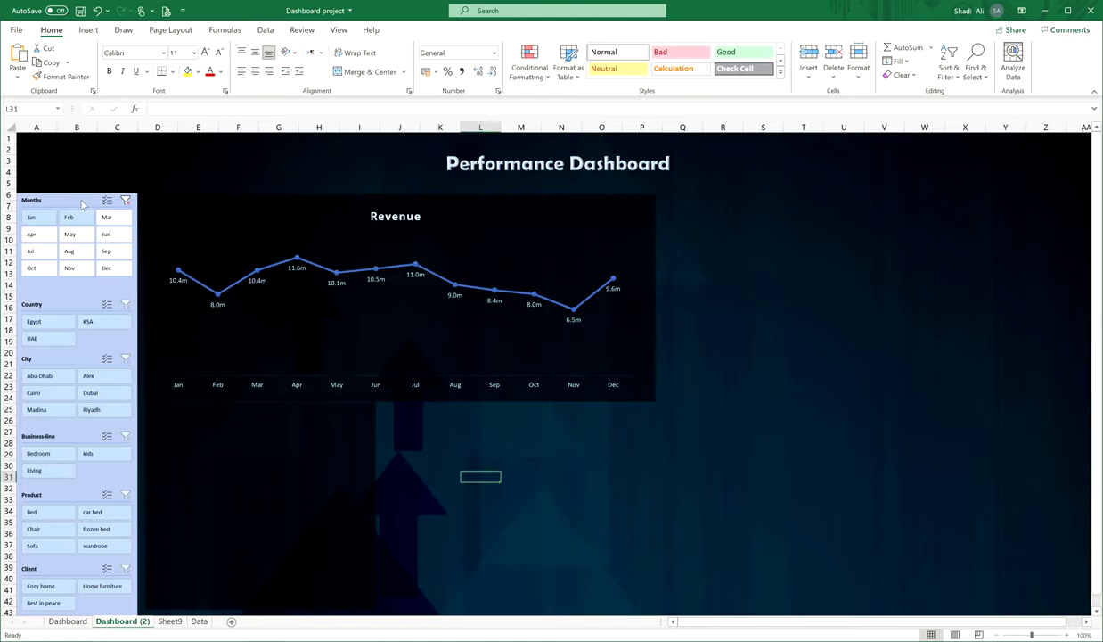
Connect the Months slicer to PivotTable2 on Sheet9 through its report connections.
right_click(81, 199)
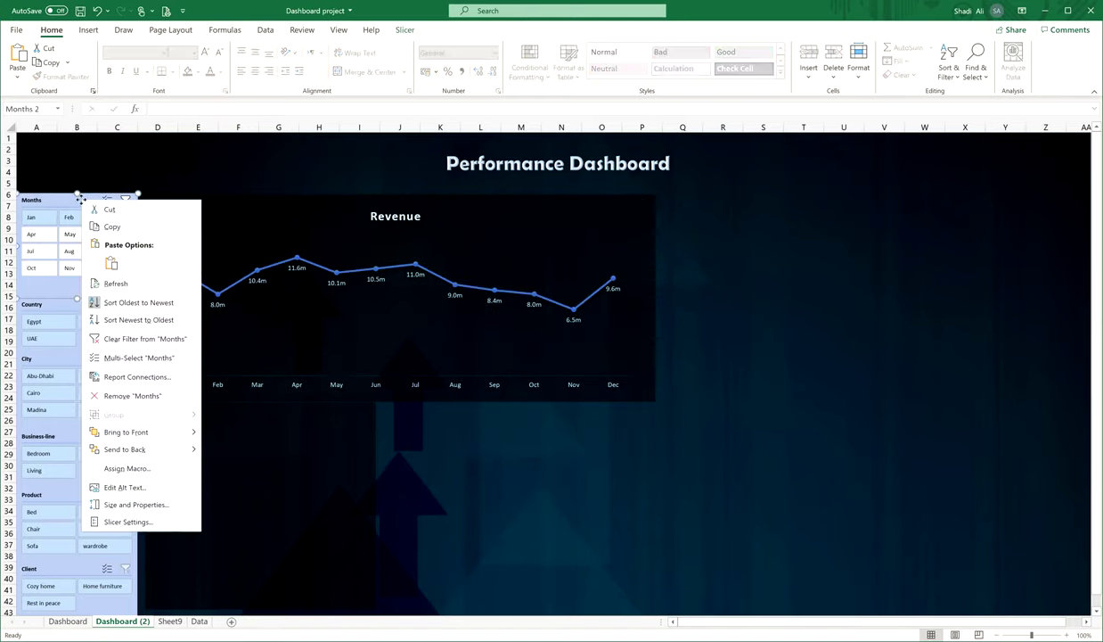
click(135, 376)
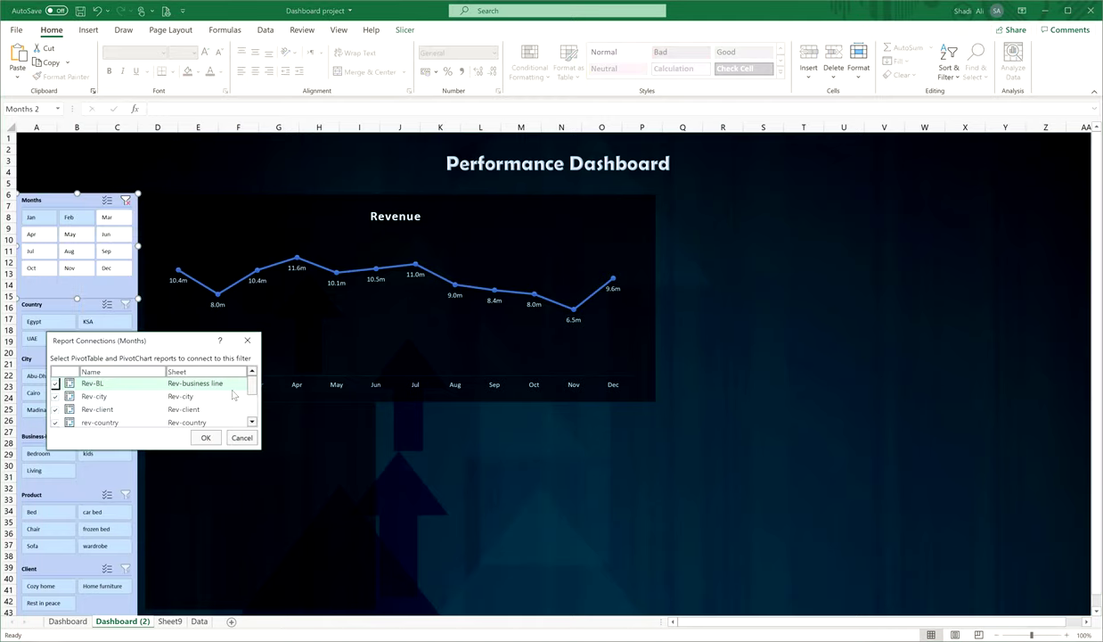
scroll(242, 381, down, 2)
click(55, 407)
click(205, 436)
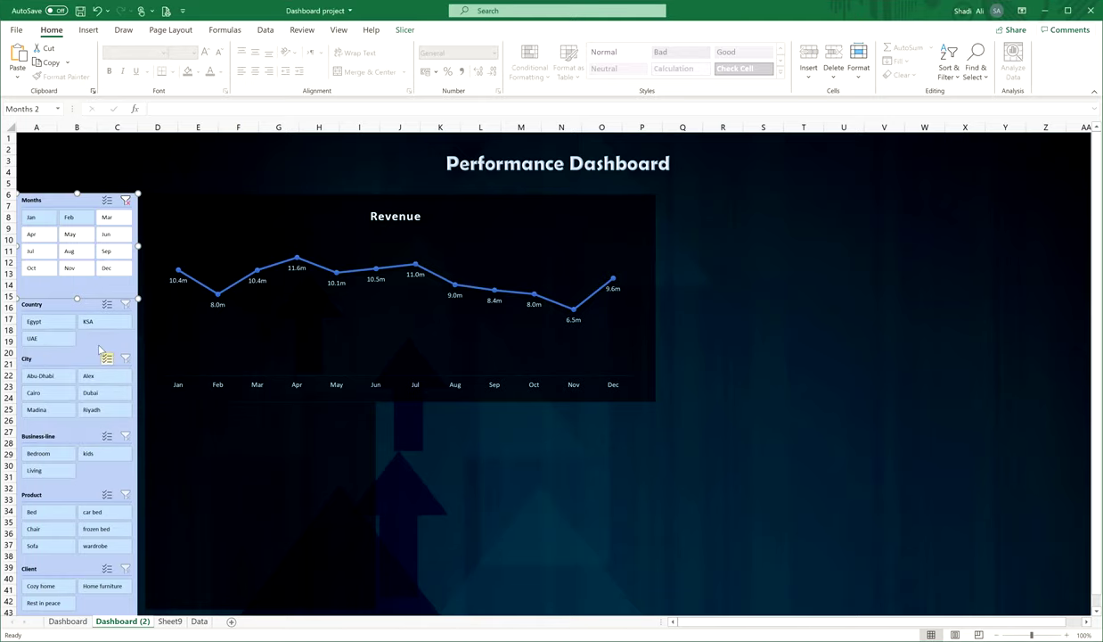
Clear the Months filter and connect the Country slicer to PivotTable2 on Sheet9.
click(63, 304)
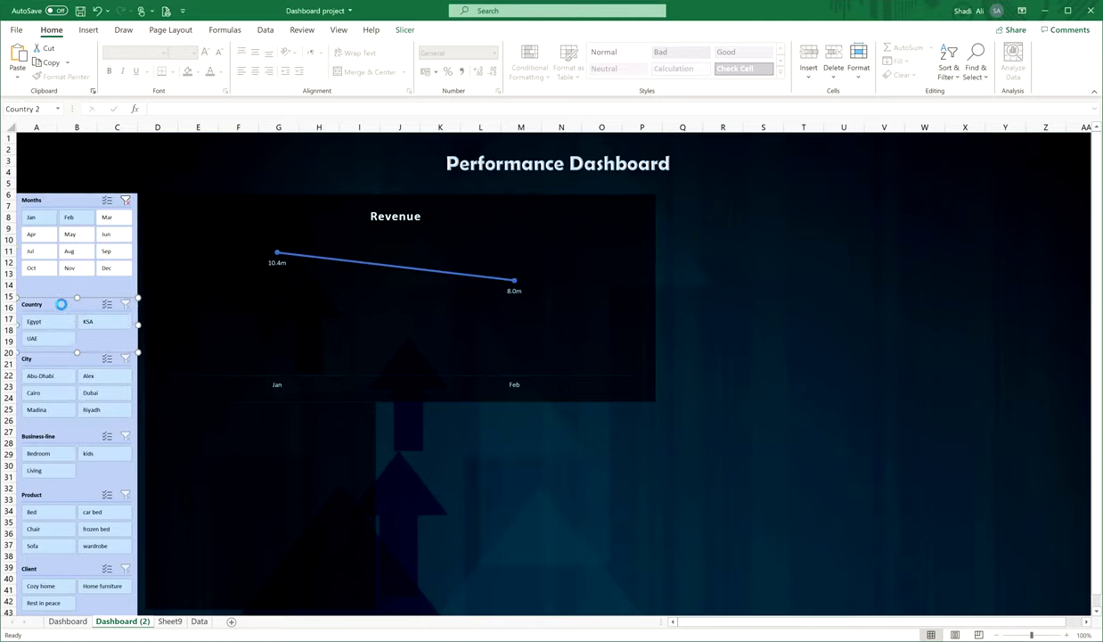
right_click(58, 306)
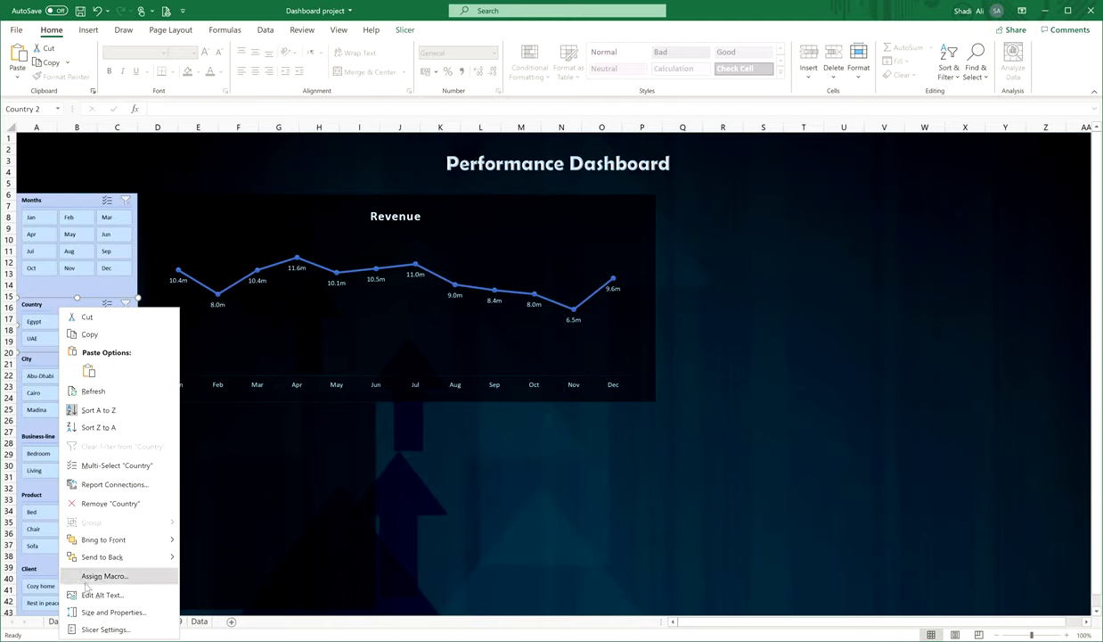
click(134, 485)
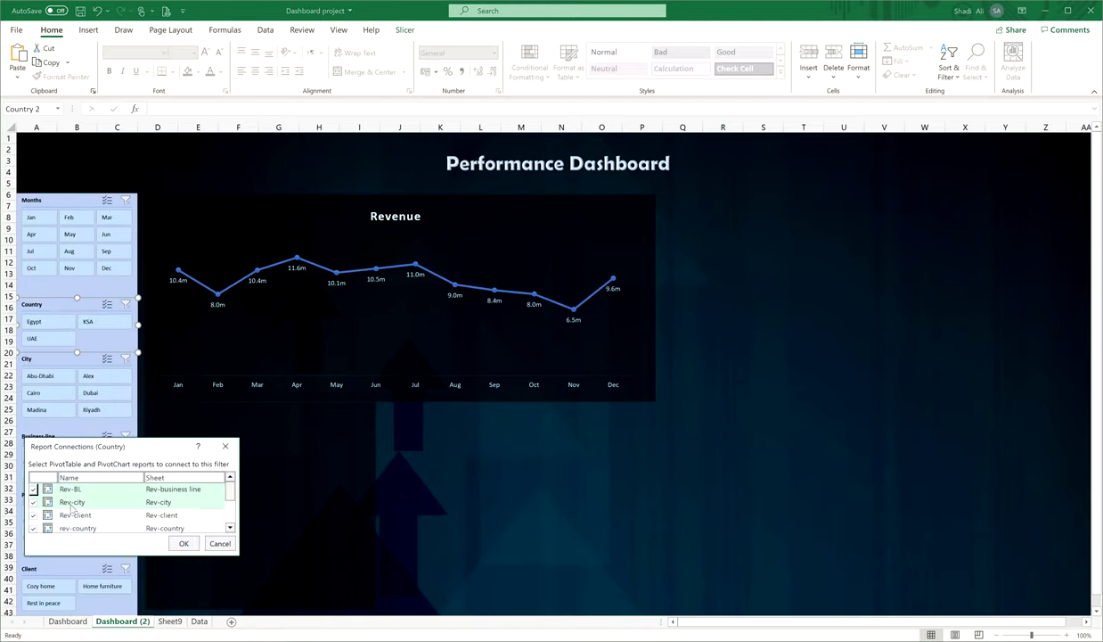
scroll(55, 521, down, 3)
click(33, 512)
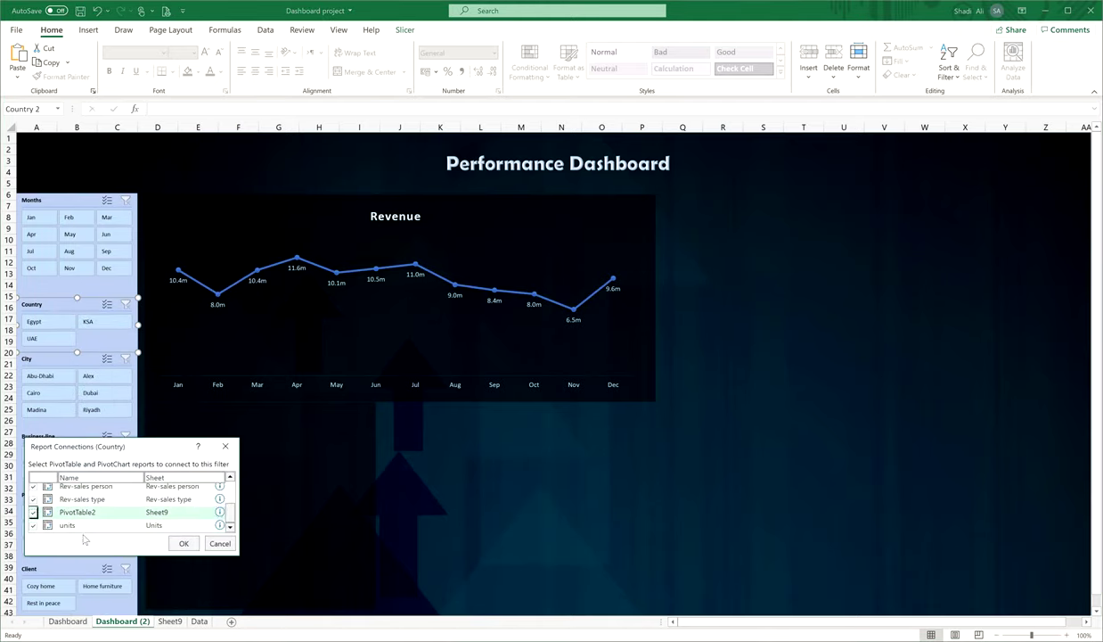
key(Return)
Connect the City slicer to PivotTable2 on Sheet9.
right_click(55, 359)
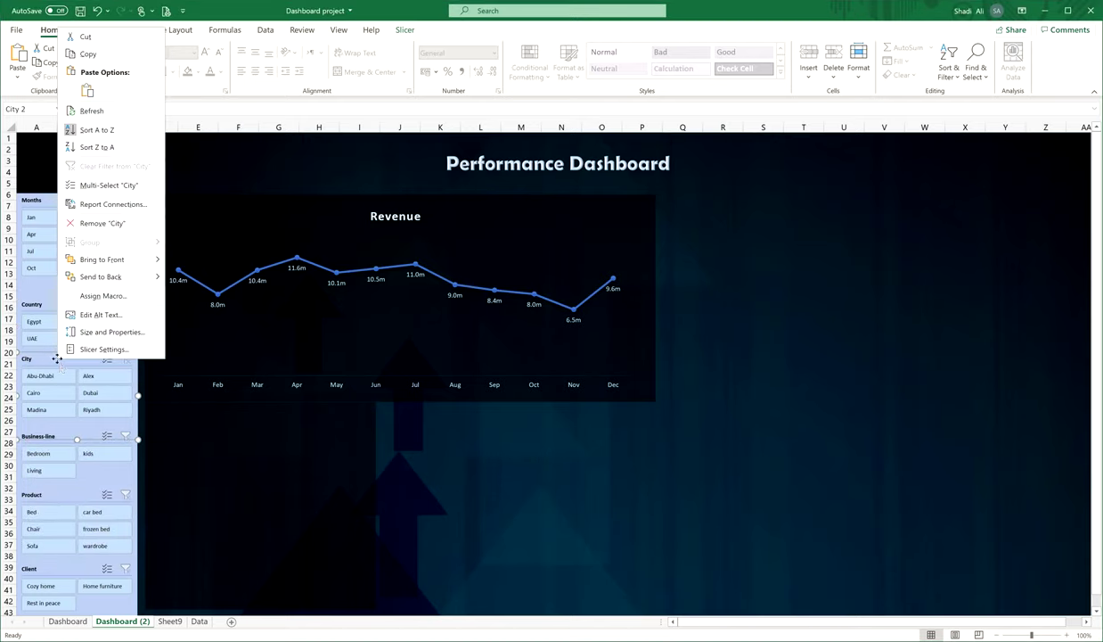
click(113, 204)
scroll(12, 242, down, 3)
click(12, 241)
click(162, 271)
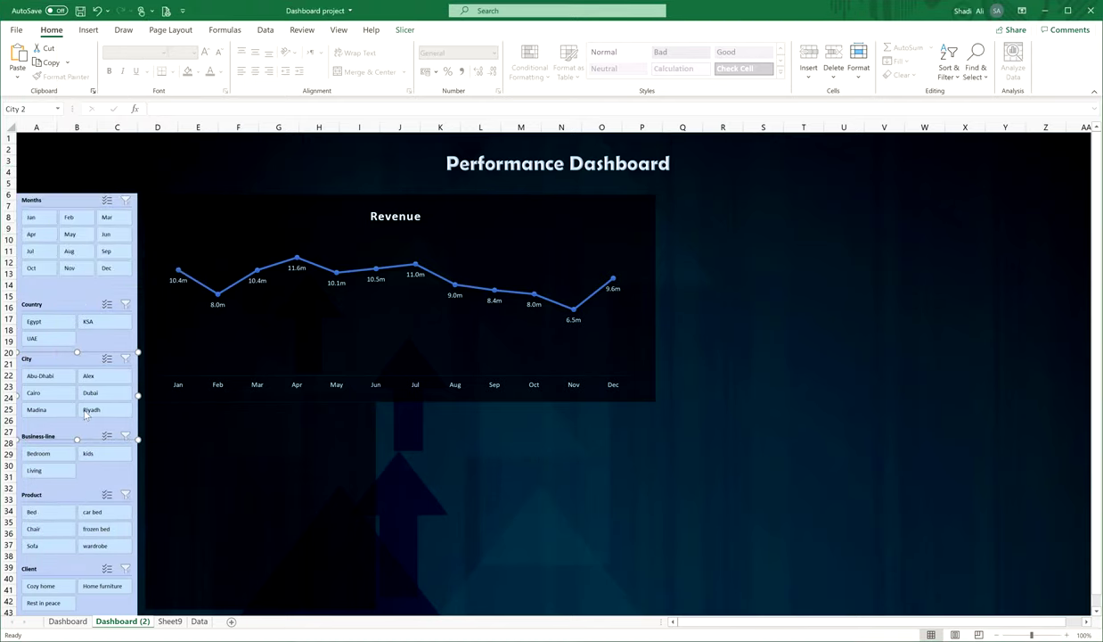
Connect the Business-line slicer to the Revenue chart's pivot table on Sheet9, clearing any filter set on the slicer.
click(75, 452)
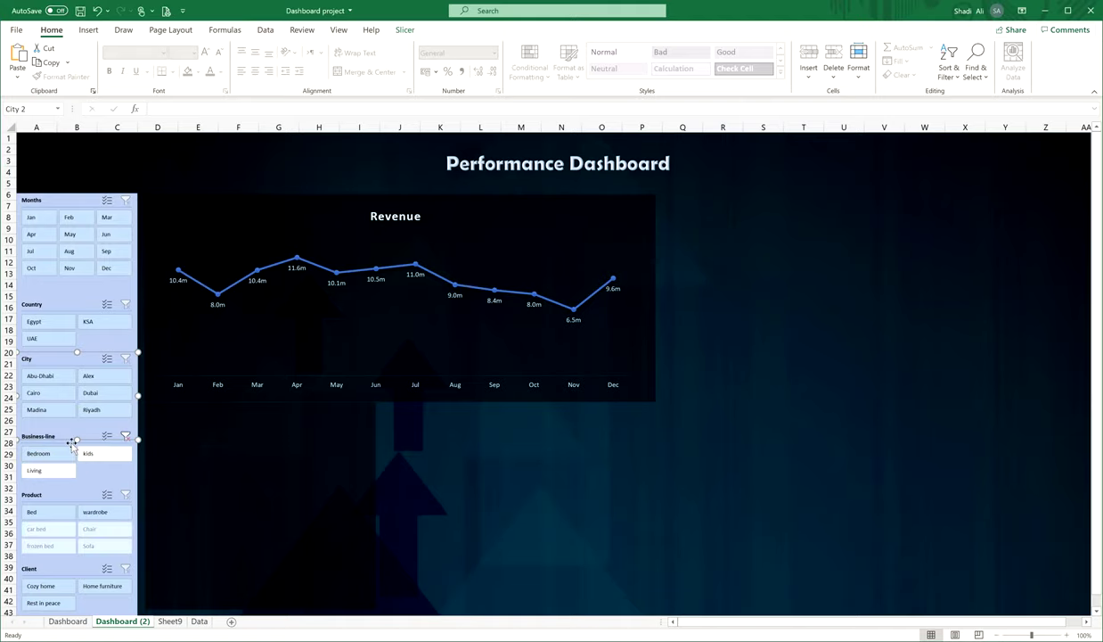
click(72, 436)
click(124, 435)
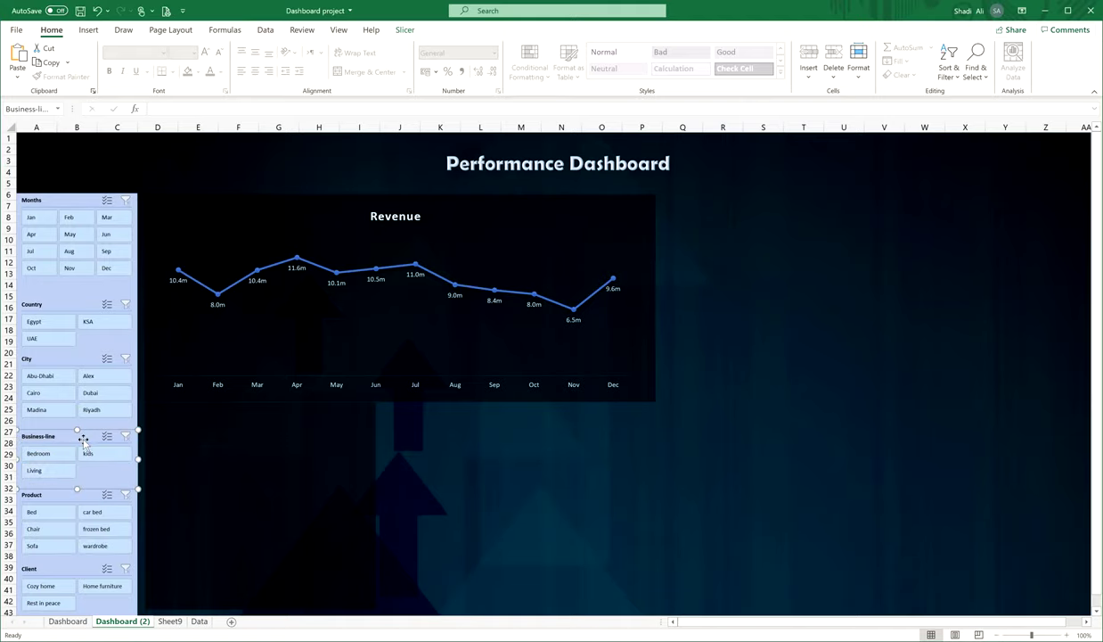
right_click(83, 439)
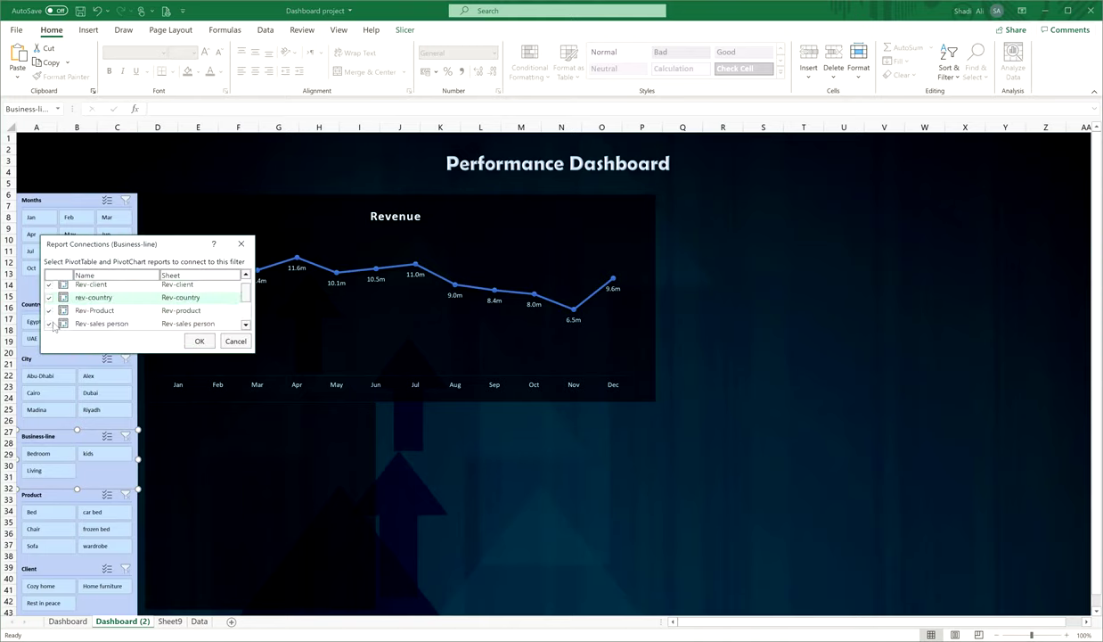
click(198, 342)
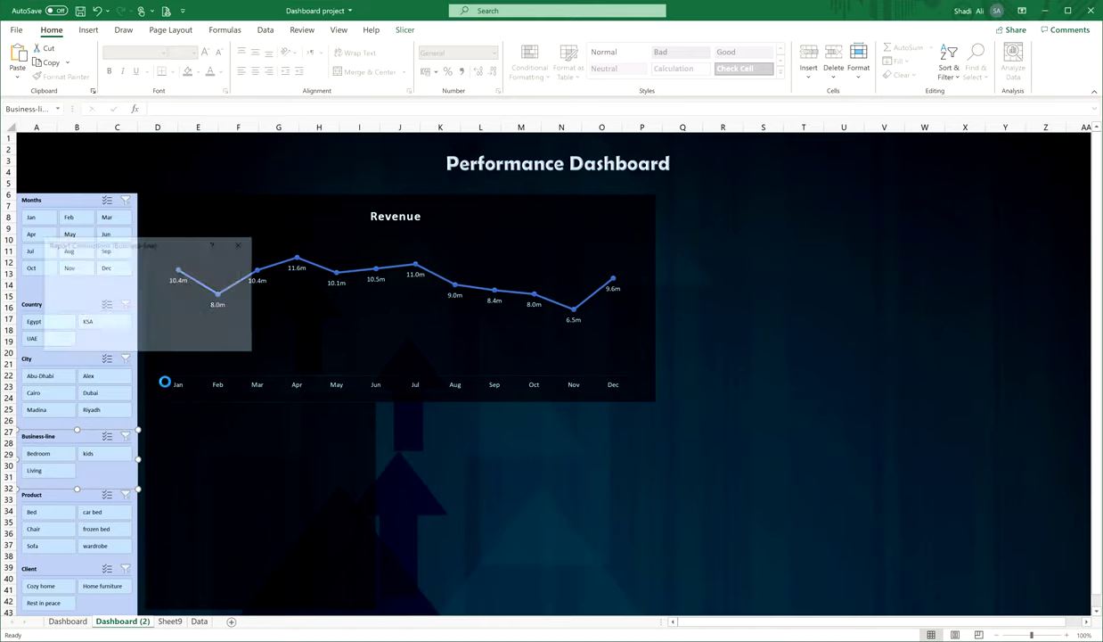
Connect the Product slicer to PivotTable2 on Sheet9.
right_click(72, 499)
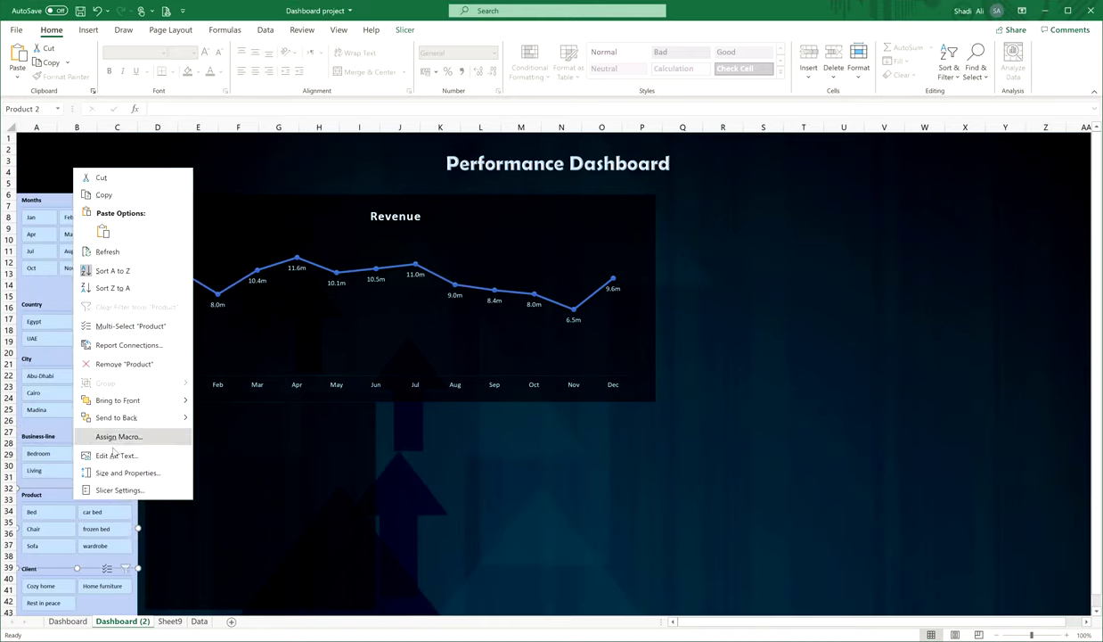
click(89, 350)
scroll(51, 385, down, 3)
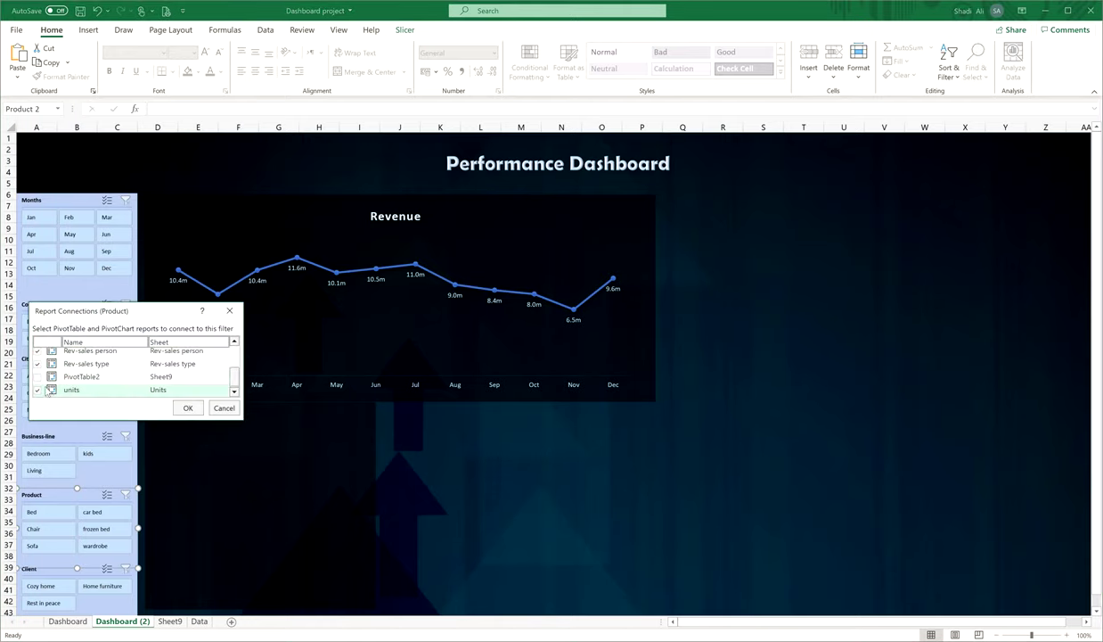
key(Return)
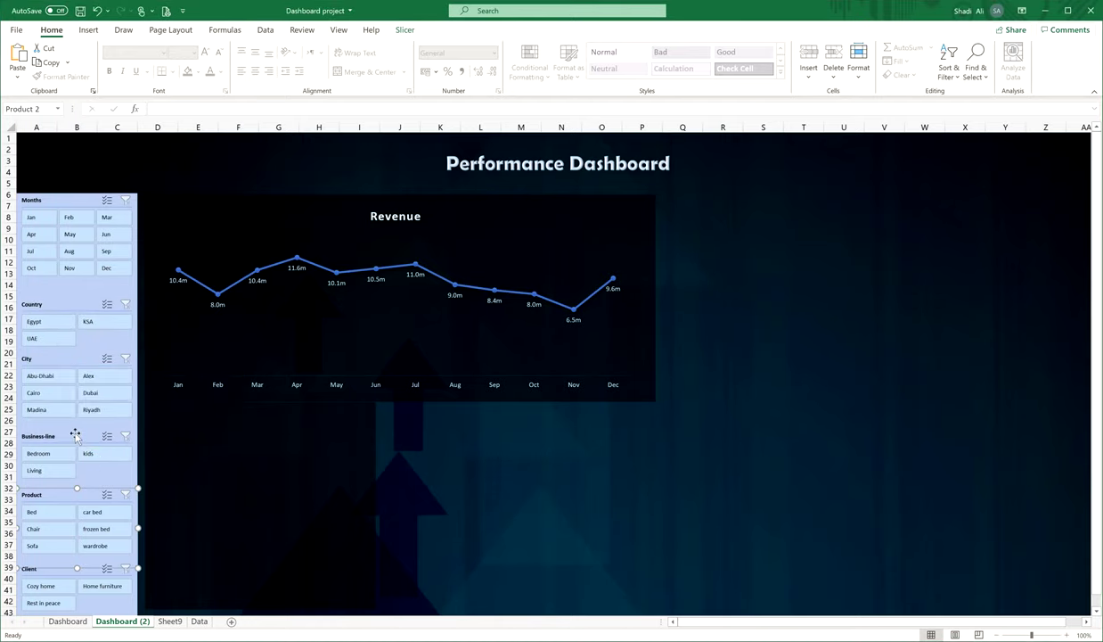
right_click(87, 500)
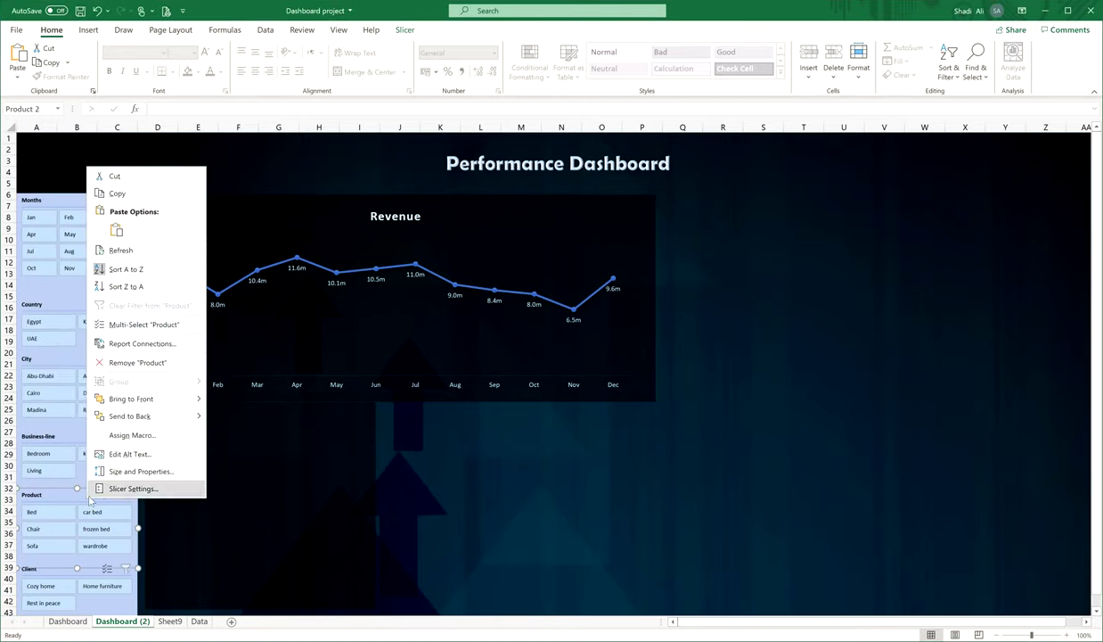
click(155, 351)
scroll(59, 379, down, 3)
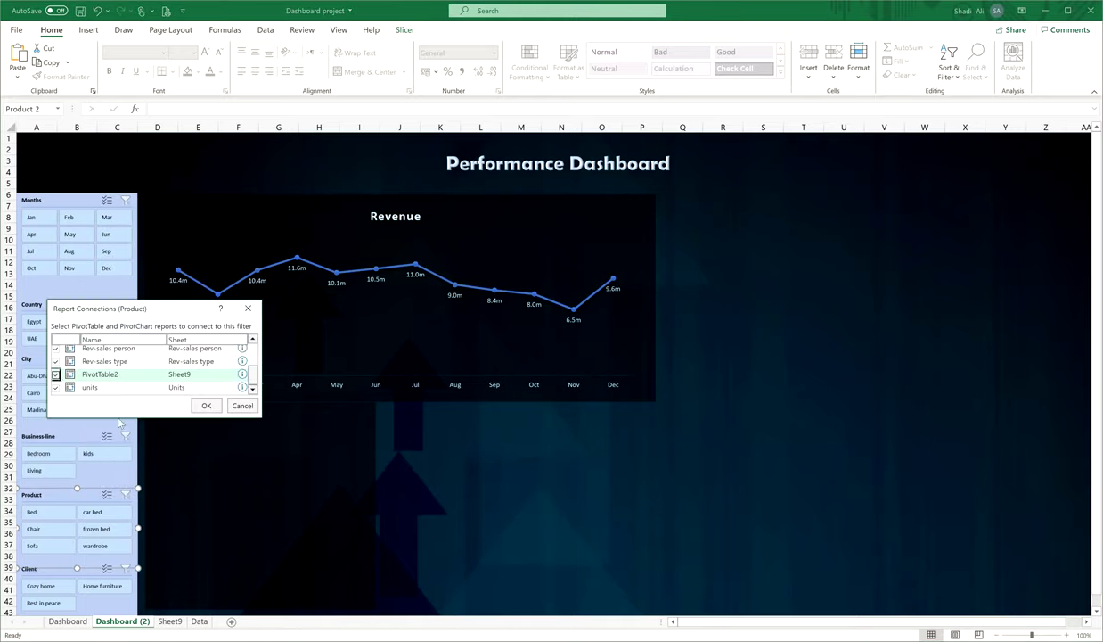
click(205, 408)
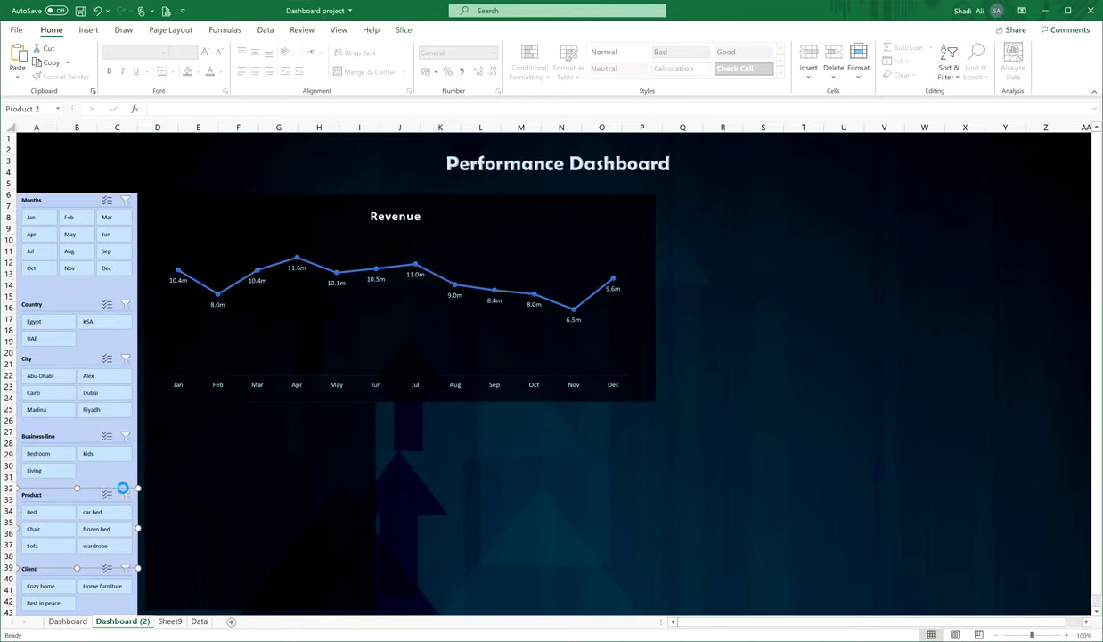
Open the Client slicer's report connections and bring up the entry for PivotTable2 on Sheet9.
right_click(65, 571)
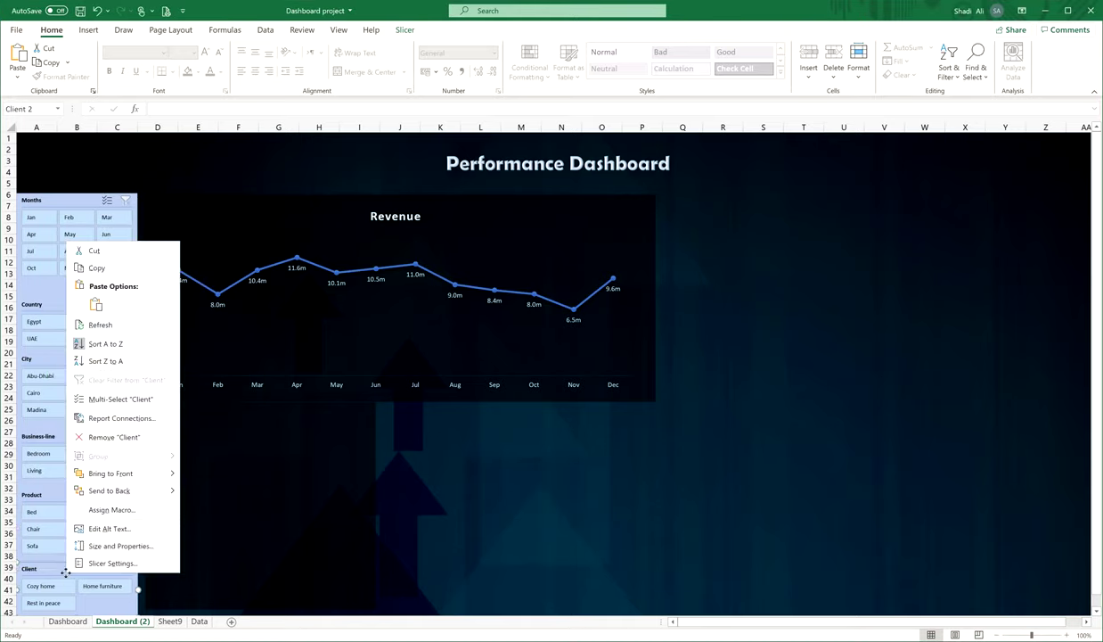
click(127, 424)
scroll(128, 436, down, 5)
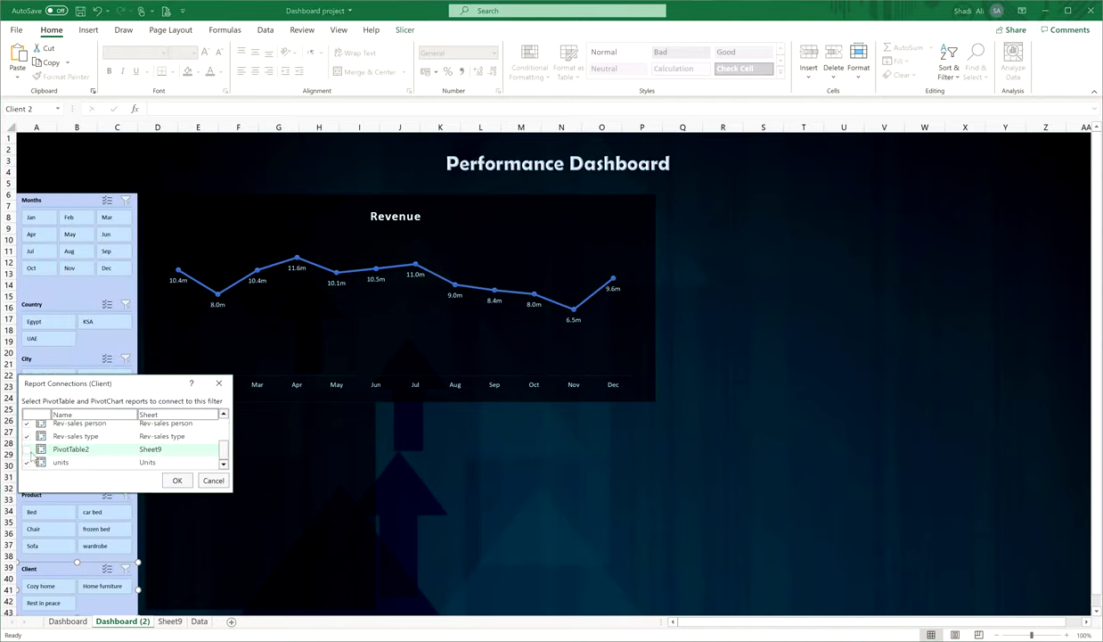